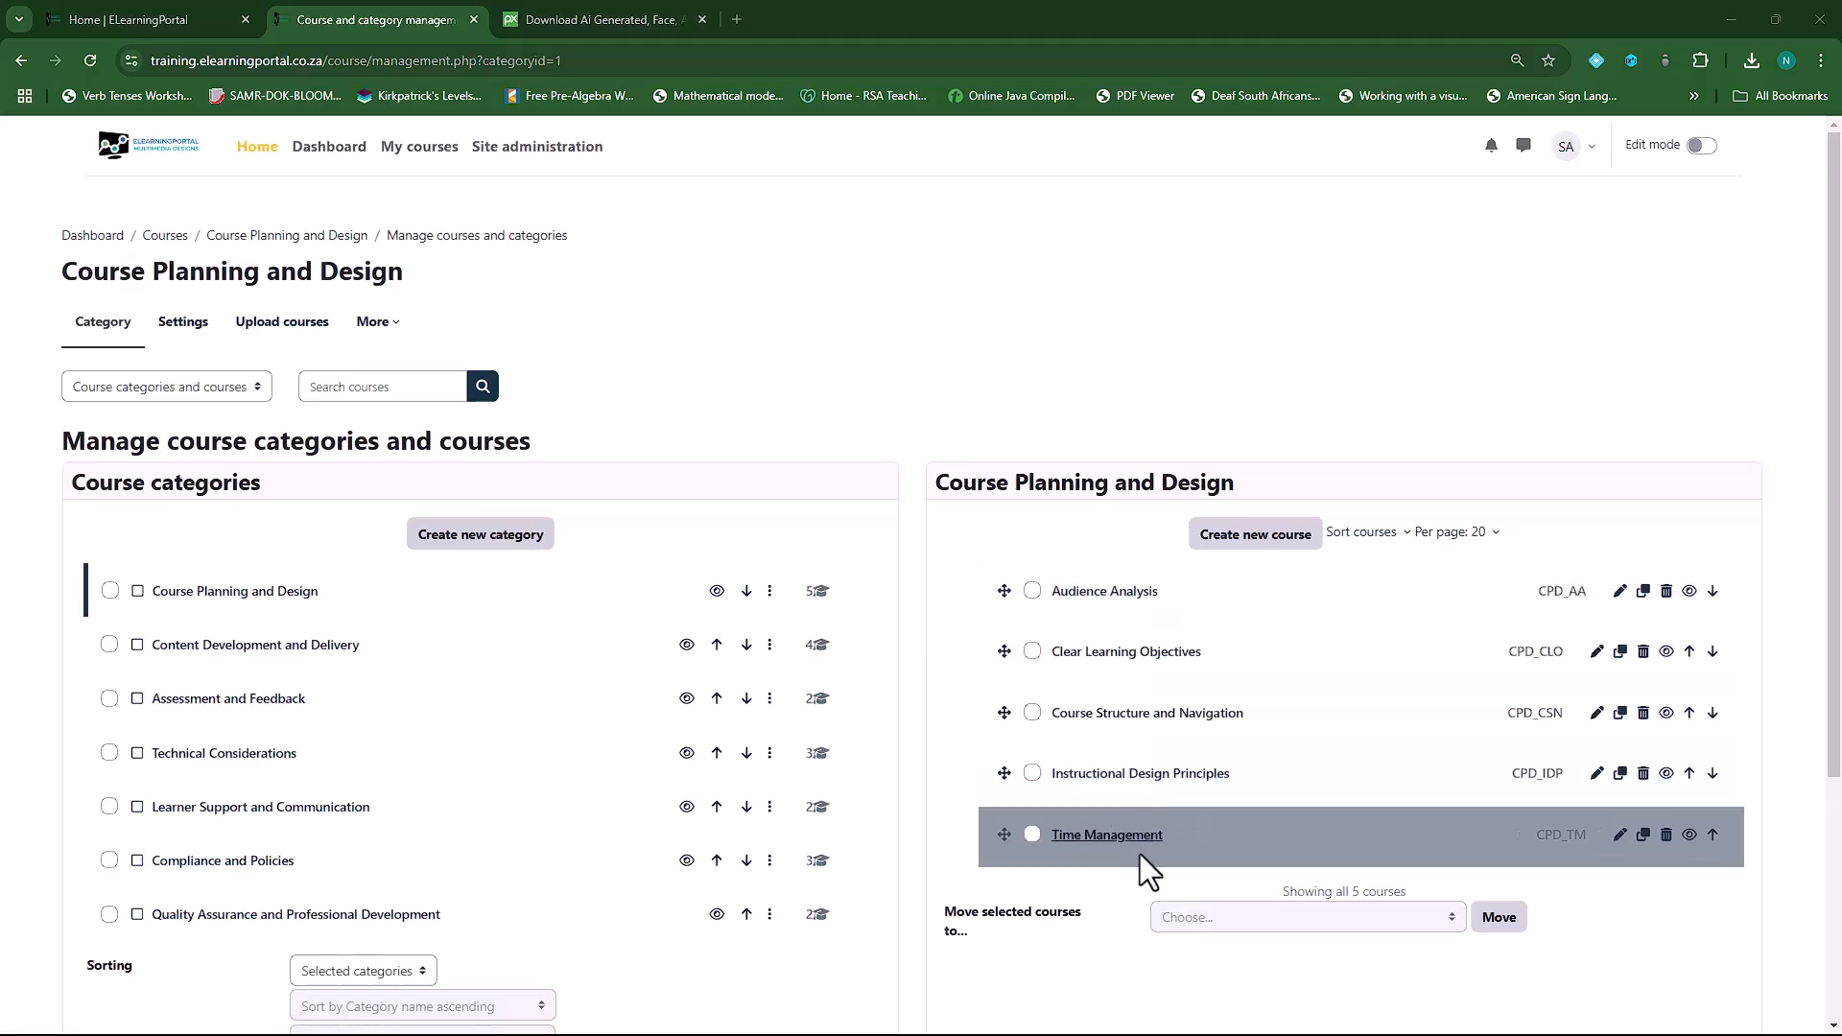
# - View the courses in the Content Development and Delivery category and the Available Categories section on the site's home page
pyautogui.click(285, 649)
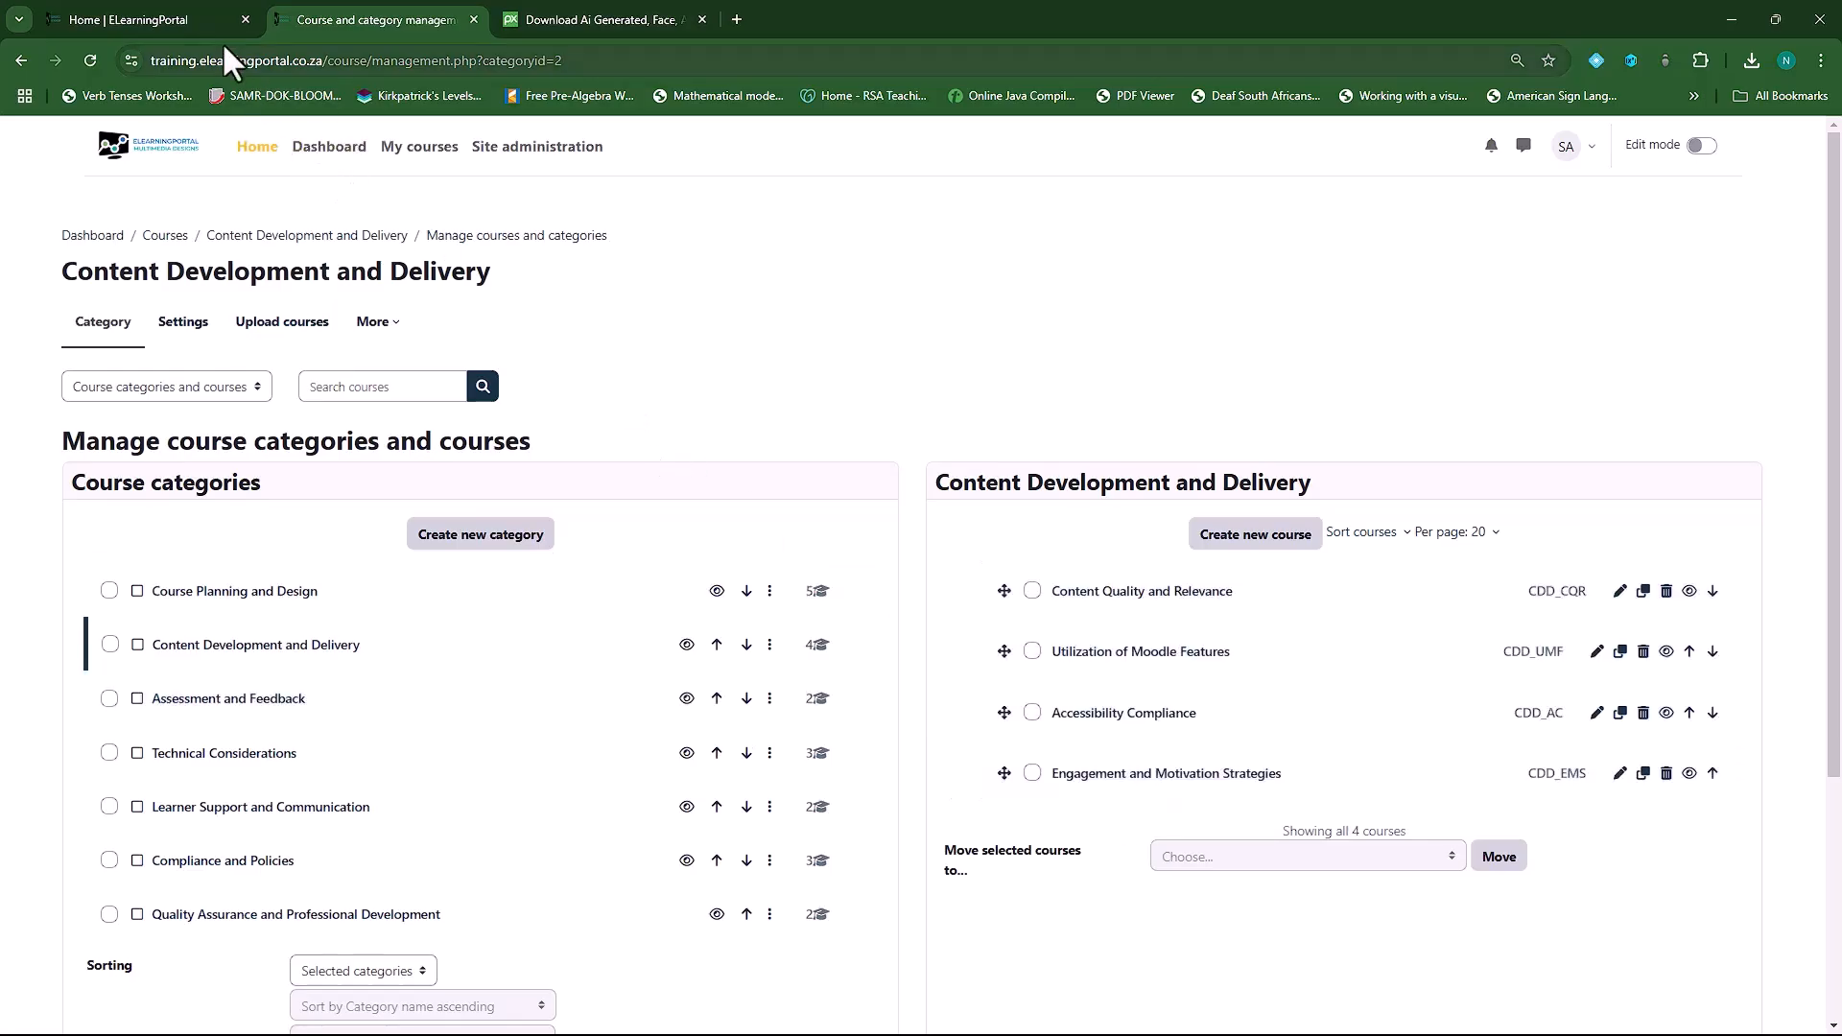
pyautogui.click(182, 20)
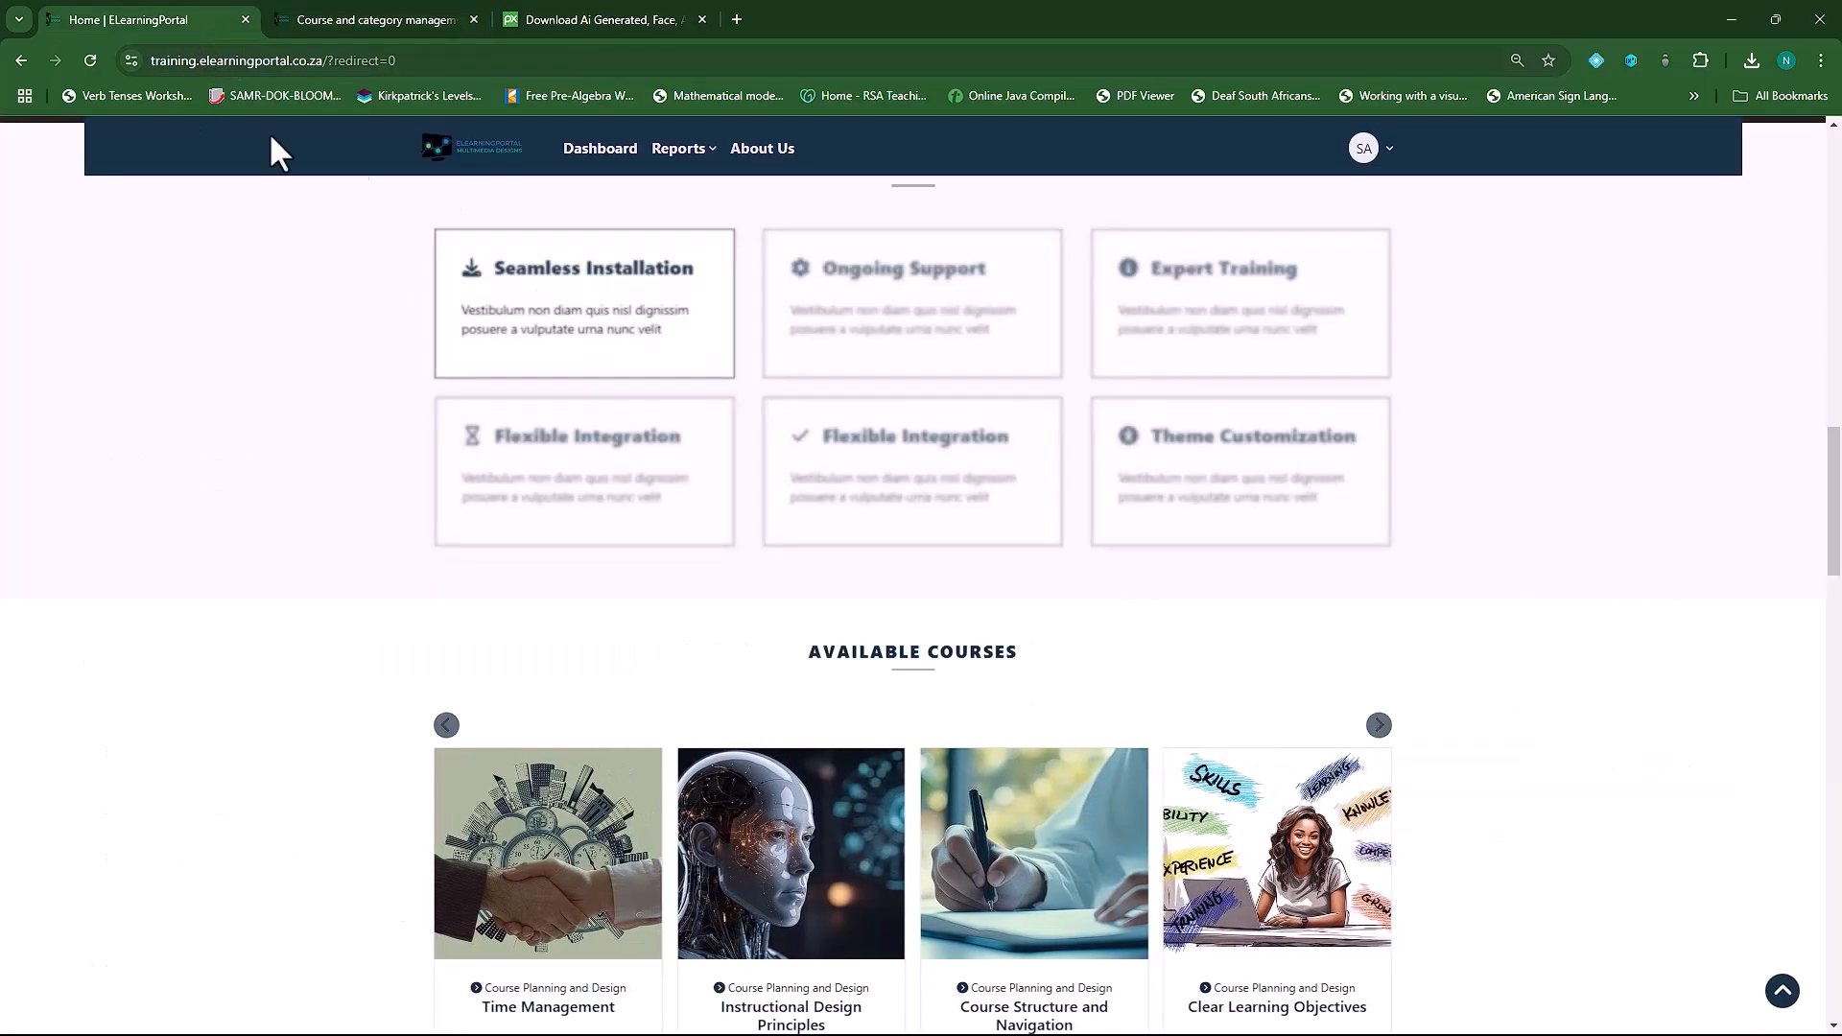
pyautogui.scroll(3, 172, 447)
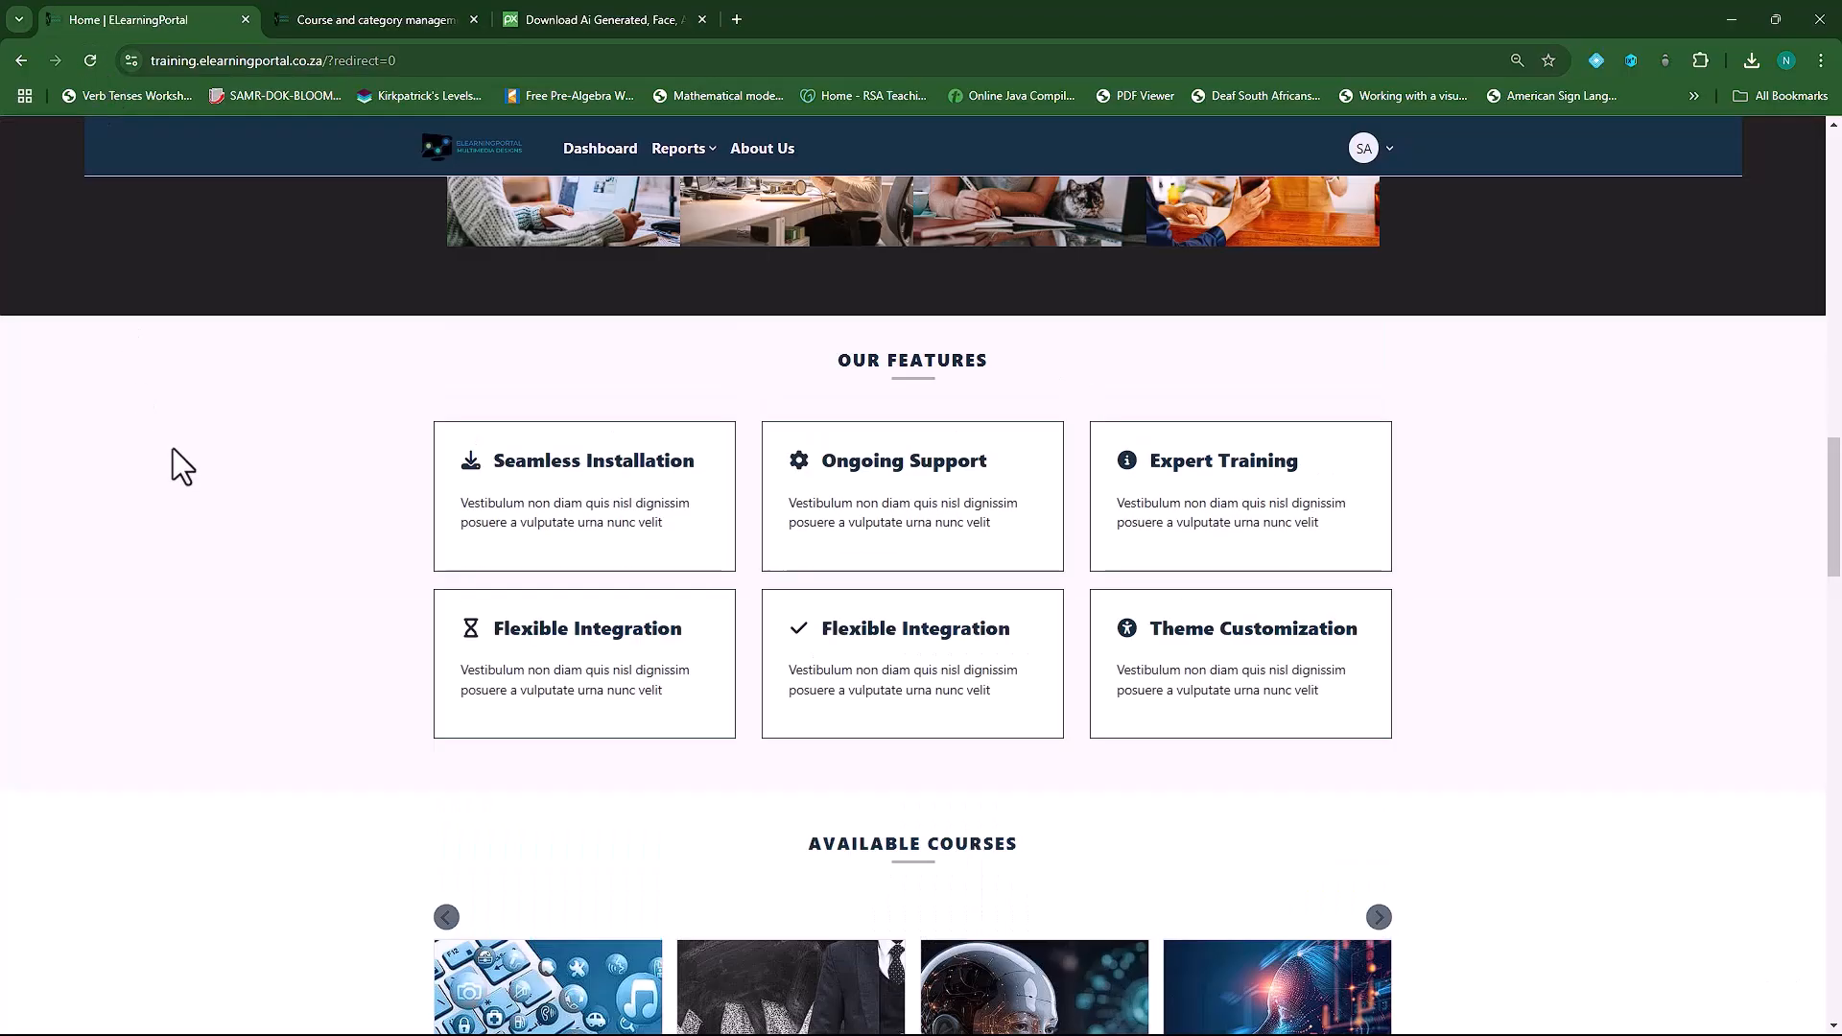
pyautogui.scroll(-4, 173, 447)
pyautogui.scroll(2, 175, 447)
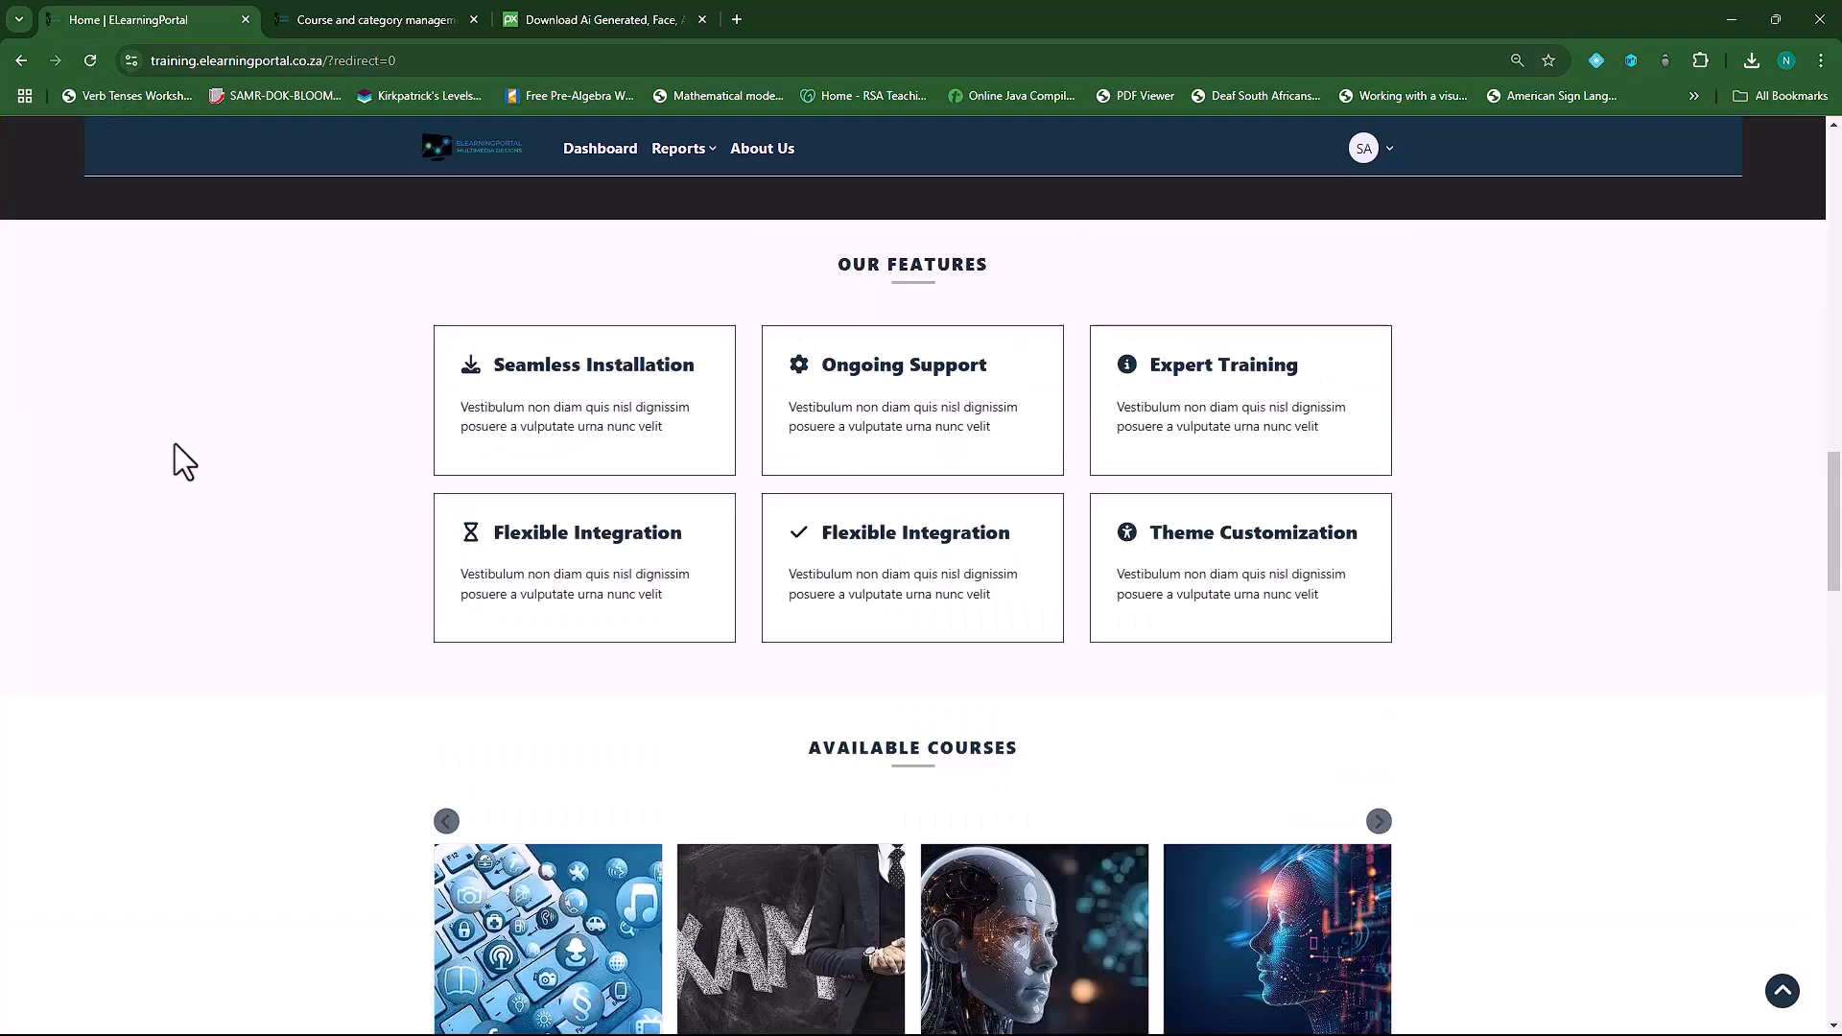
pyautogui.scroll(8, 174, 443)
pyautogui.scroll(3, 174, 443)
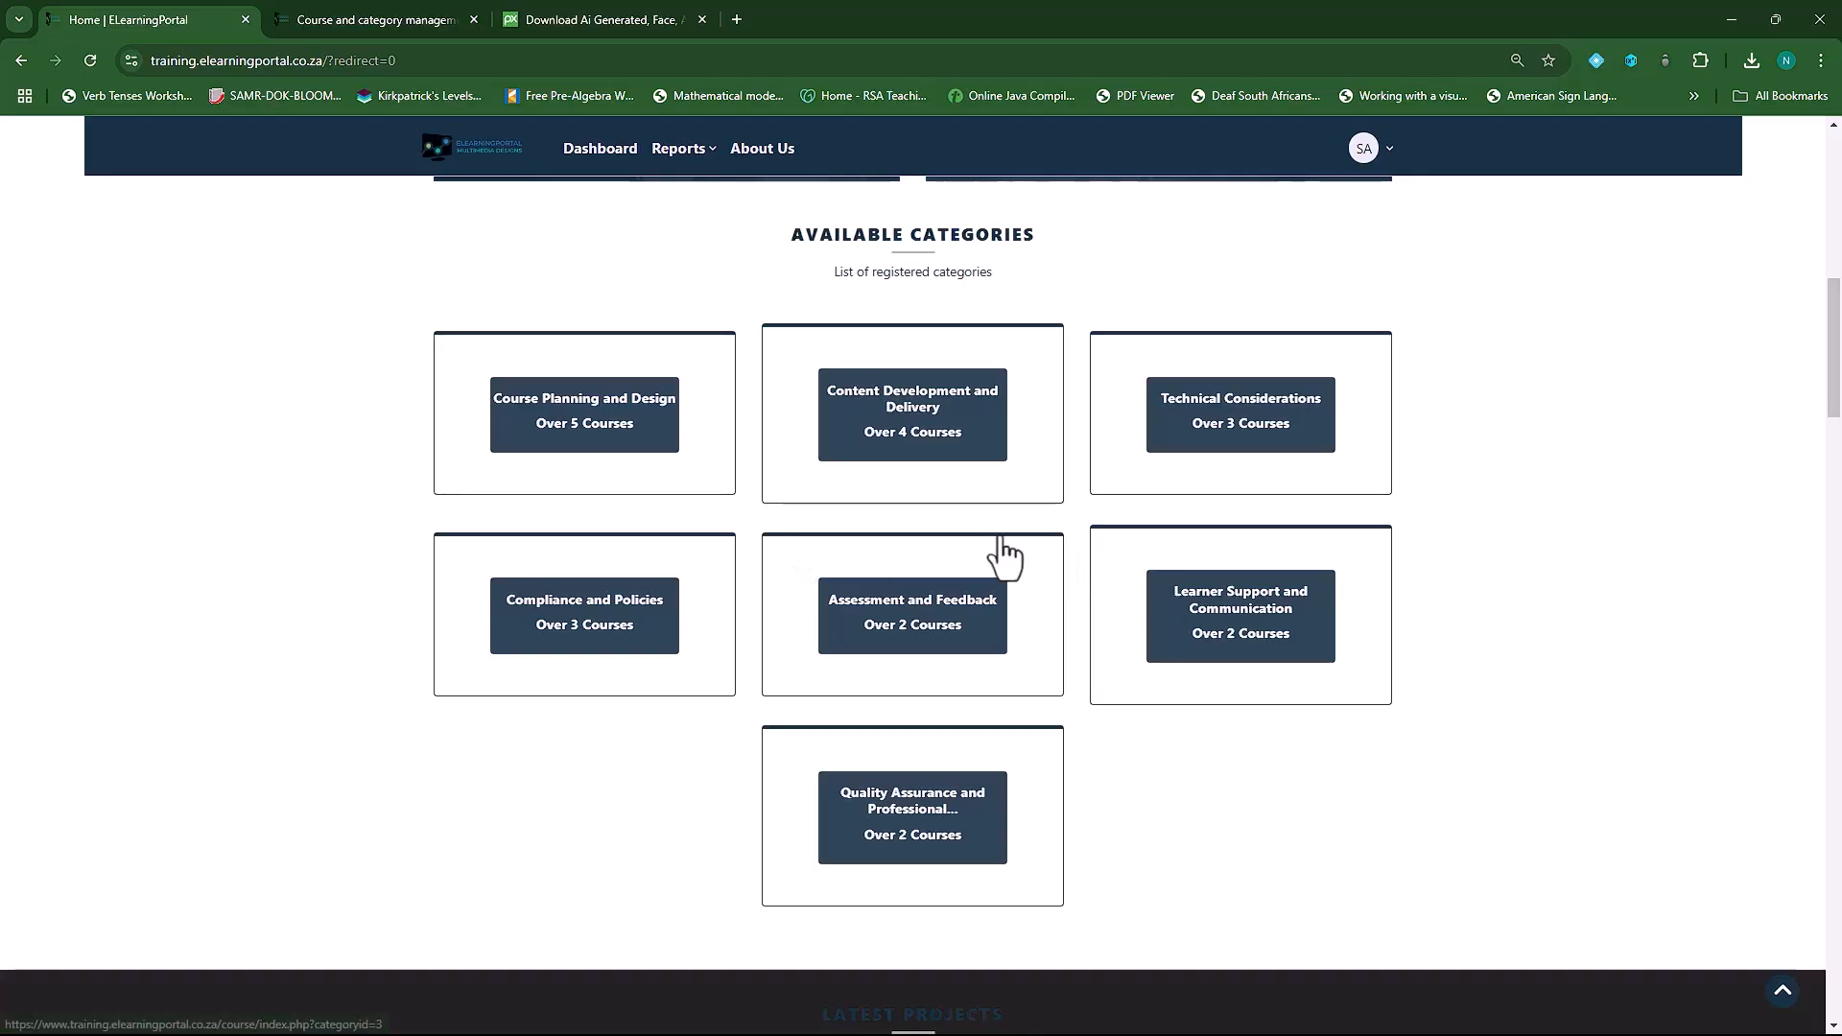
# - Browse through the Available Courses carousel on the home page
pyautogui.scroll(-4, 856, 528)
pyautogui.scroll(-12, 856, 528)
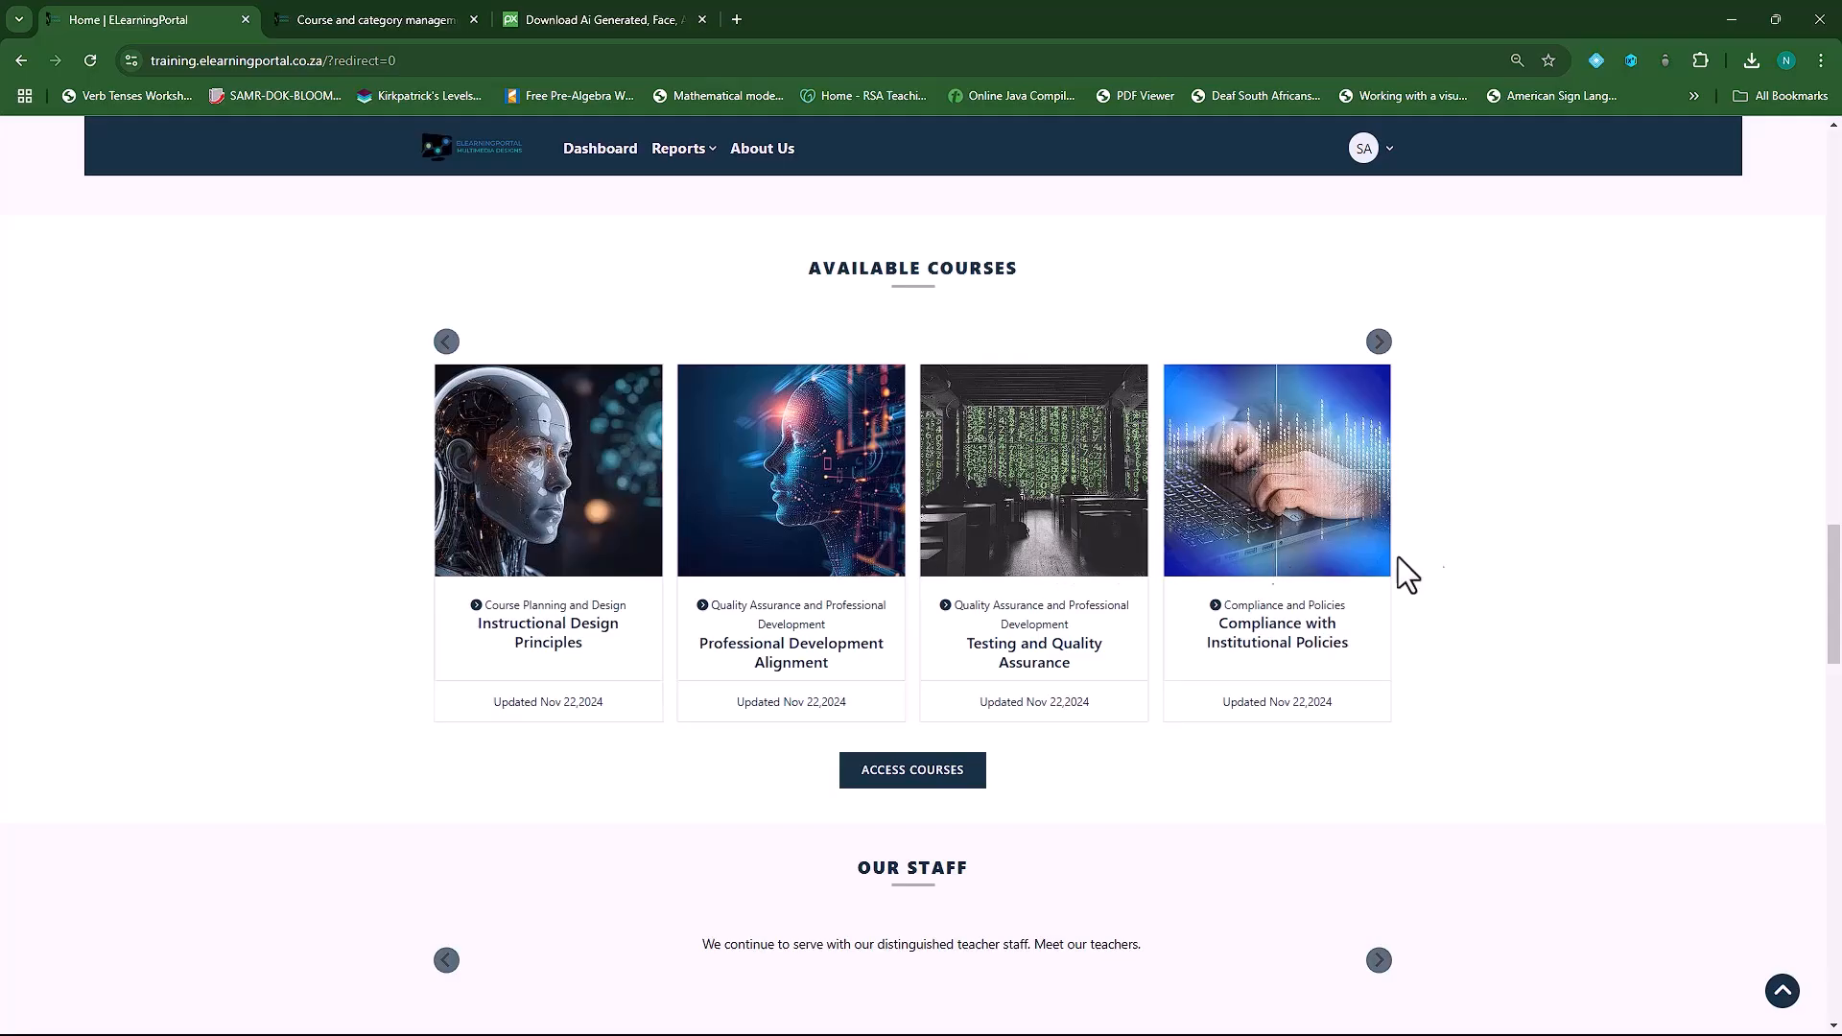
pyautogui.click(1378, 343)
pyautogui.click(1379, 342)
pyautogui.click(1379, 342)
pyautogui.click(1379, 343)
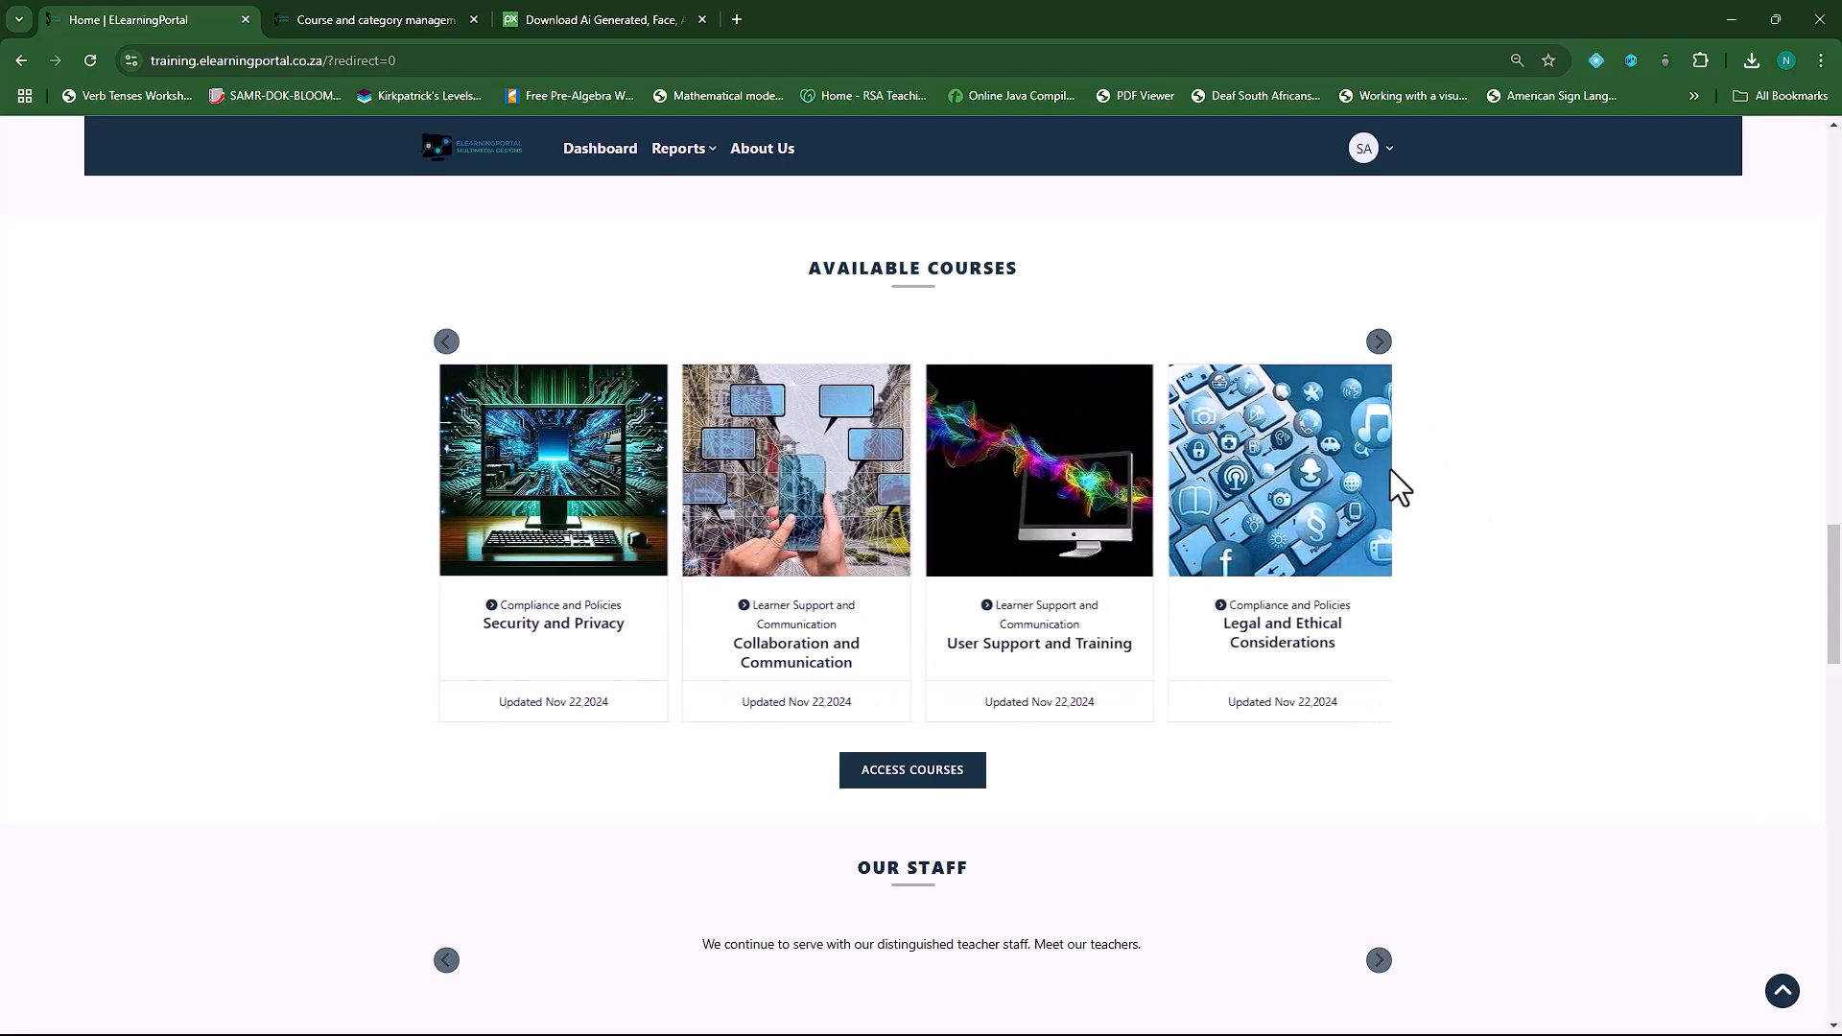
pyautogui.scroll(15, 1443, 642)
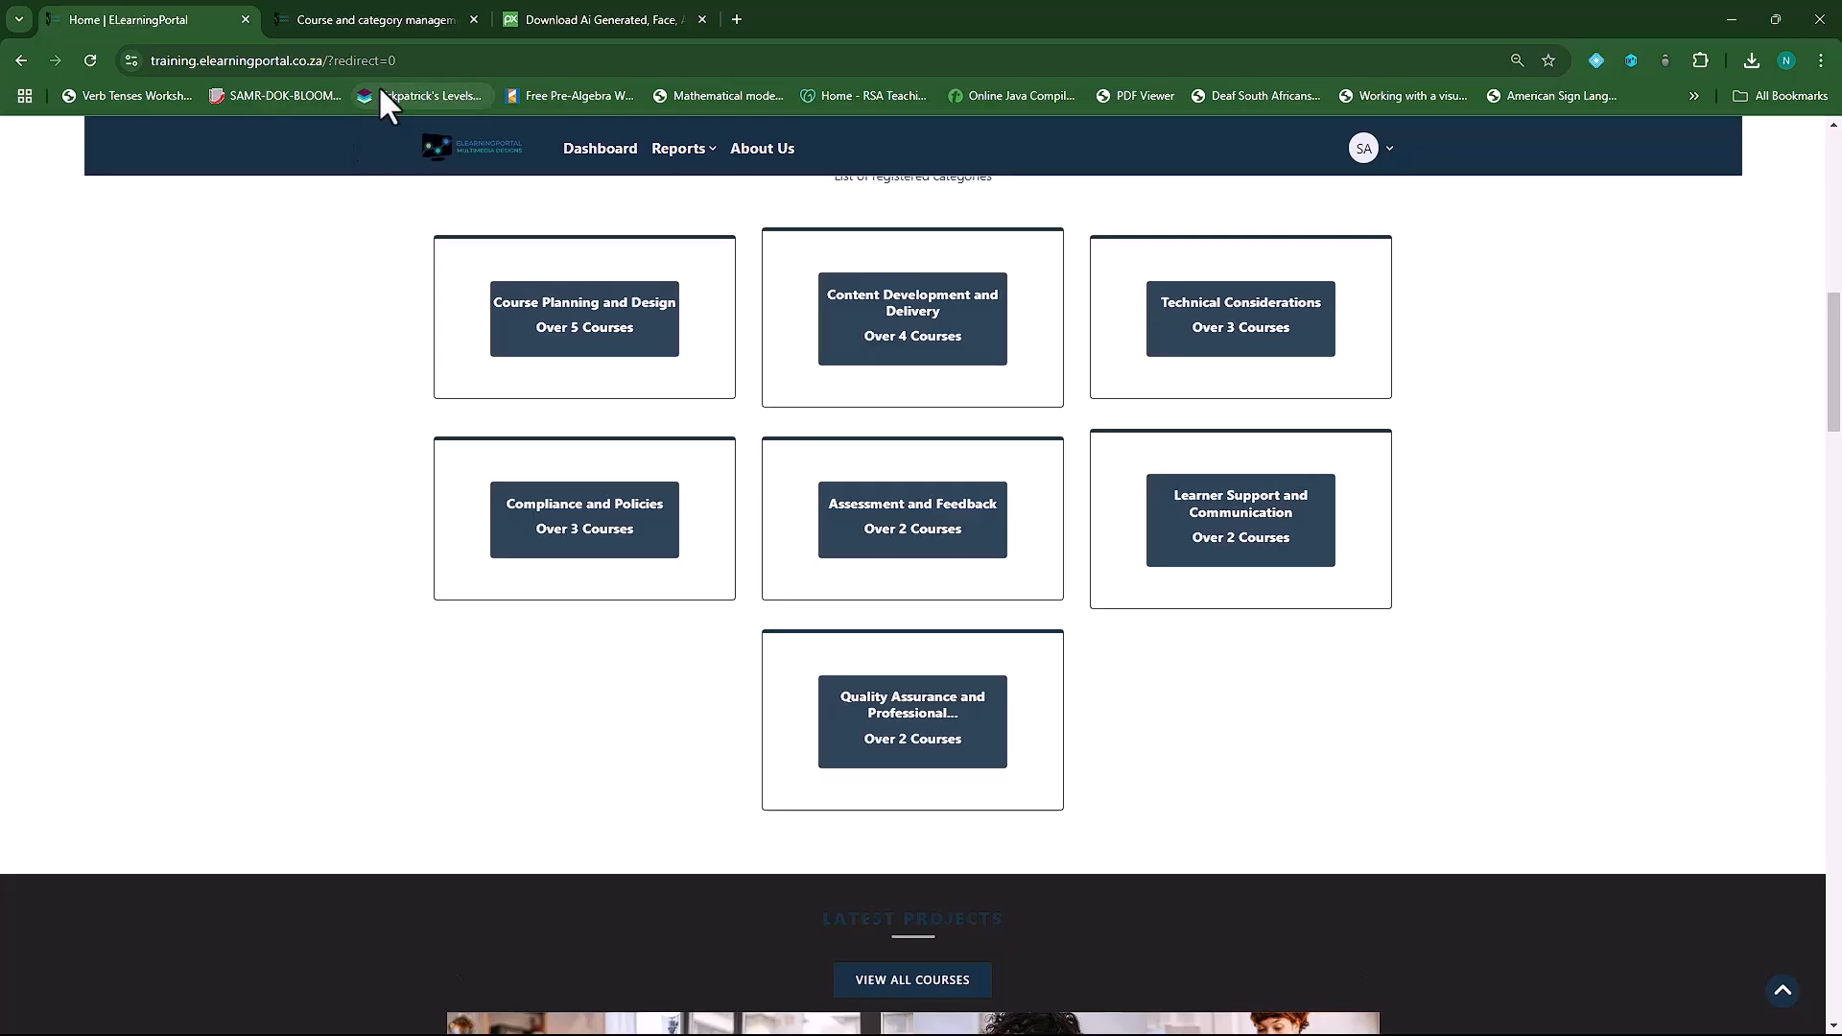
pyautogui.scroll(3, 444, 411)
# - Open the Almondb theme's block settings in the site administration
pyautogui.click(435, 21)
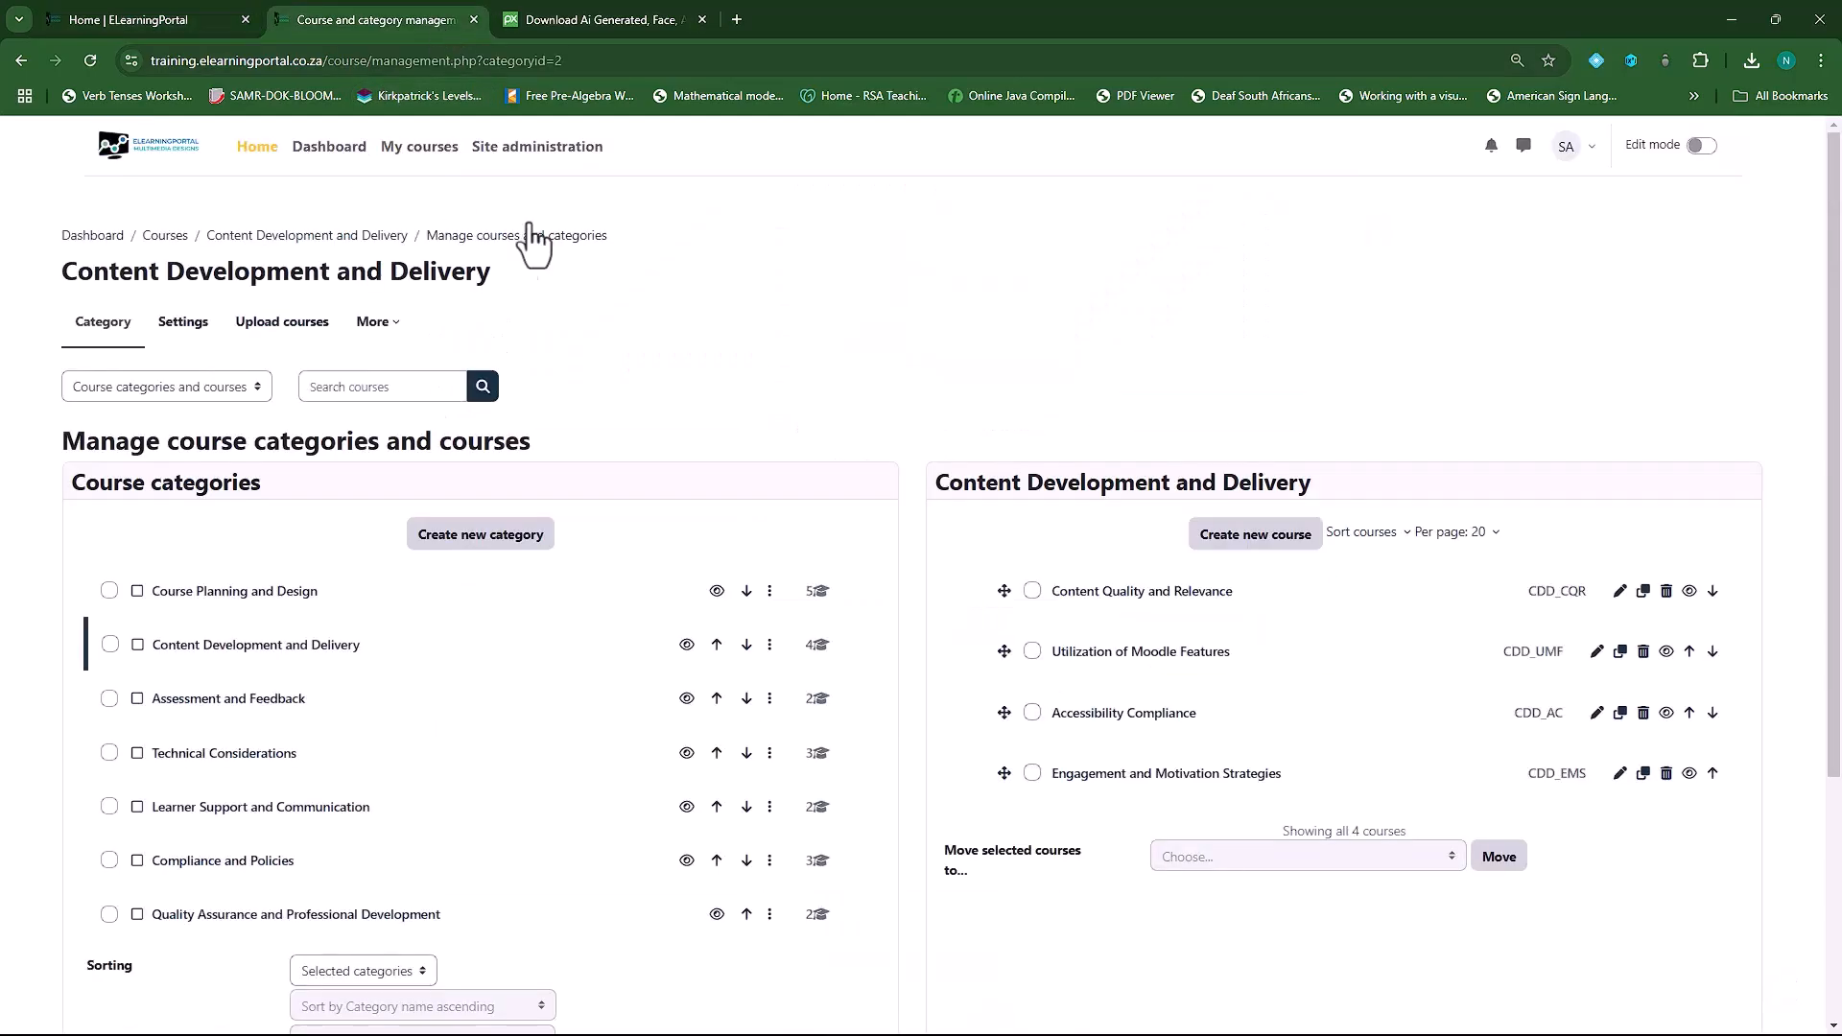
pyautogui.click(536, 149)
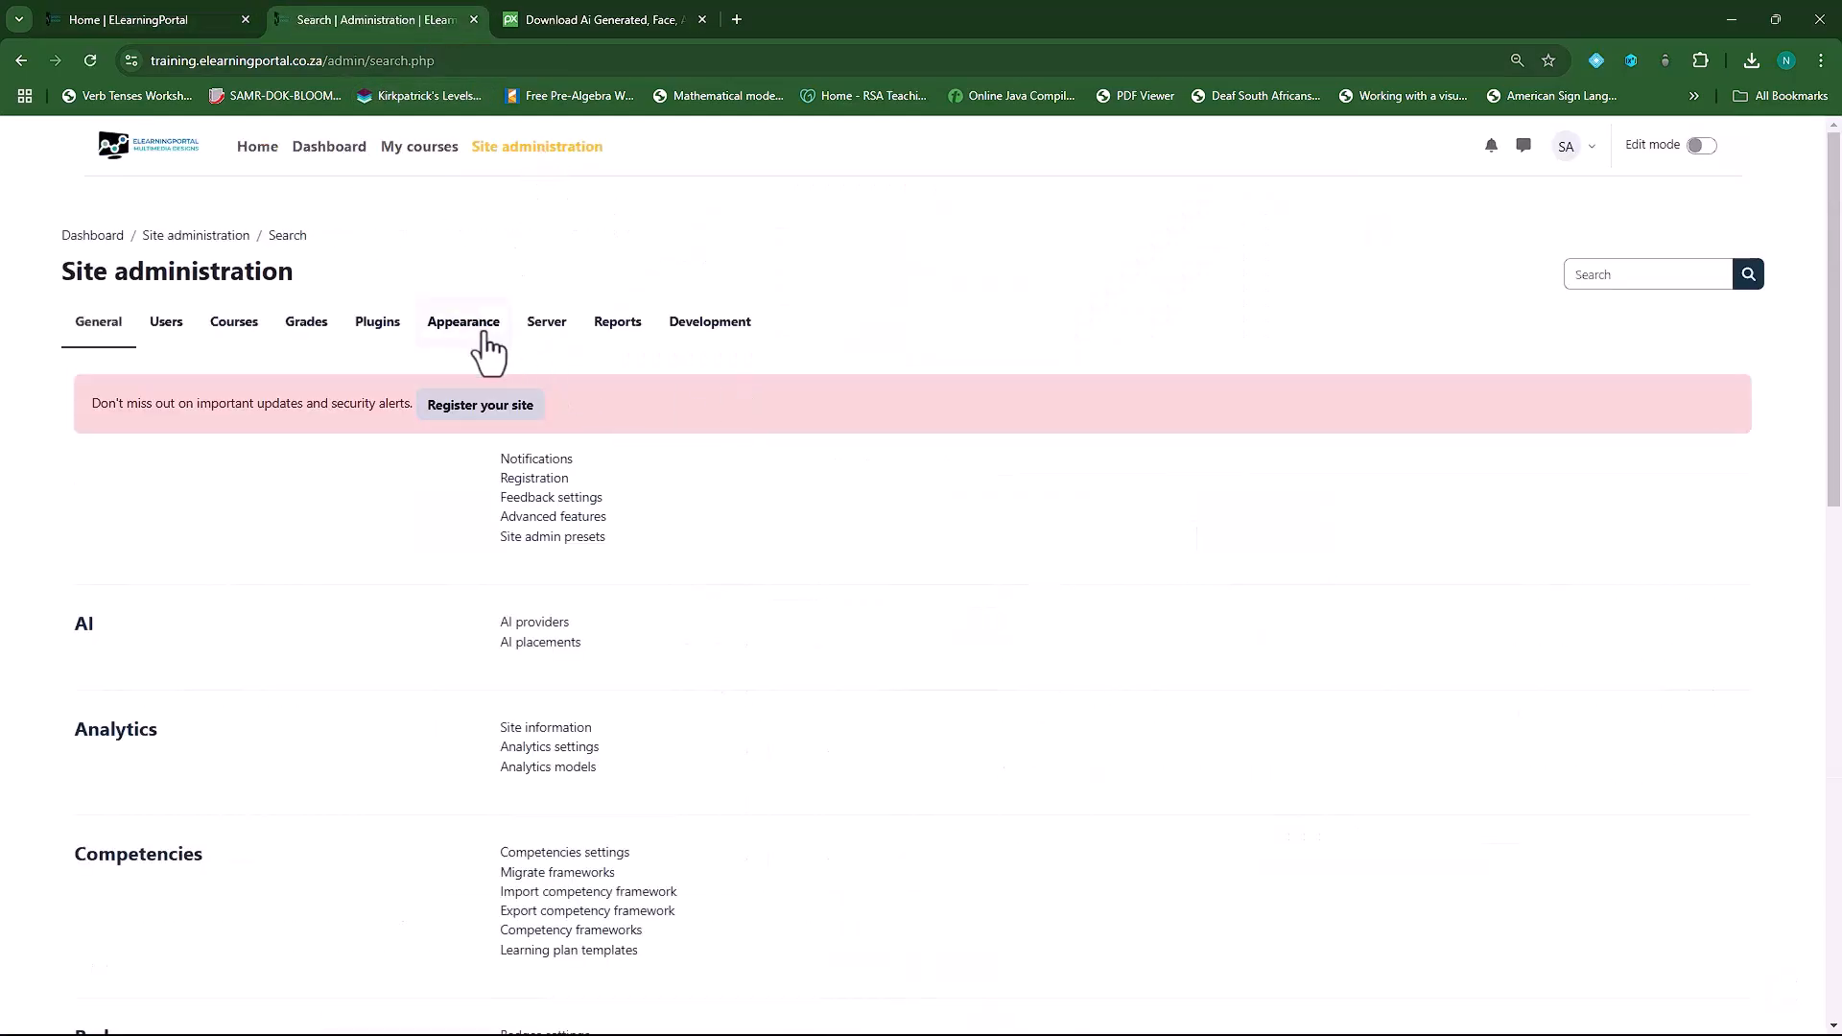
pyautogui.click(478, 338)
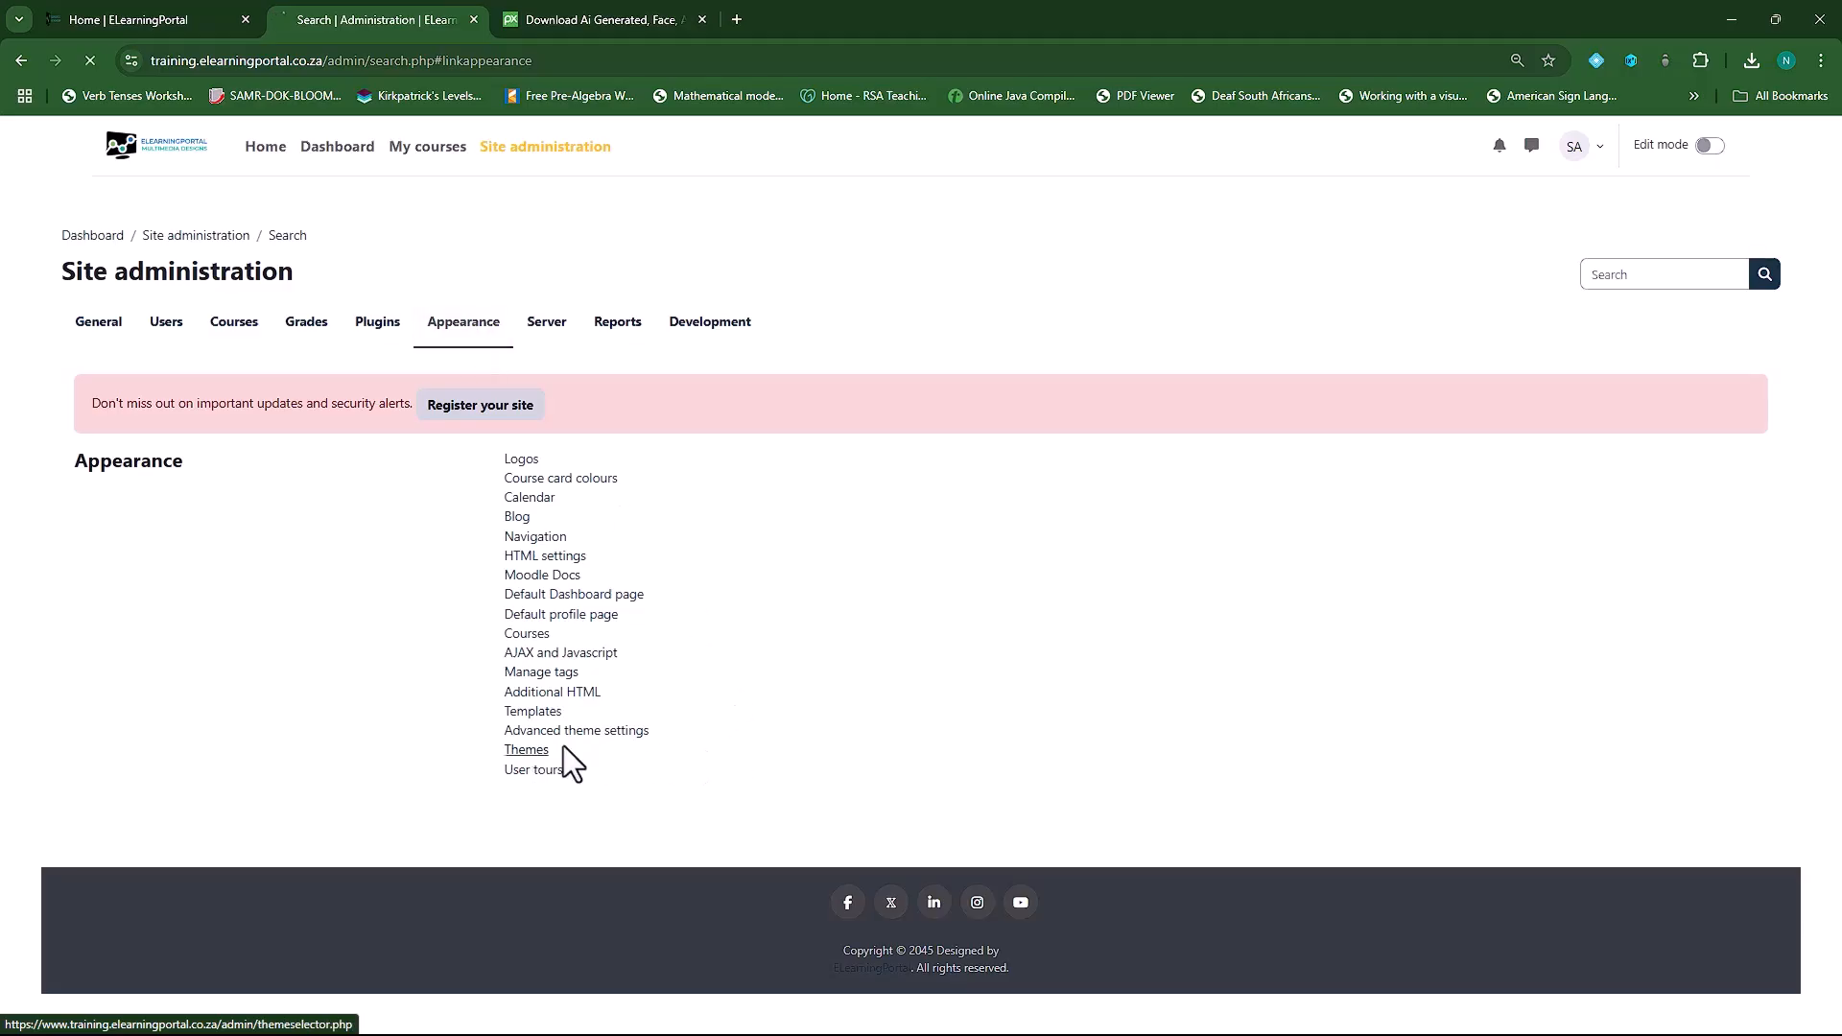
pyautogui.click(544, 751)
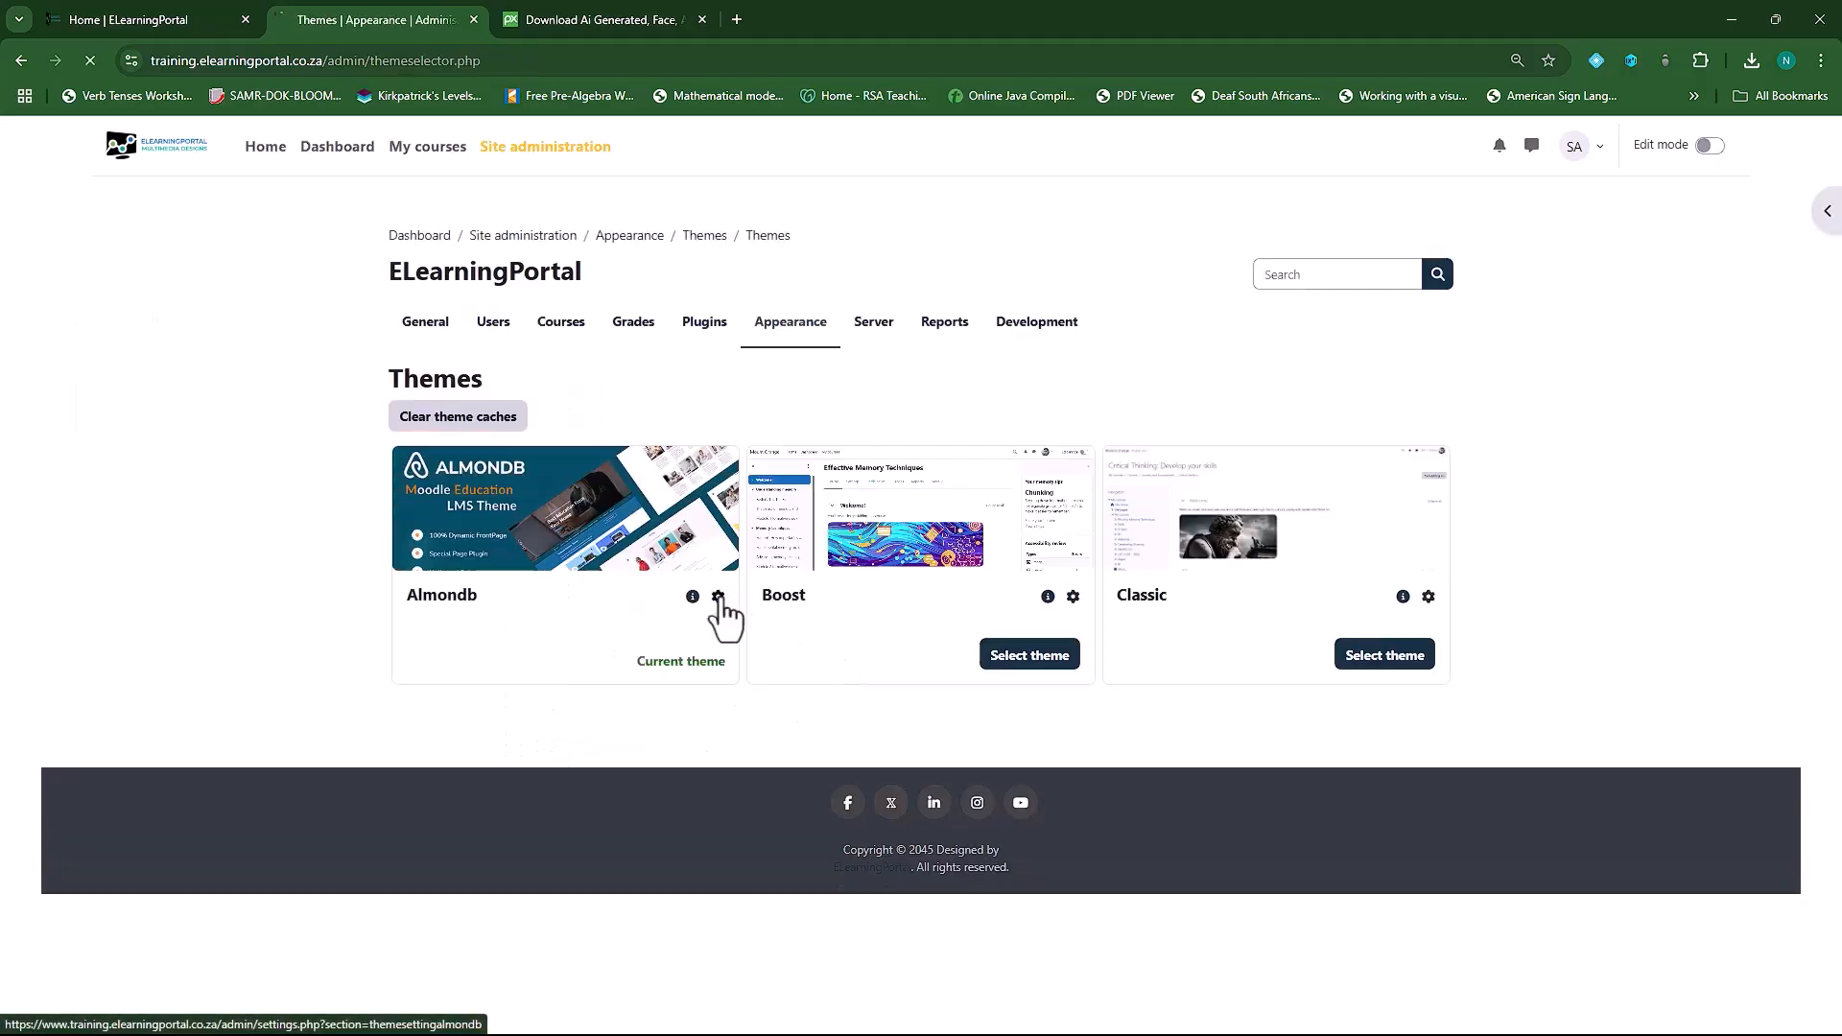
pyautogui.click(718, 597)
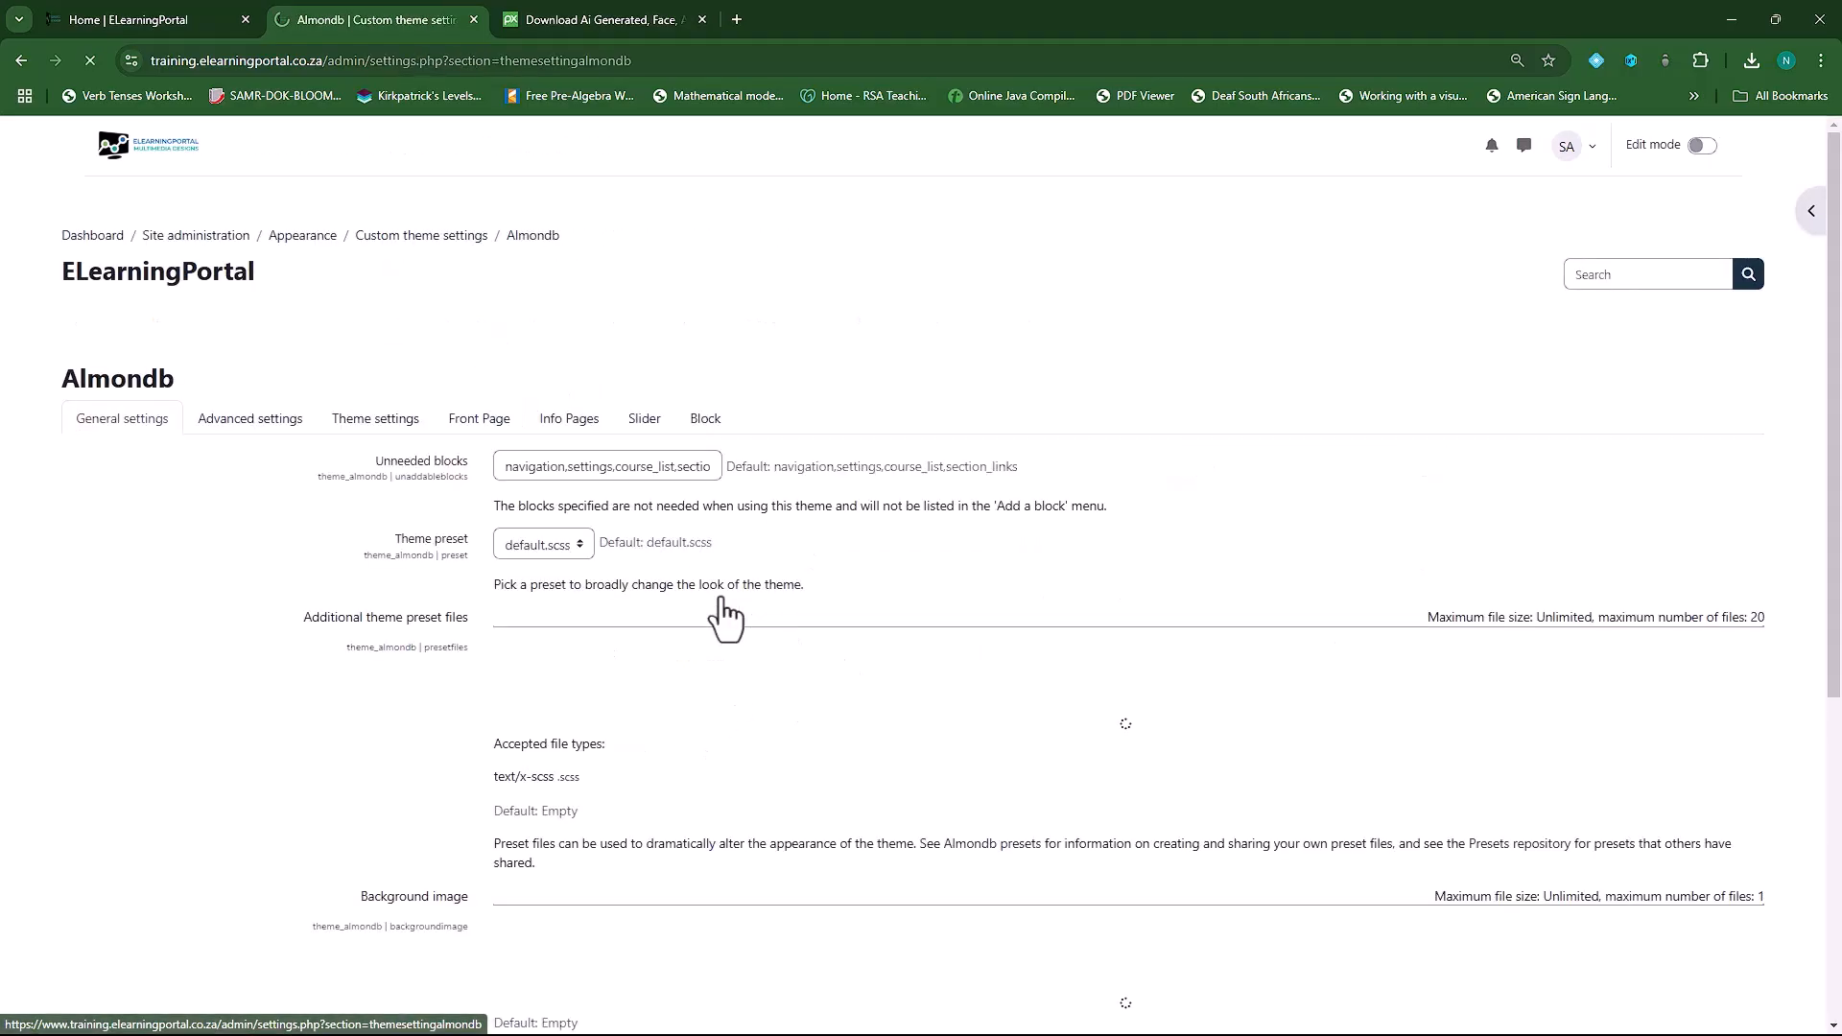
pyautogui.click(705, 422)
pyautogui.scroll(-3, 376, 679)
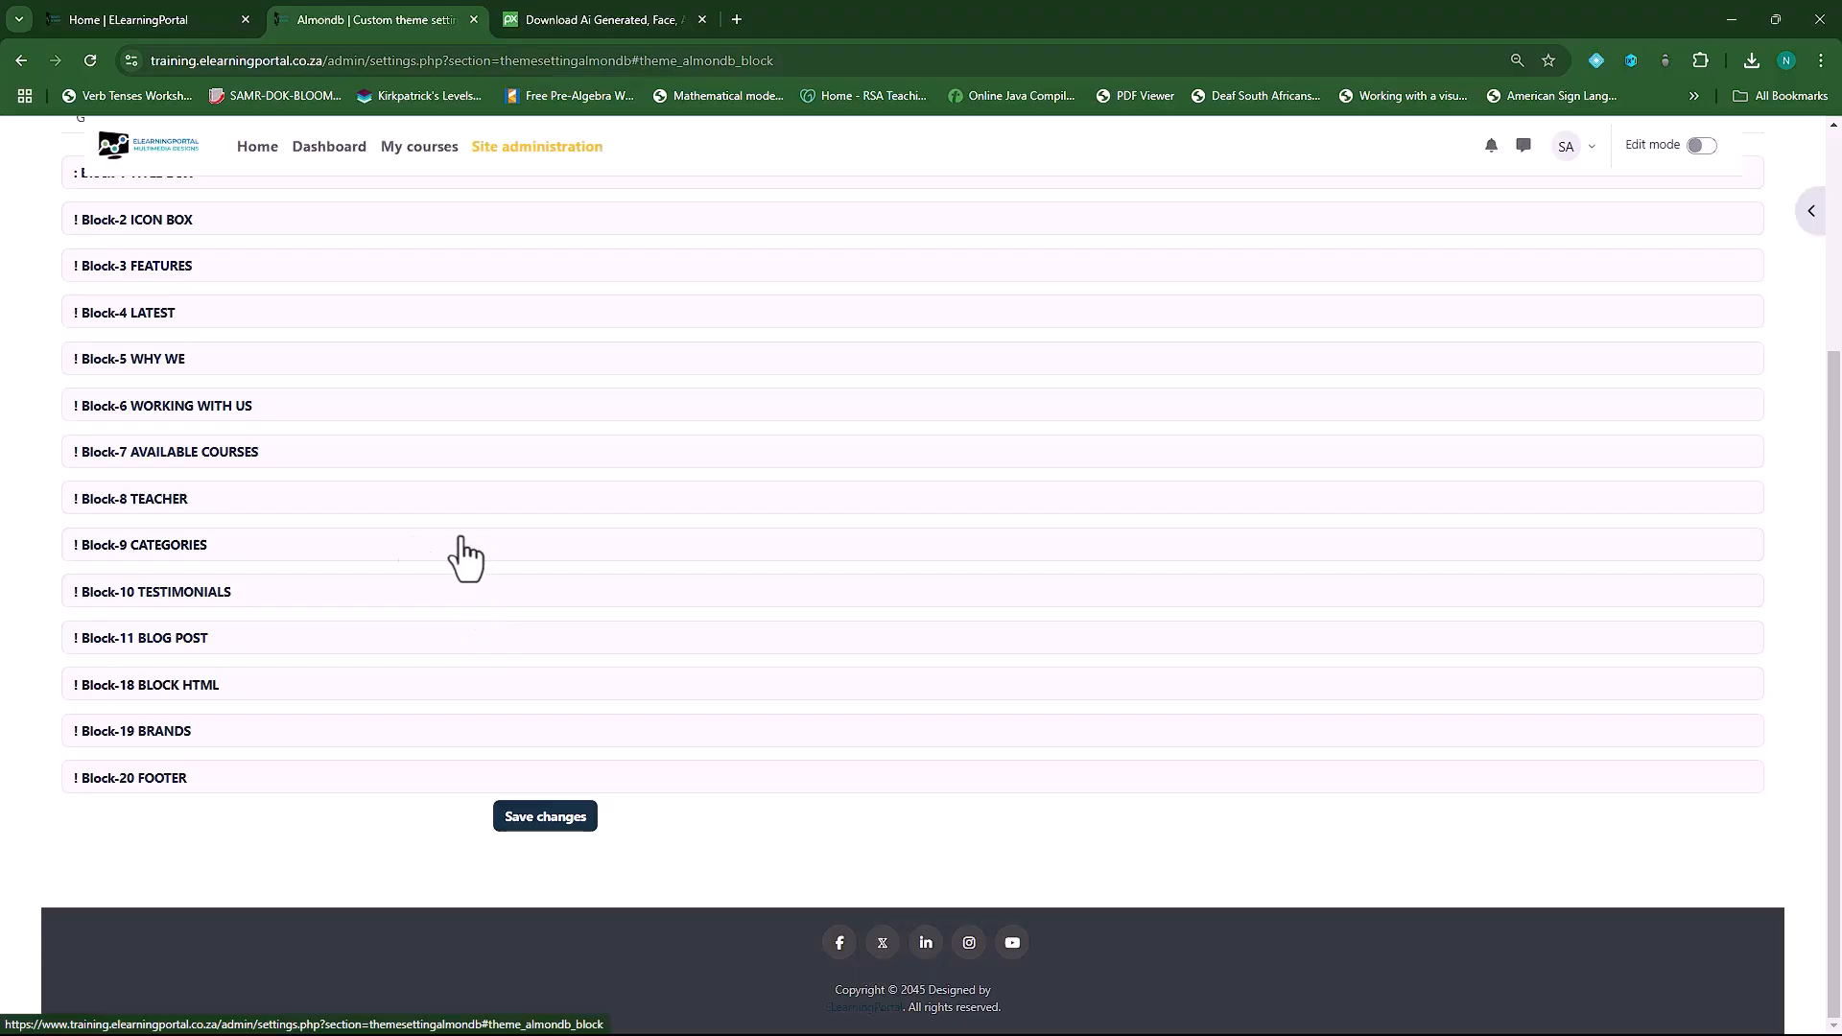
# - Save Block-9 CATEGORIES with design 2 and reload the home page to check the categories section
pyautogui.click(158, 548)
pyautogui.scroll(-2, 273, 710)
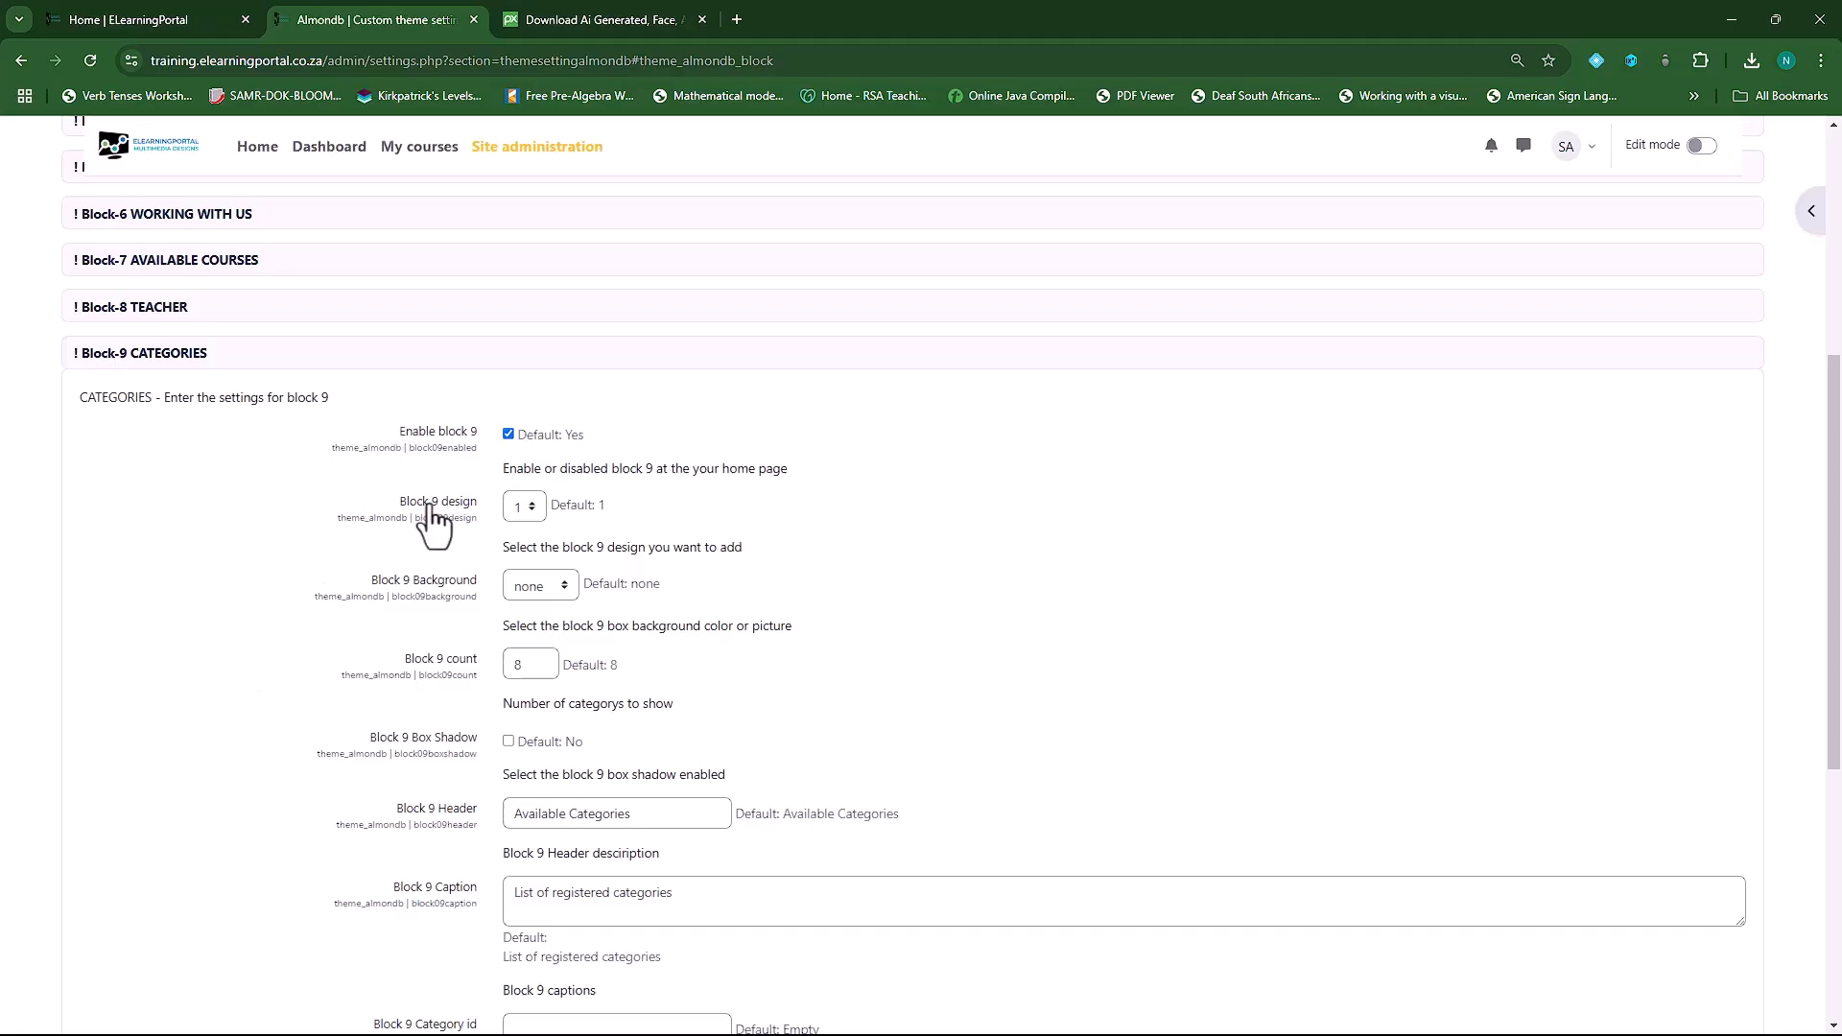
pyautogui.click(531, 505)
pyautogui.click(524, 561)
pyautogui.scroll(-5, 422, 576)
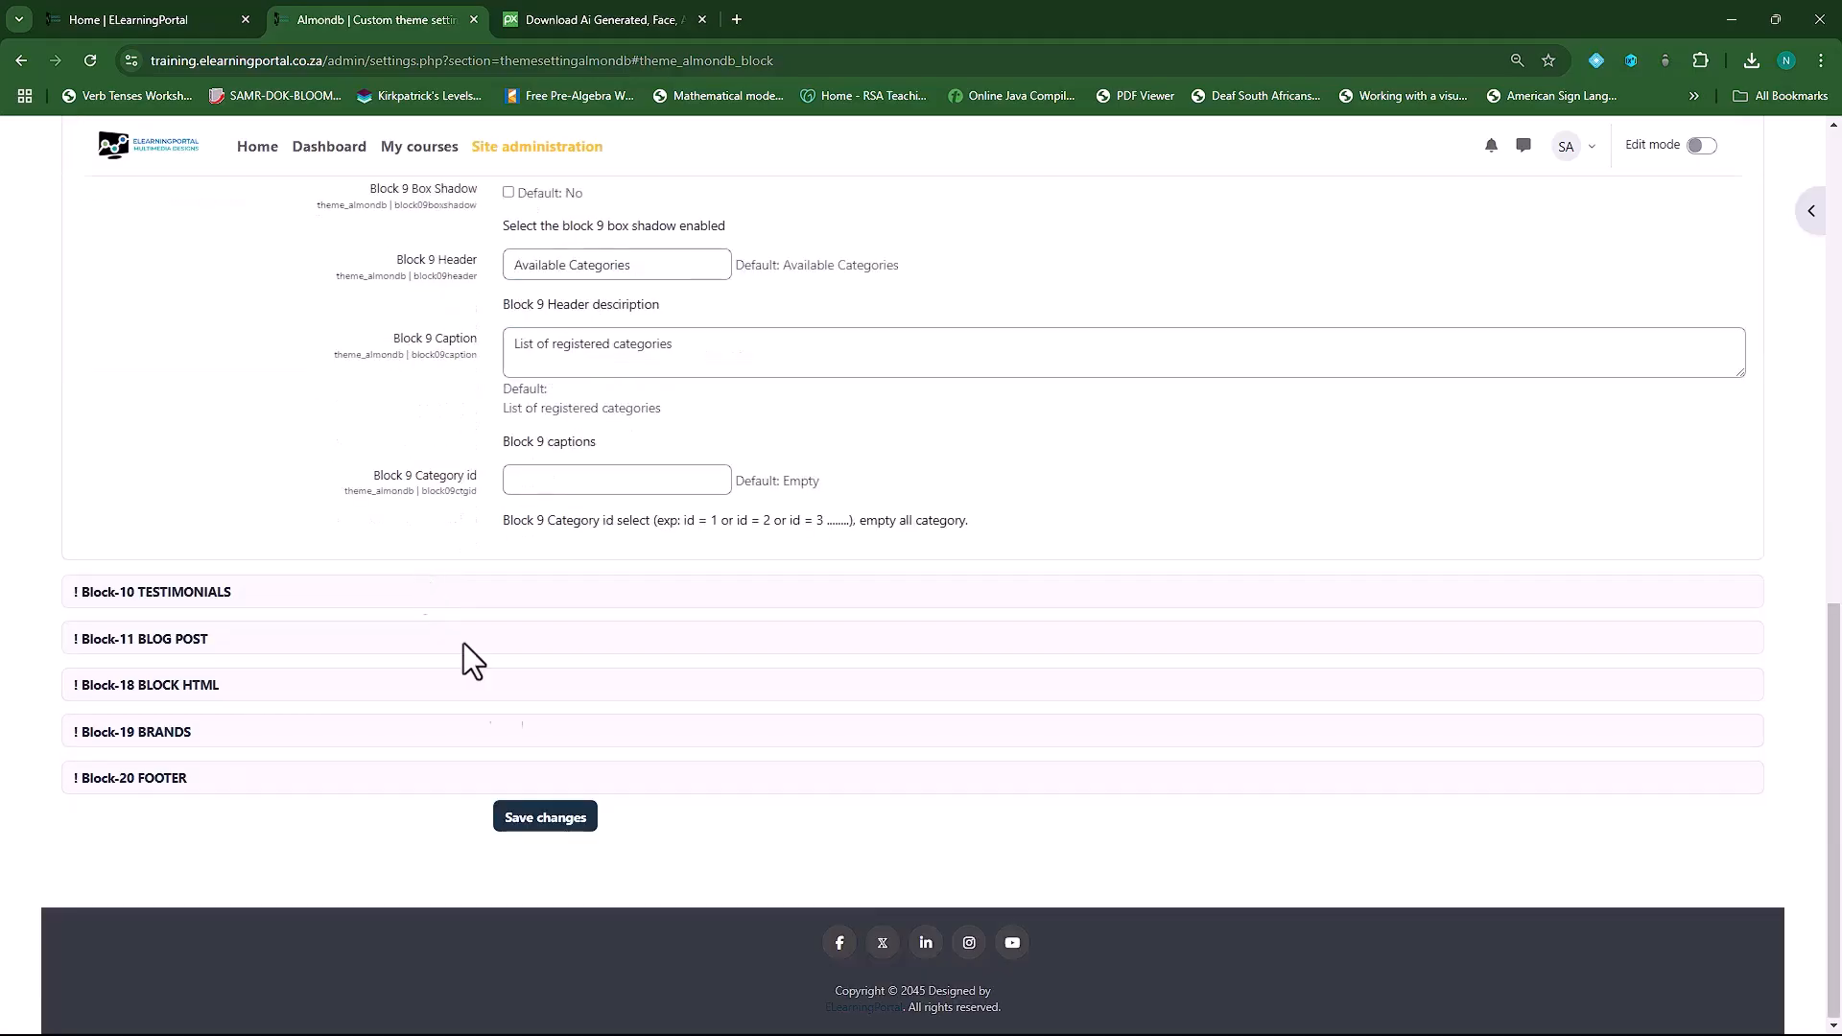
pyautogui.click(549, 820)
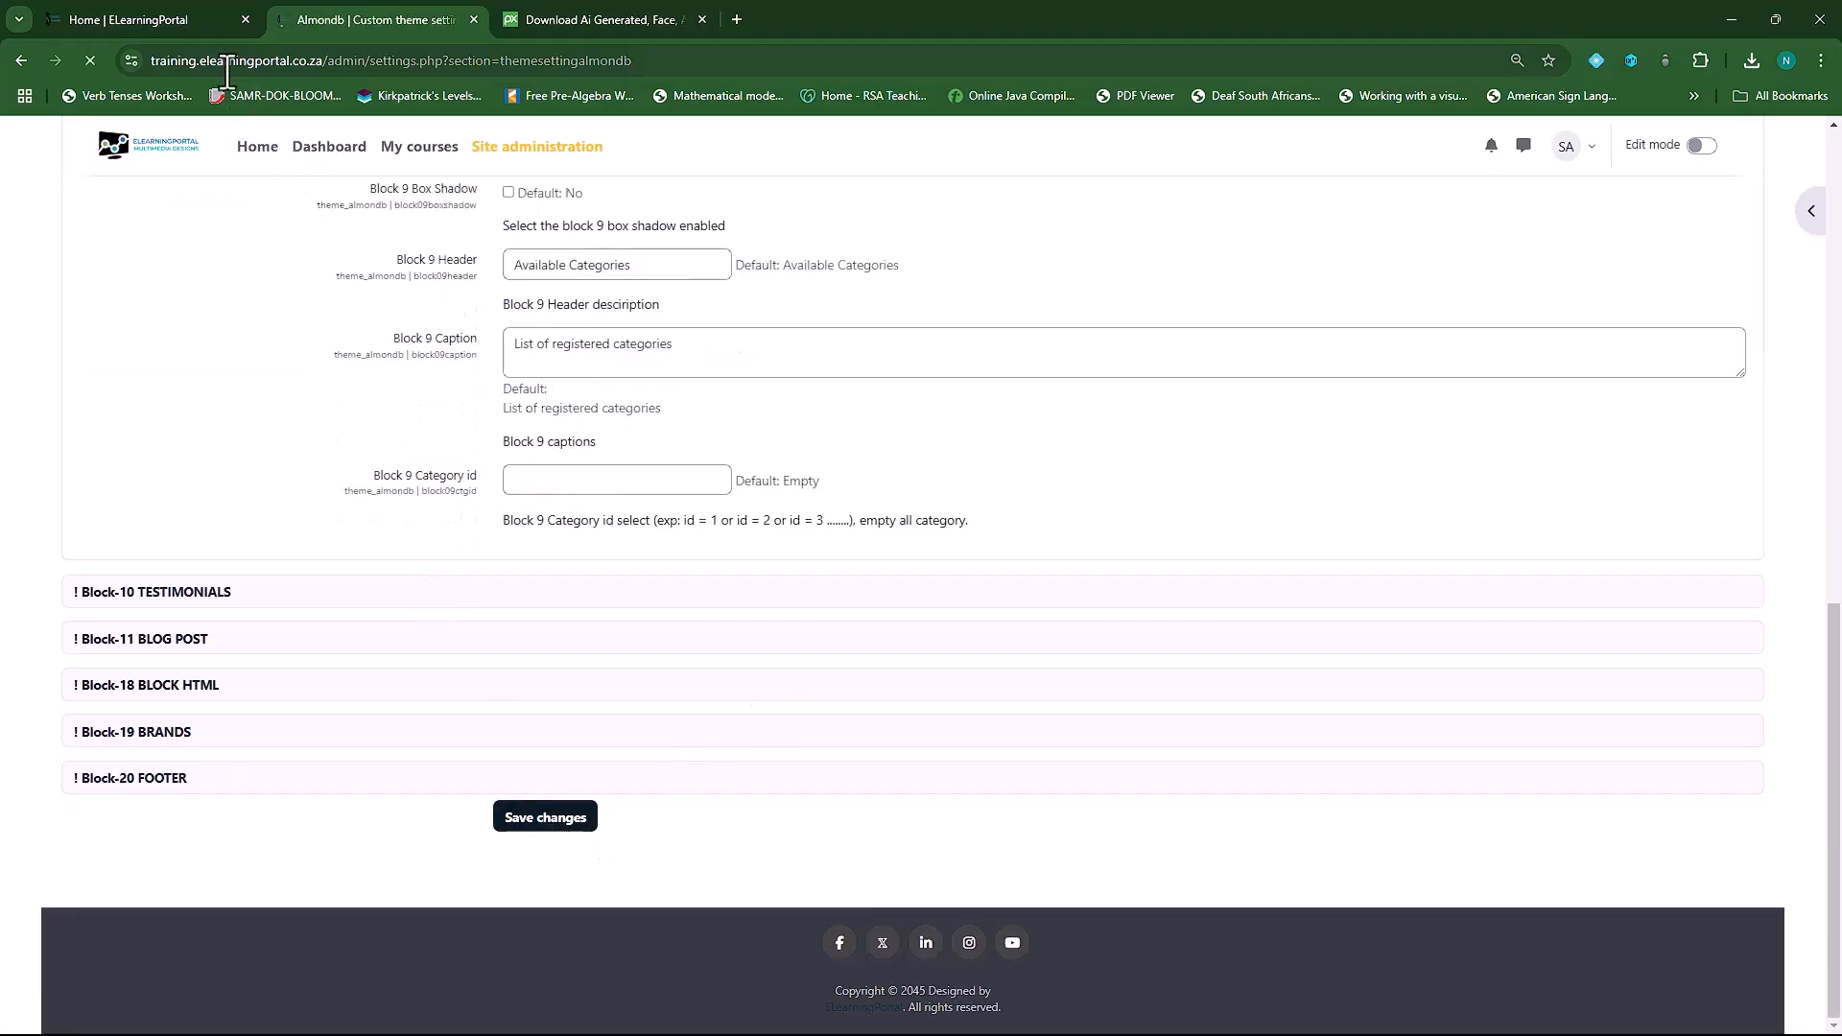
pyautogui.click(182, 16)
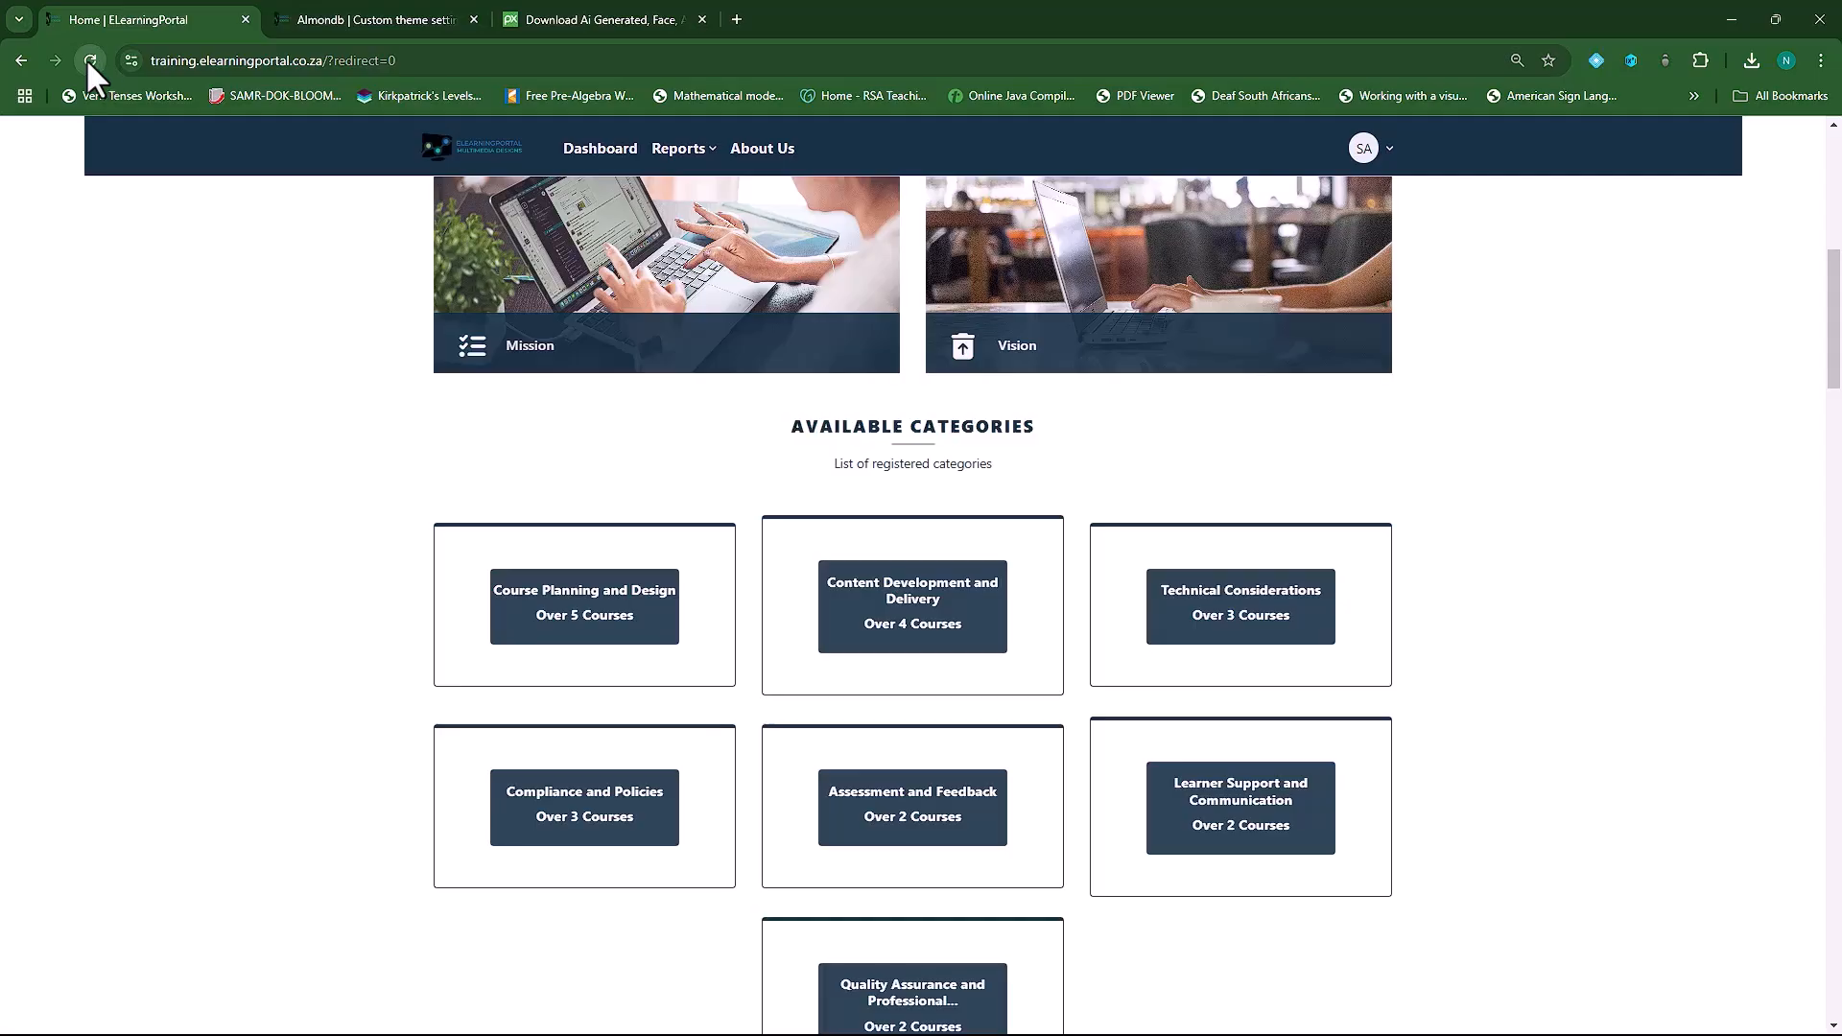
pyautogui.click(89, 60)
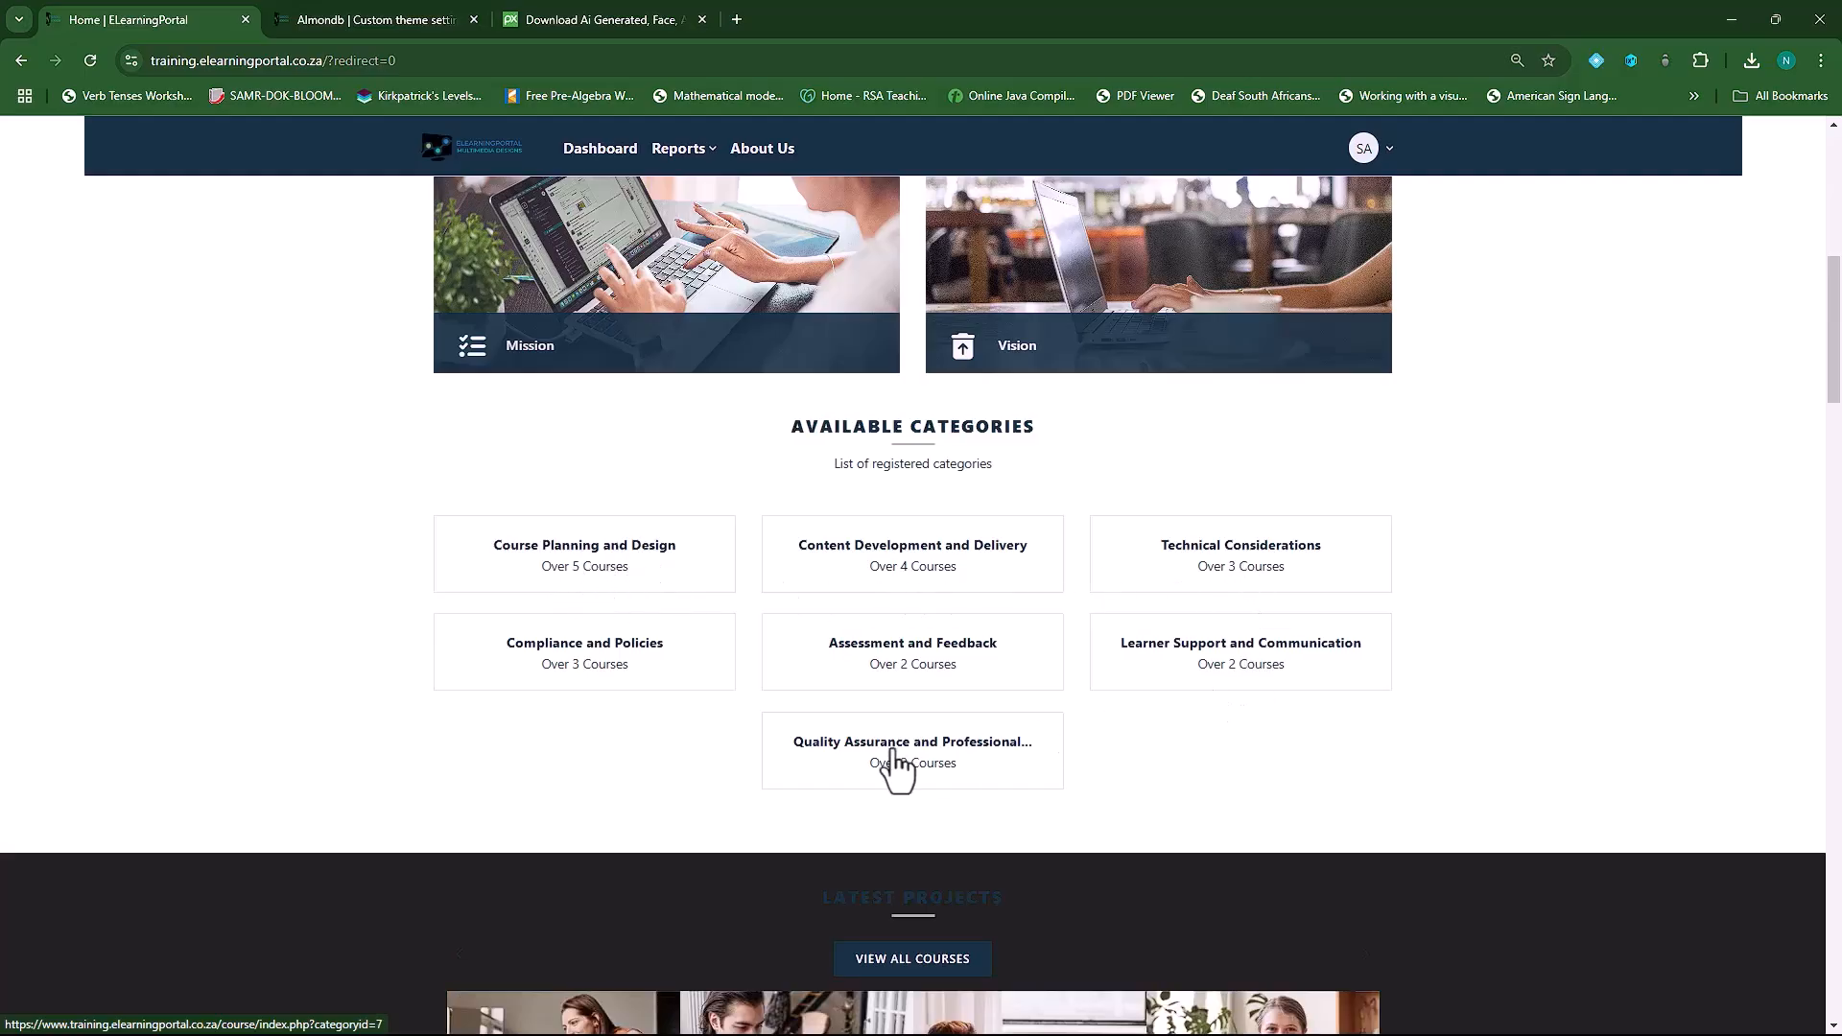
# - Set the Block-9 CATEGORIES design to 3 in the Almondb block settings and save the changes
pyautogui.click(407, 20)
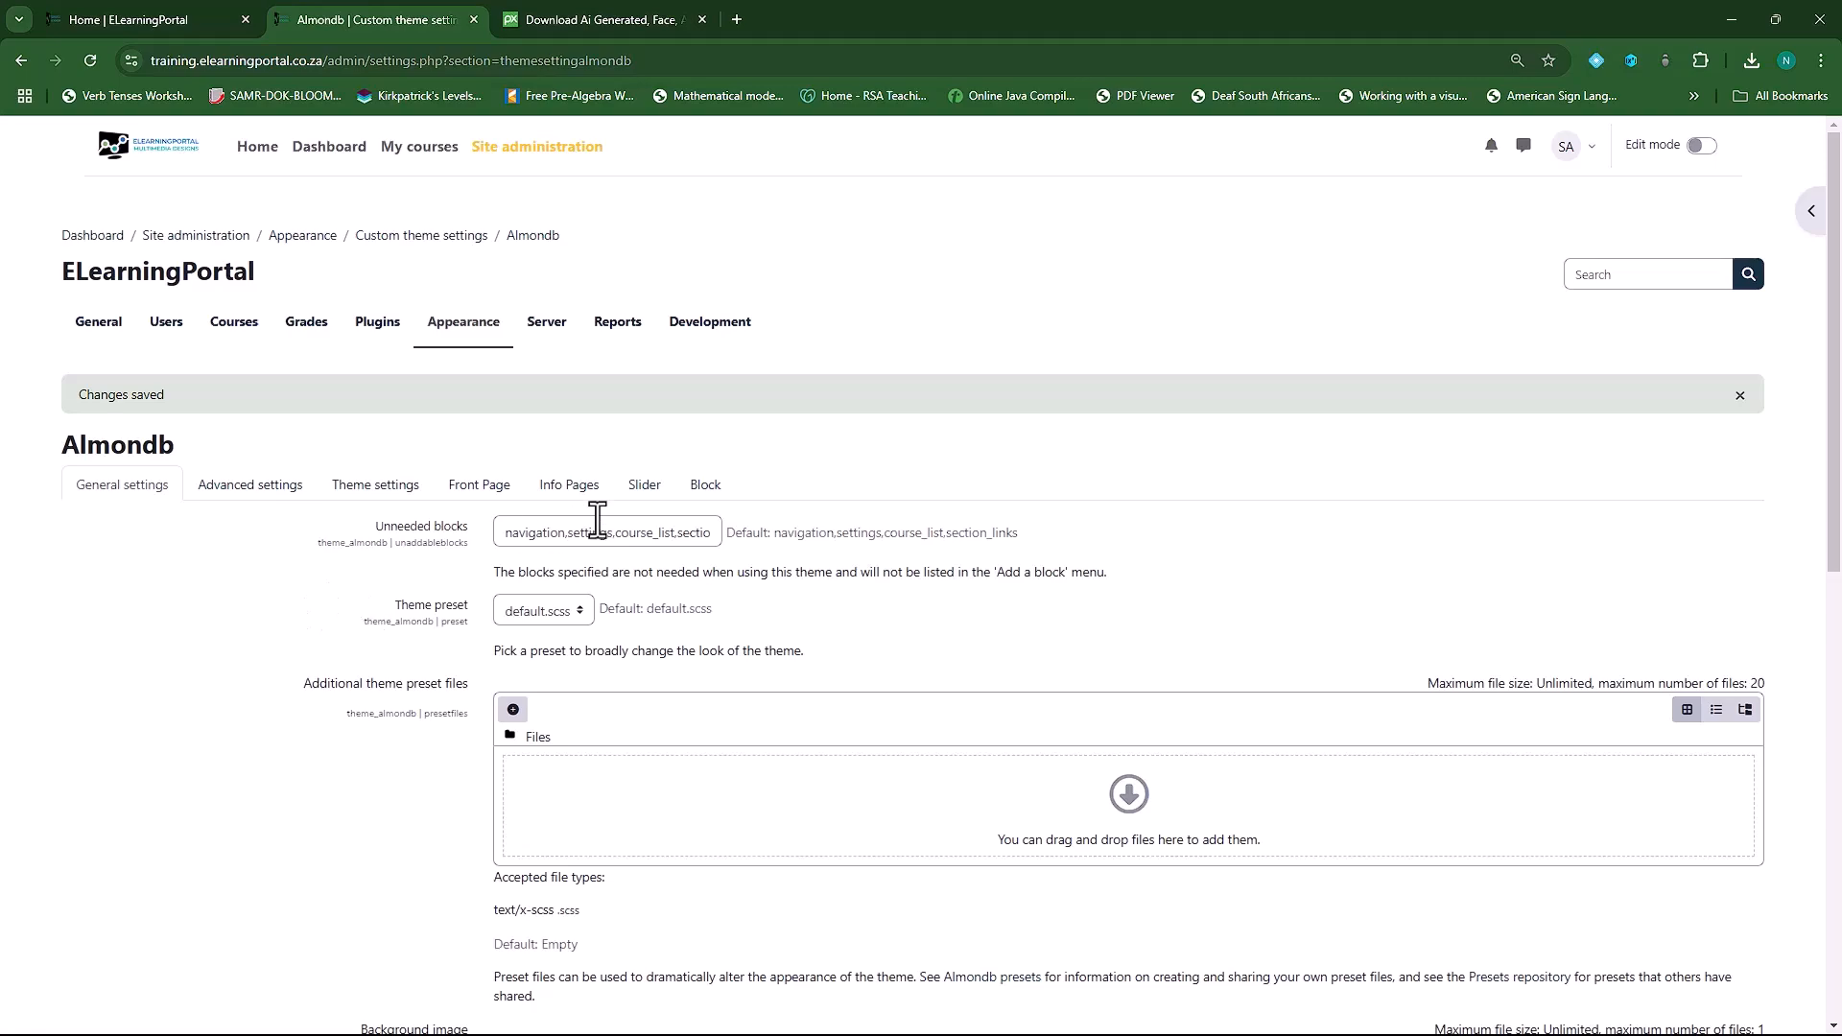
pyautogui.click(710, 490)
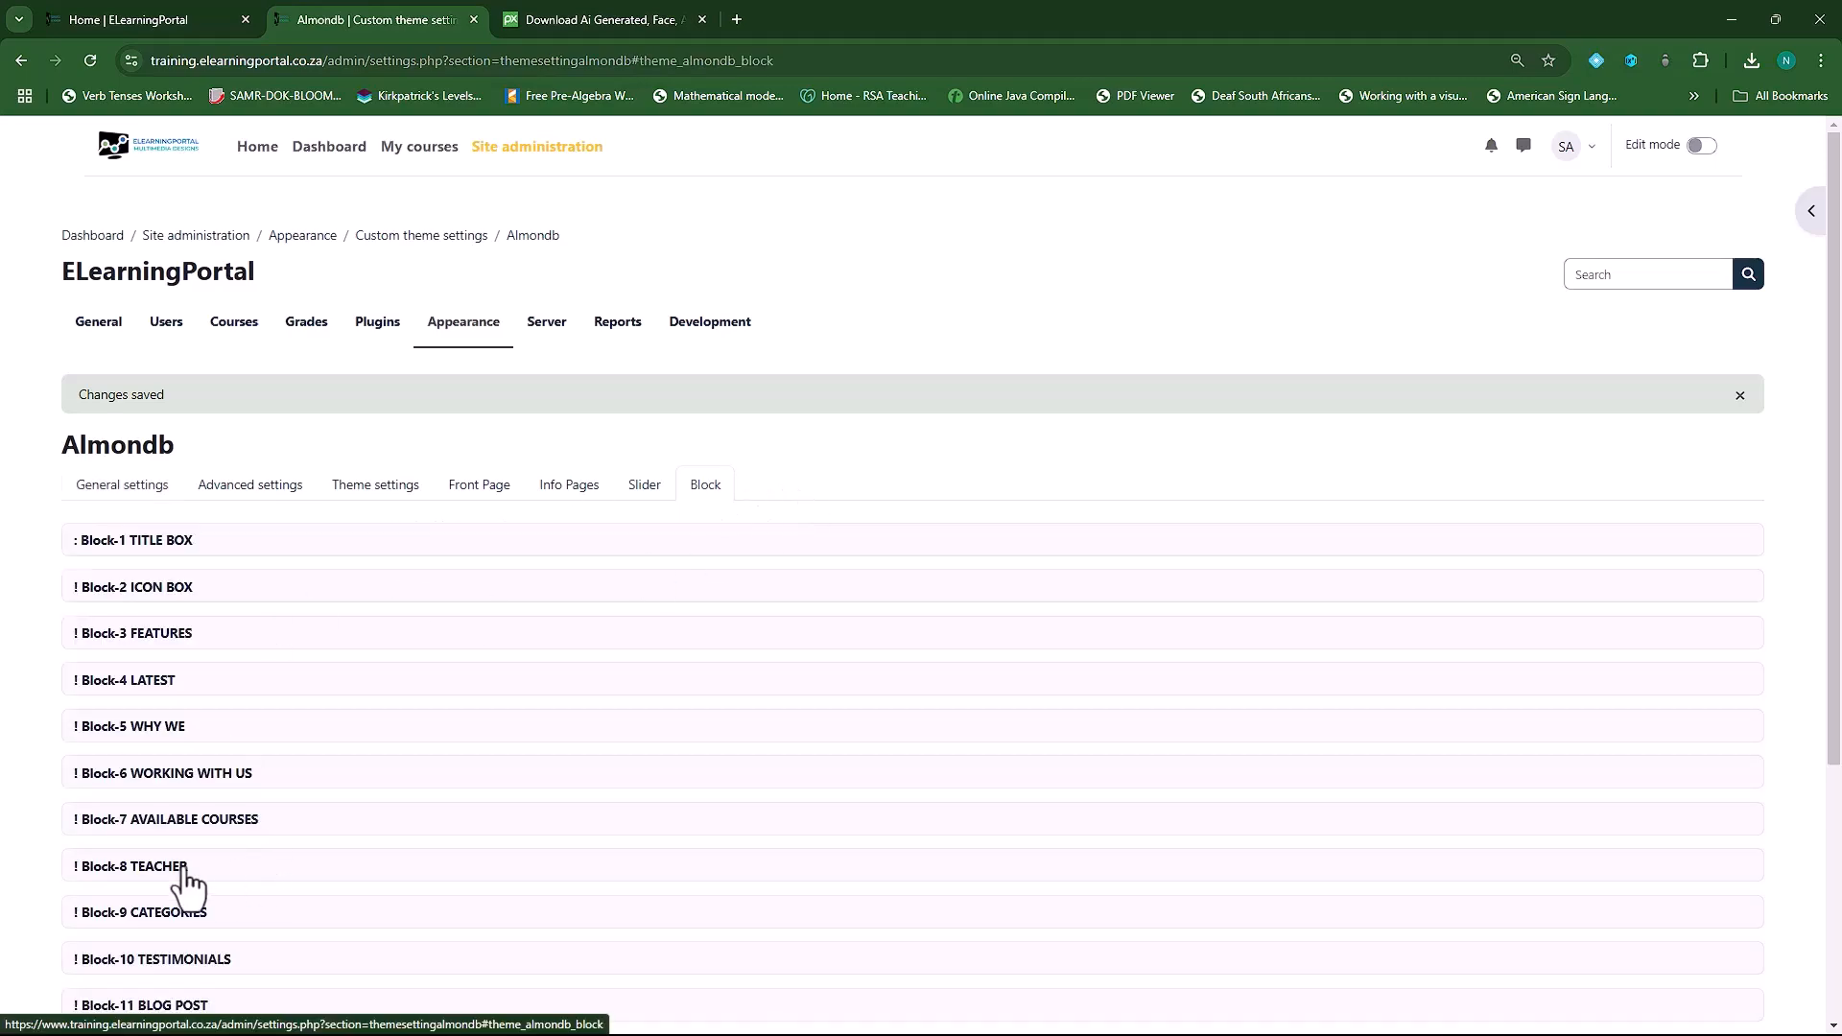
pyautogui.click(179, 913)
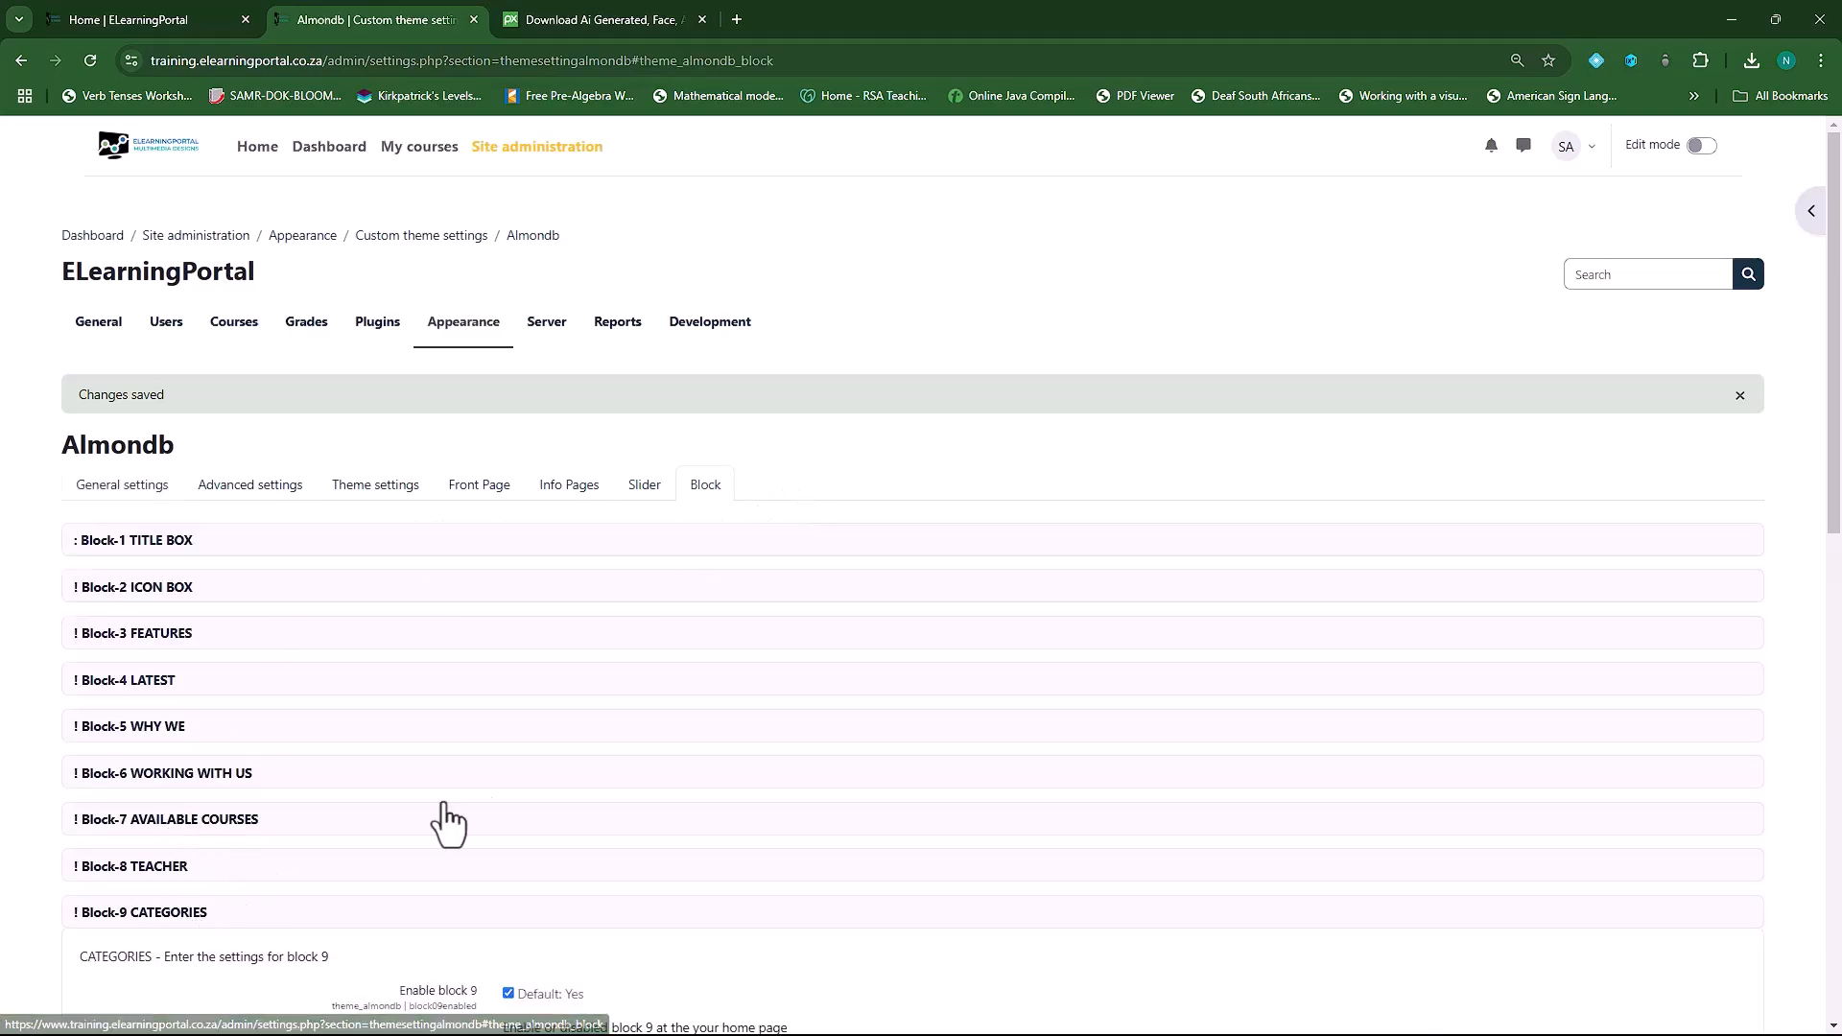
pyautogui.scroll(-5, 524, 741)
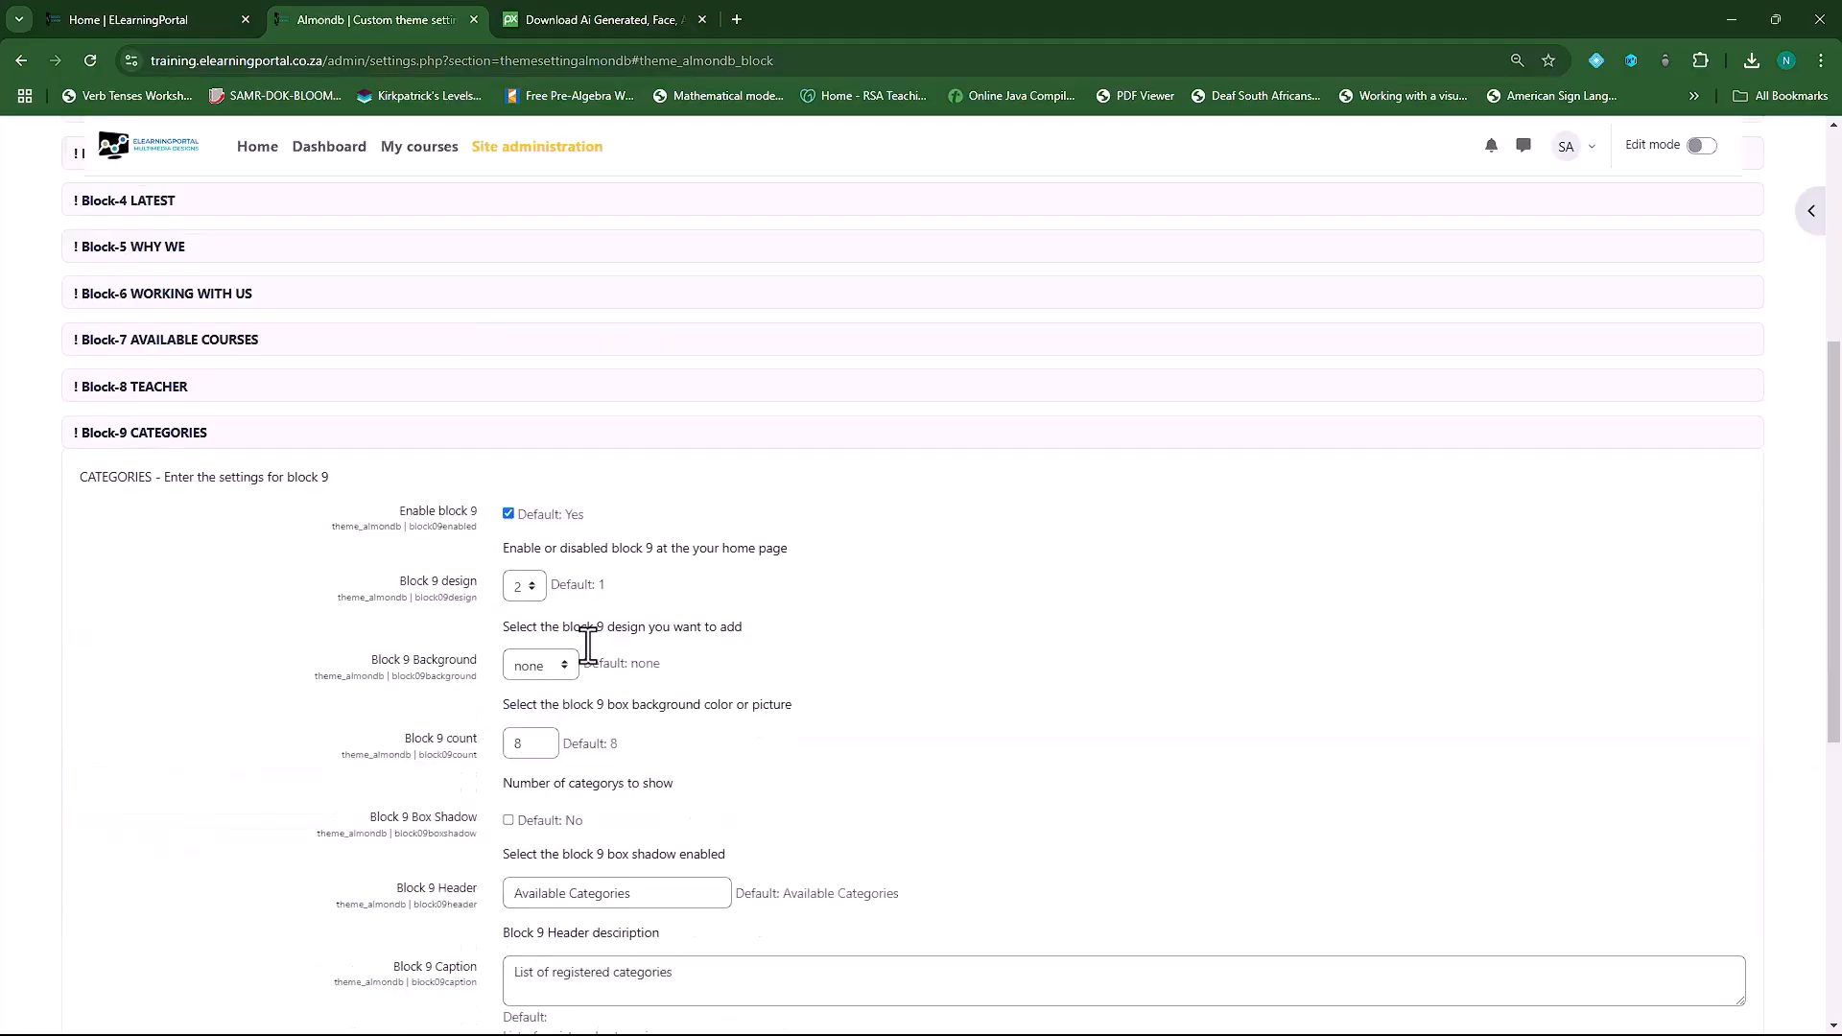
pyautogui.click(534, 589)
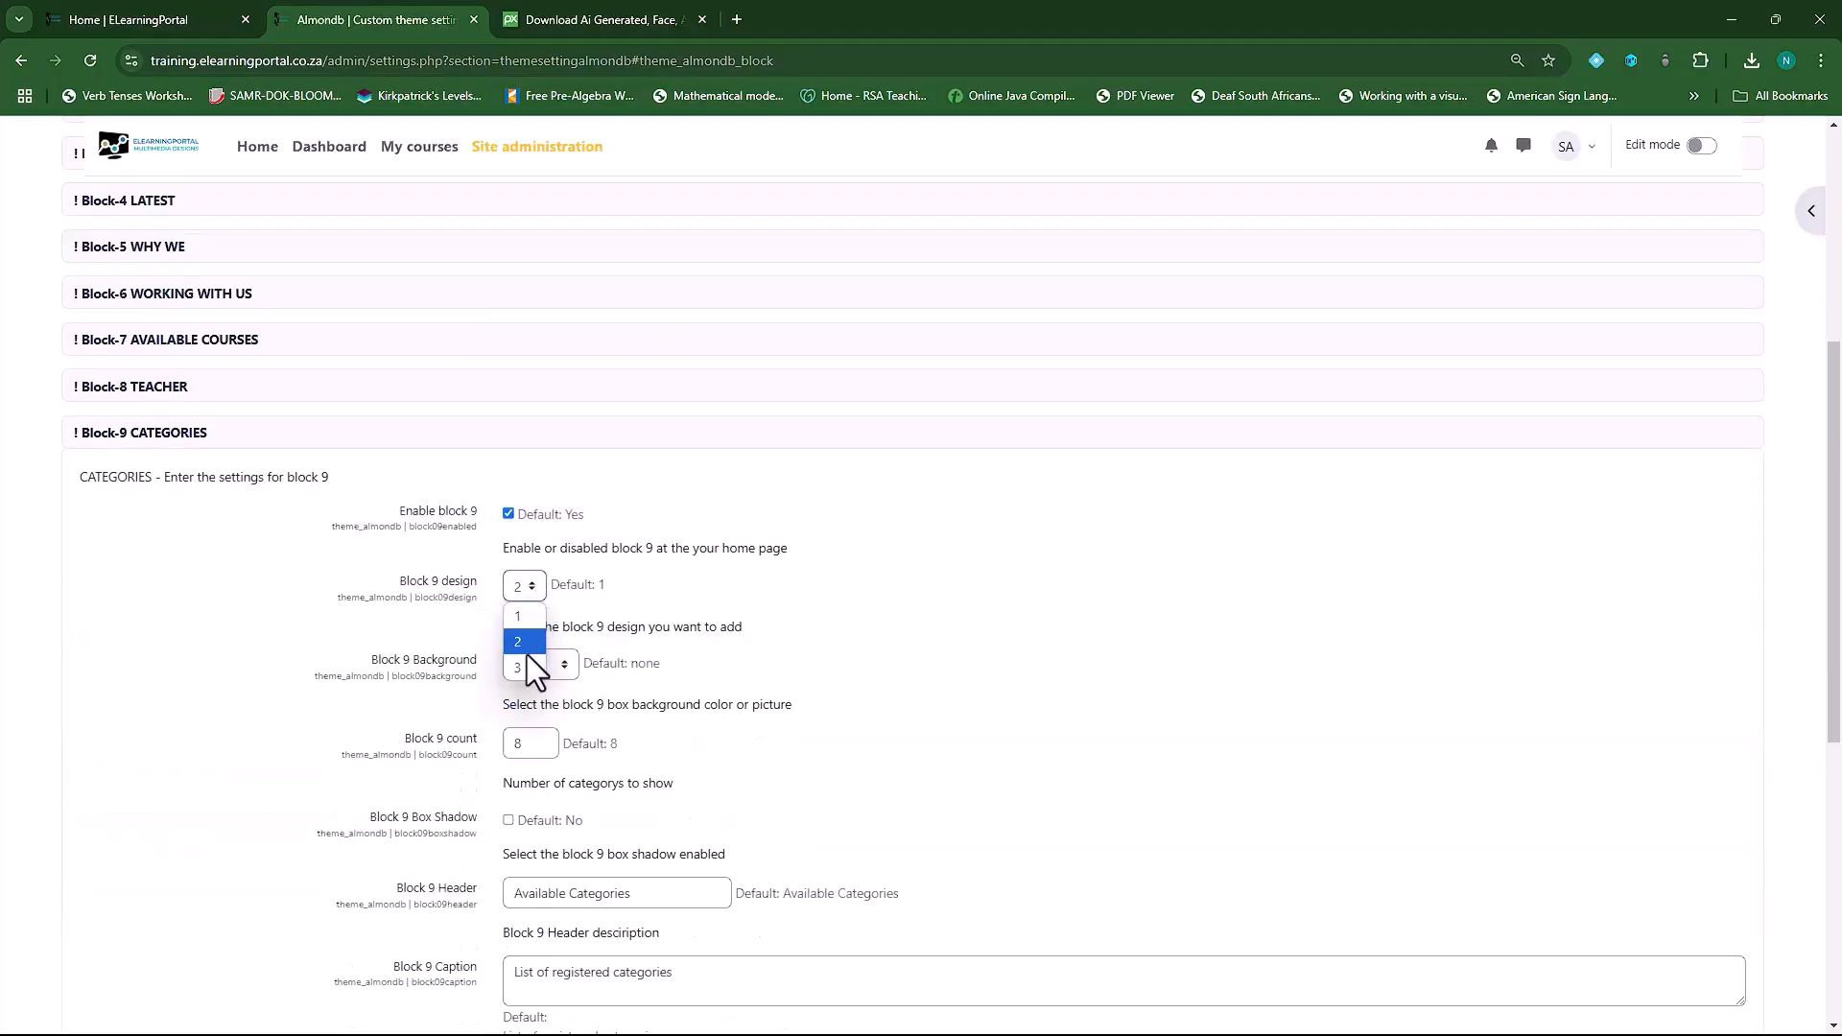
pyautogui.scroll(-7, 383, 691)
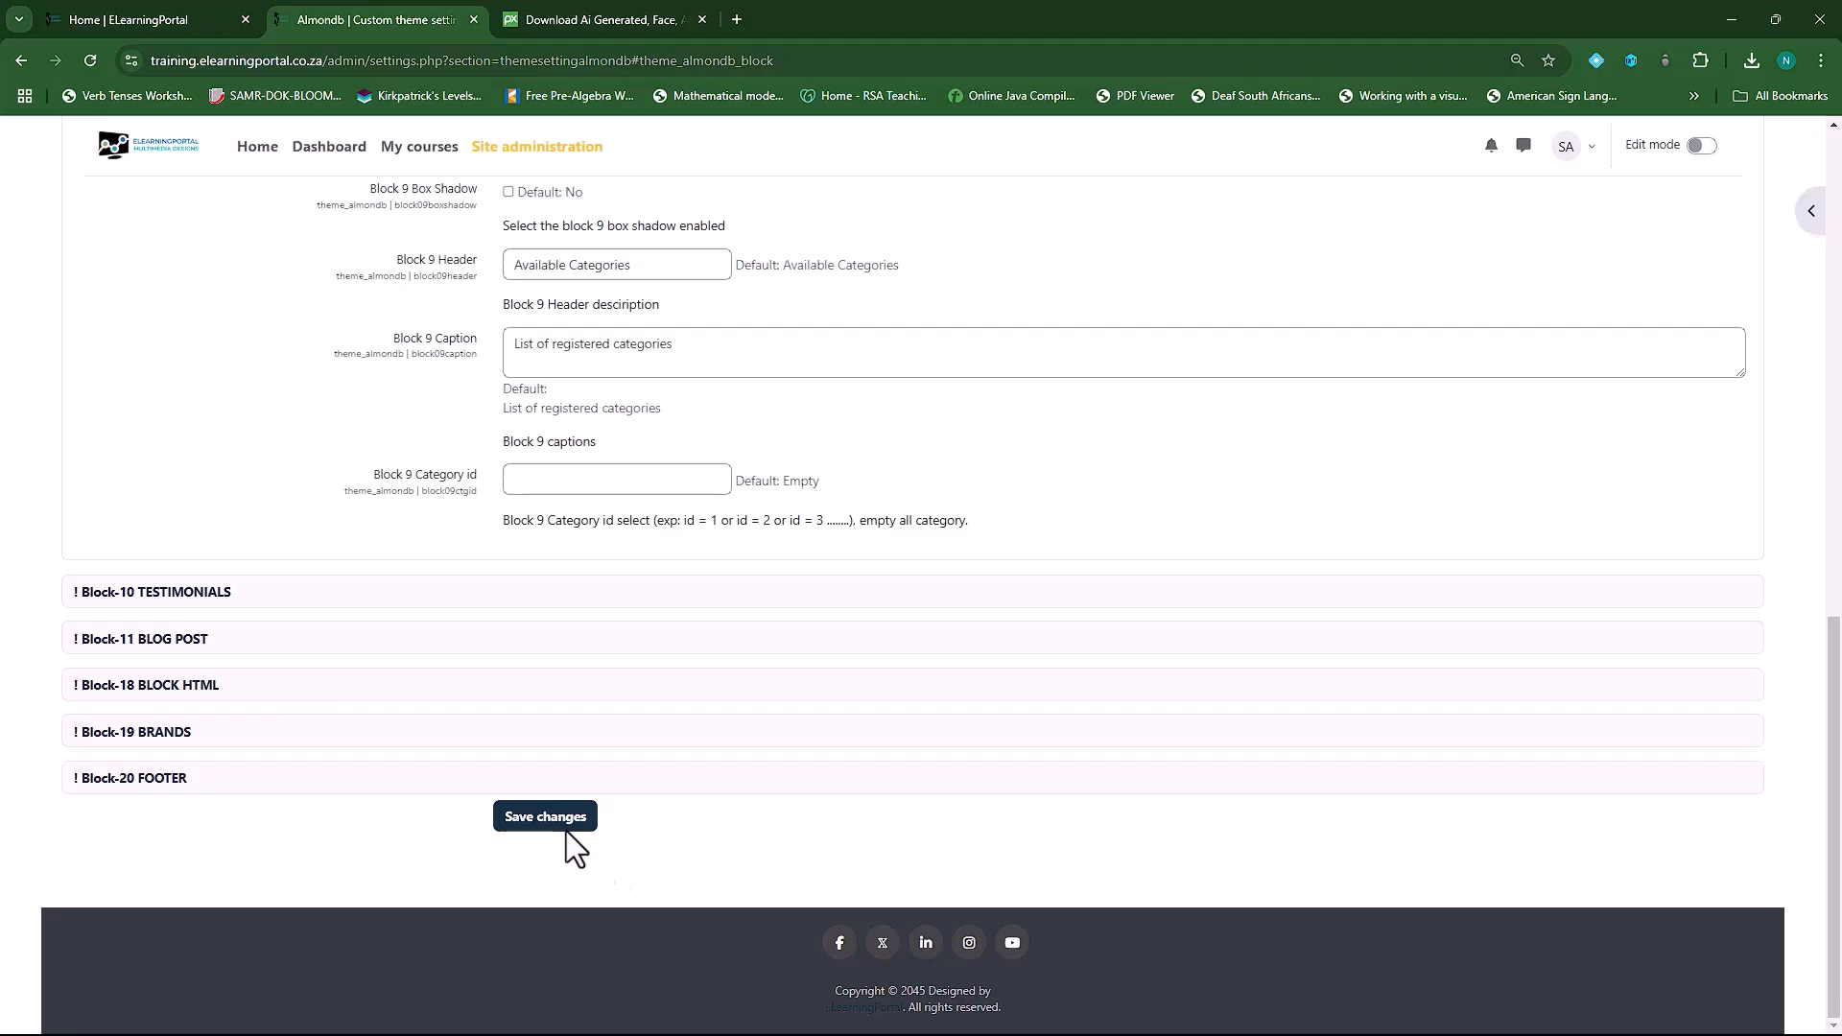
pyautogui.click(548, 818)
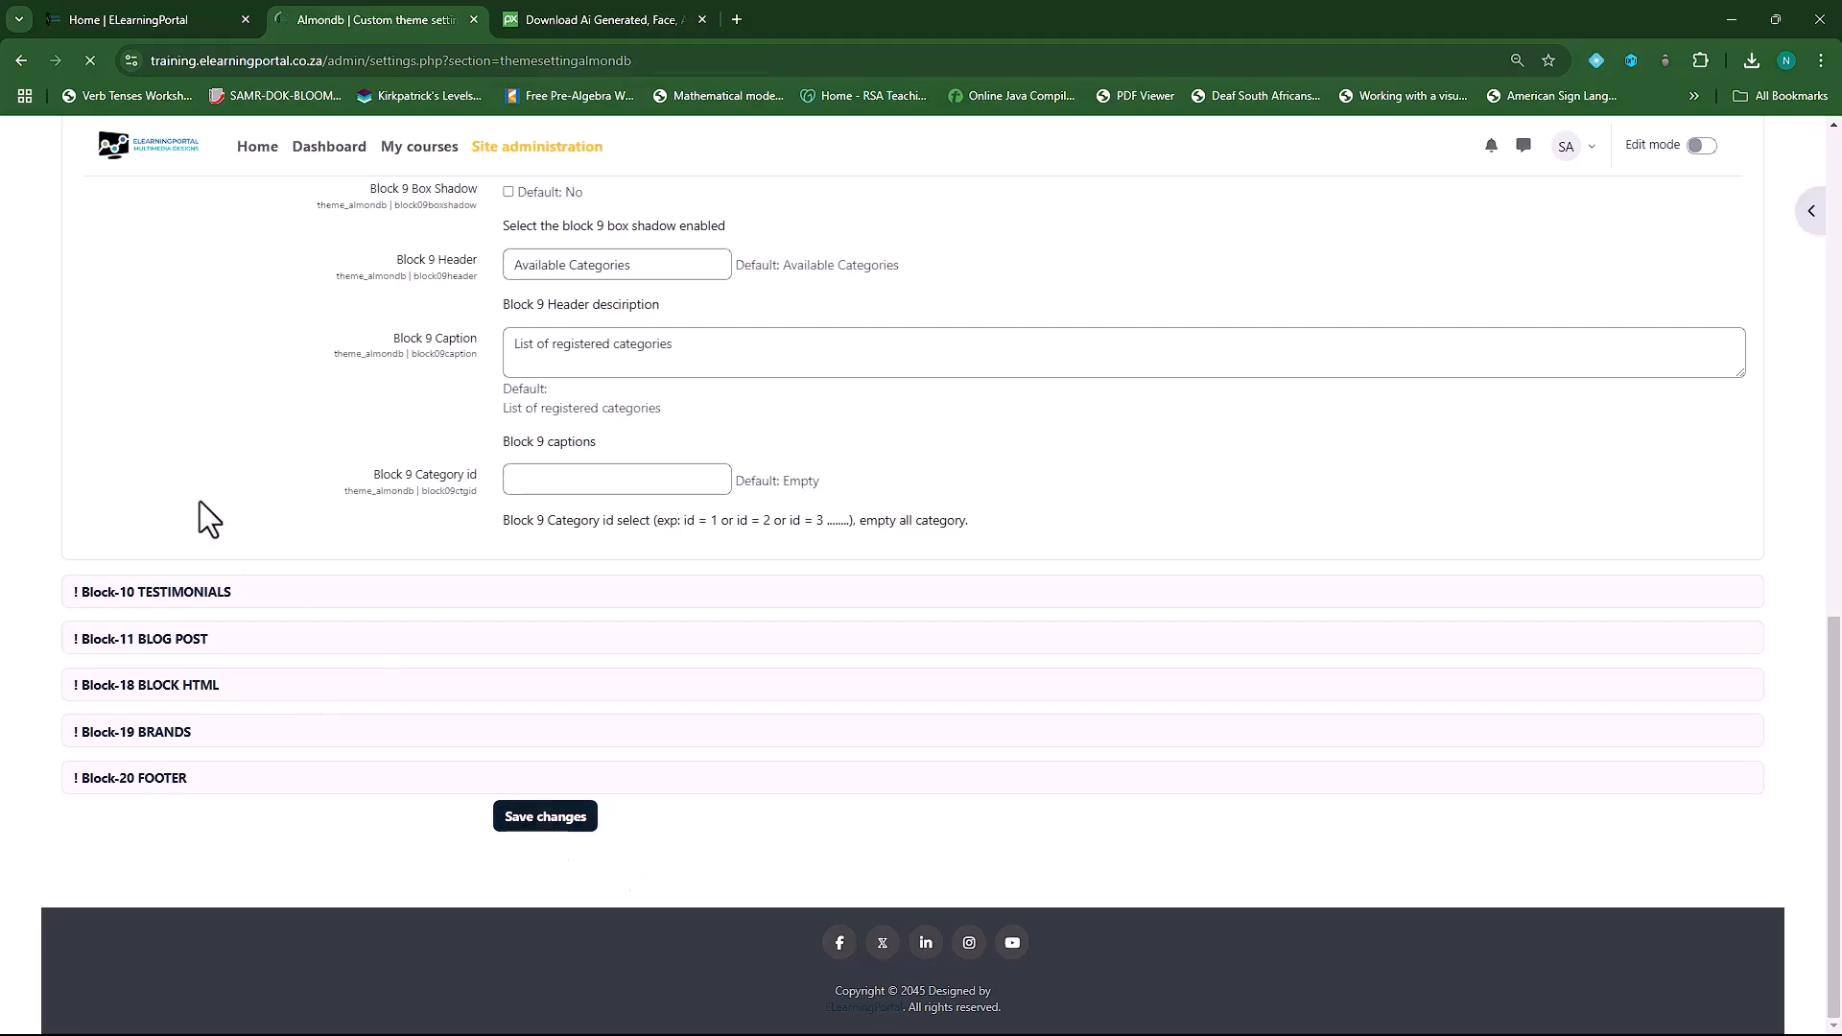
# - Browse the Available Categories carousel on the home page to check the design
pyautogui.click(182, 17)
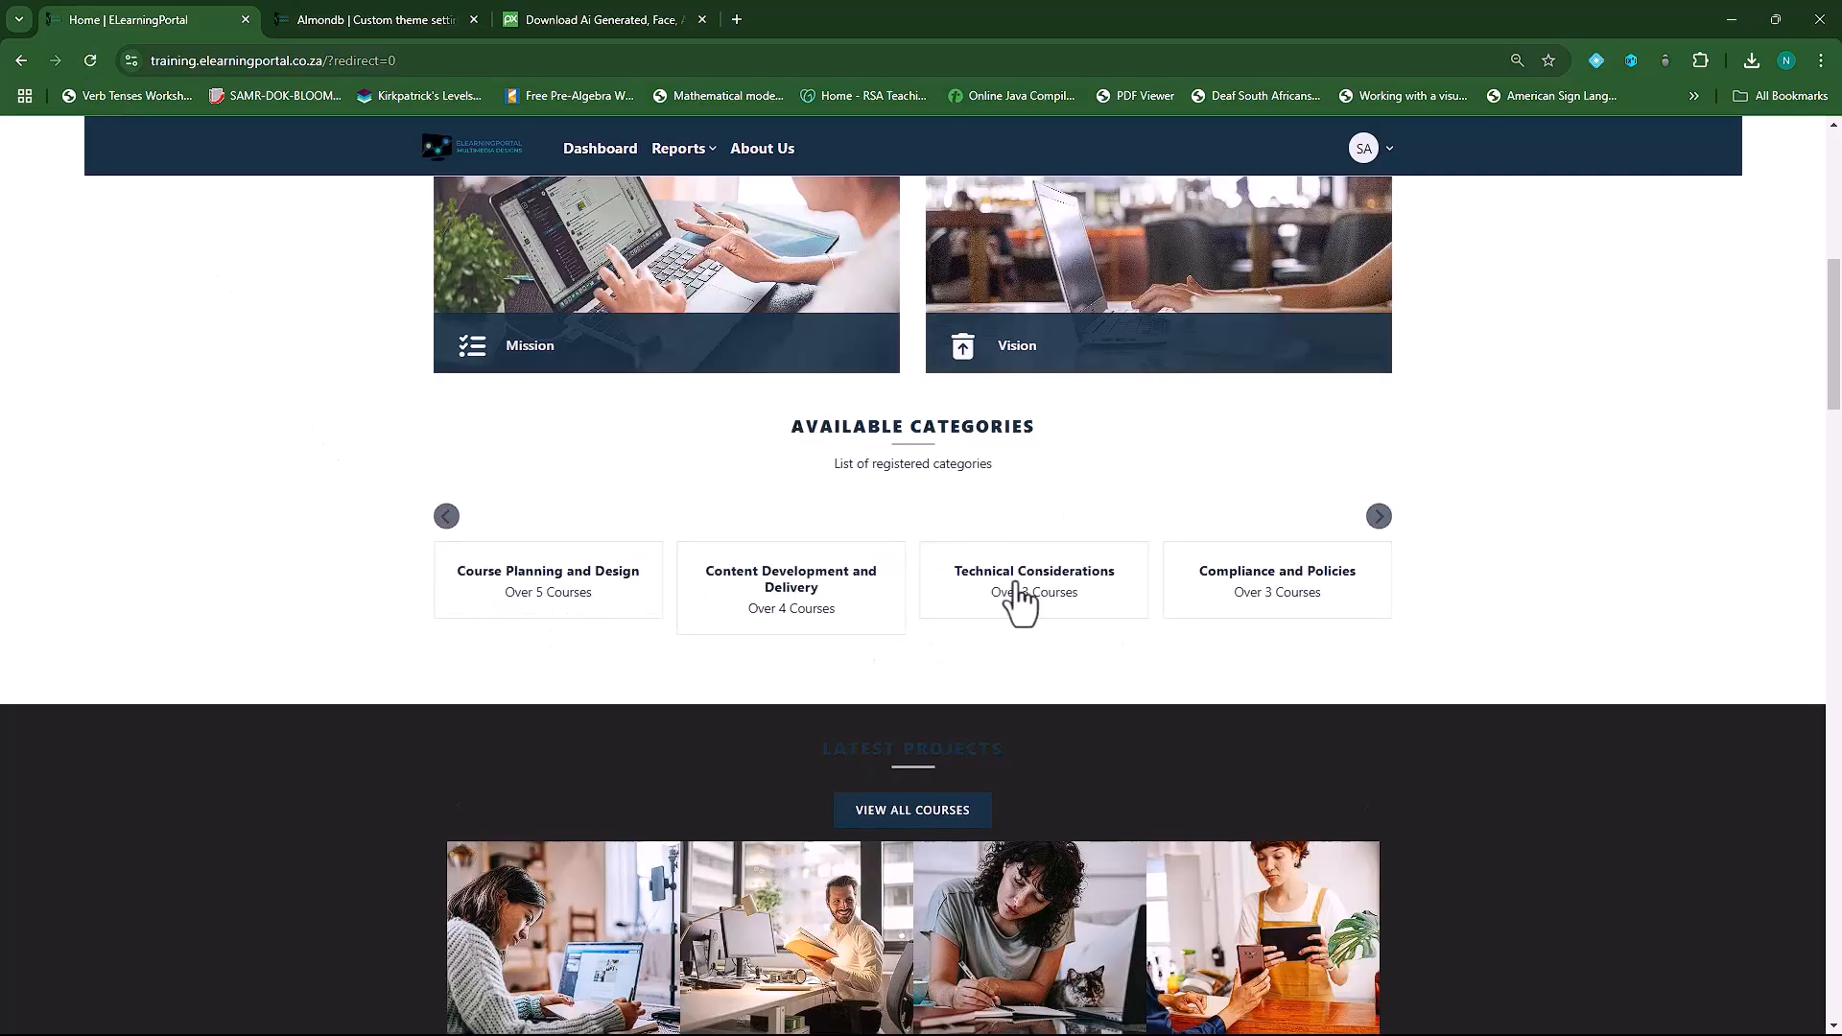
pyautogui.click(1379, 518)
pyautogui.click(1378, 518)
pyautogui.click(1379, 518)
pyautogui.click(1379, 518)
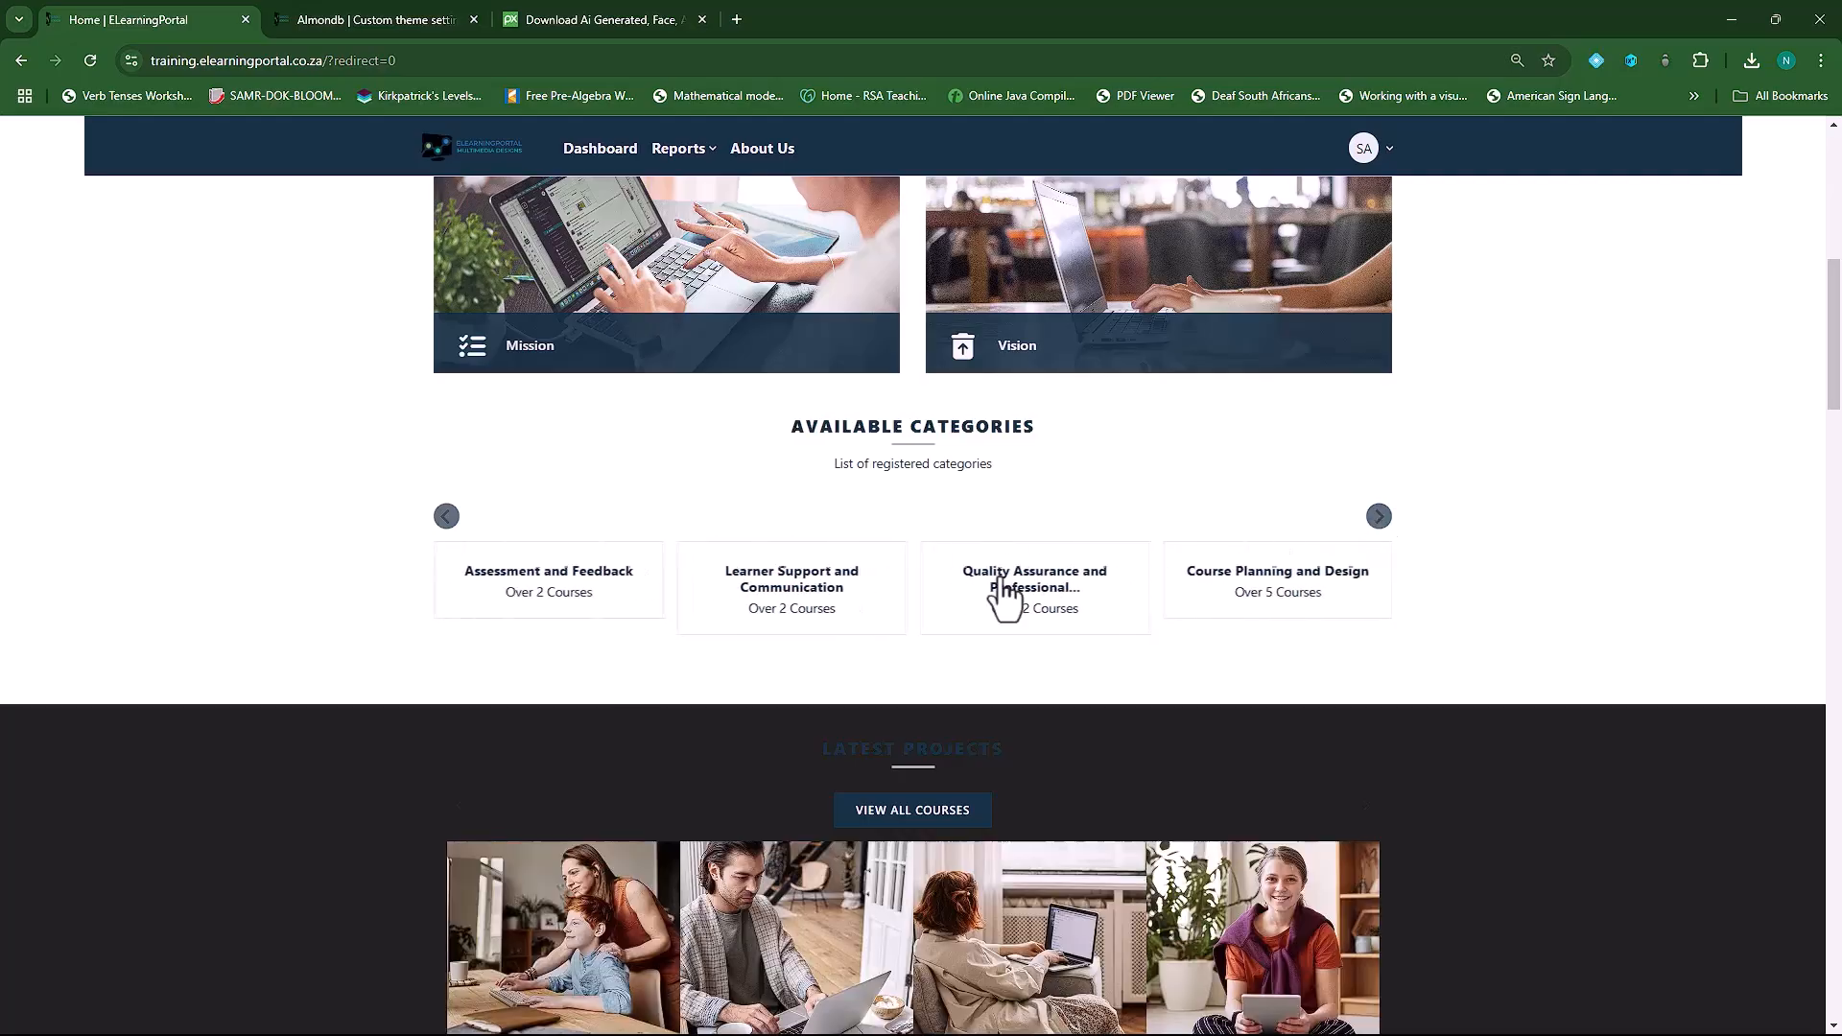
pyautogui.click(1379, 523)
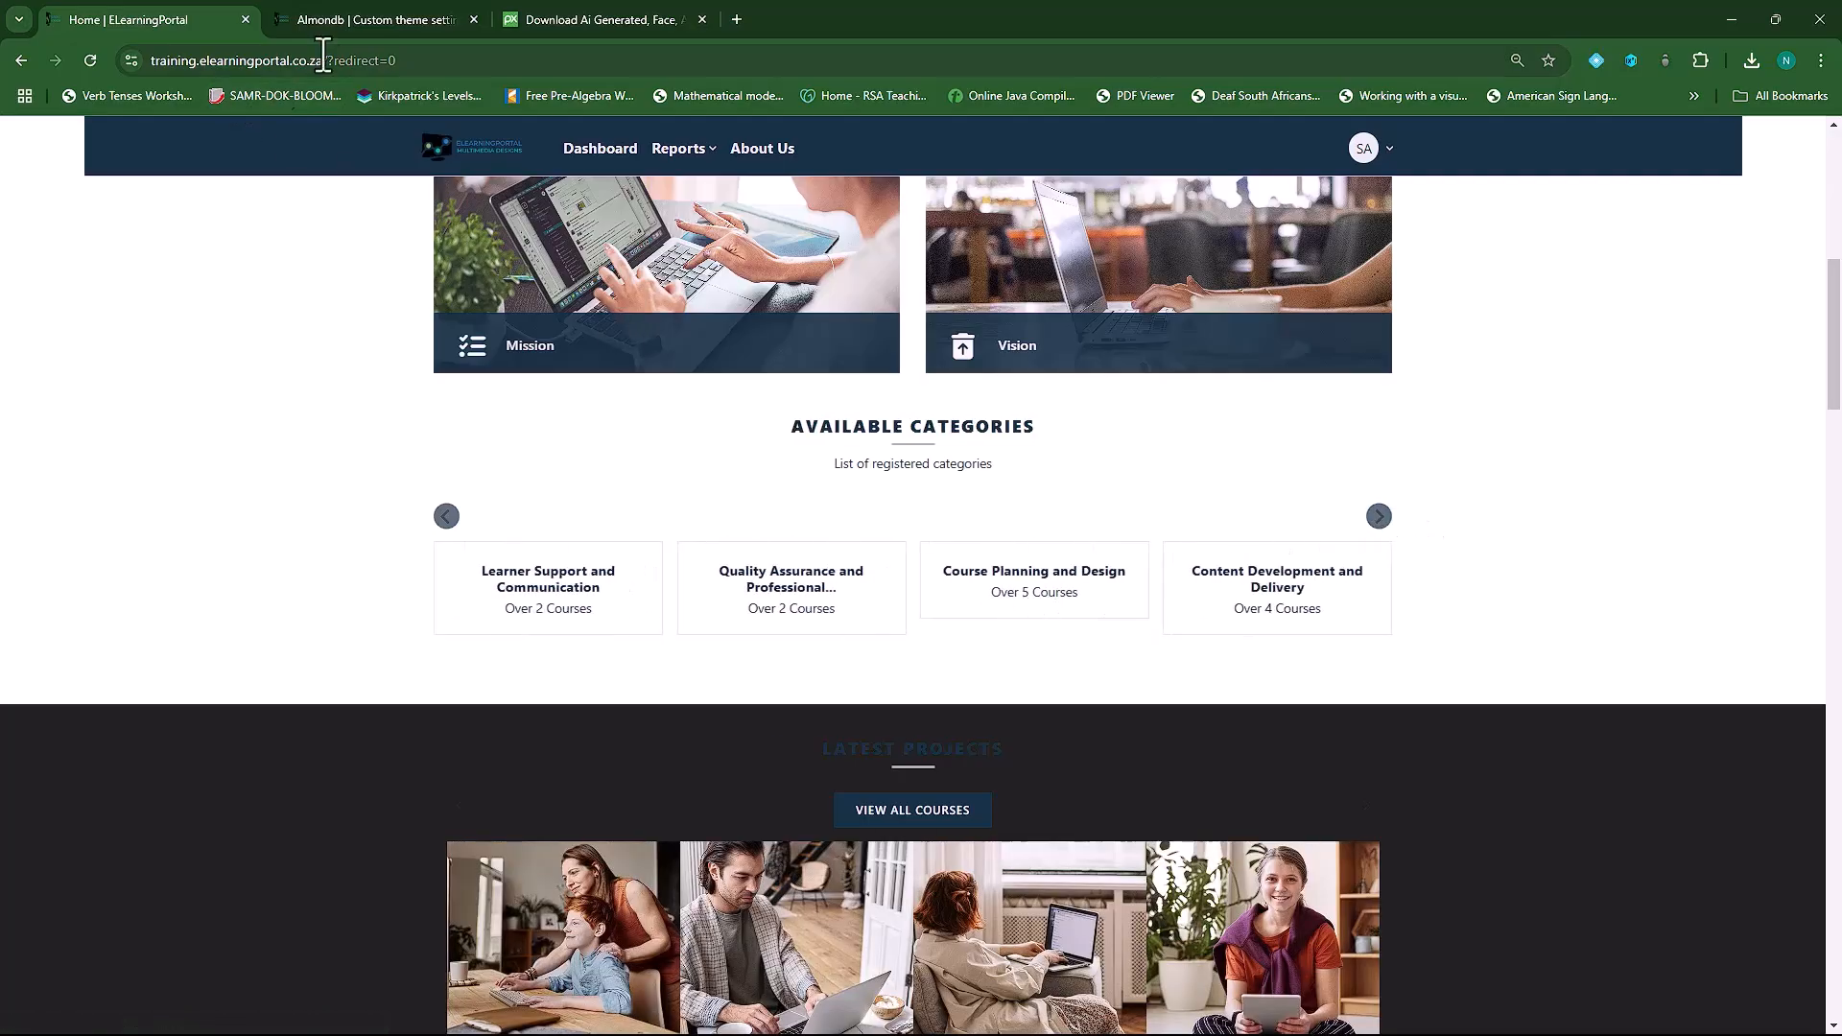
# - Set the Block-9 CATEGORIES design back to 1 in the Almondb block settings
pyautogui.click(371, 17)
pyautogui.click(705, 486)
pyautogui.scroll(-3, 489, 666)
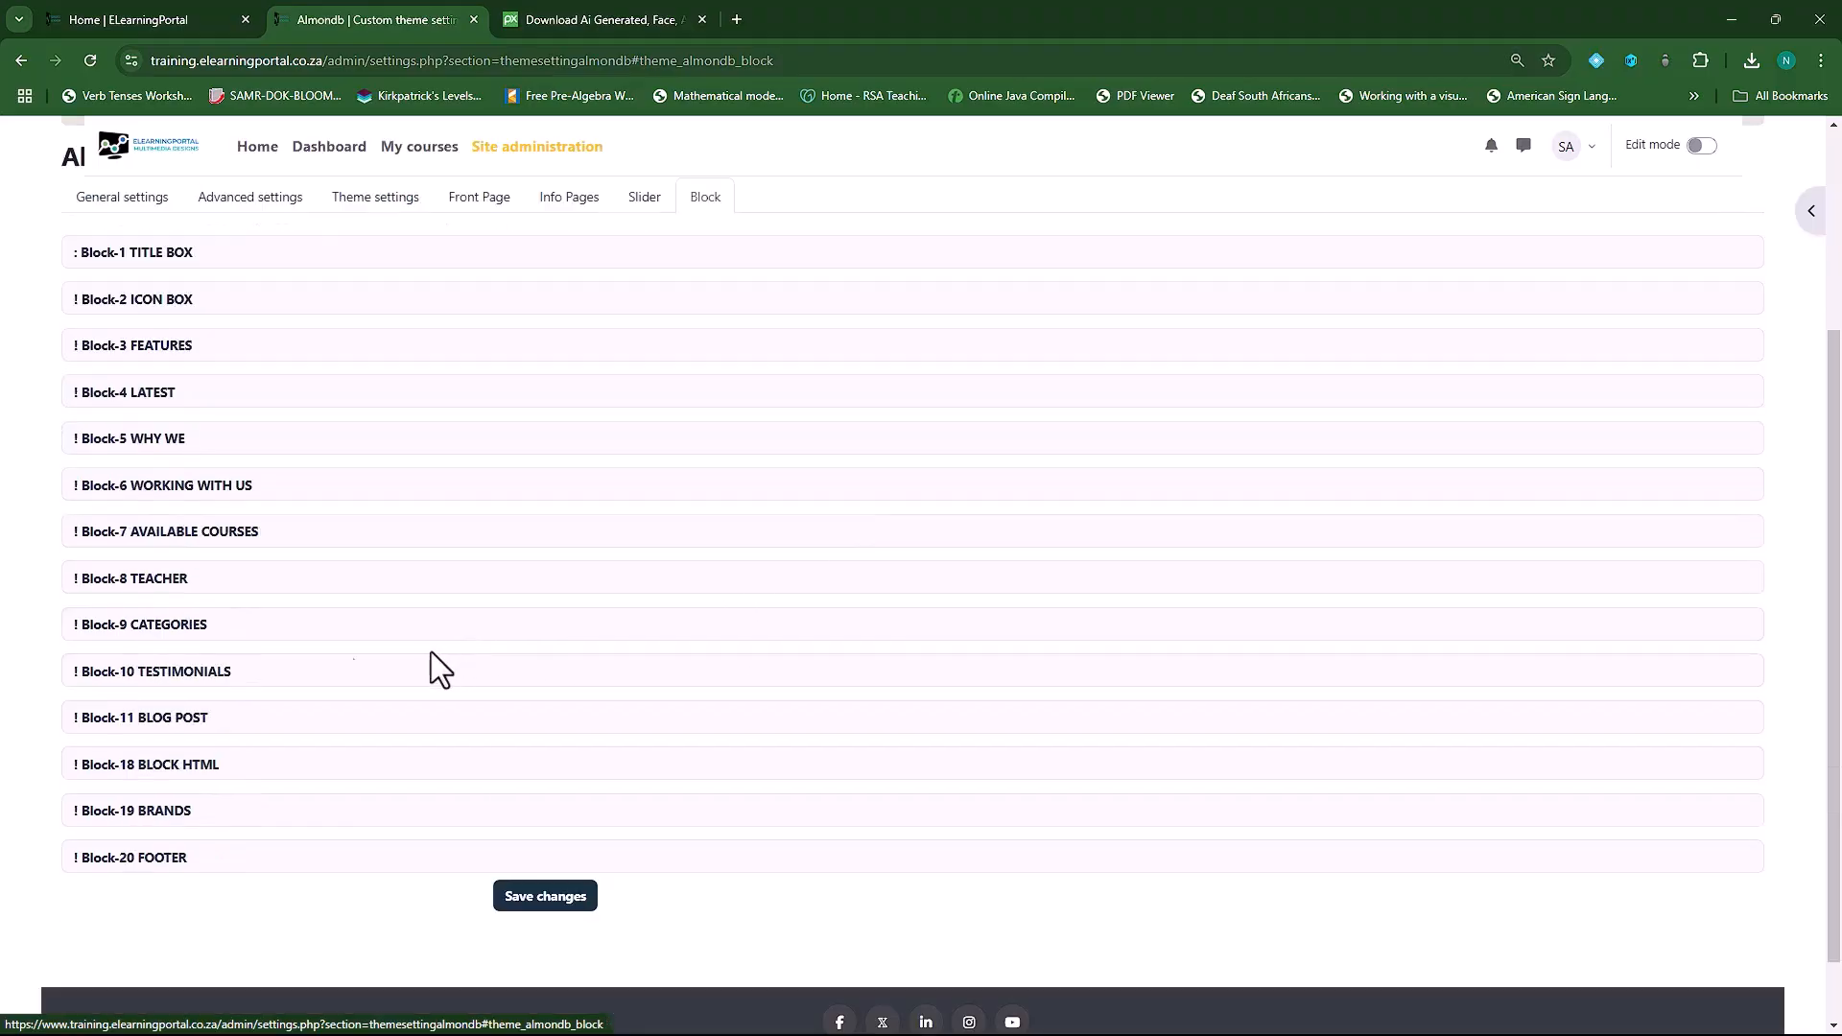
pyautogui.click(180, 629)
pyautogui.click(533, 777)
pyautogui.click(530, 814)
pyautogui.scroll(-2, 308, 704)
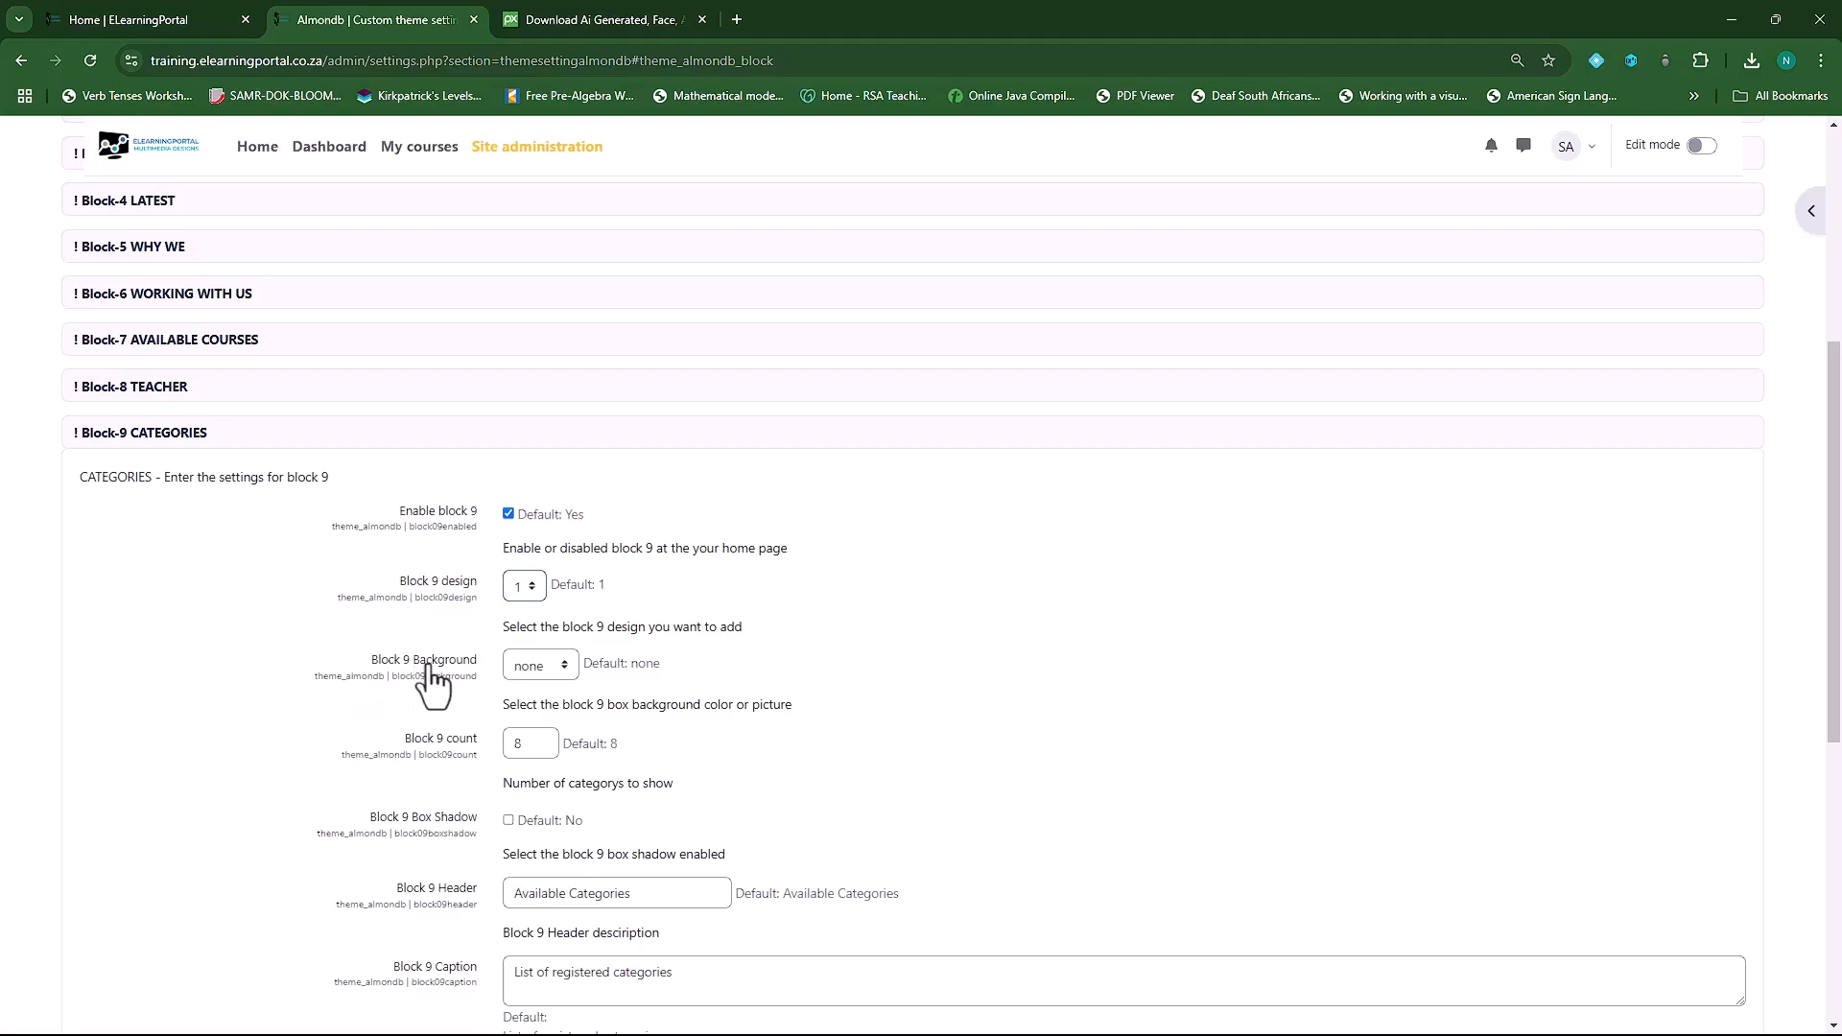
# - Set the Block 9 background to picture and enable its box shadow
pyautogui.click(563, 666)
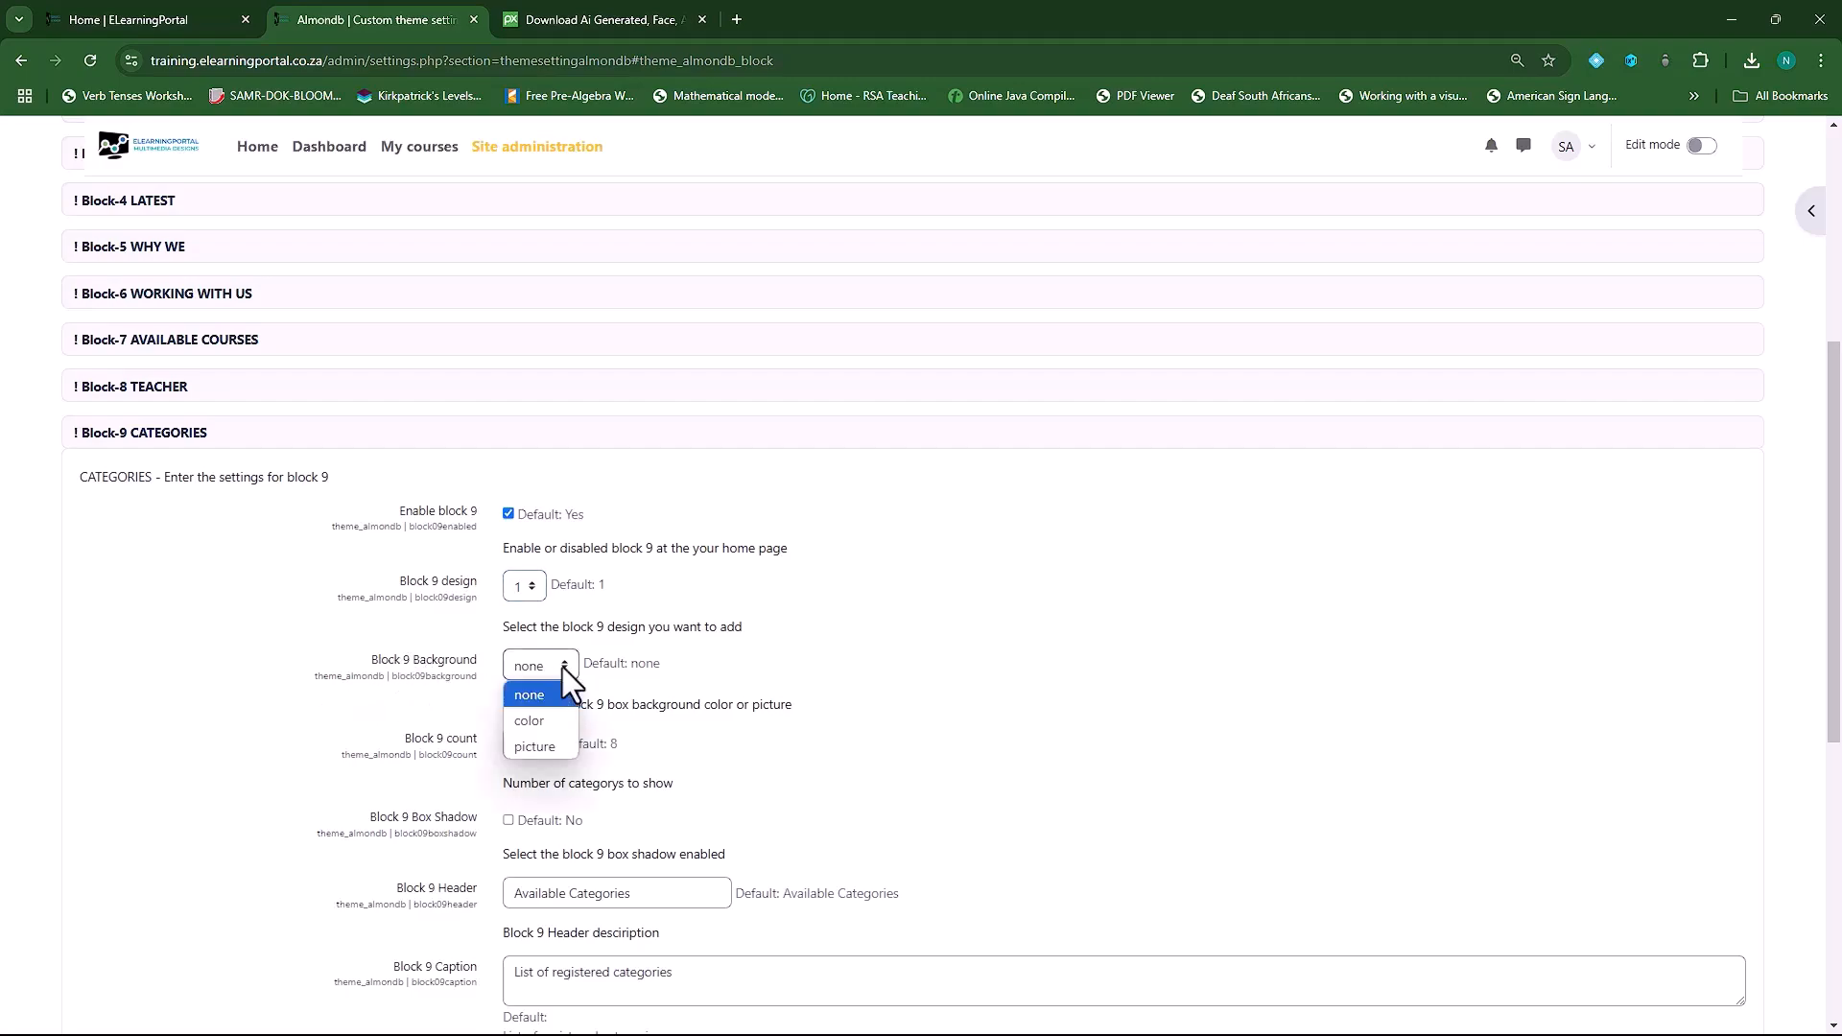
pyautogui.click(550, 748)
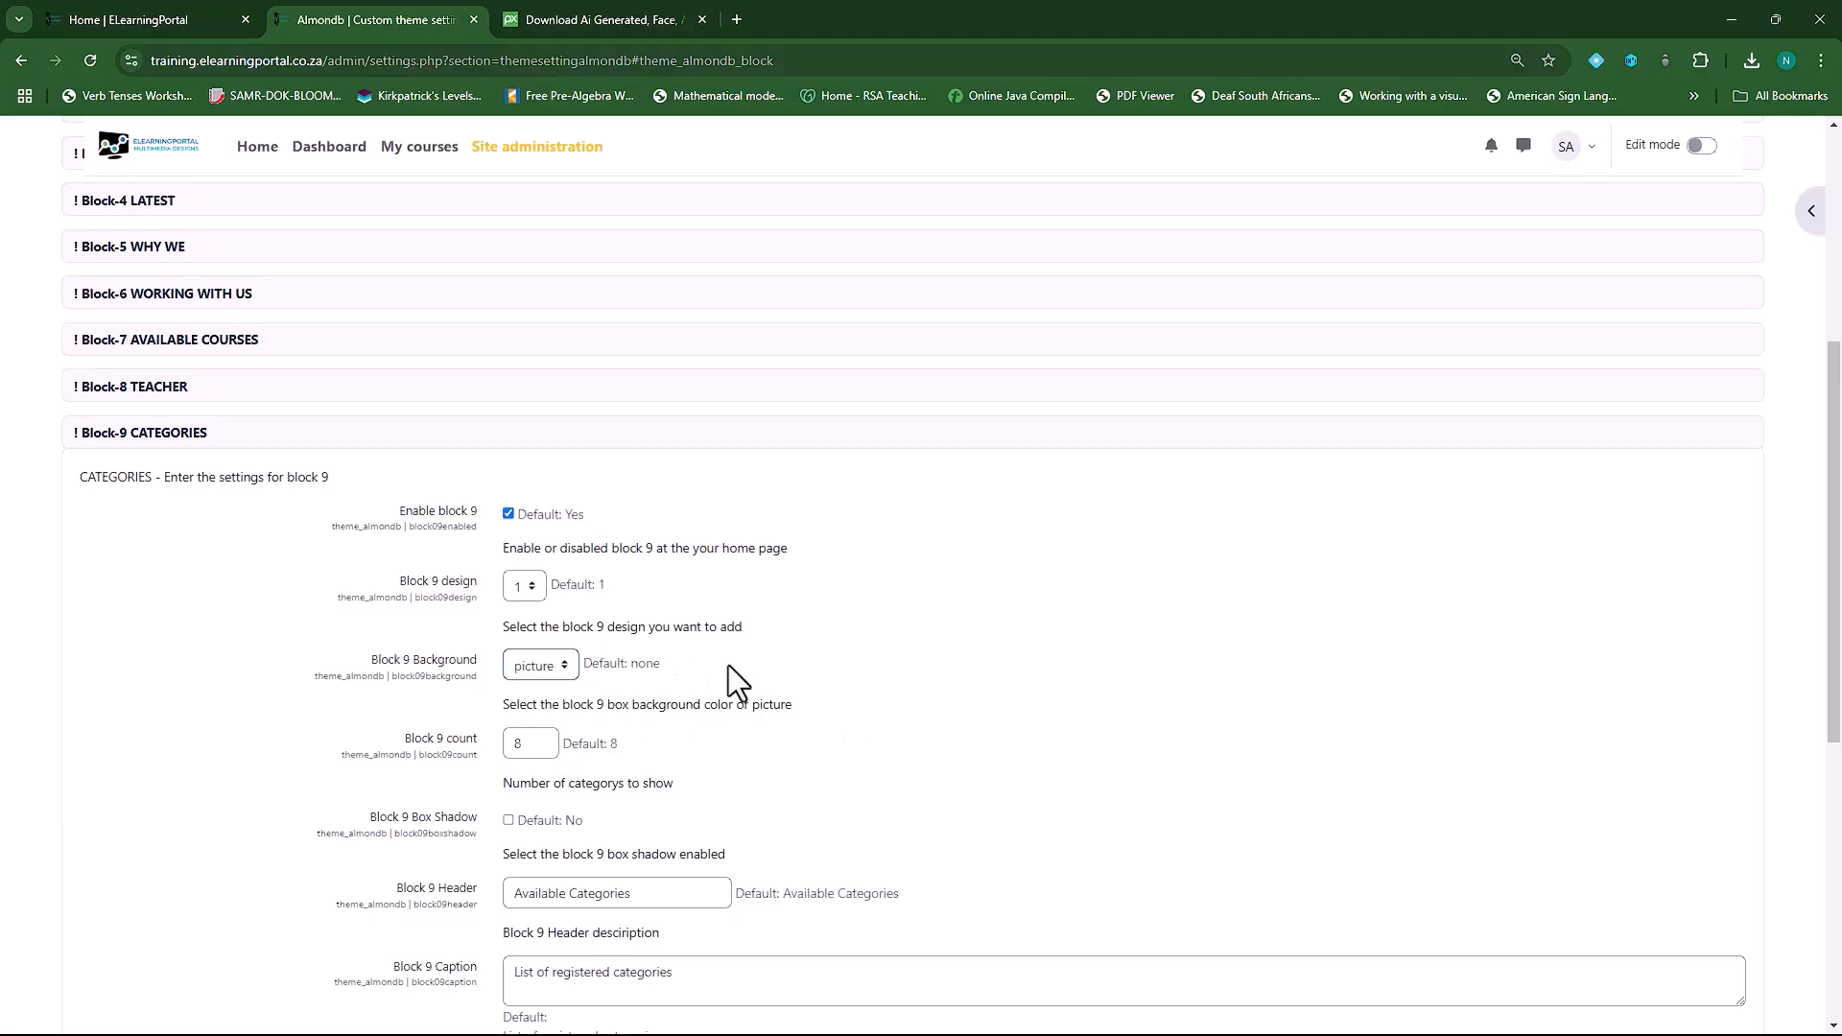
pyautogui.scroll(-2, 714, 664)
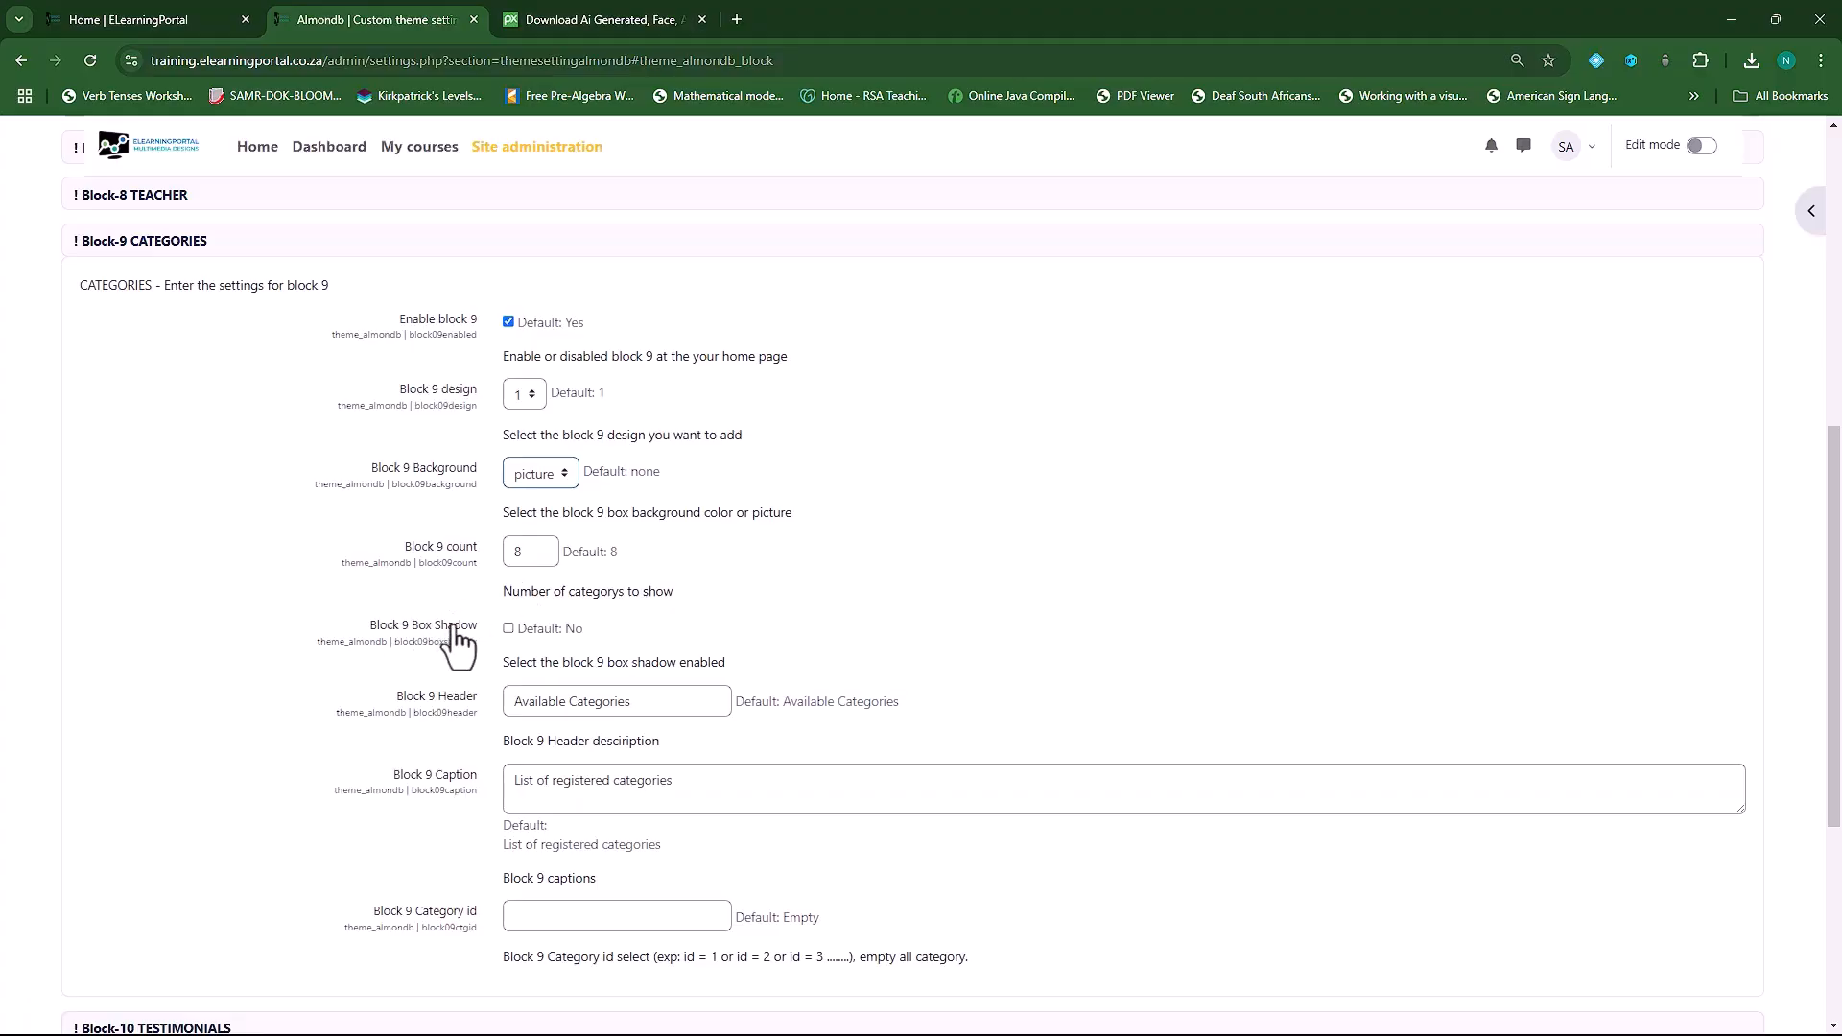
pyautogui.click(508, 629)
pyautogui.scroll(-2, 414, 652)
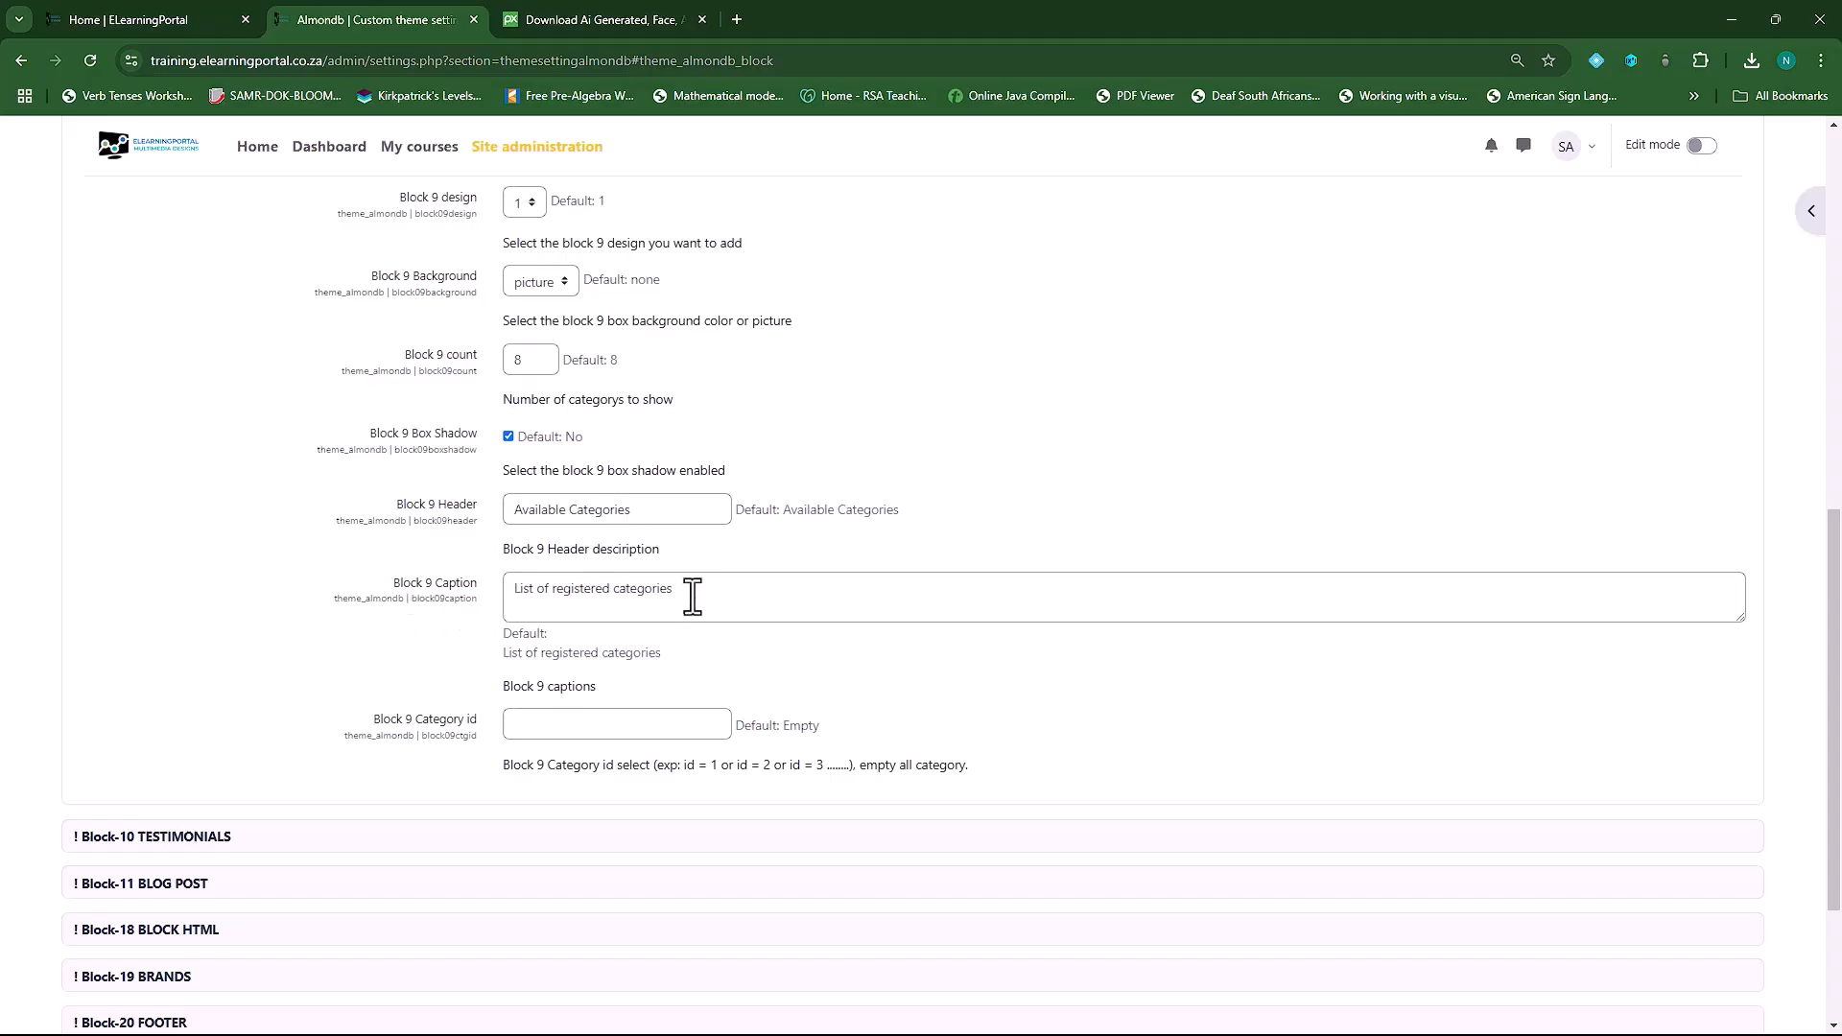
# - Change the Block 9 caption to "List of categories" and save the theme settings
pyautogui.click(615, 594)
pyautogui.press('BackSpace')
pyautogui.press('BackSpace')
pyautogui.press('BackSpace')
pyautogui.press('BackSpace')
pyautogui.press('BackSpace')
pyautogui.press('BackSpace')
pyautogui.press('BackSpace')
pyautogui.press('BackSpace')
pyautogui.press('BackSpace')
pyautogui.press('BackSpace')
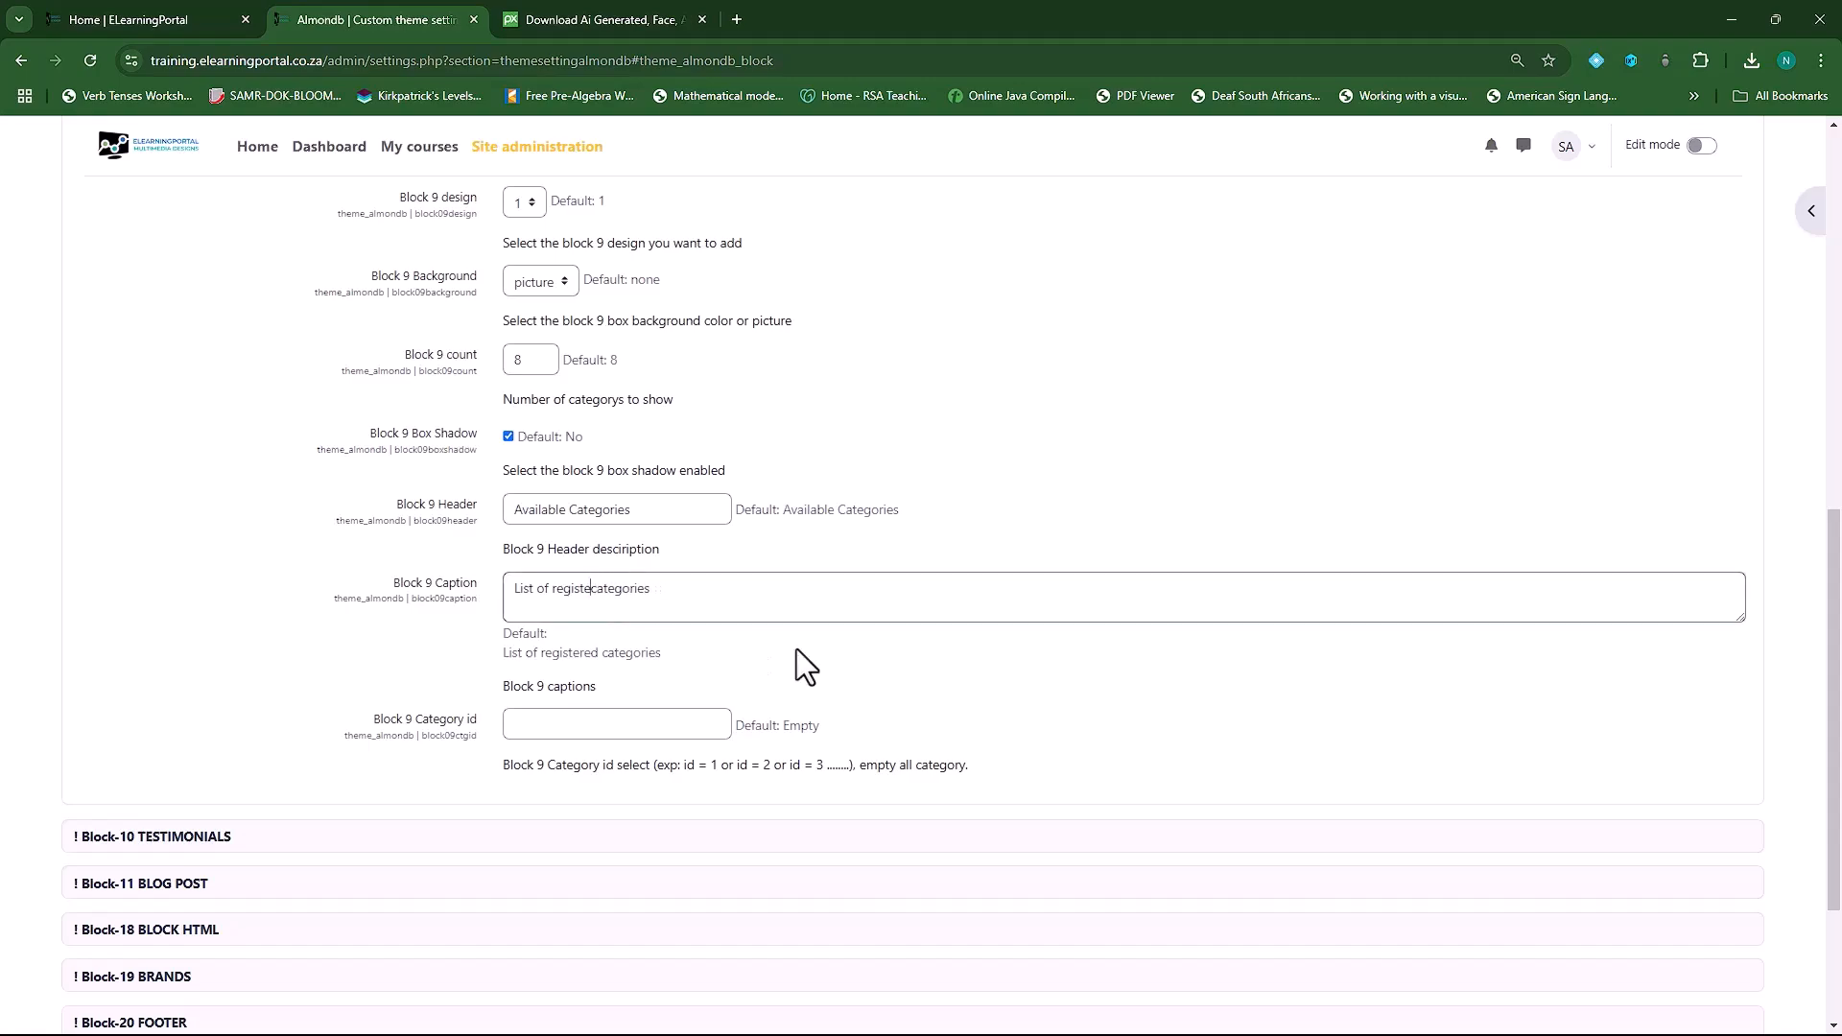
pyautogui.press('BackSpace')
pyautogui.scroll(-3, 371, 653)
pyautogui.click(566, 820)
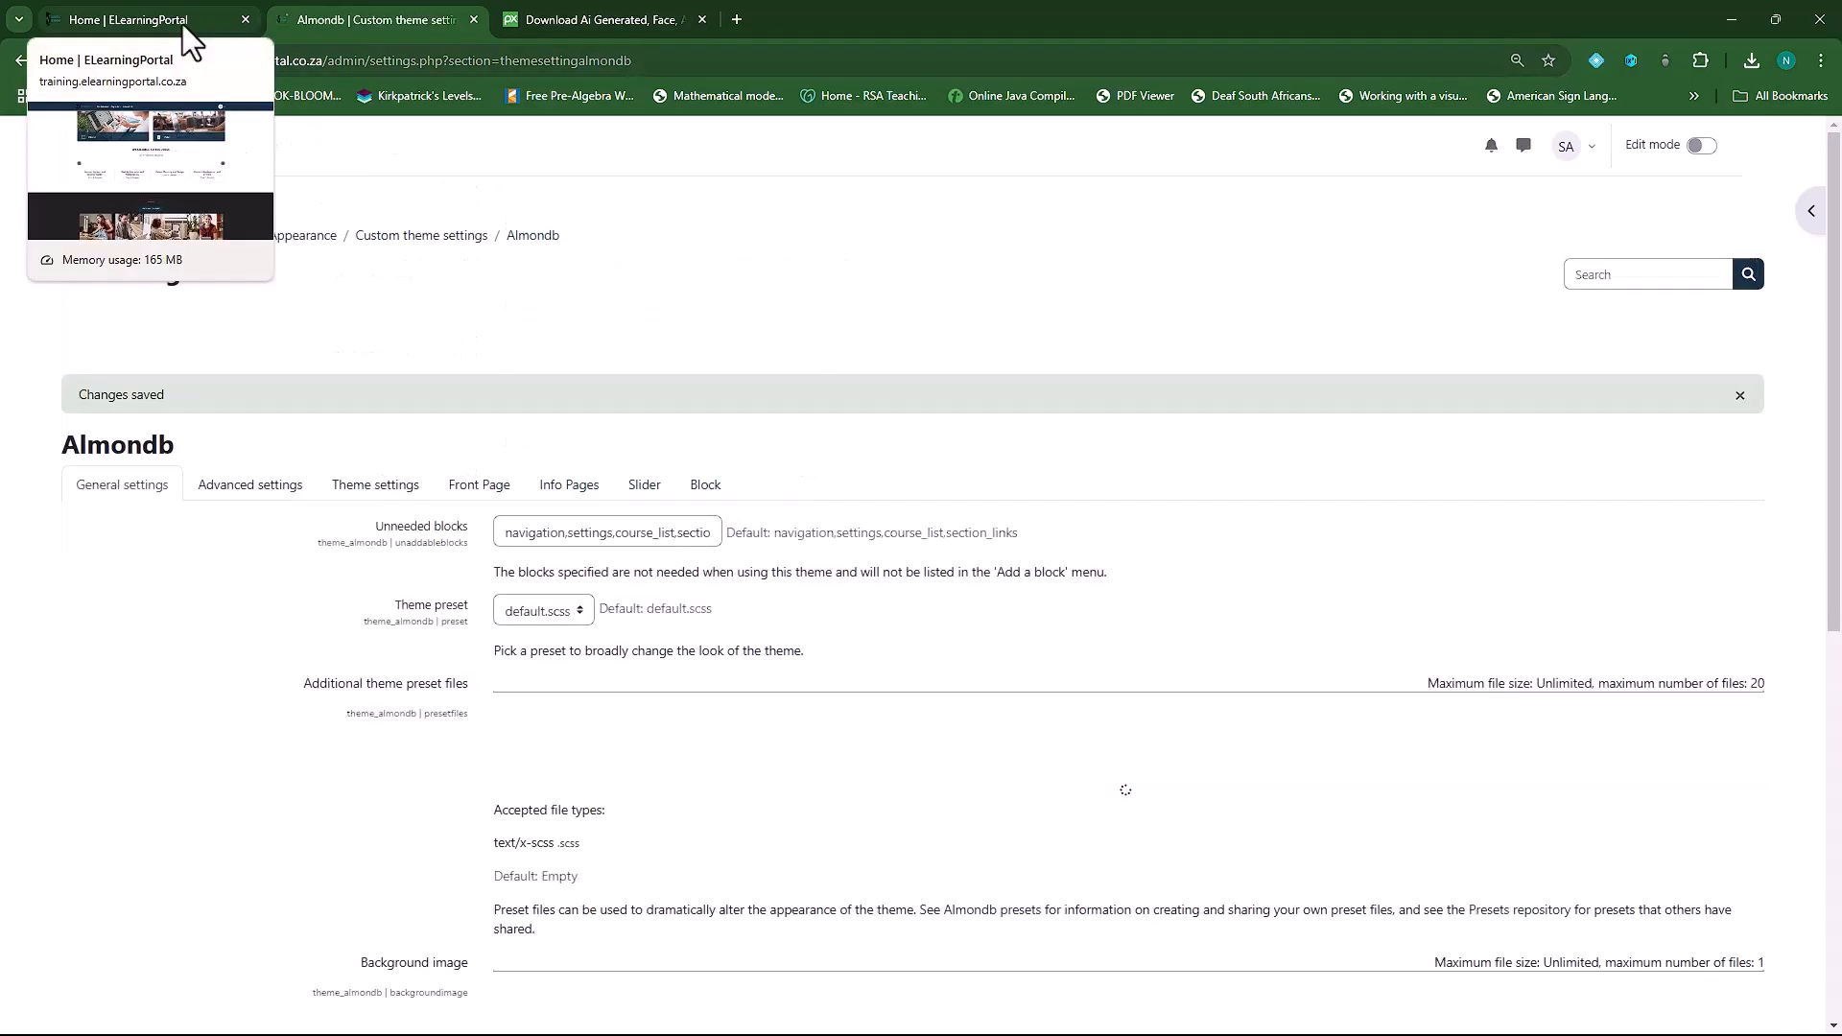
# - Review the Available Categories section on the home page and continue down to the Available Courses section
pyautogui.click(182, 23)
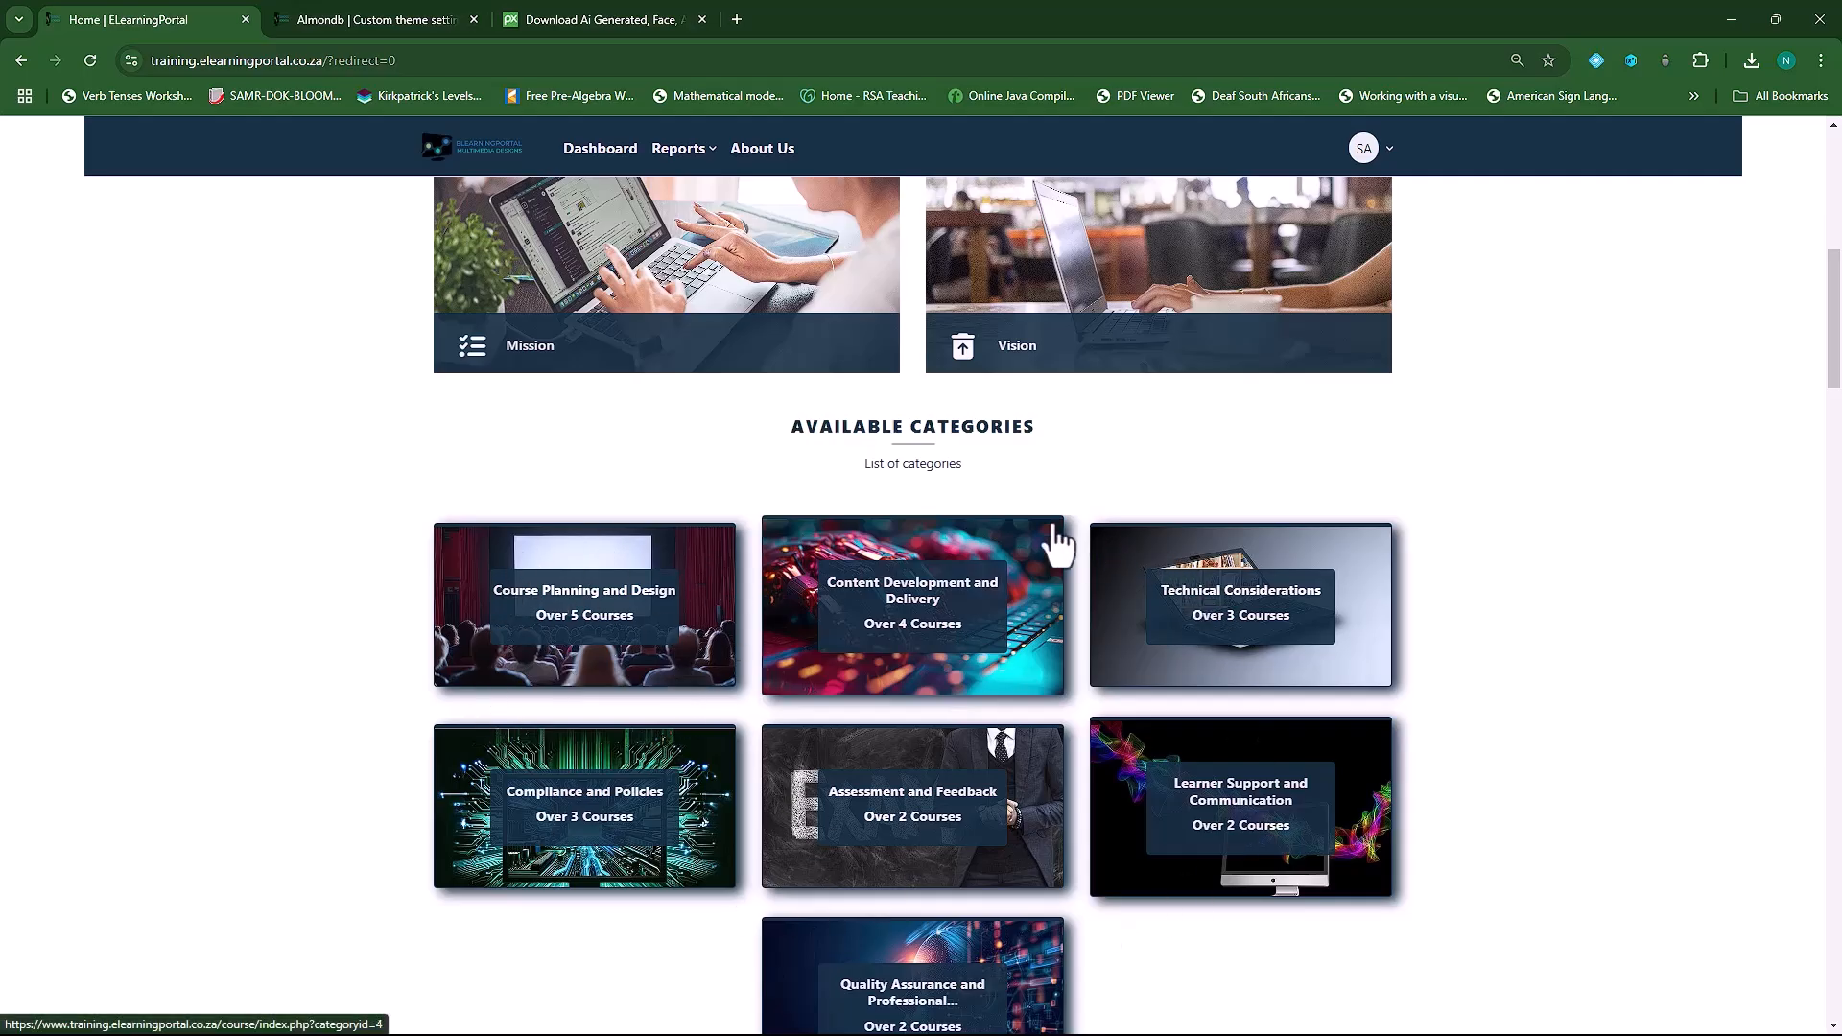
pyautogui.scroll(-2, 1142, 459)
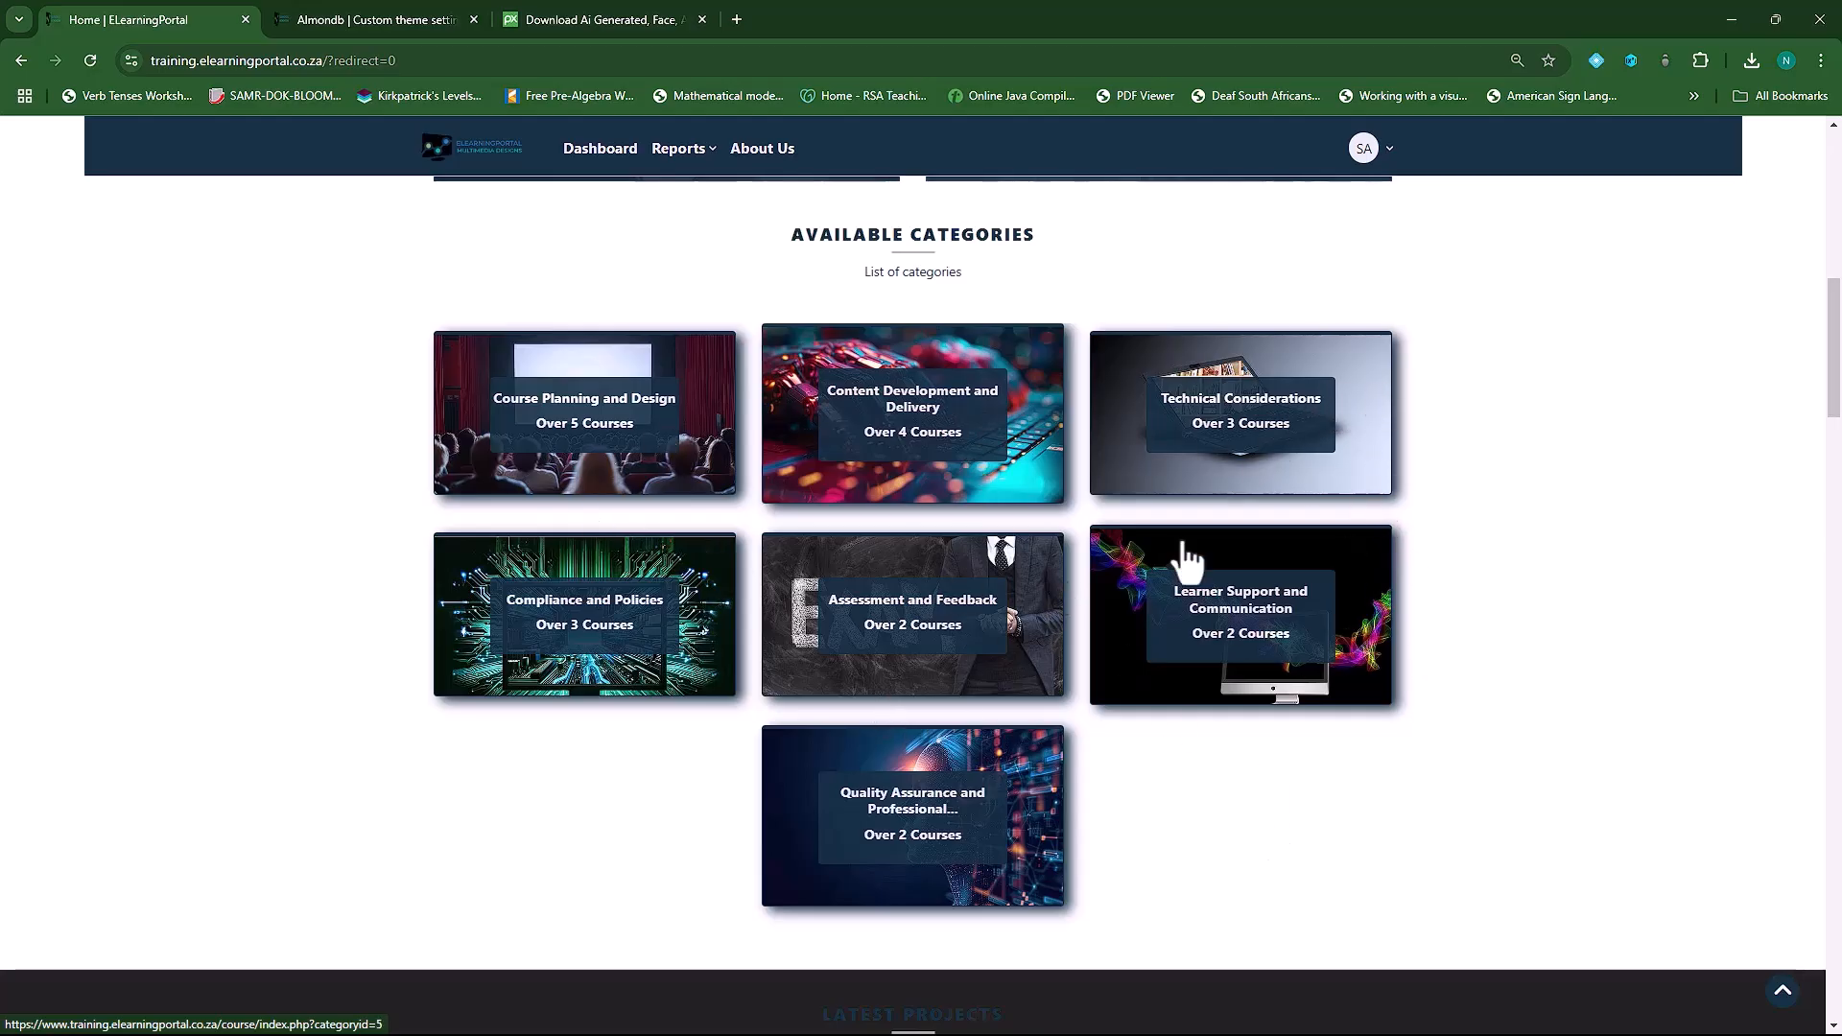
pyautogui.scroll(-2, 747, 575)
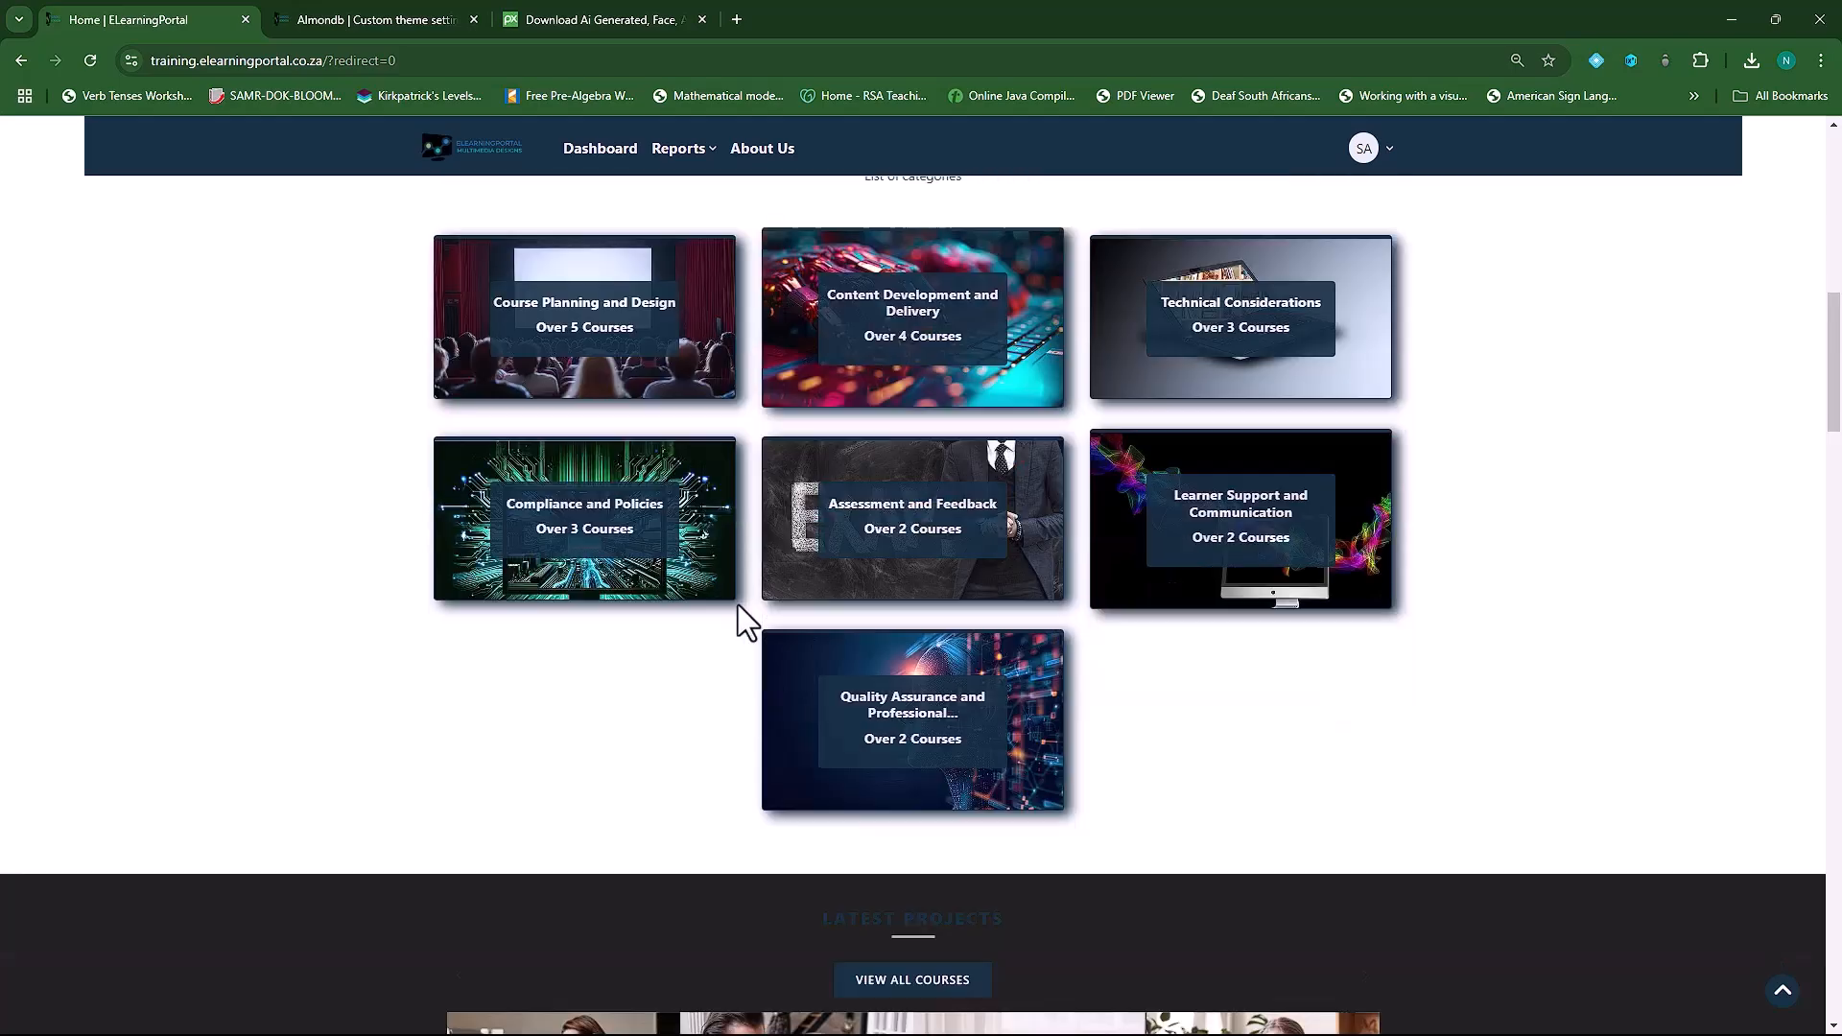
pyautogui.scroll(-10, 738, 591)
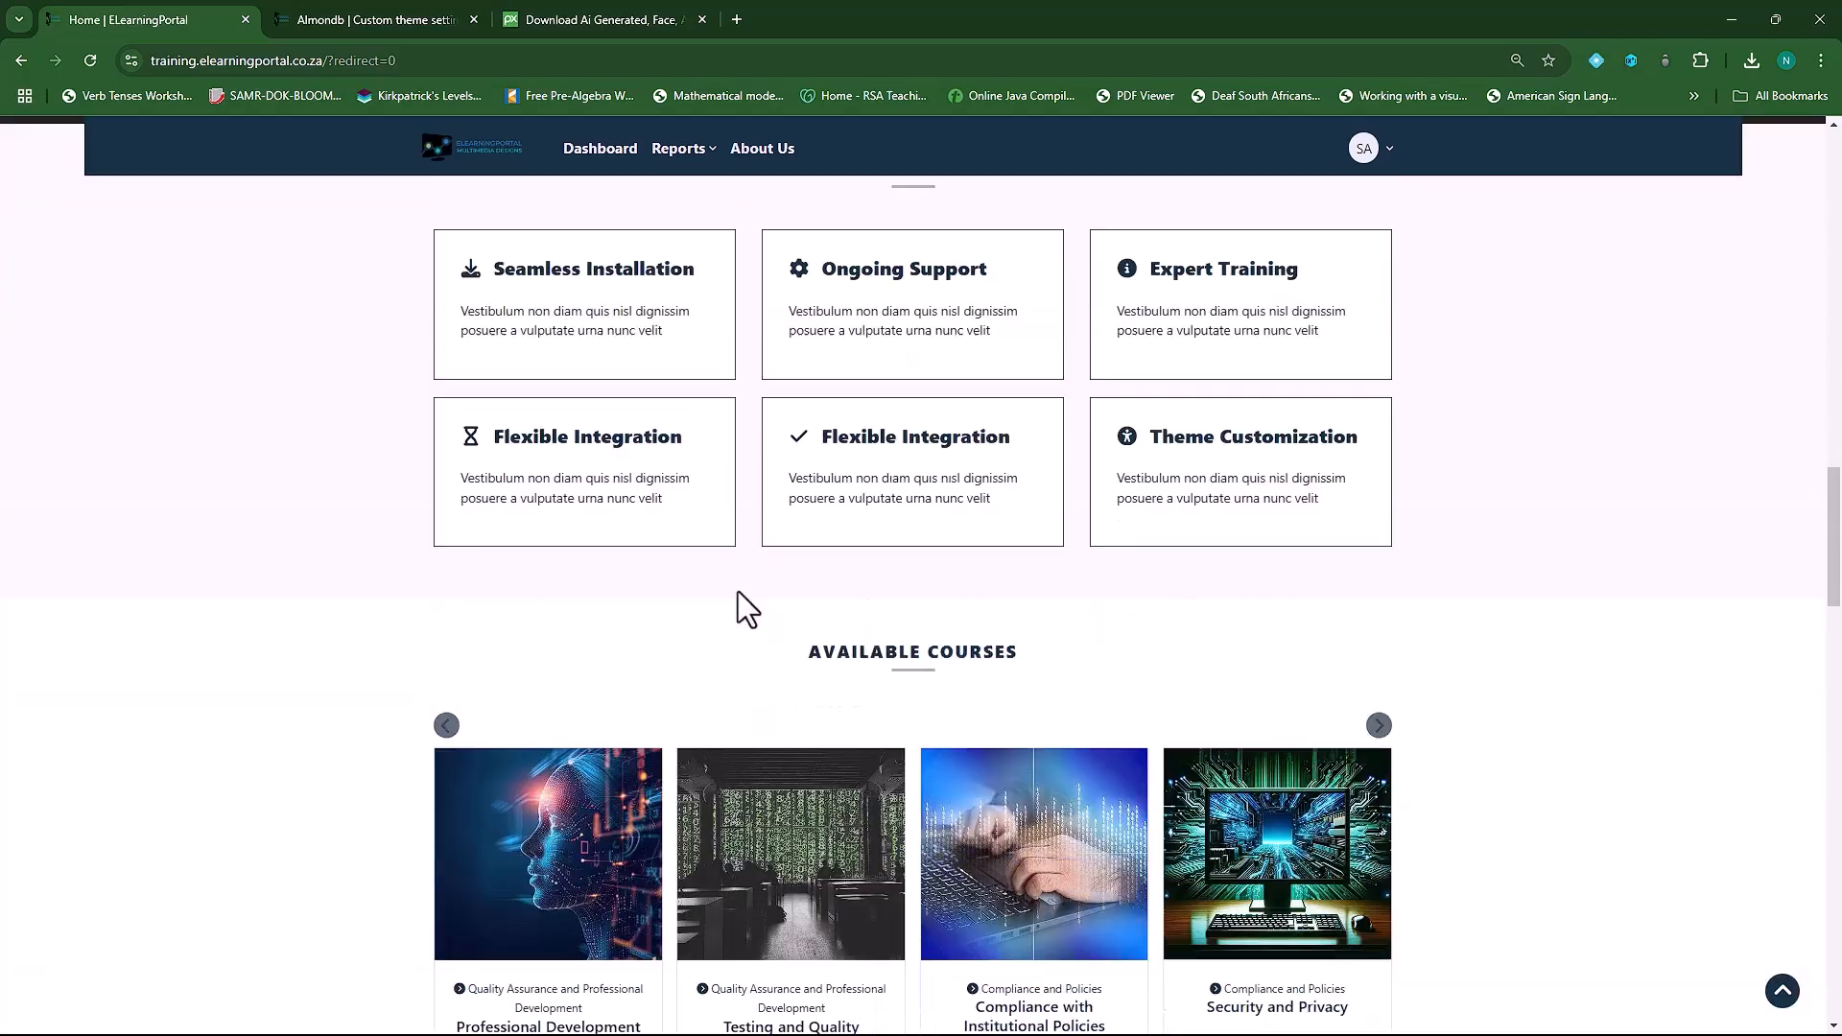
pyautogui.scroll(-3, 849, 630)
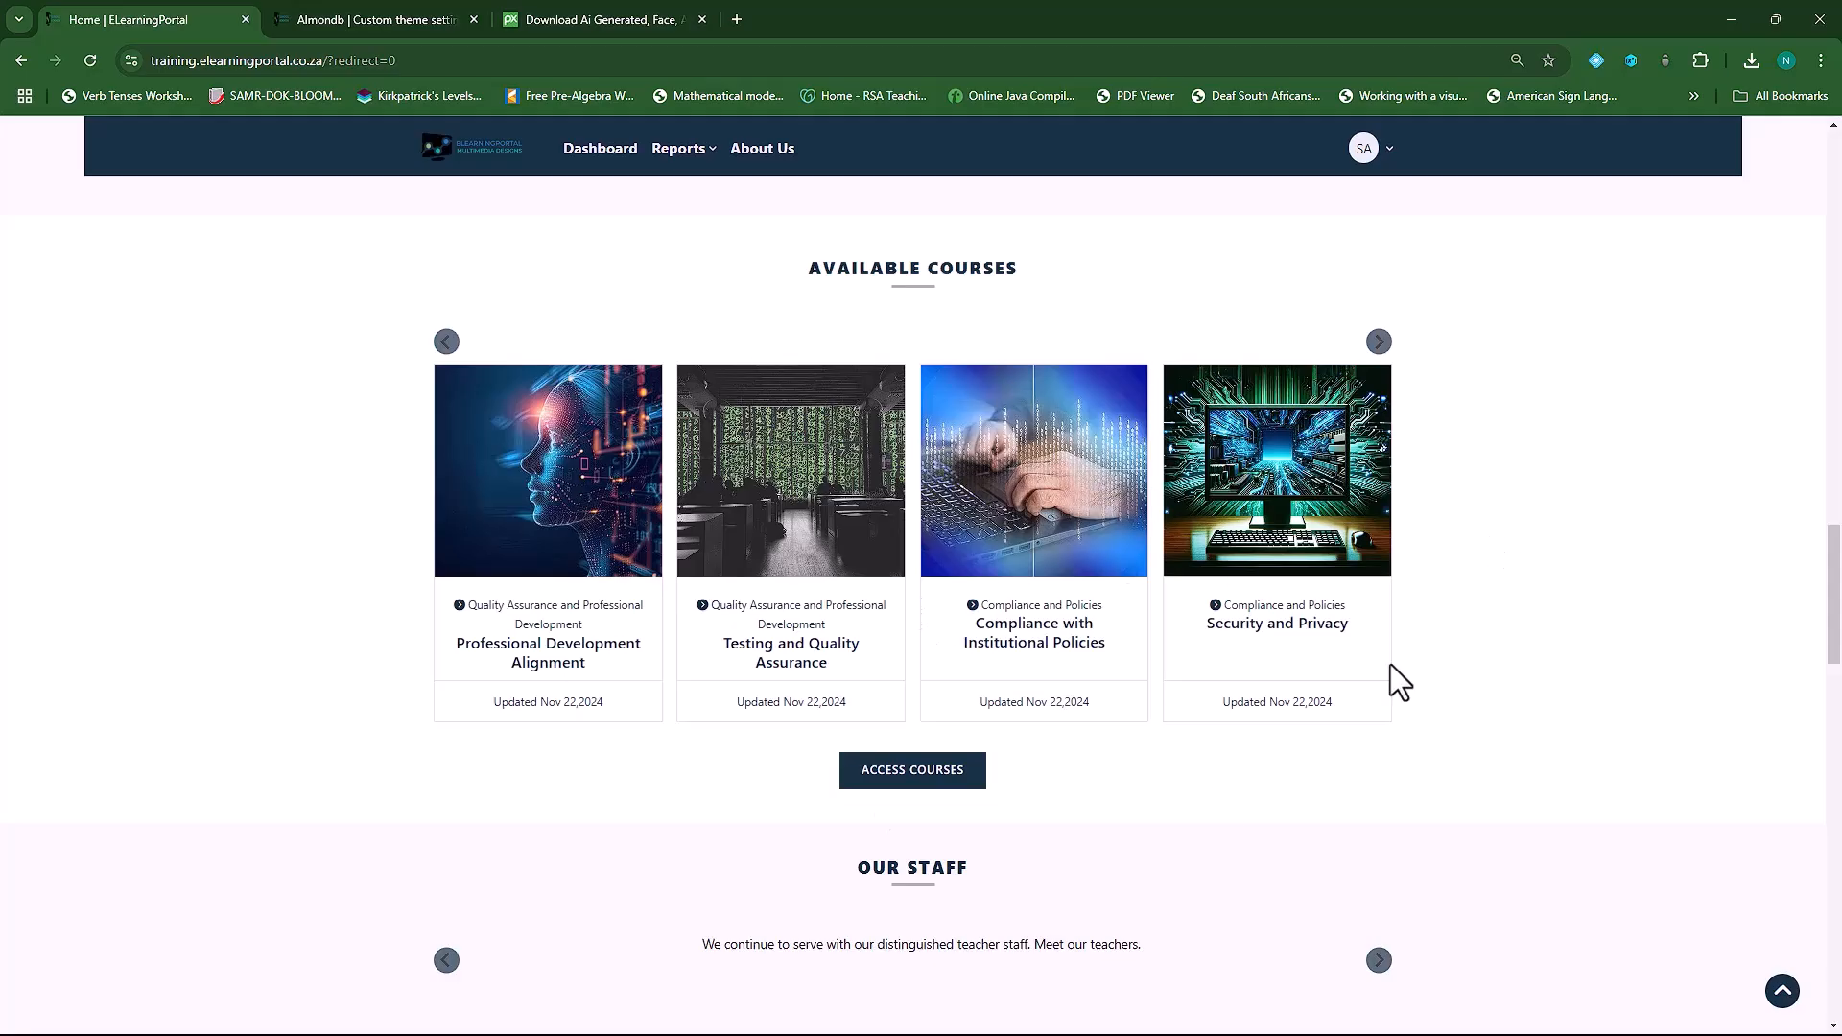
# - Open the full course list from the Available Courses section, then expand and collapse the Course Planning and Design category
pyautogui.click(918, 782)
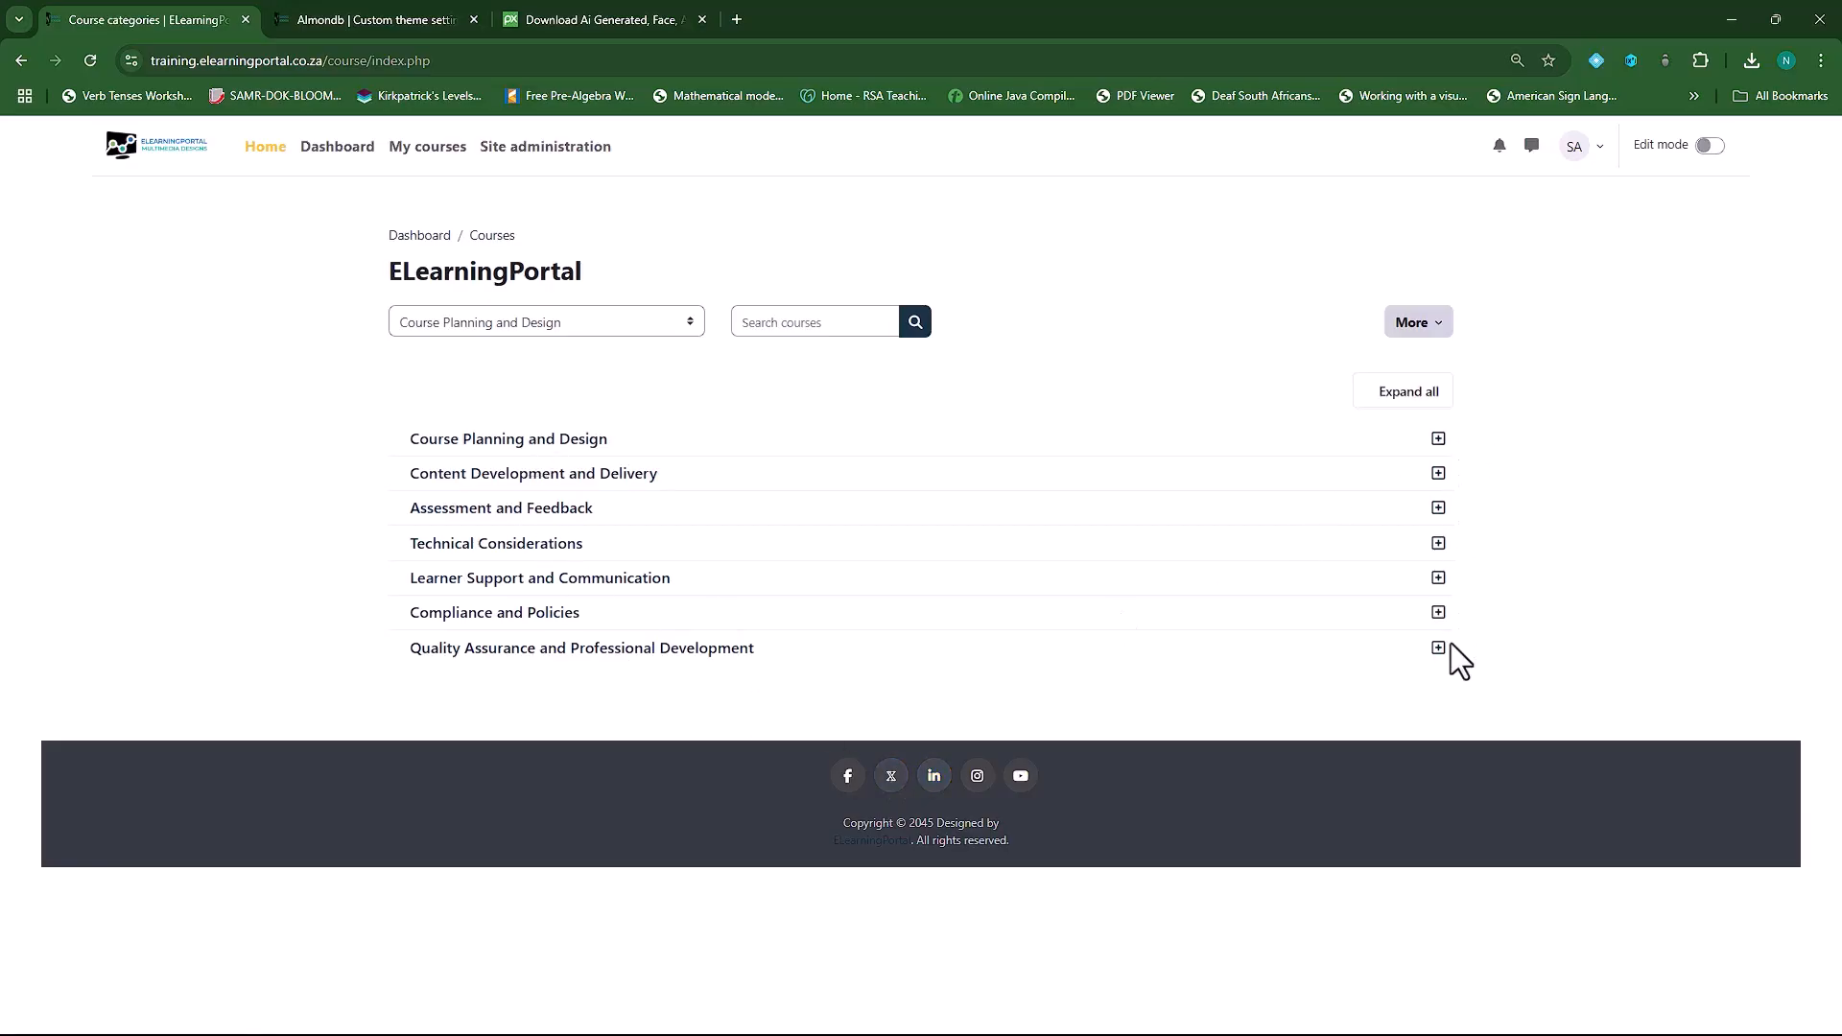
pyautogui.click(1438, 438)
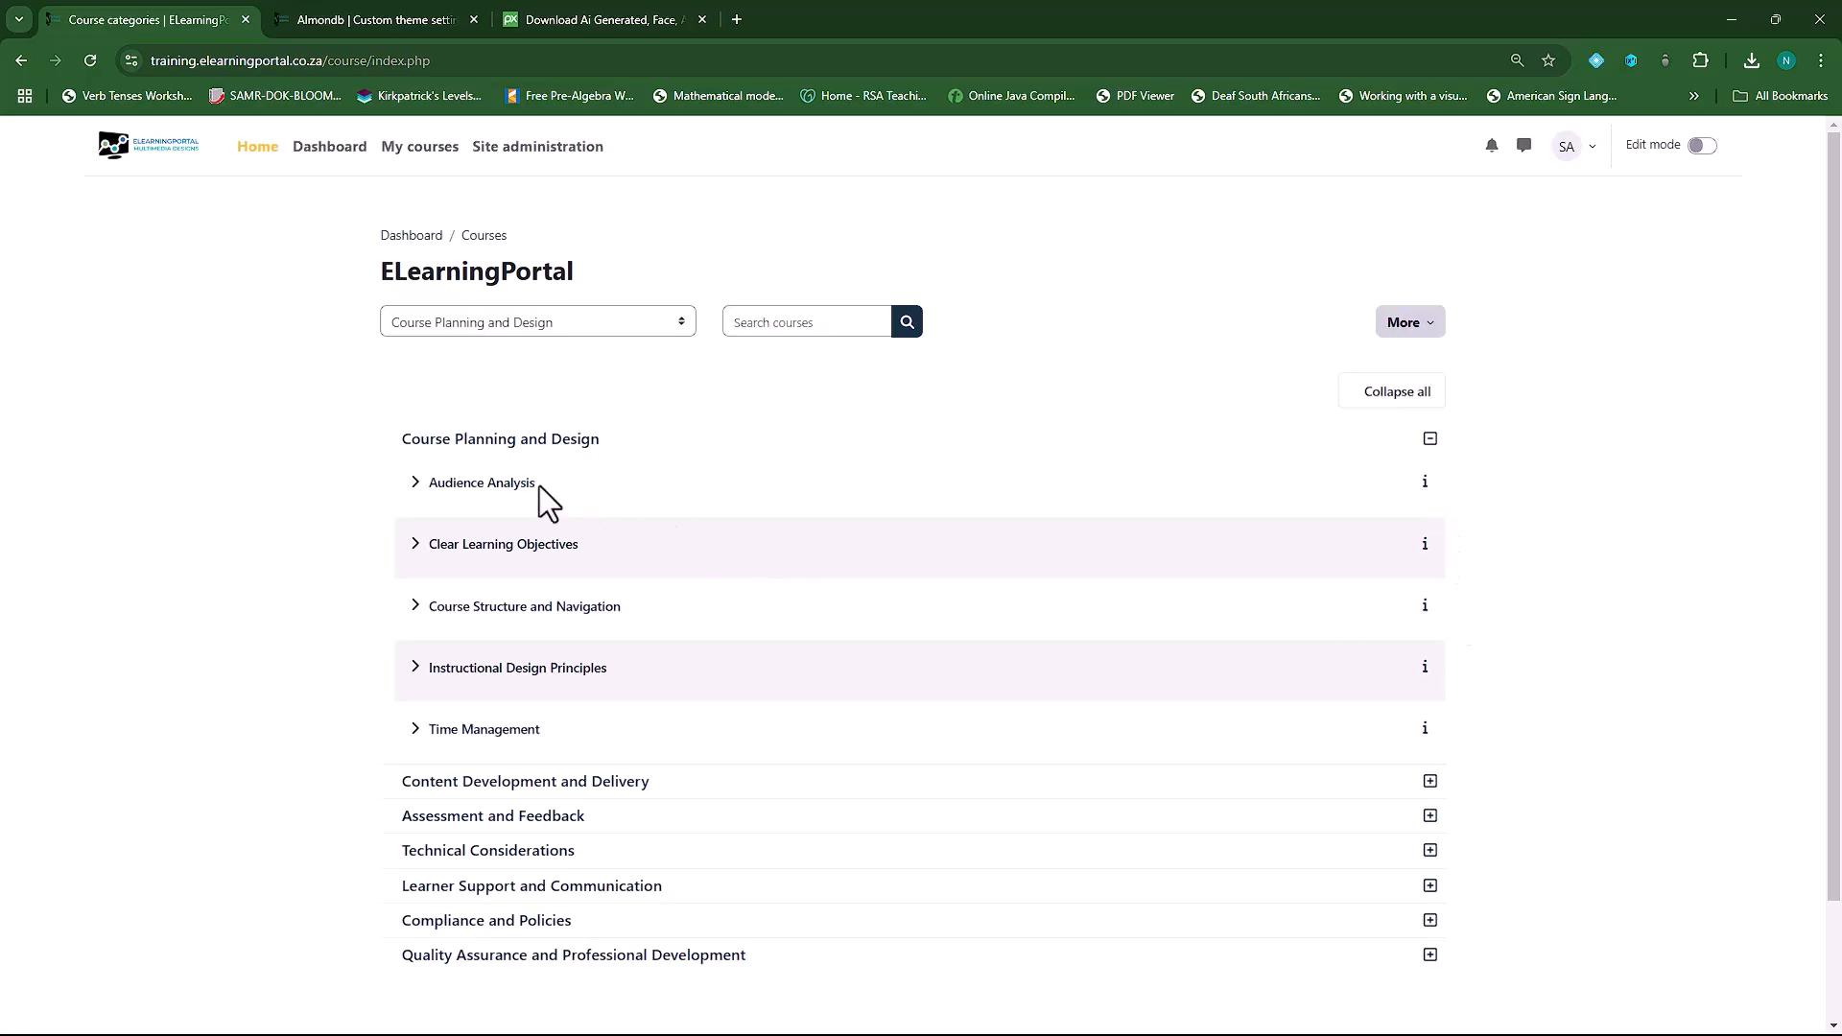
pyautogui.click(1431, 439)
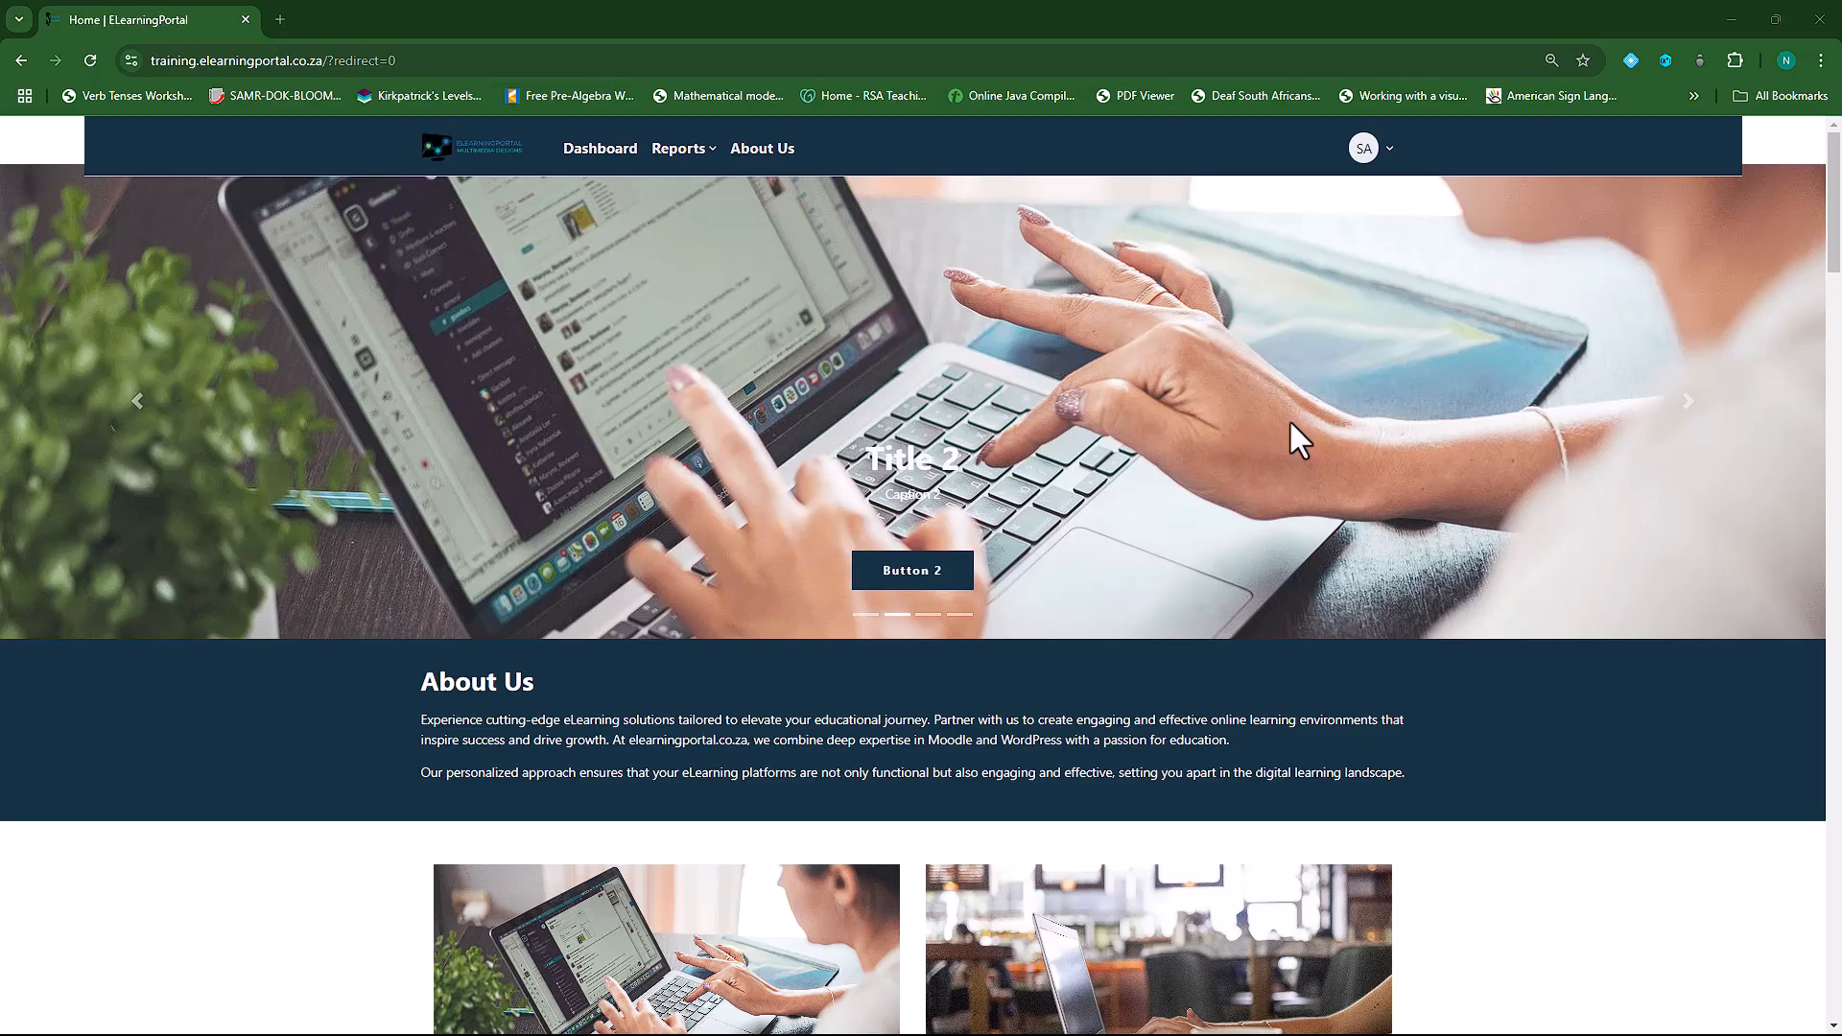
# - Open the Default activity completion page from the course settings in Site administration
pyautogui.click(464, 157)
pyautogui.click(549, 154)
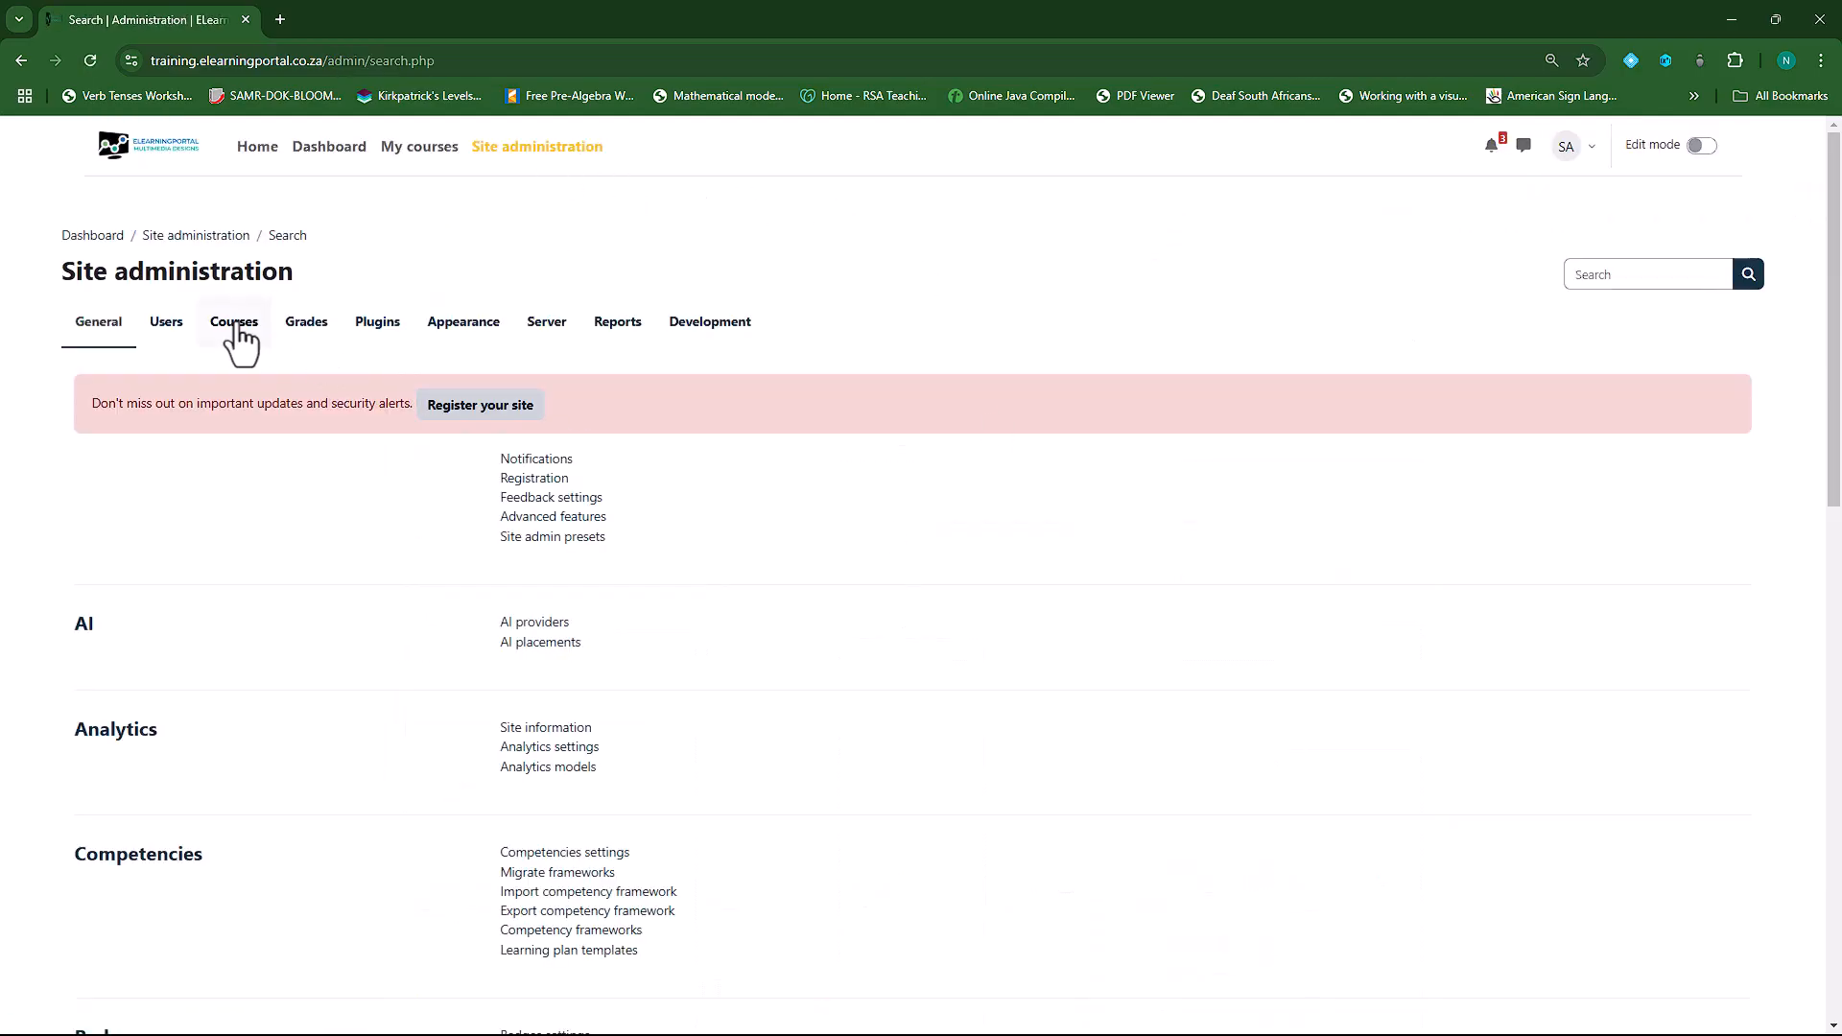
pyautogui.click(234, 322)
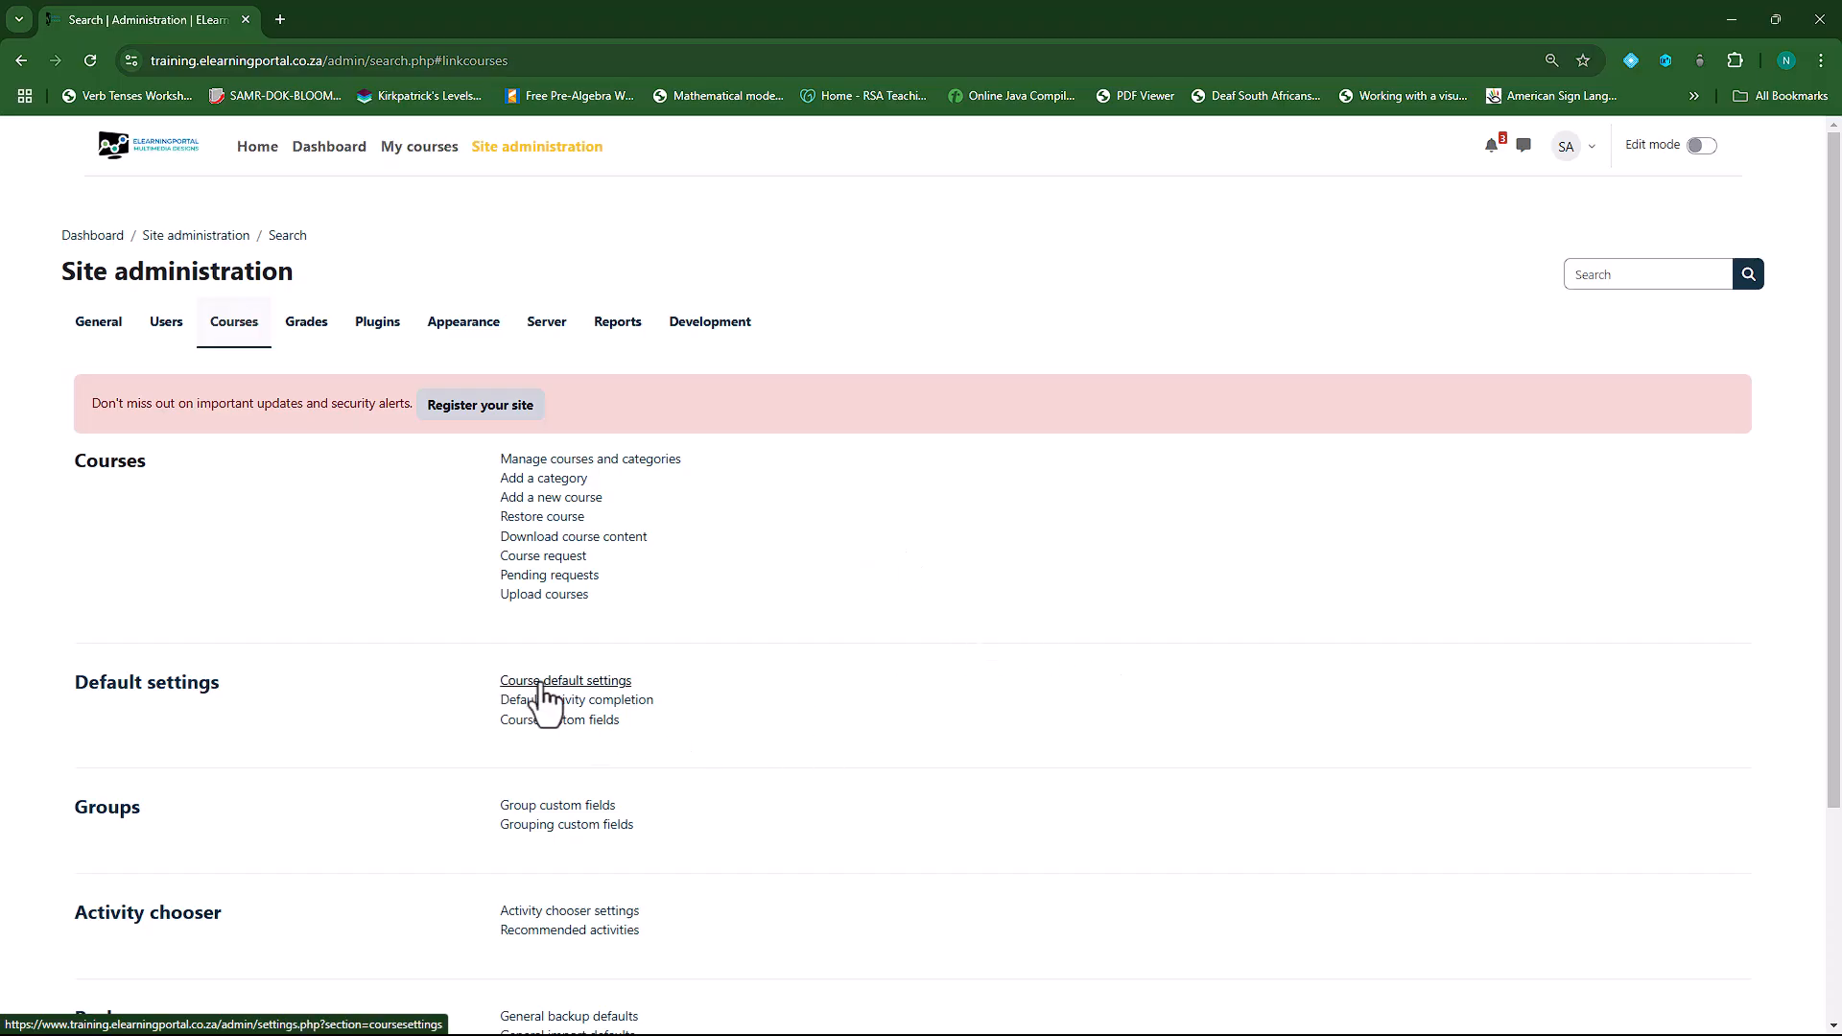
pyautogui.click(622, 709)
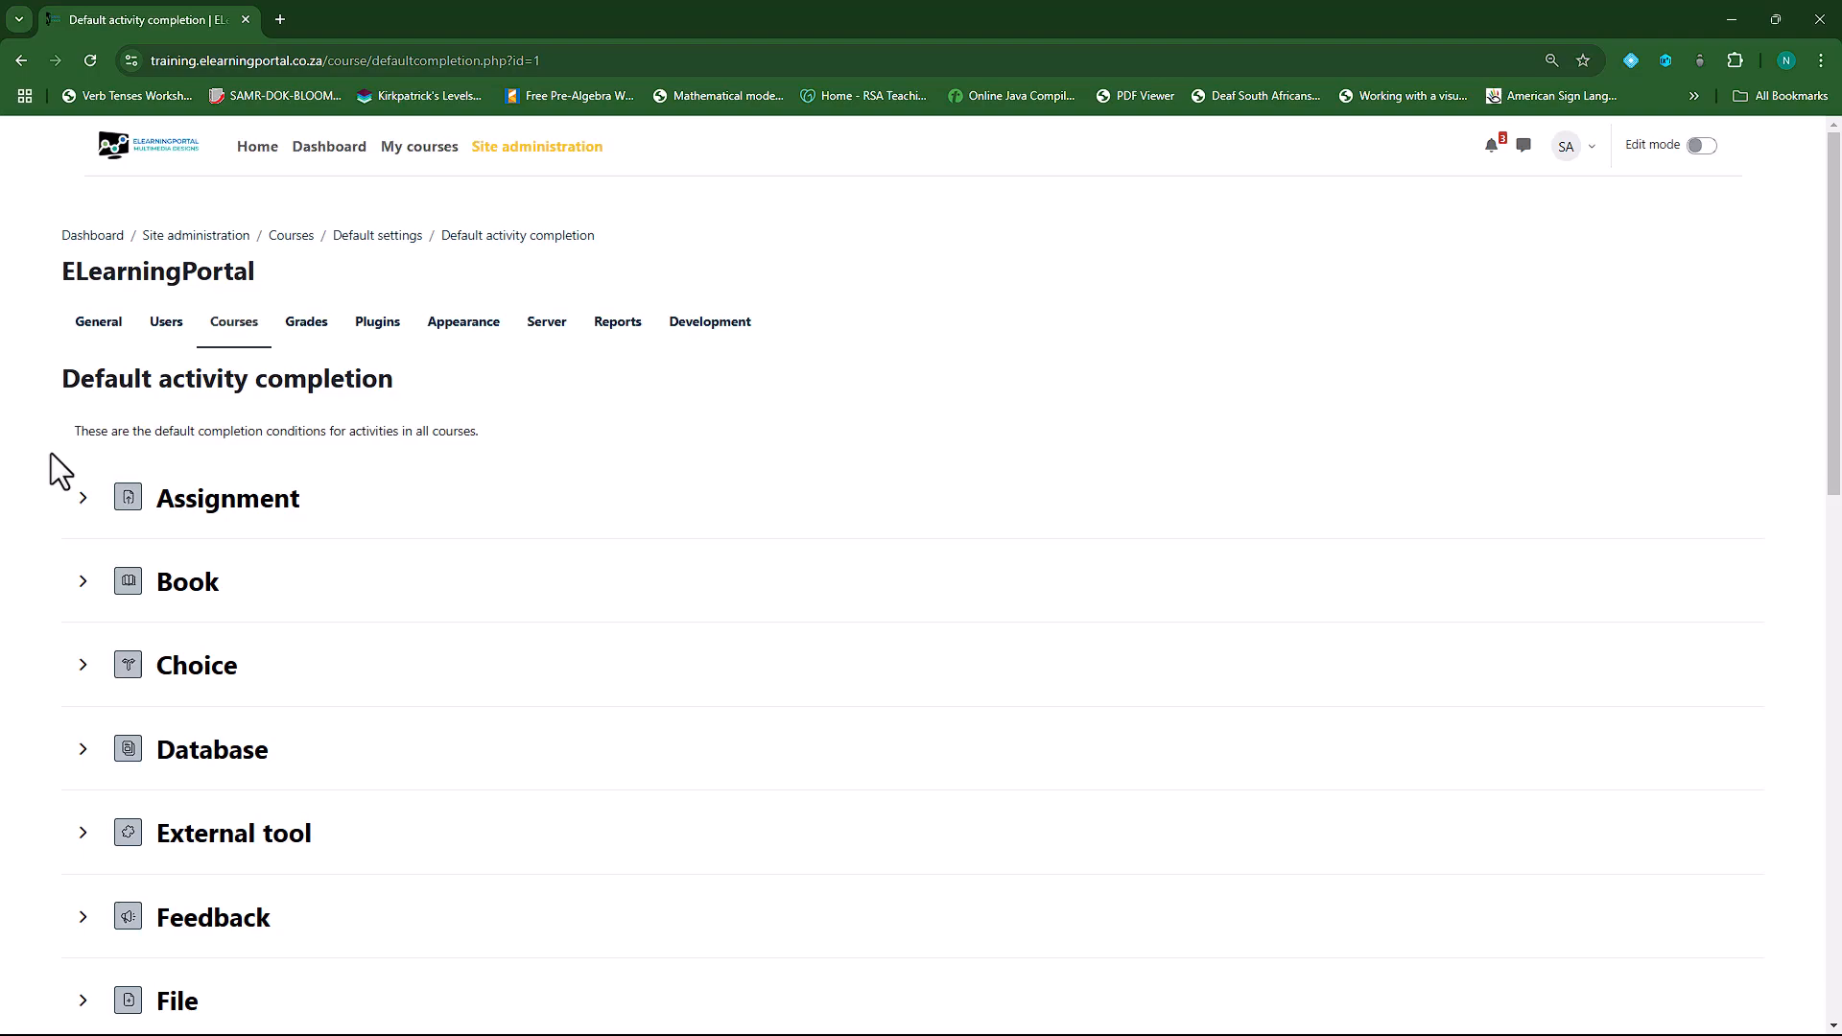
pyautogui.scroll(-2, 50, 453)
pyautogui.scroll(2, 520, 685)
# - Open the home page in a new tab and go to the Audience Analysis course in the Course Planning and Design category
pyautogui.rightClick(256, 148)
pyautogui.click(306, 169)
pyautogui.click(343, 17)
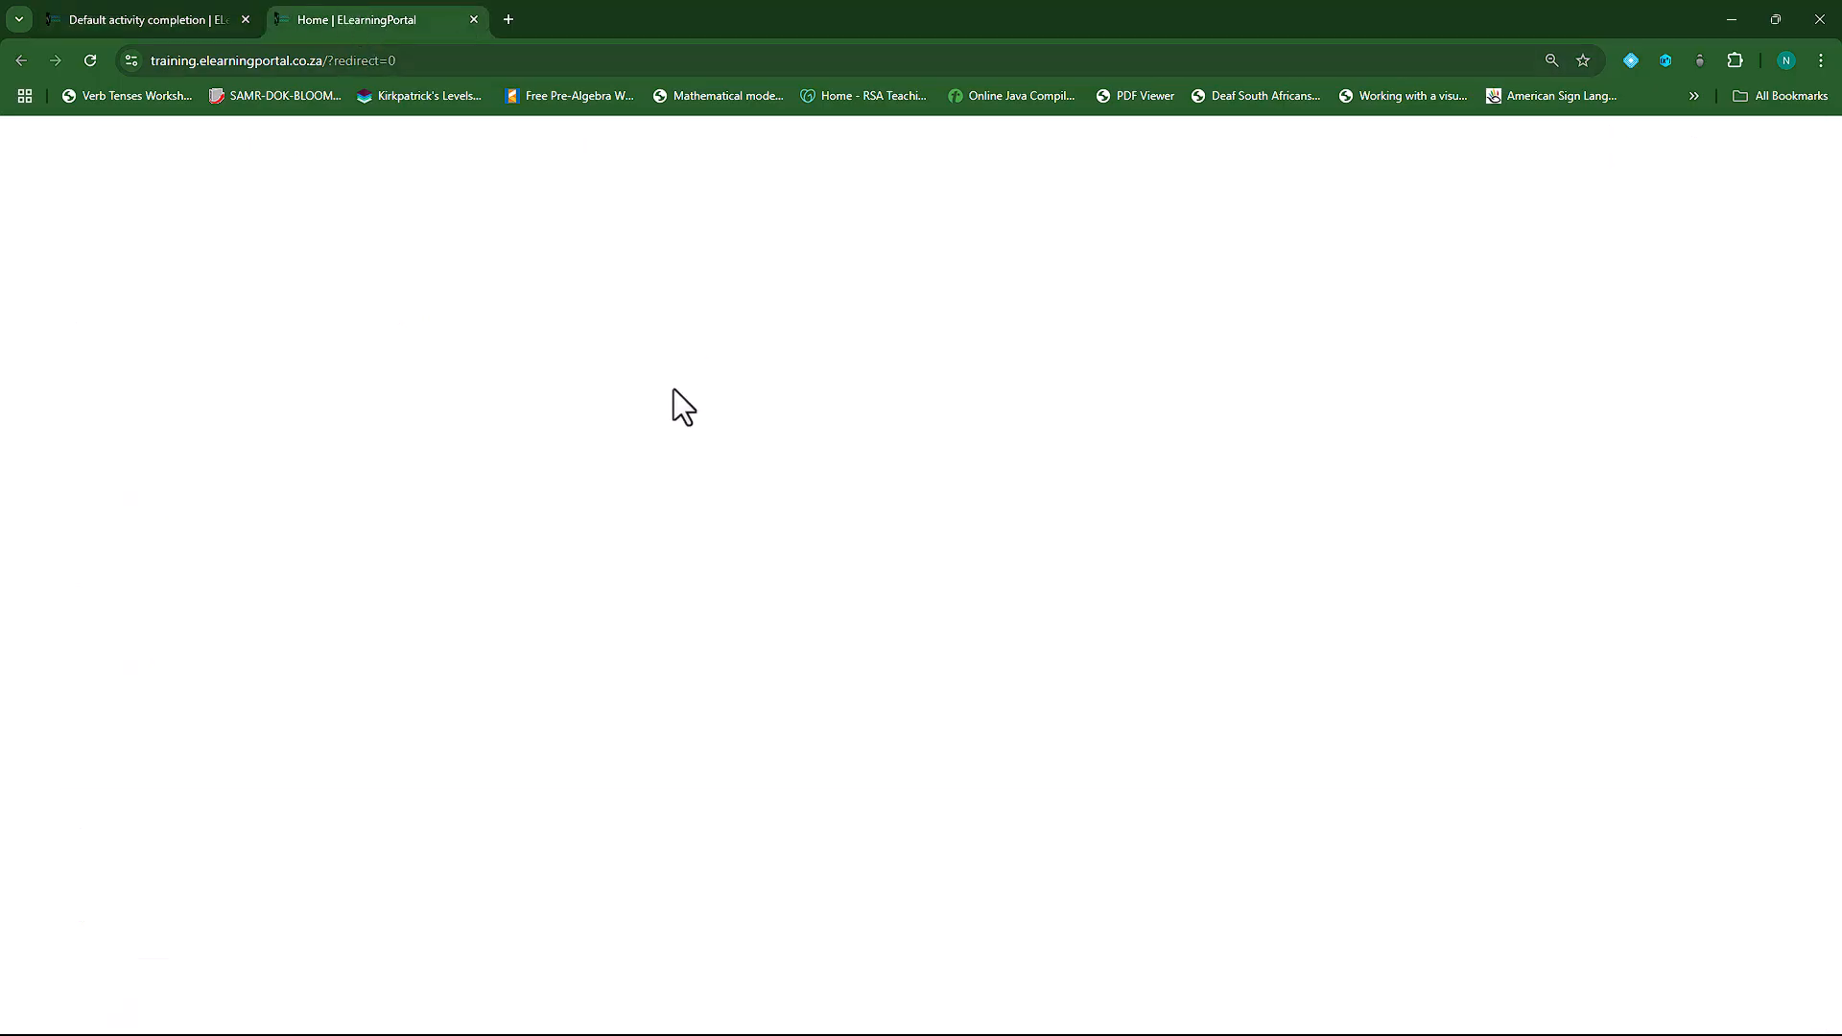
pyautogui.scroll(-6, 668, 669)
pyautogui.scroll(-3, 669, 669)
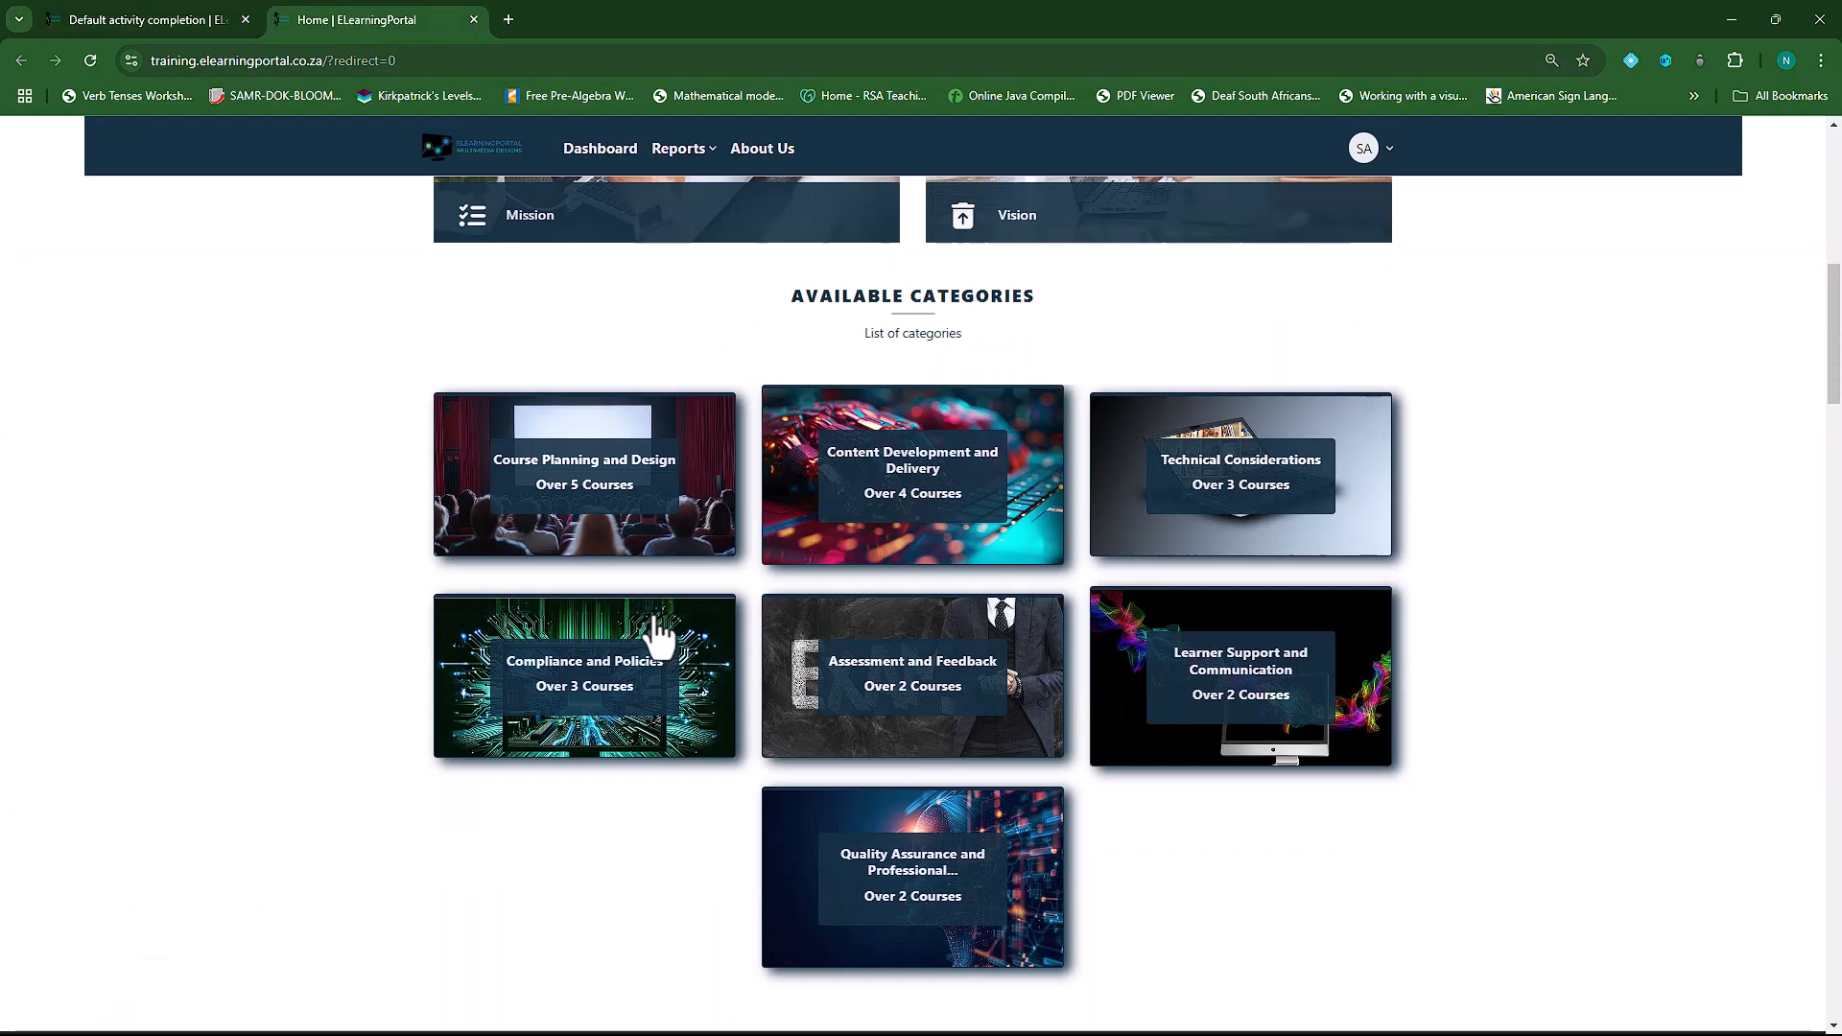
pyautogui.click(610, 462)
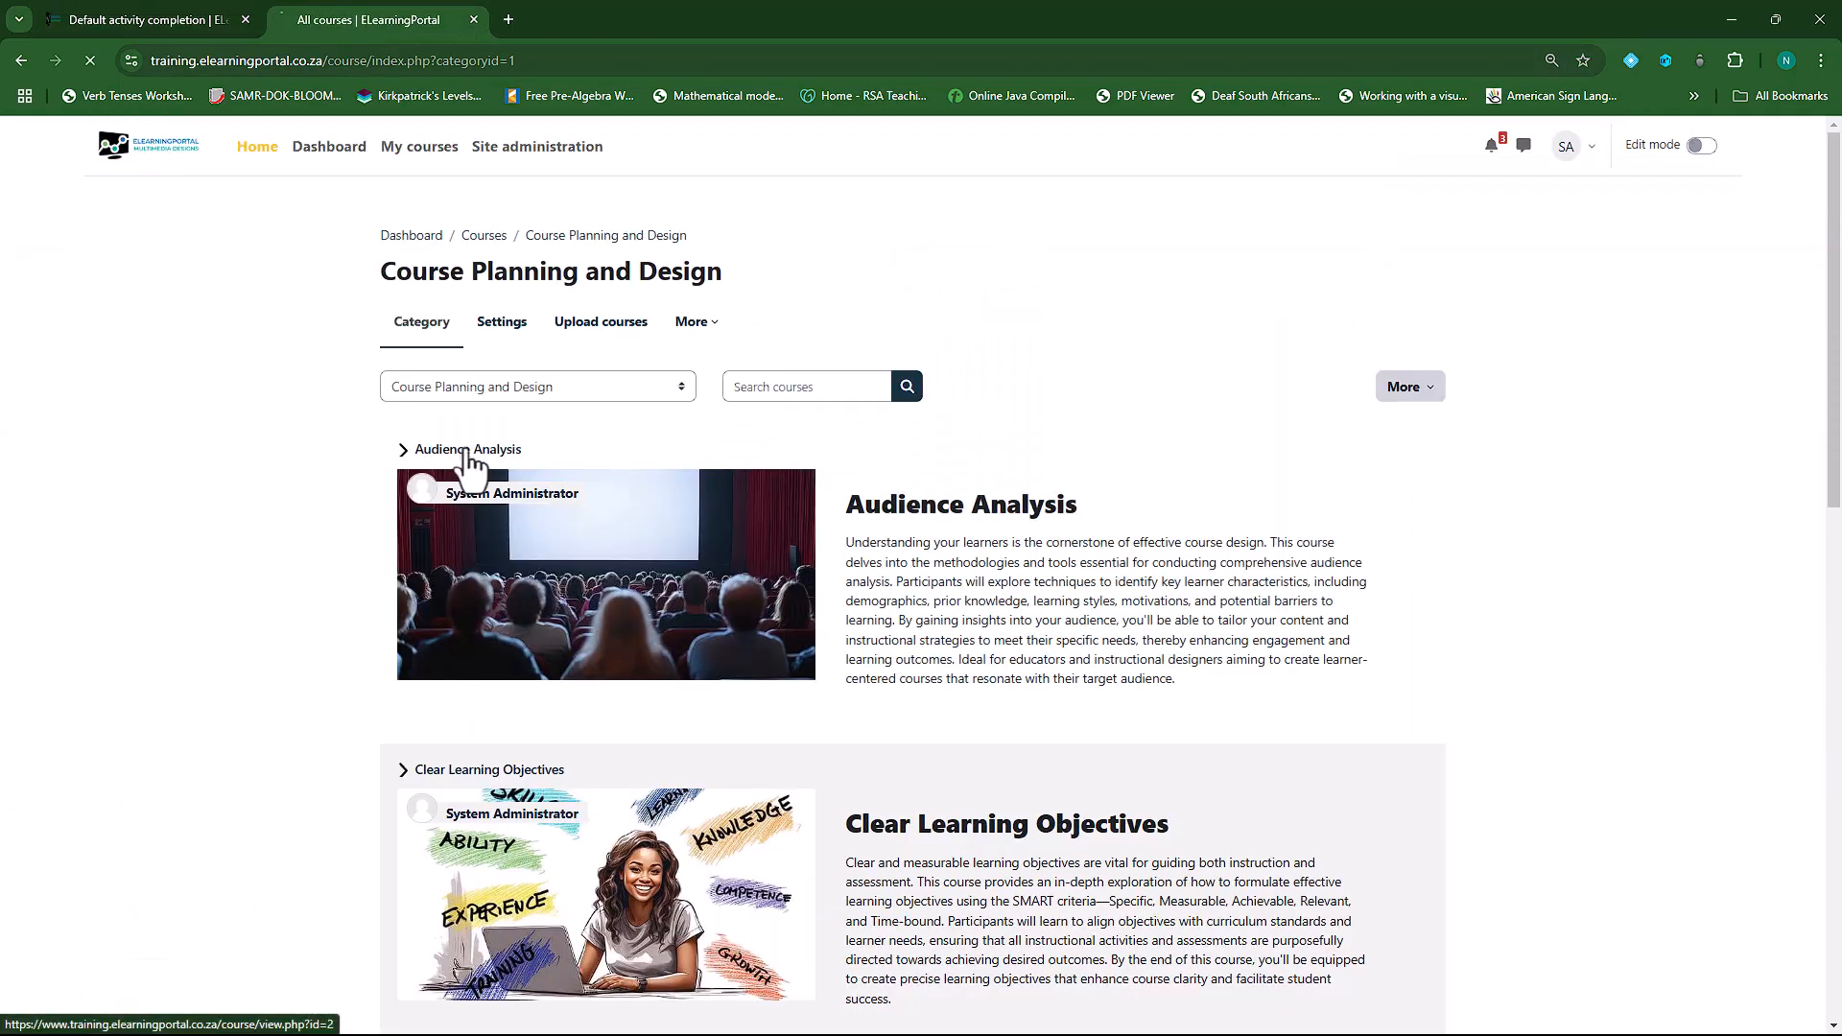
pyautogui.click(473, 466)
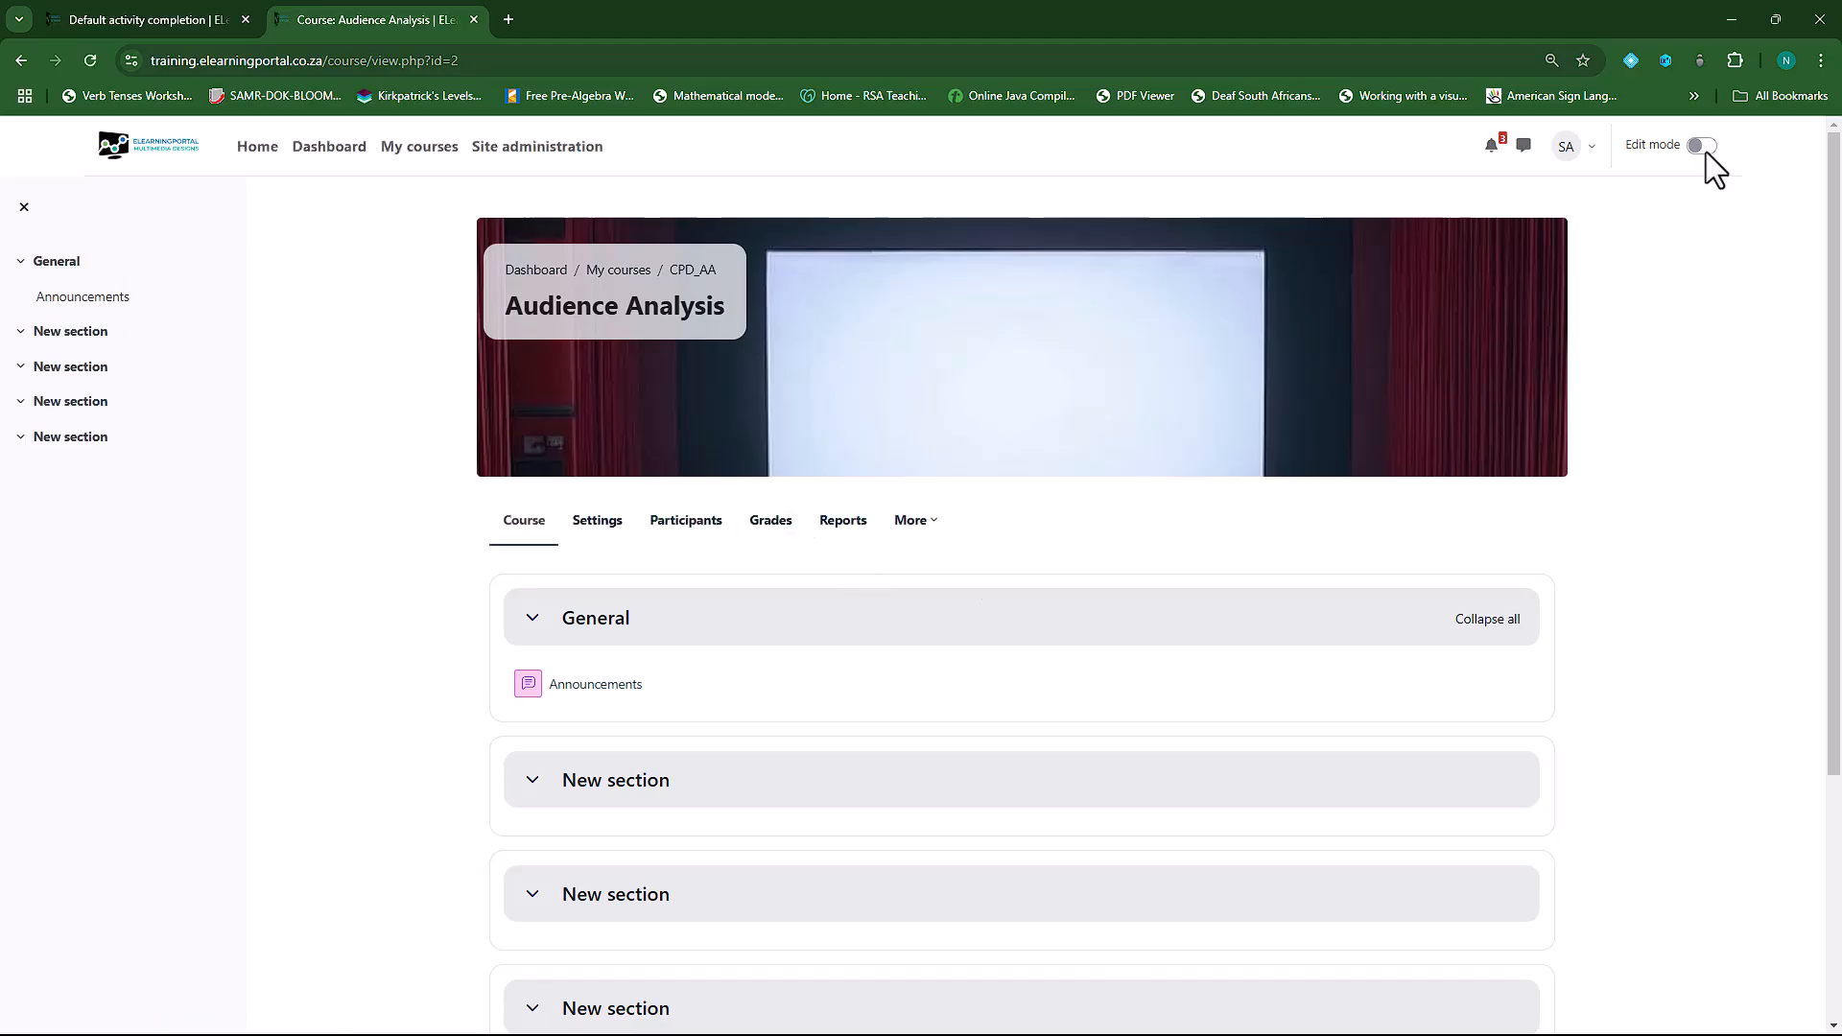
# - Turn on edit mode for the course and browse the activities and resources that can be added to the General section
pyautogui.scroll(-1, 959, 641)
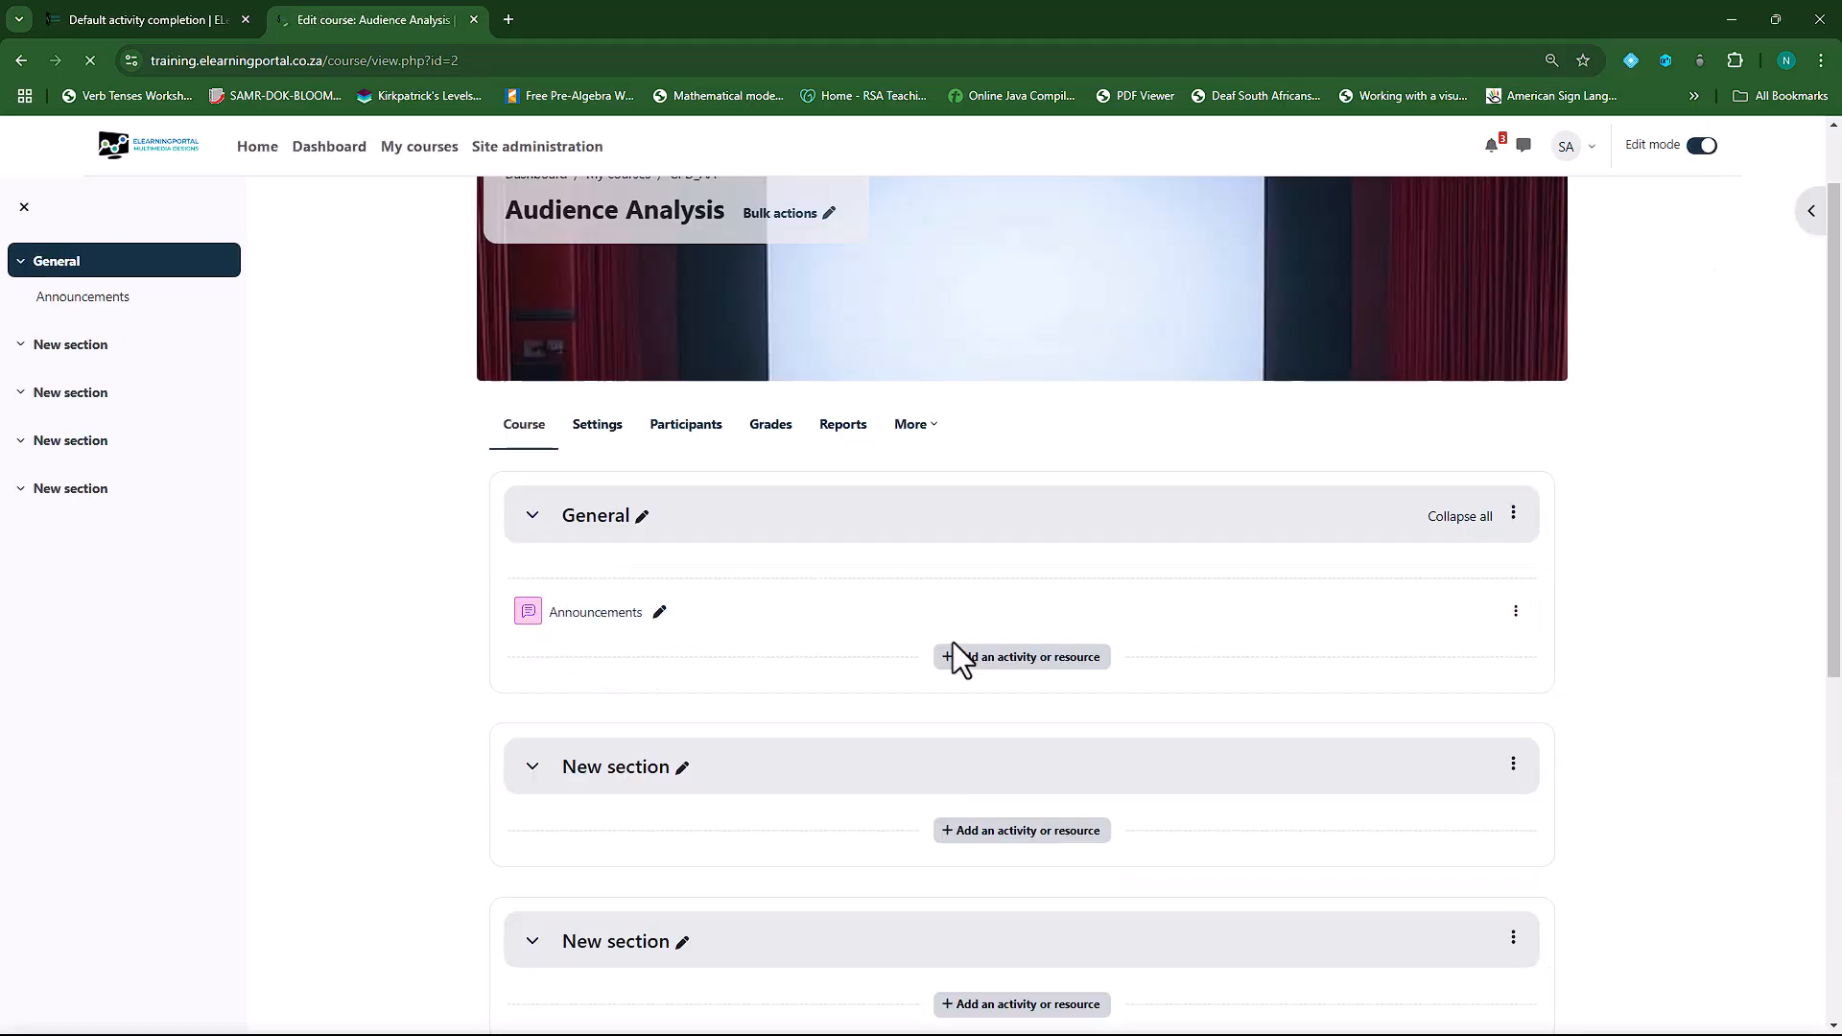
pyautogui.click(997, 660)
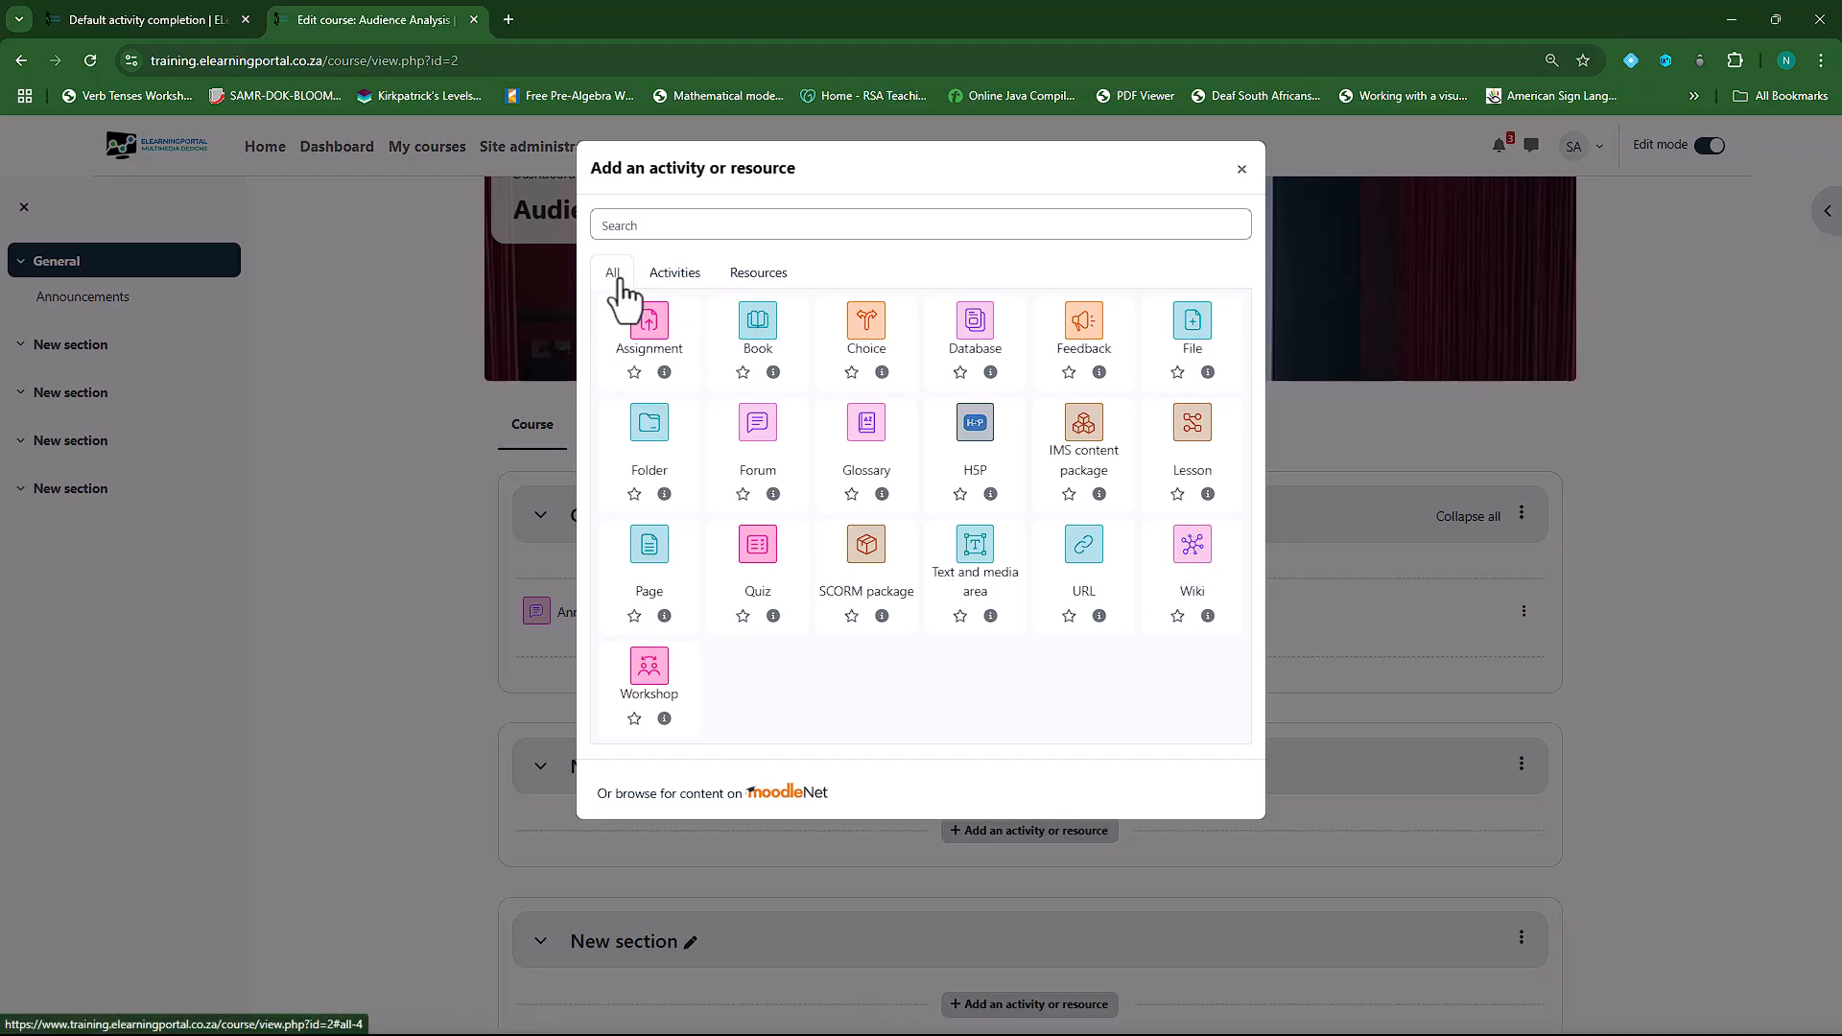
pyautogui.click(679, 278)
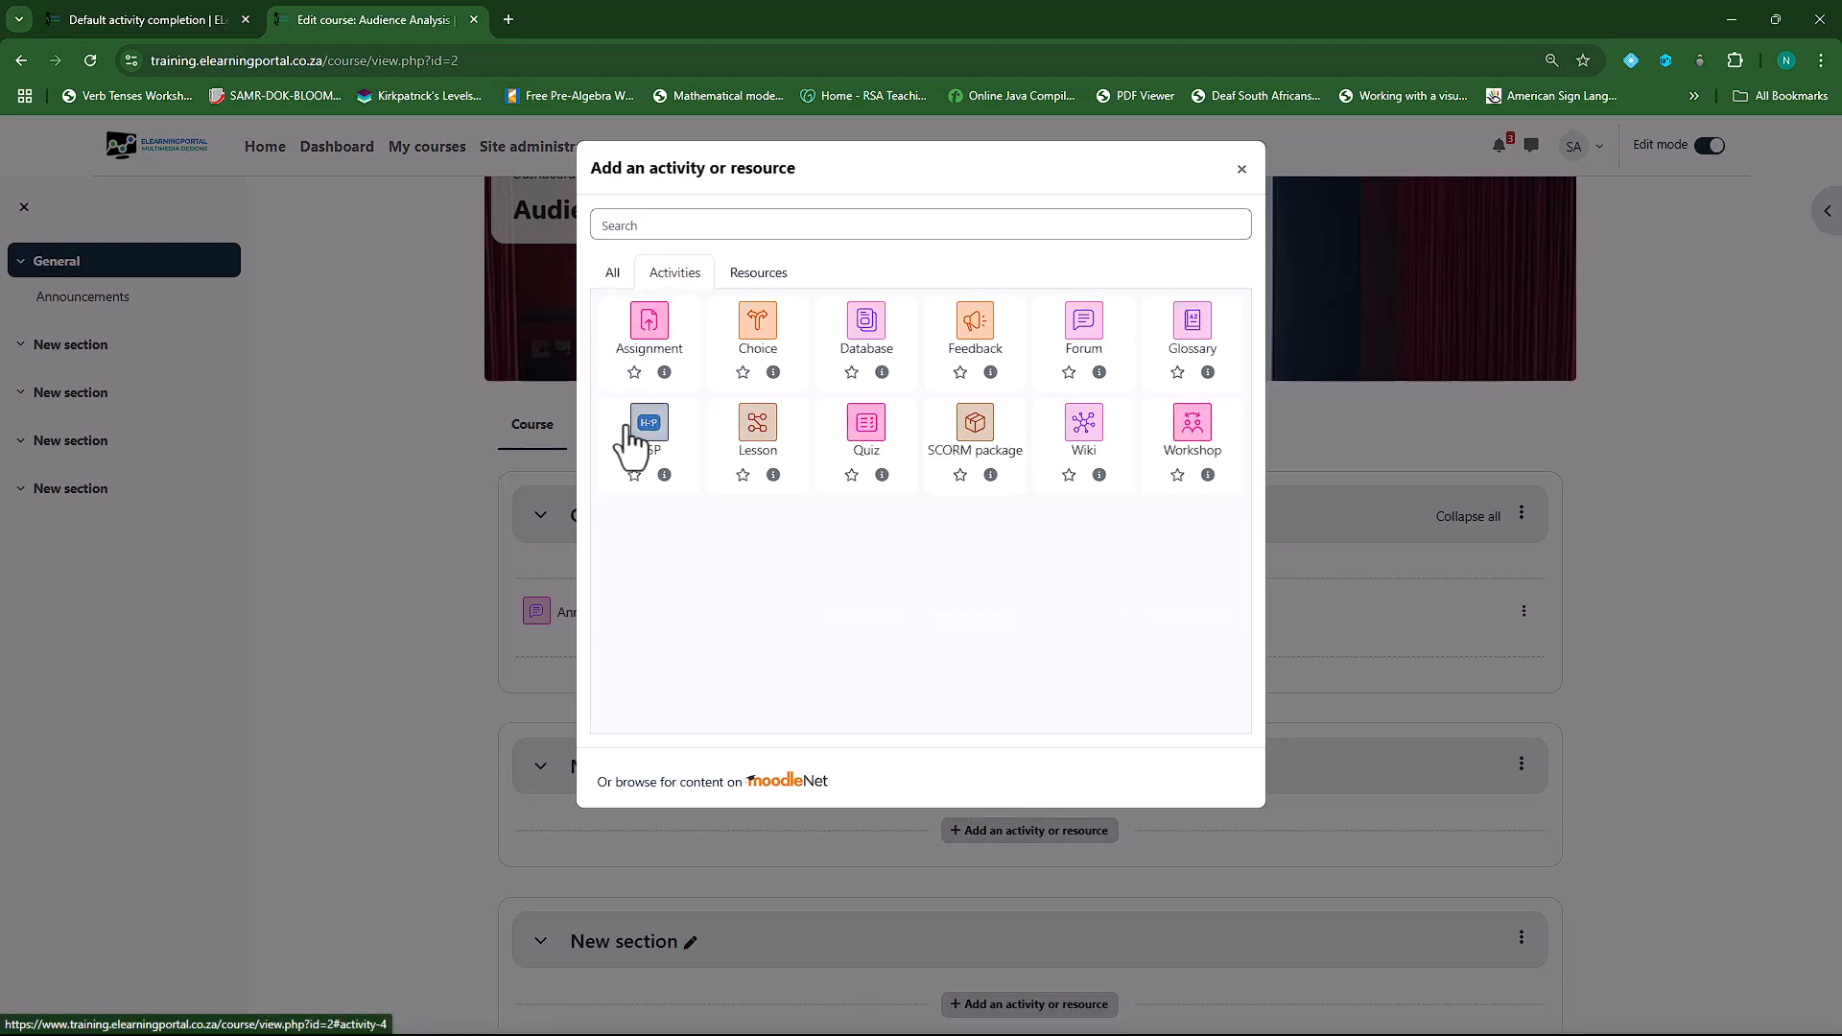
pyautogui.click(778, 280)
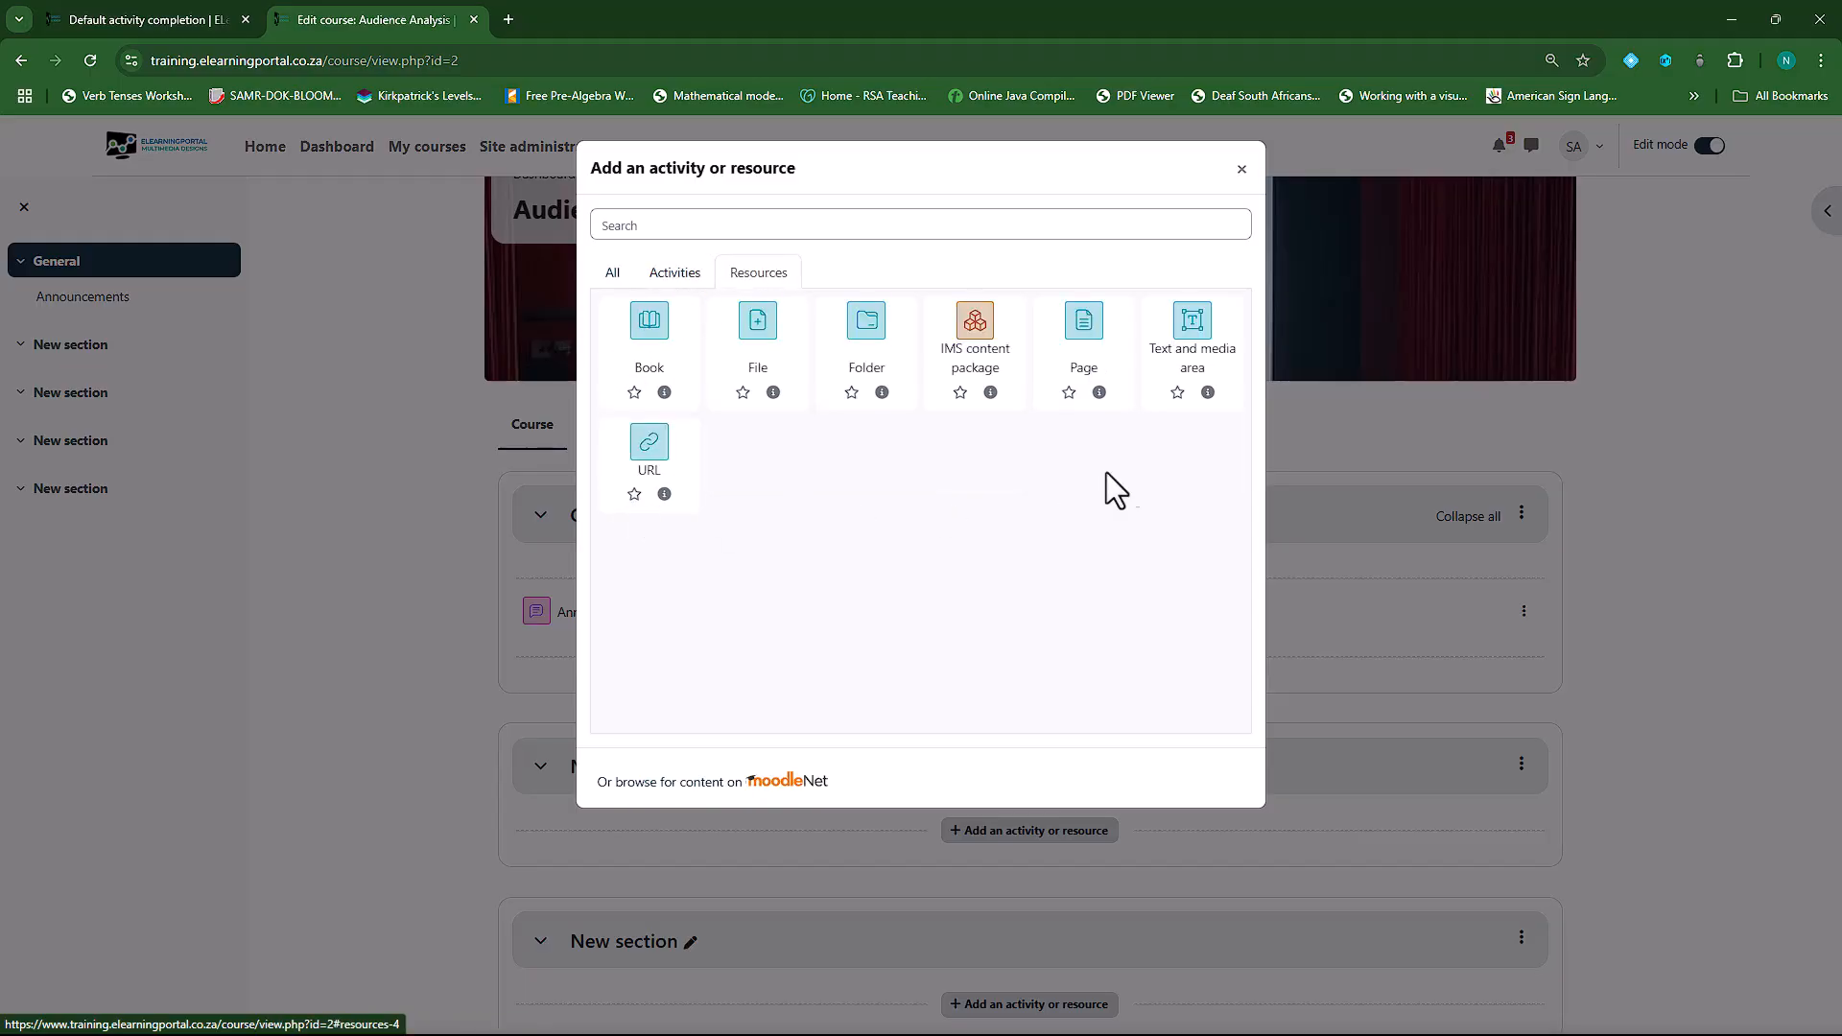
pyautogui.click(693, 288)
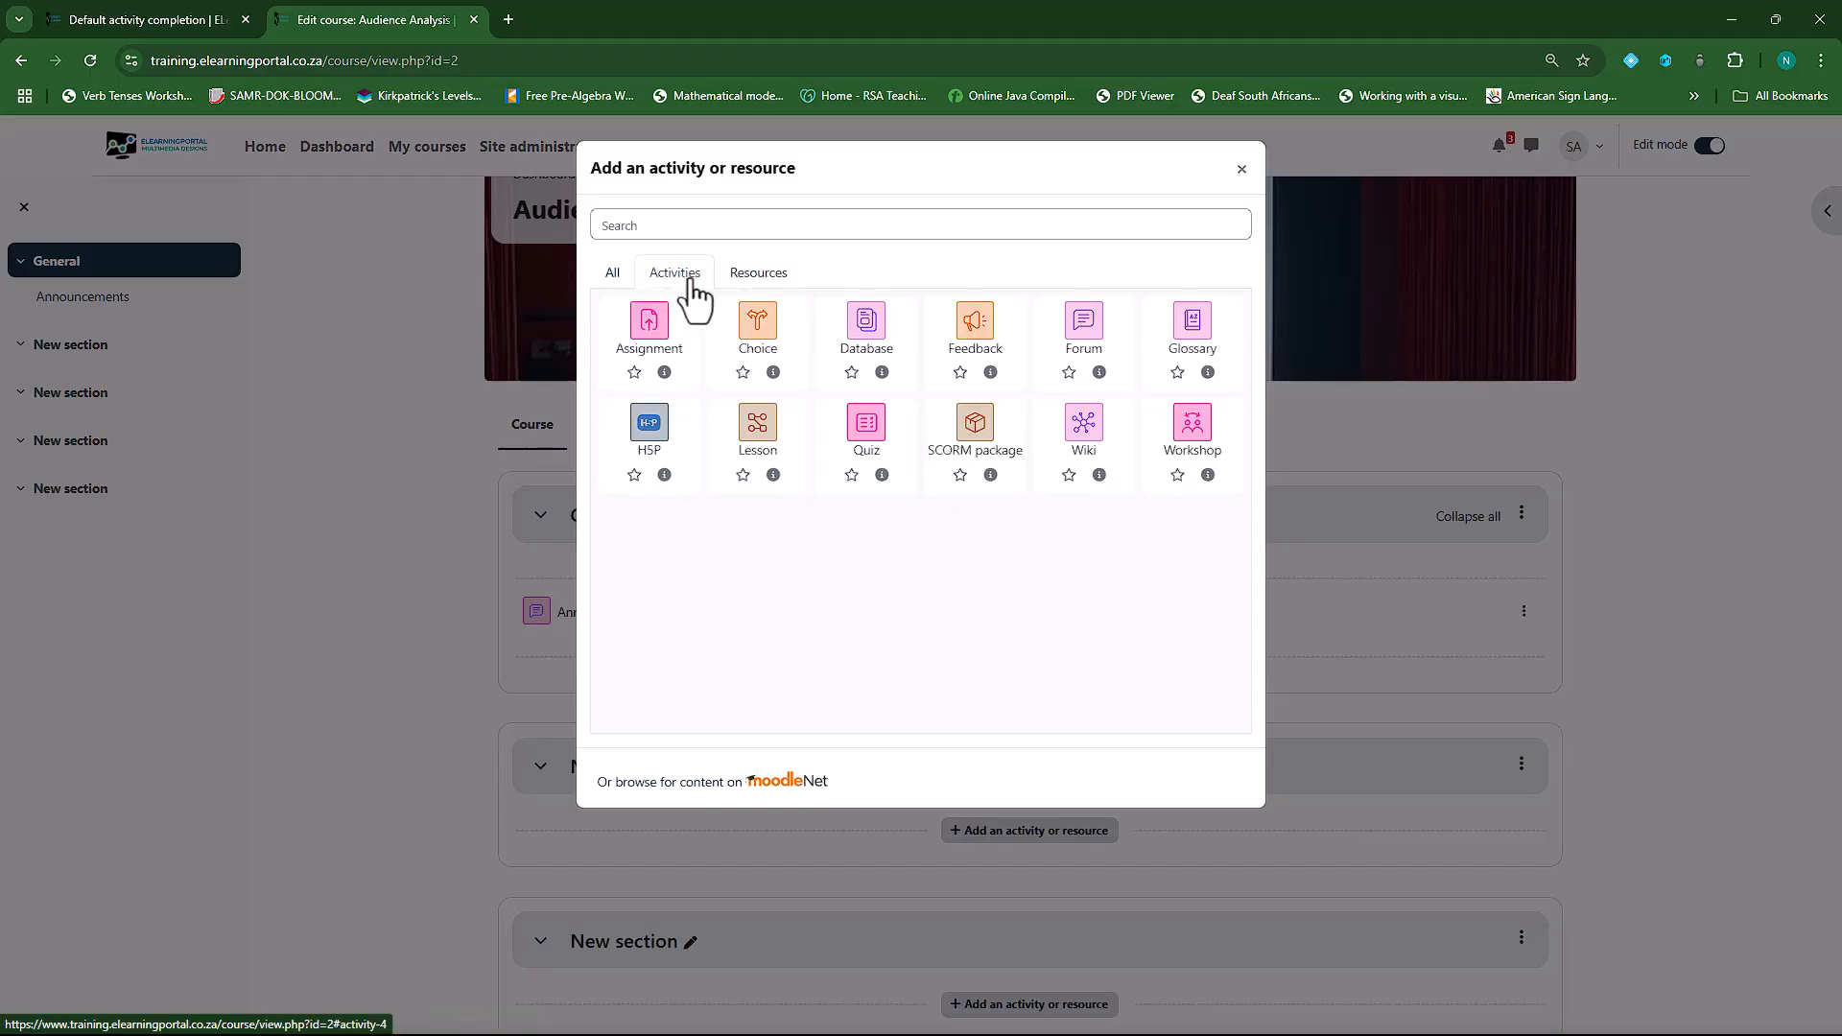
# - Compare the Default activity completion list with the course's available activities, then close the activity chooser
pyautogui.click(186, 18)
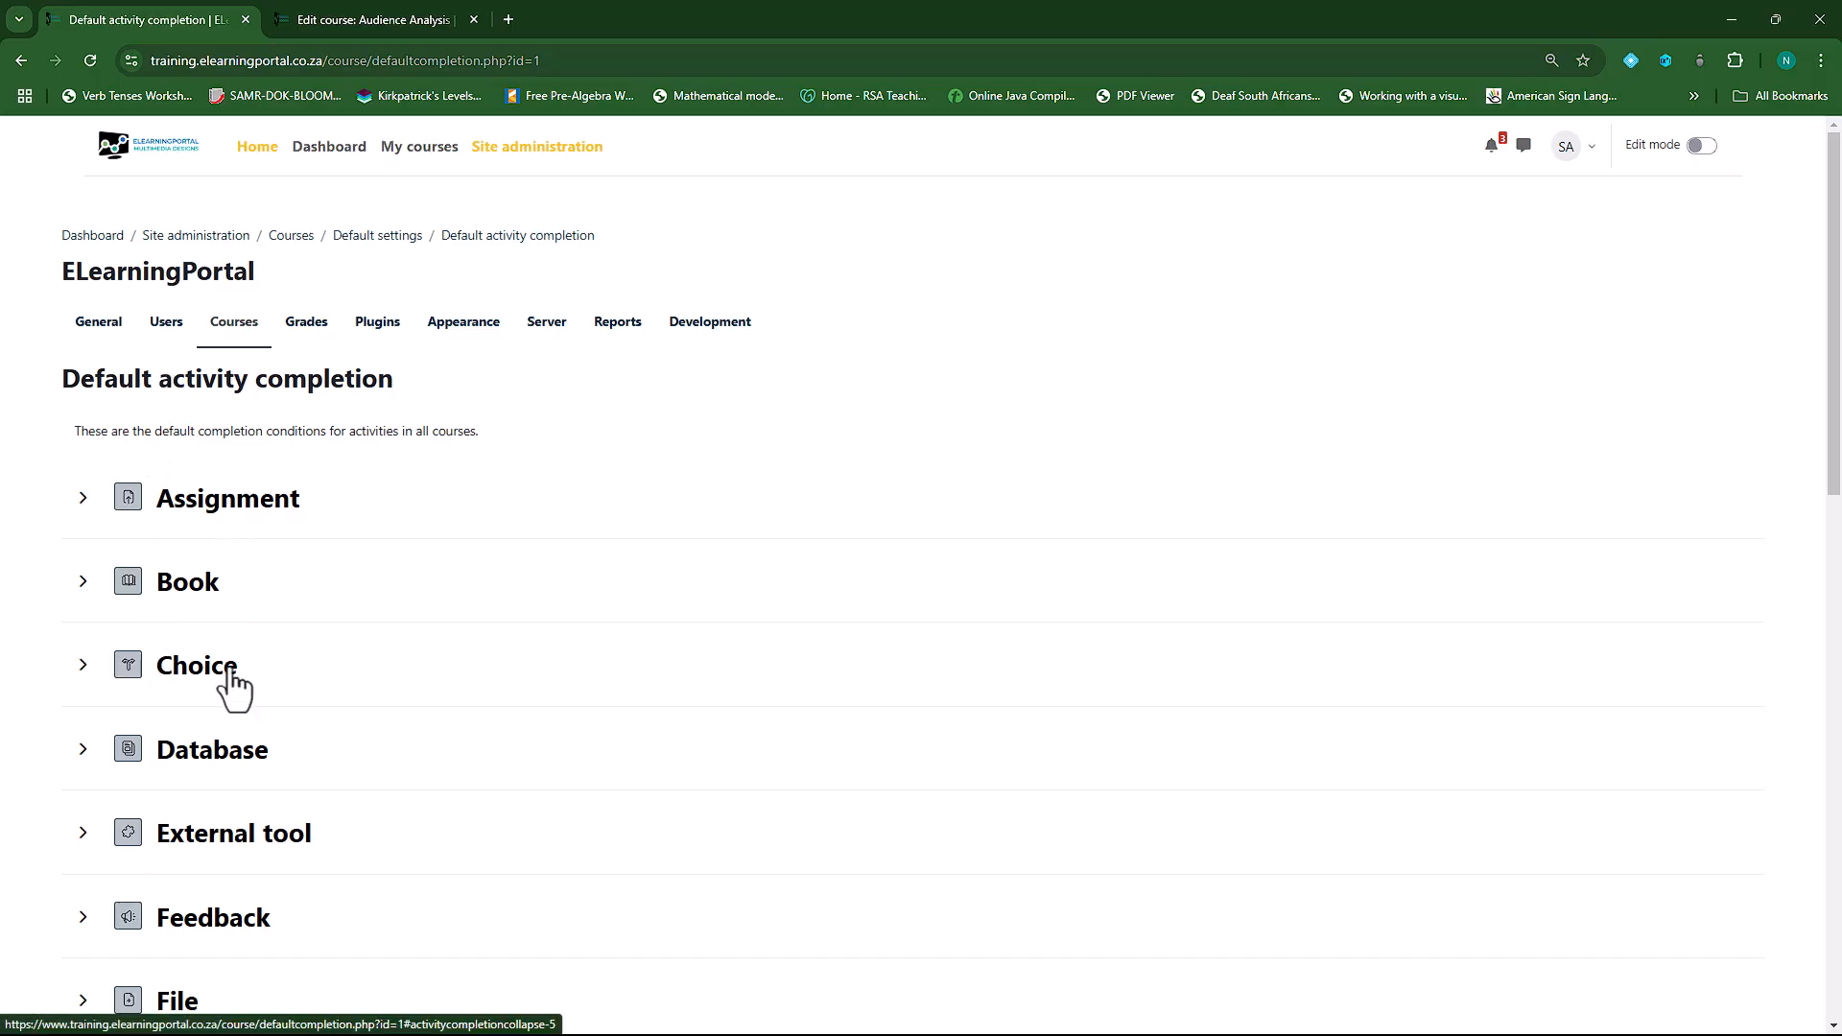
pyautogui.click(403, 20)
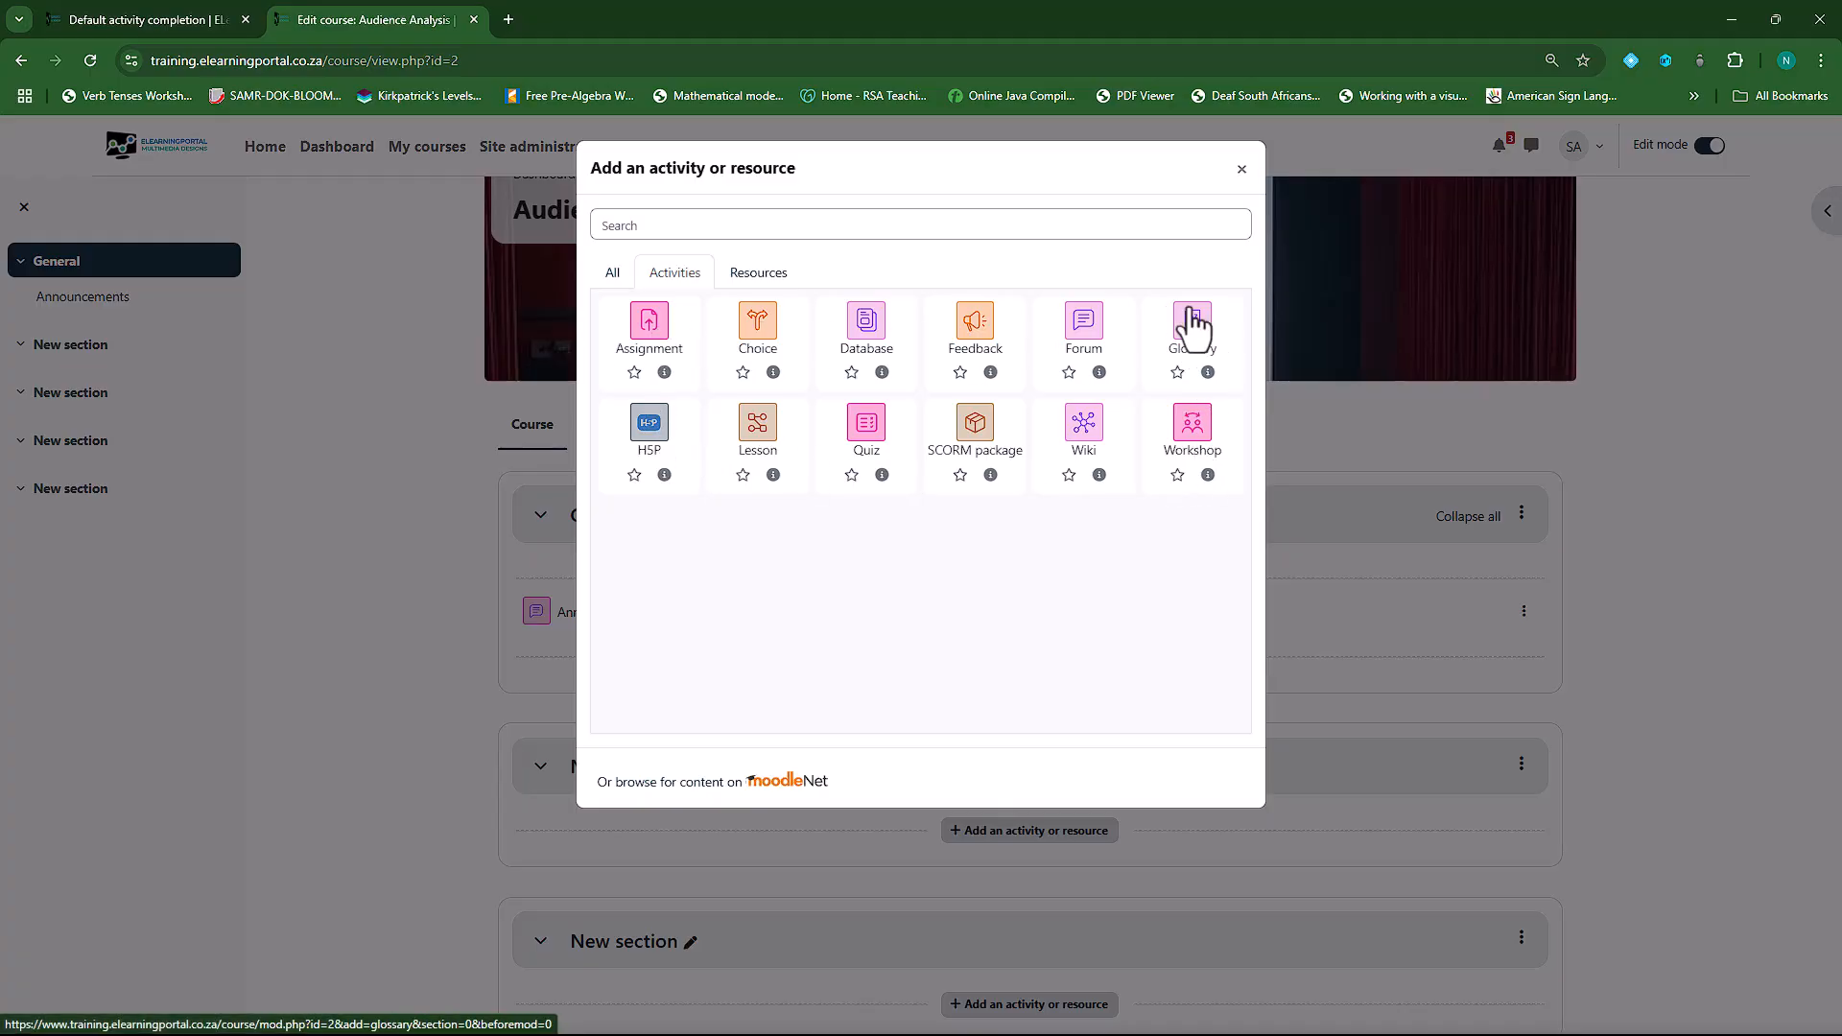
pyautogui.click(1242, 168)
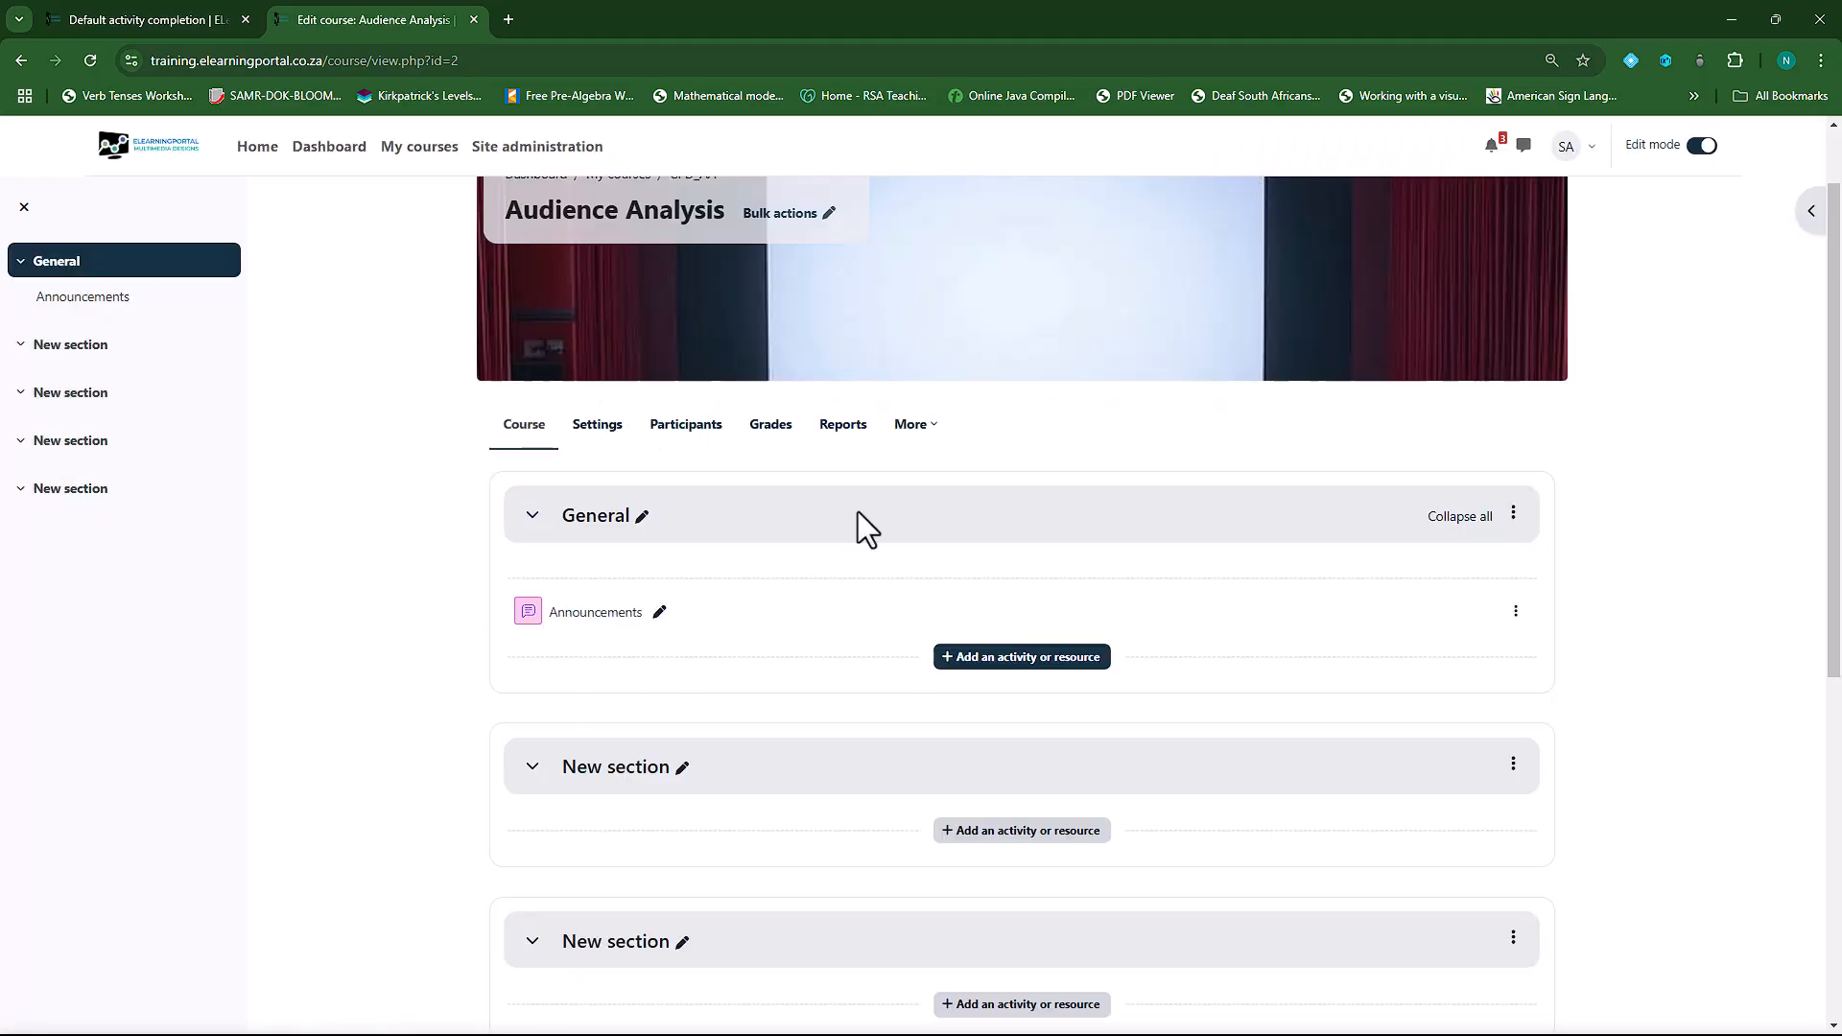
# - Set the default Assignment completion to Add requirements with View the activity, Make a submission and Receive a grade (Any grade), and save
pyautogui.click(176, 19)
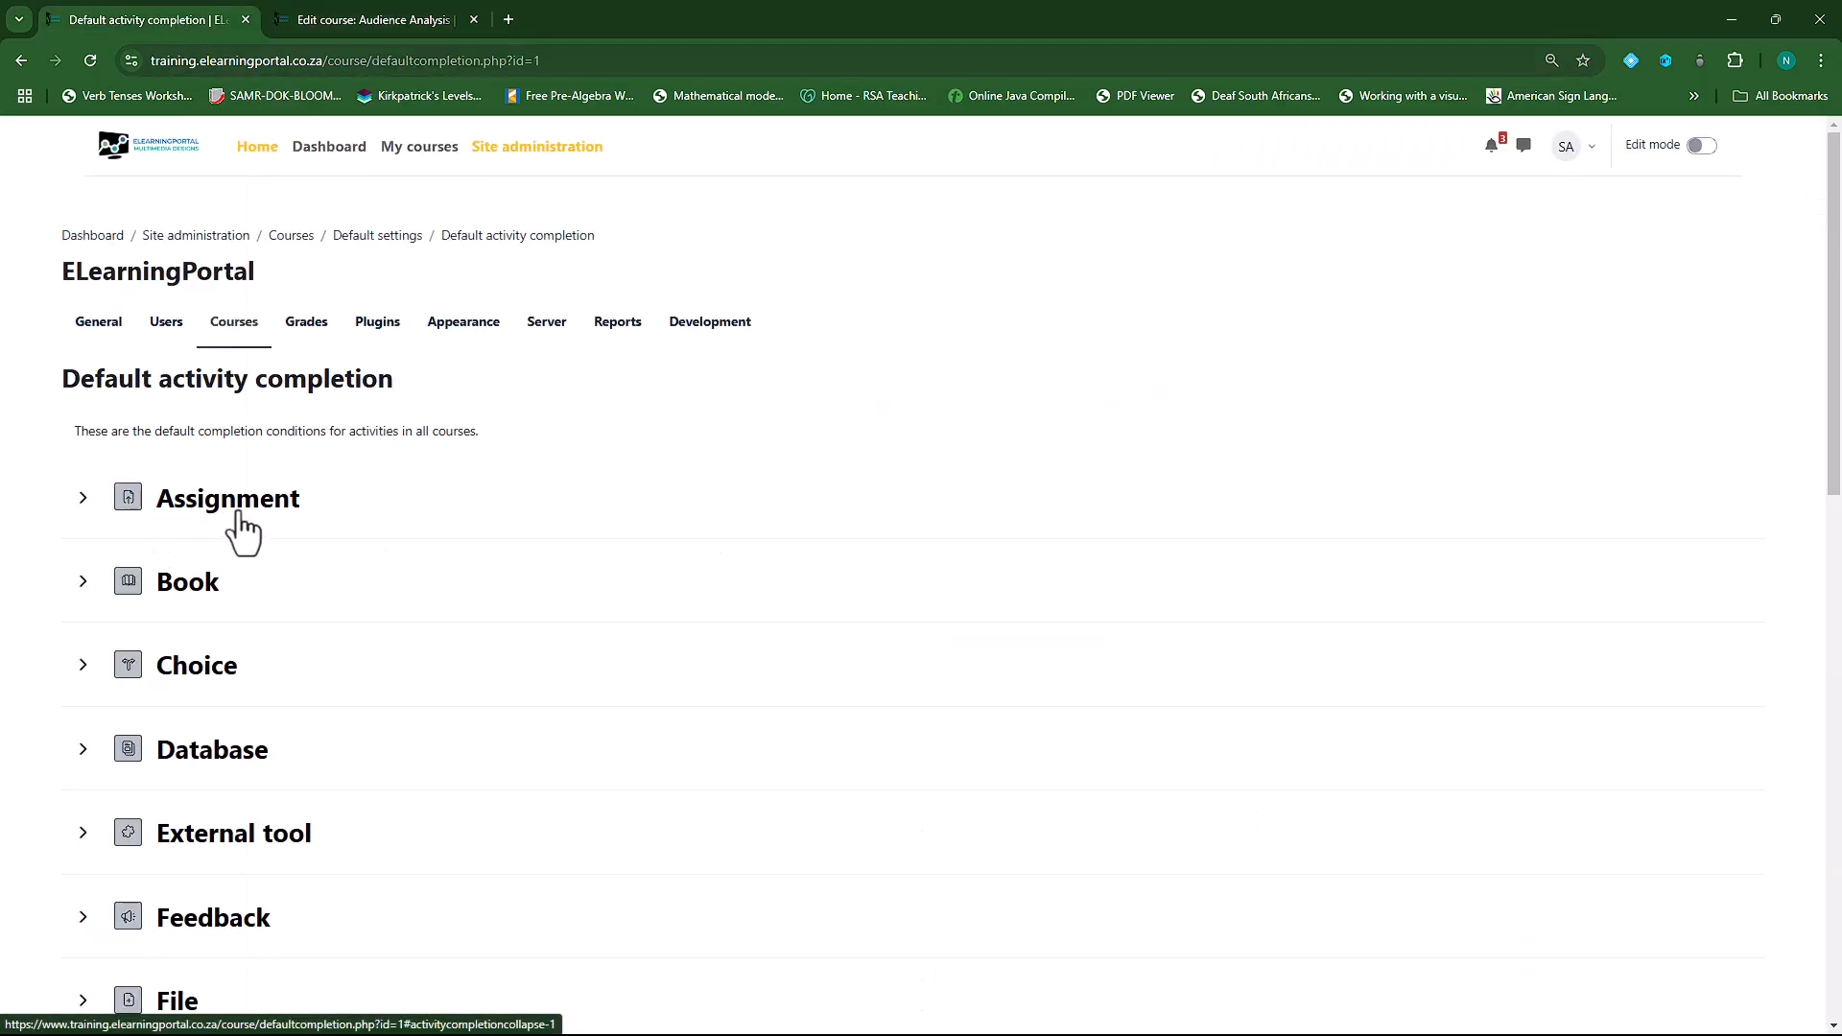
pyautogui.click(84, 498)
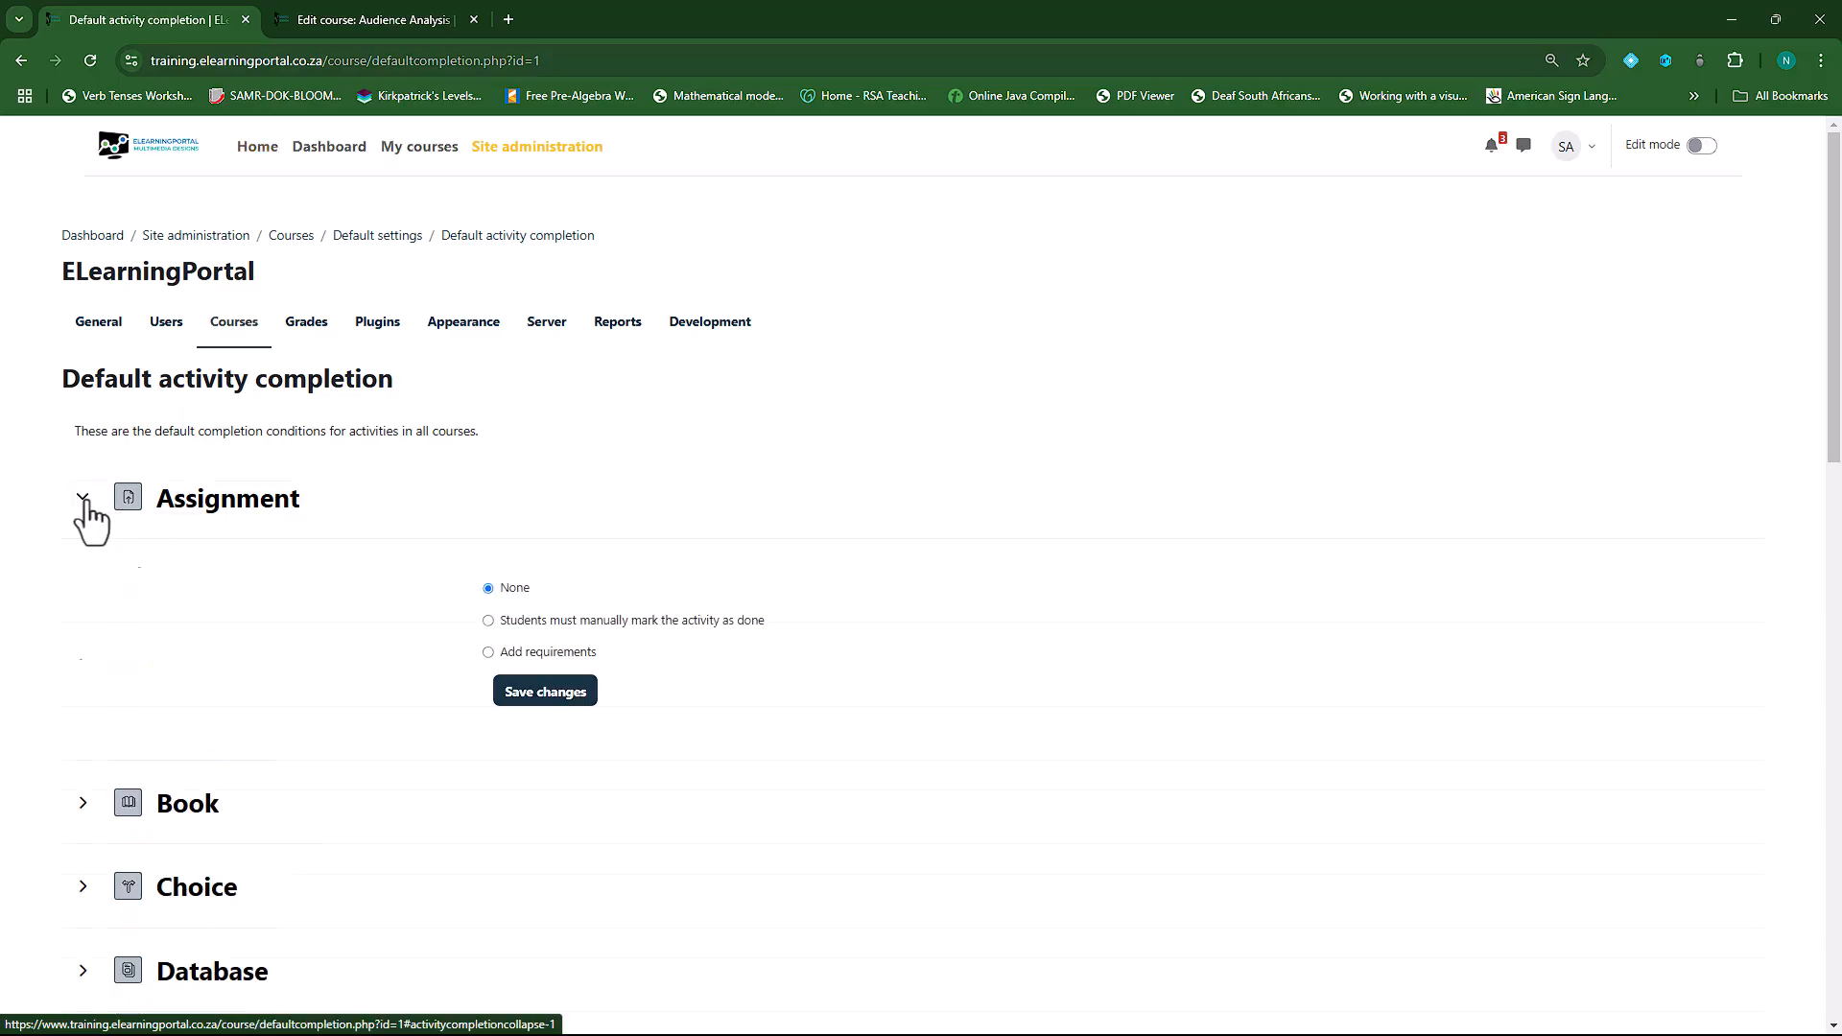
pyautogui.scroll(-2, 134, 576)
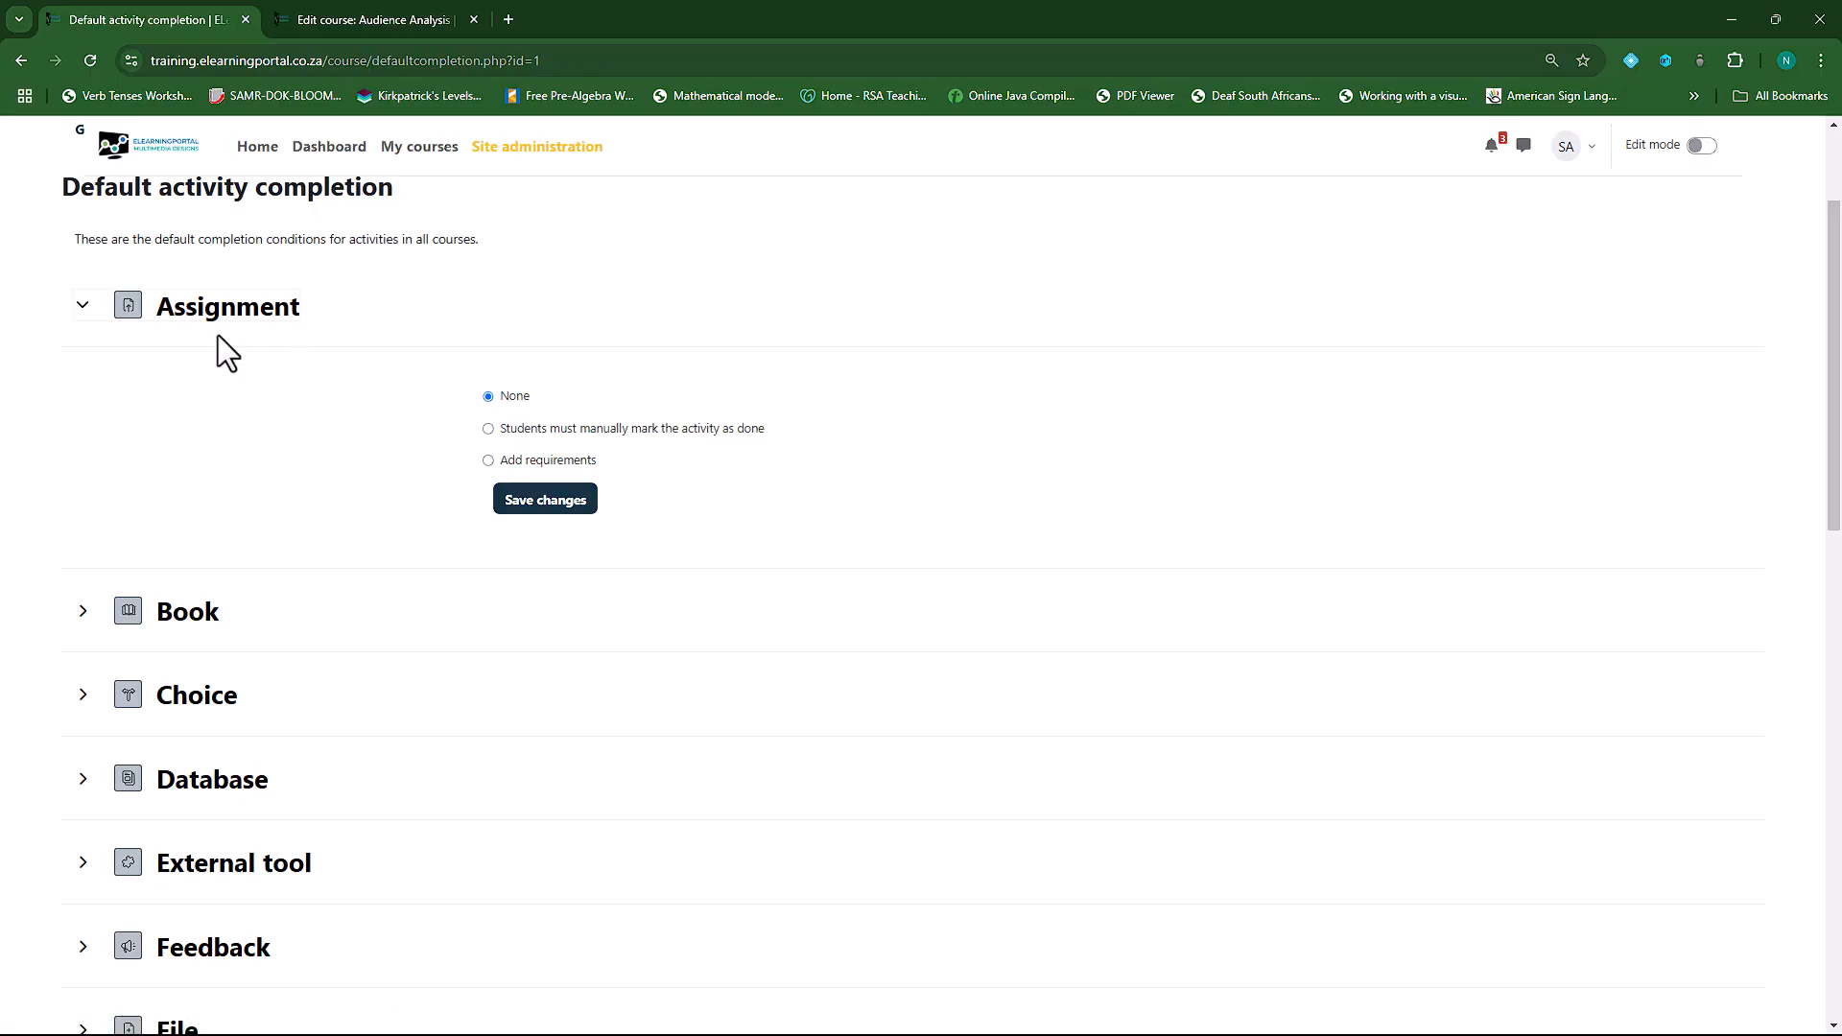
pyautogui.click(489, 461)
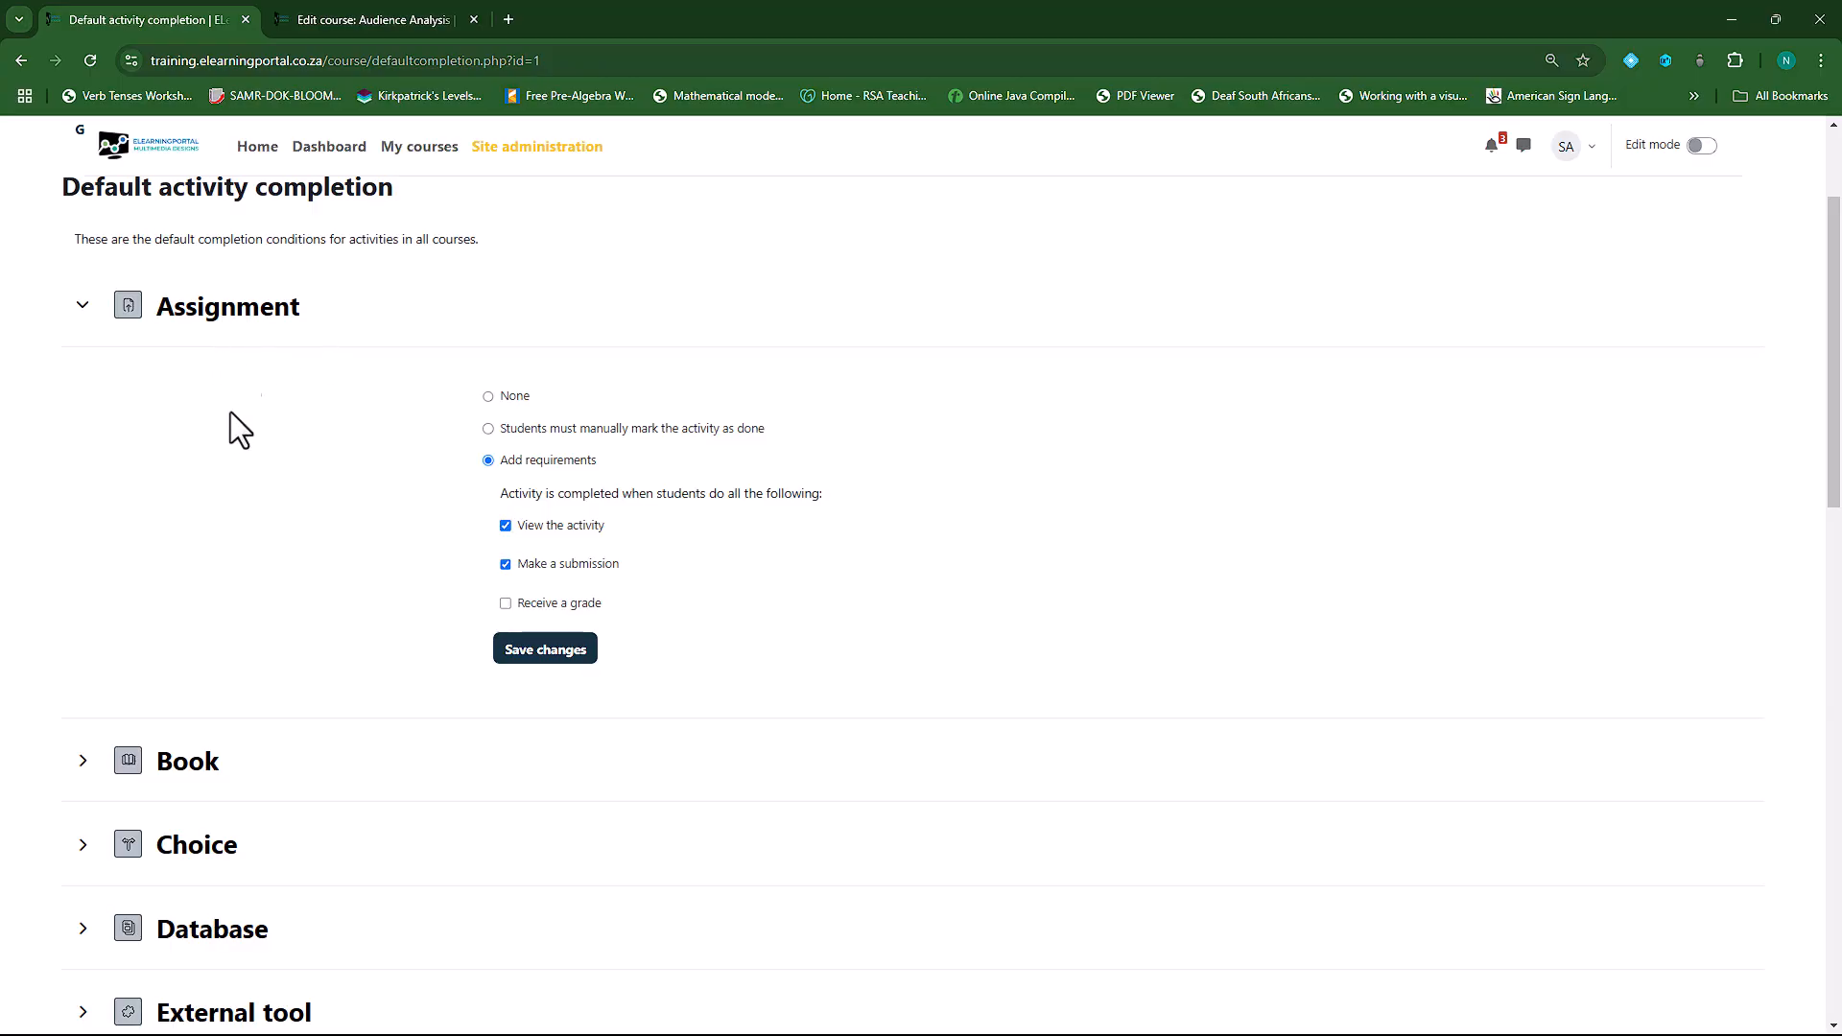
pyautogui.click(505, 605)
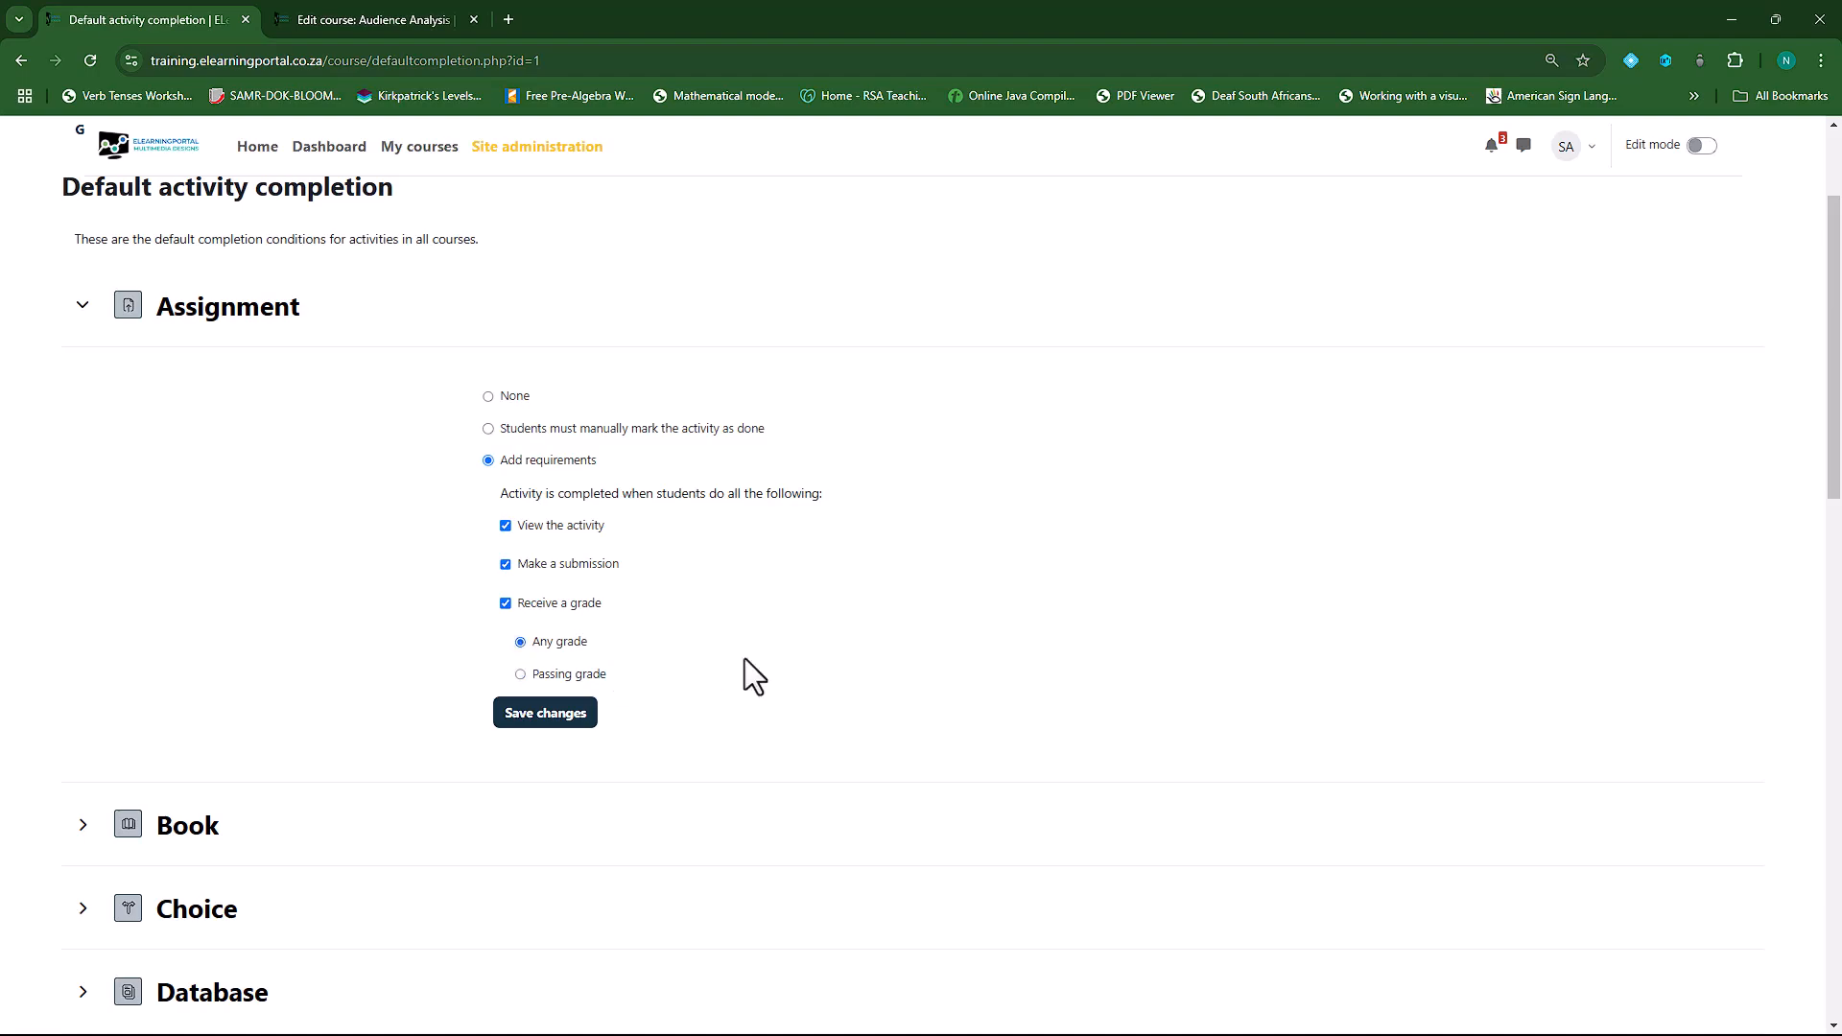
pyautogui.click(539, 727)
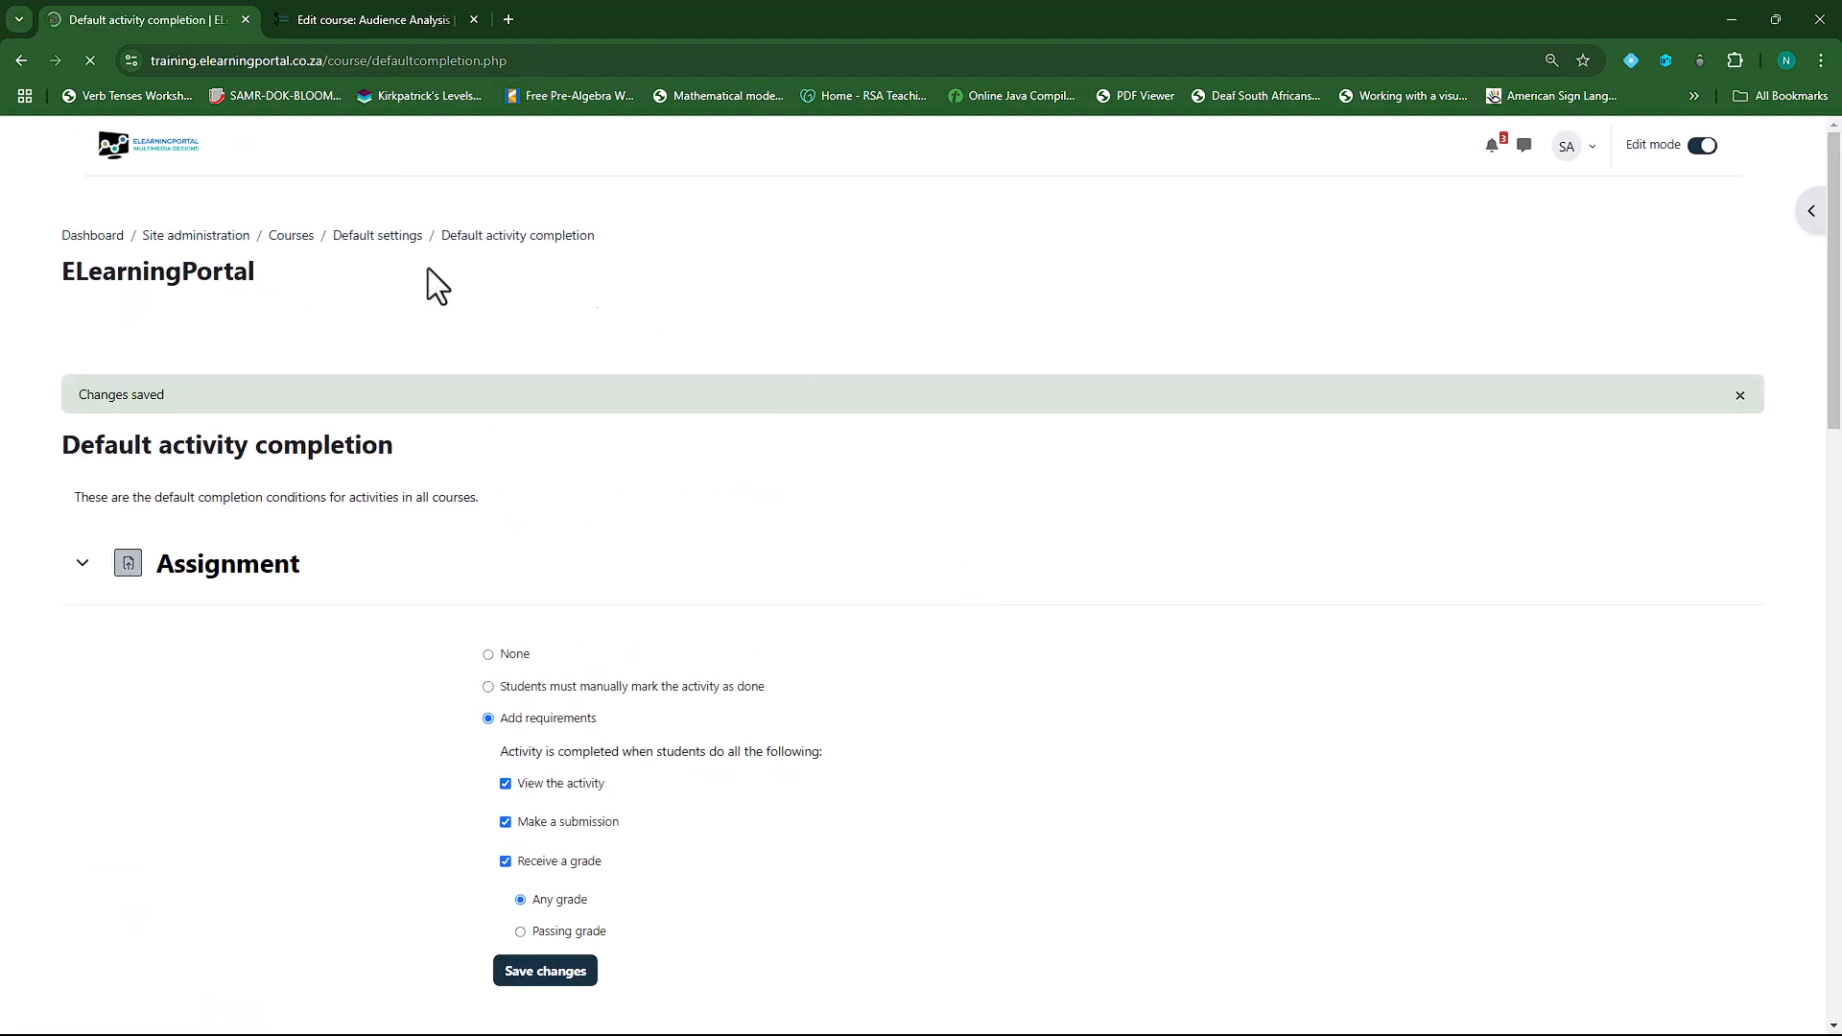
# - Start a new Assignment in the General section of Audience Analysis and expand its Completion conditions to check the defaults
pyautogui.scroll(-1, 694, 578)
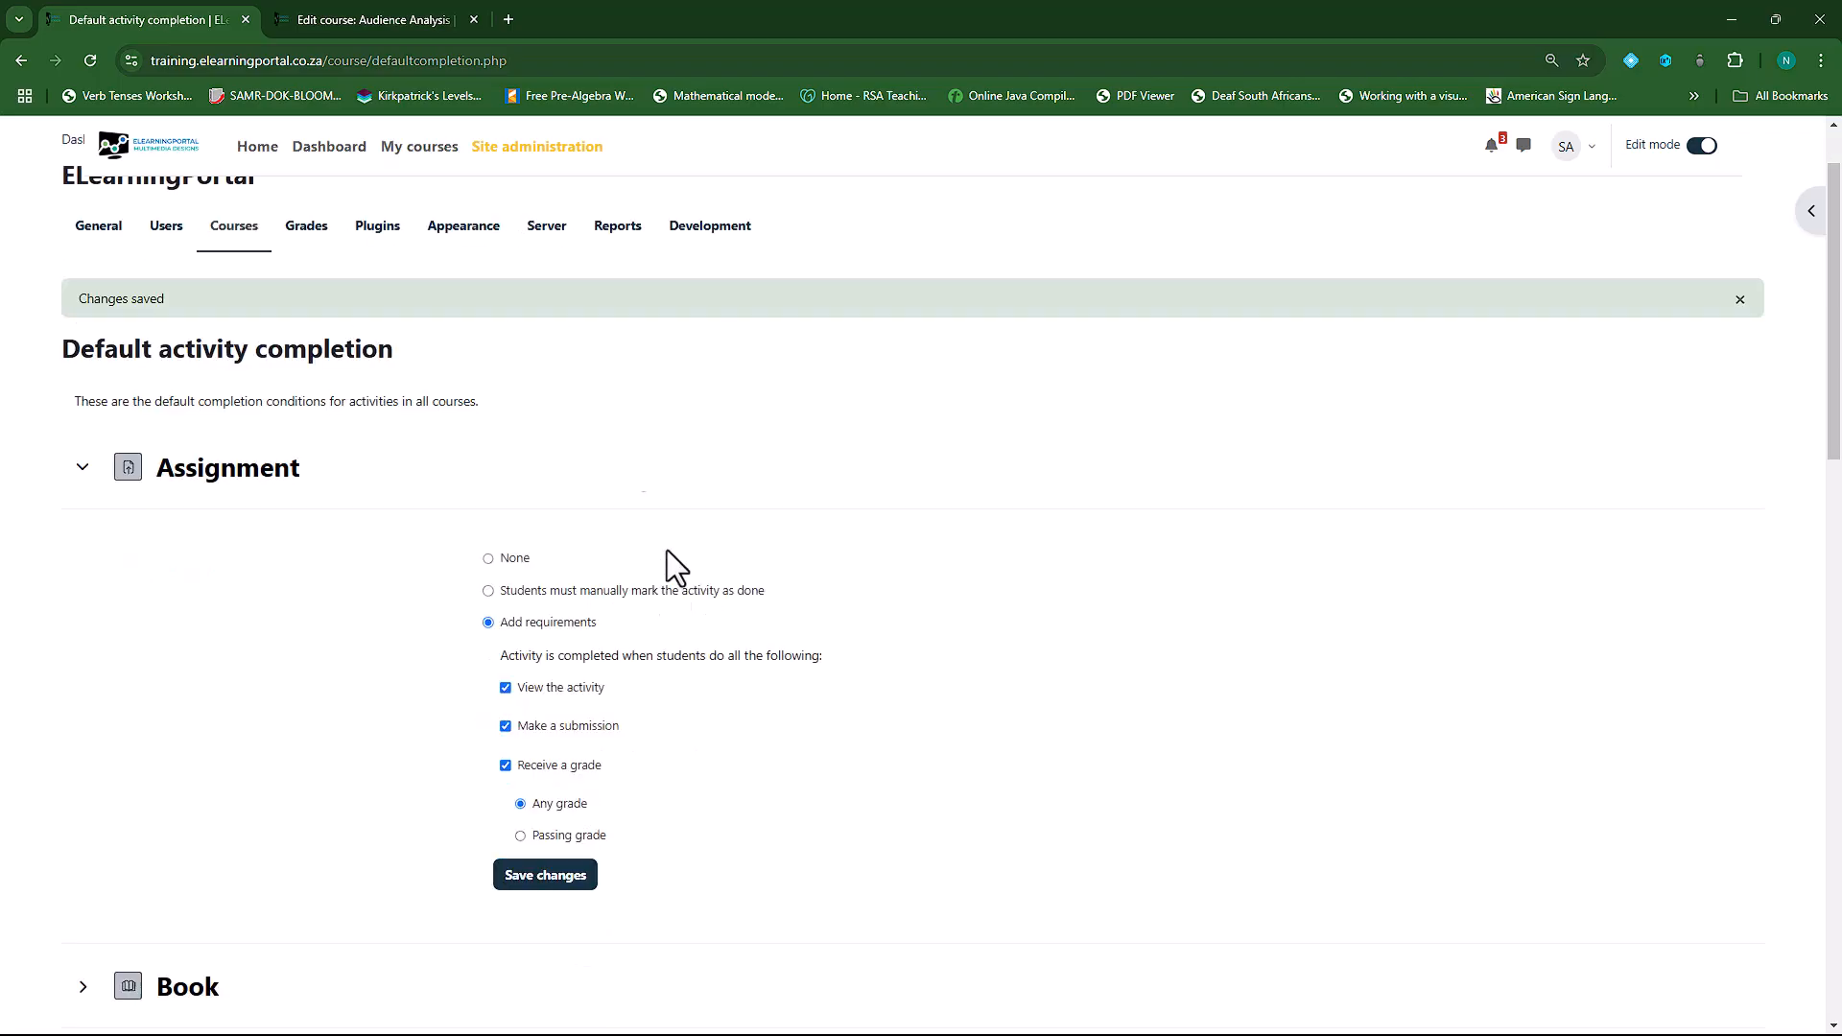
pyautogui.click(399, 17)
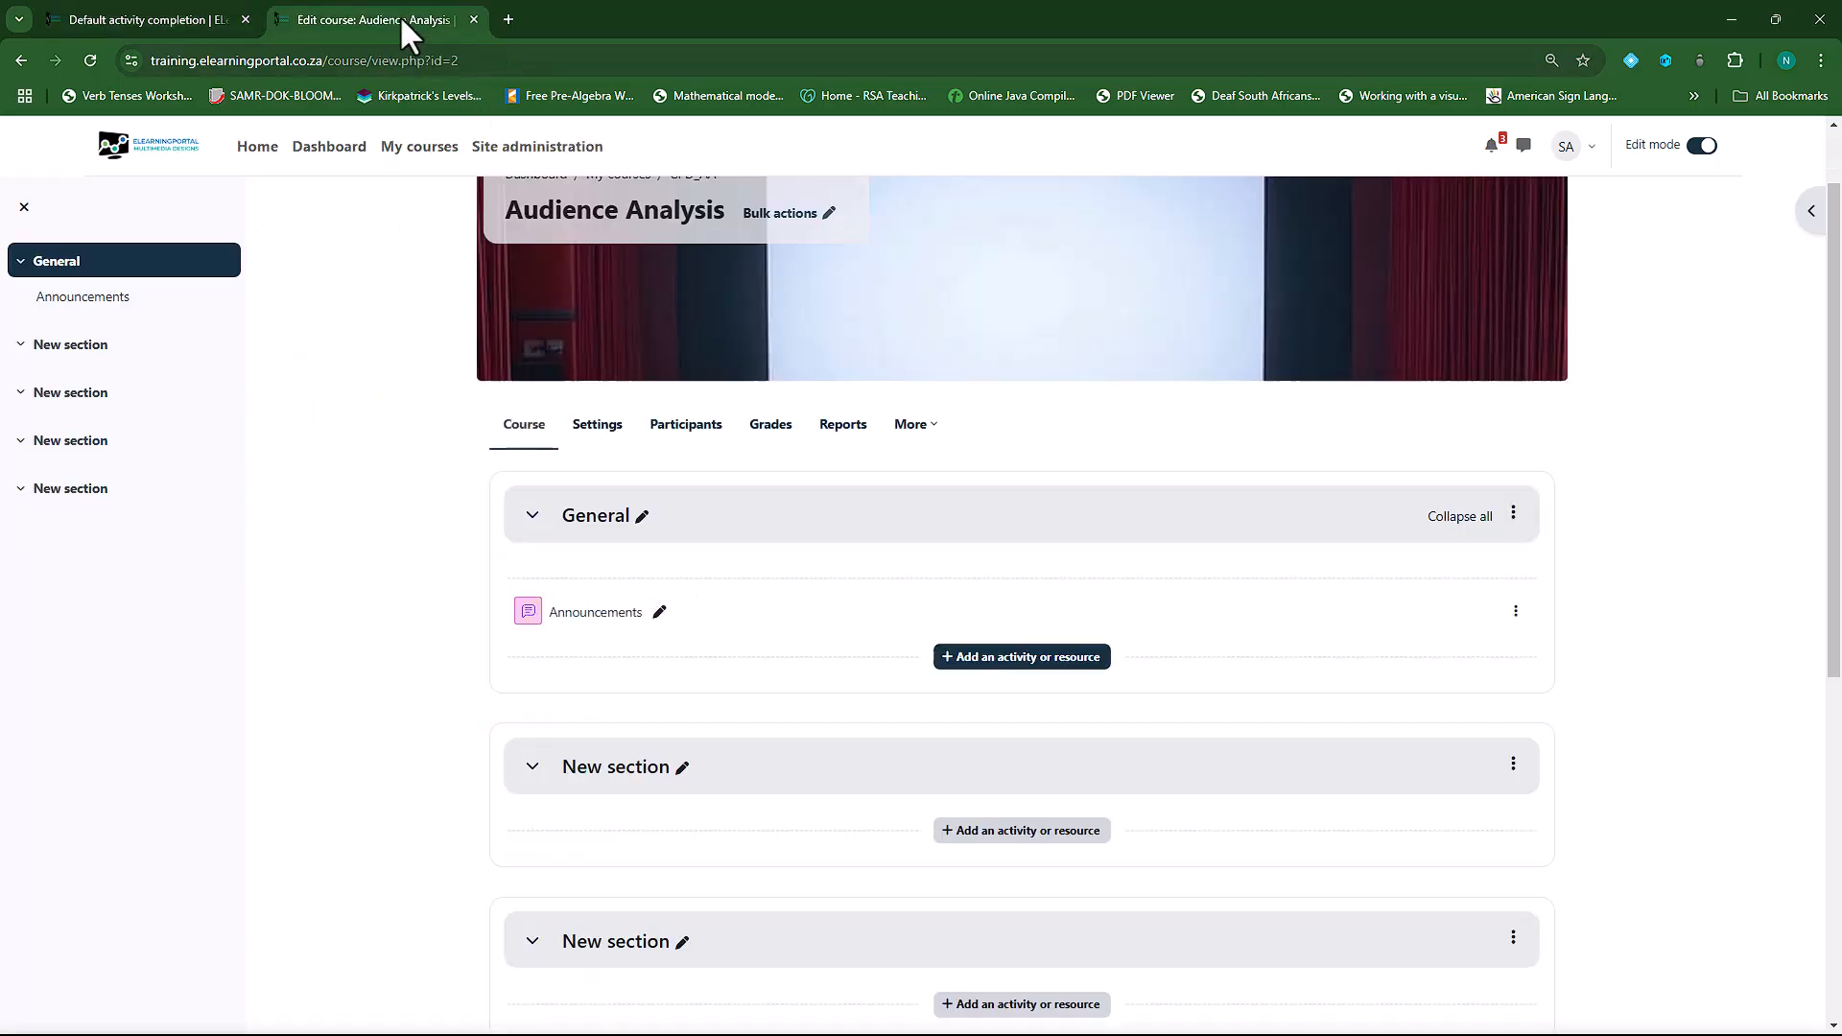
pyautogui.click(1031, 664)
pyautogui.click(646, 341)
pyautogui.scroll(-15, 597, 712)
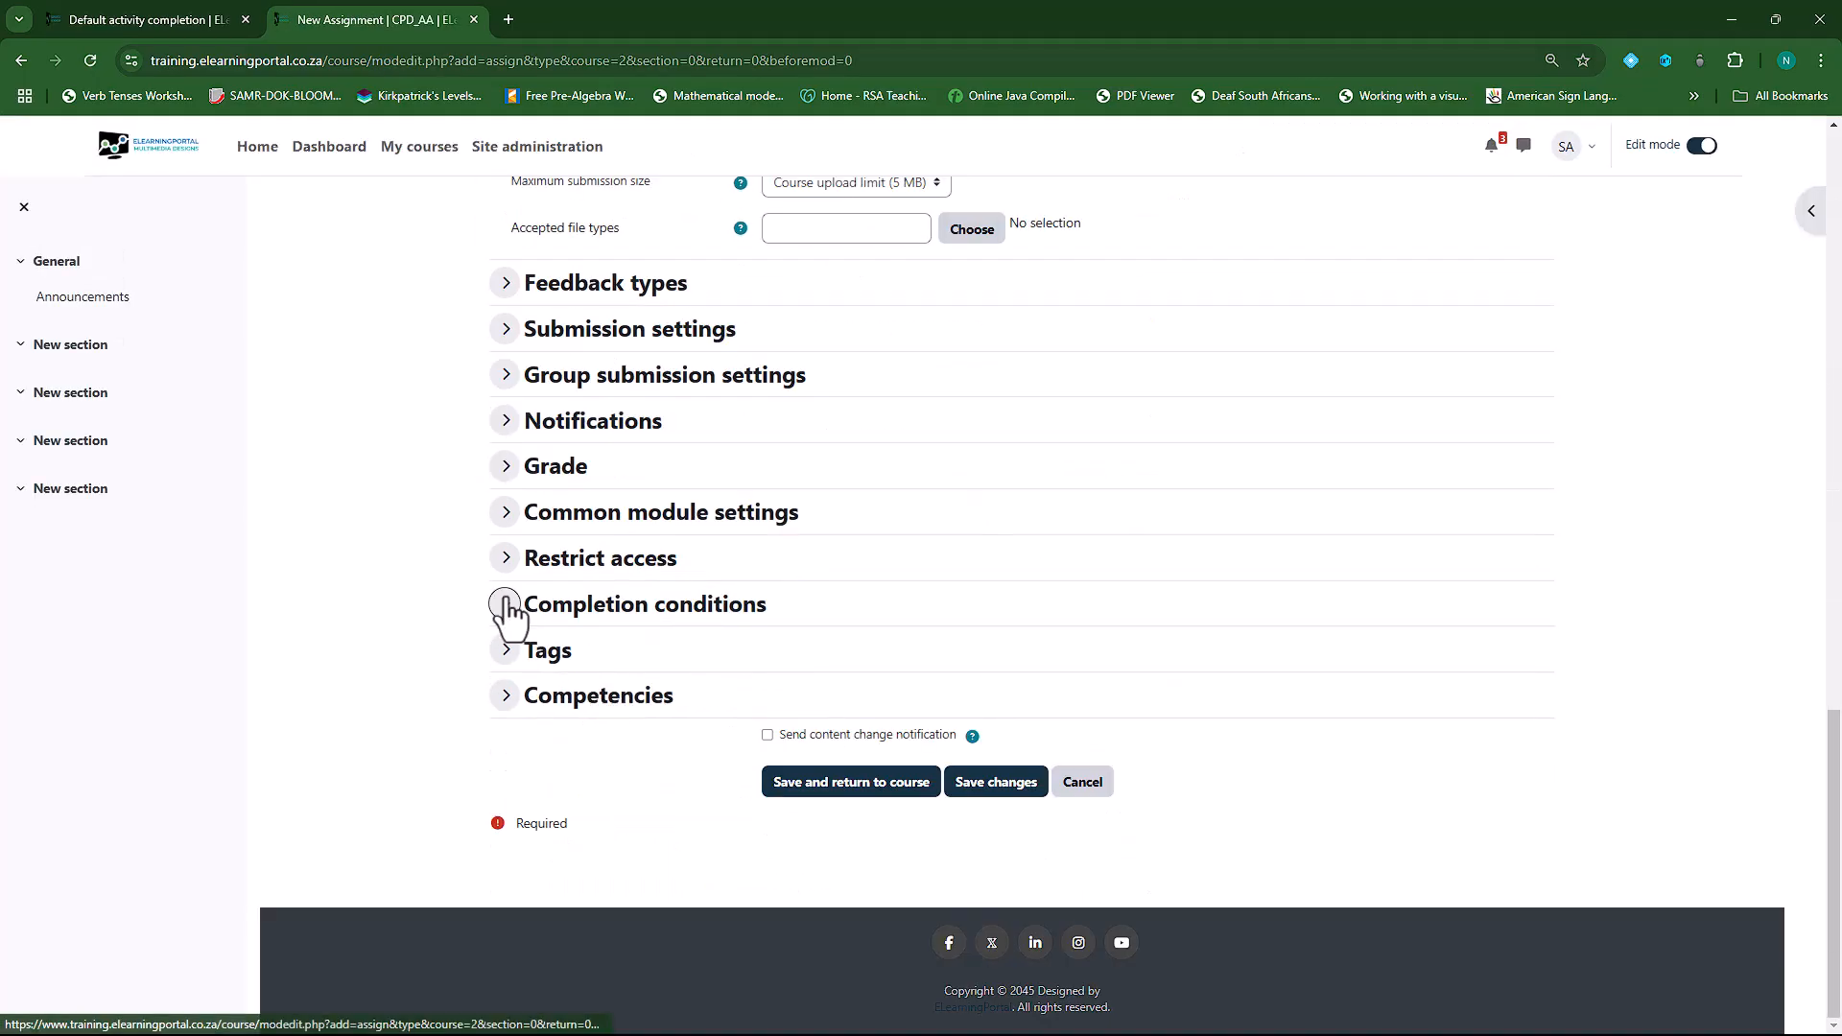
pyautogui.click(513, 606)
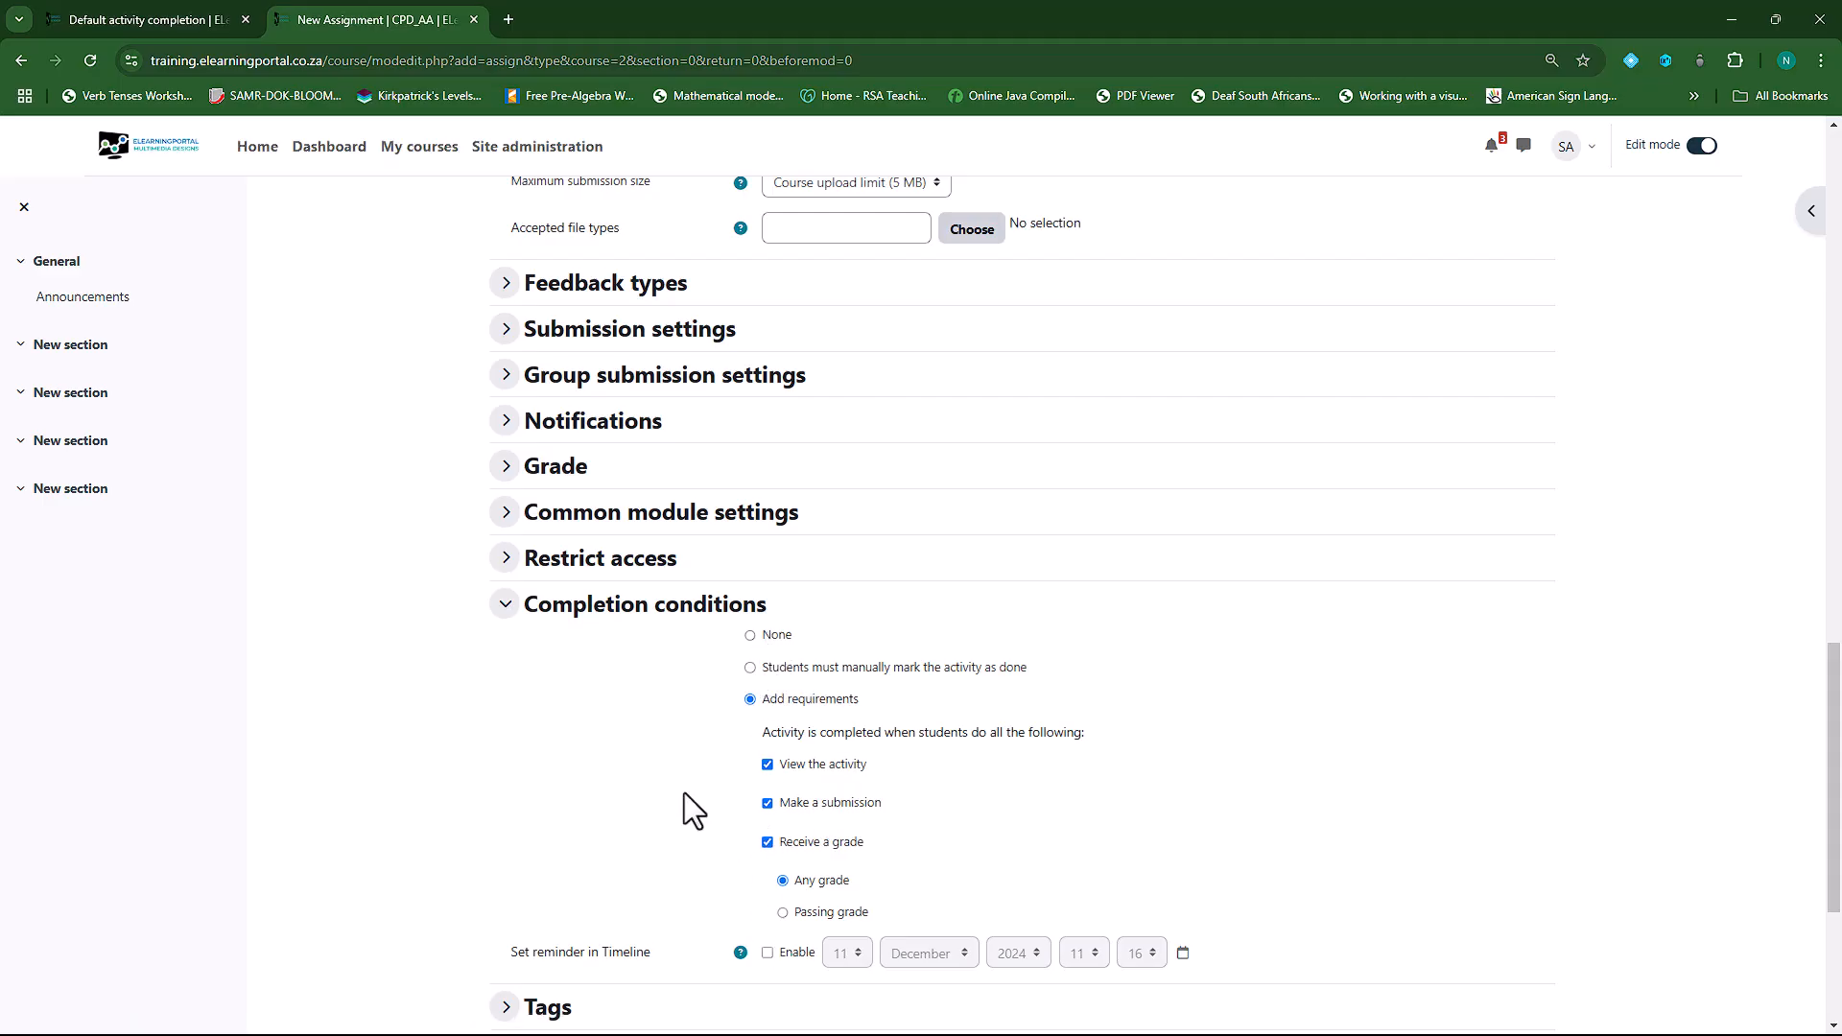
# - Review the remaining settings of the new Assignment, close its form without saving, and collapse the Assignment defaults
pyautogui.scroll(-2, 693, 796)
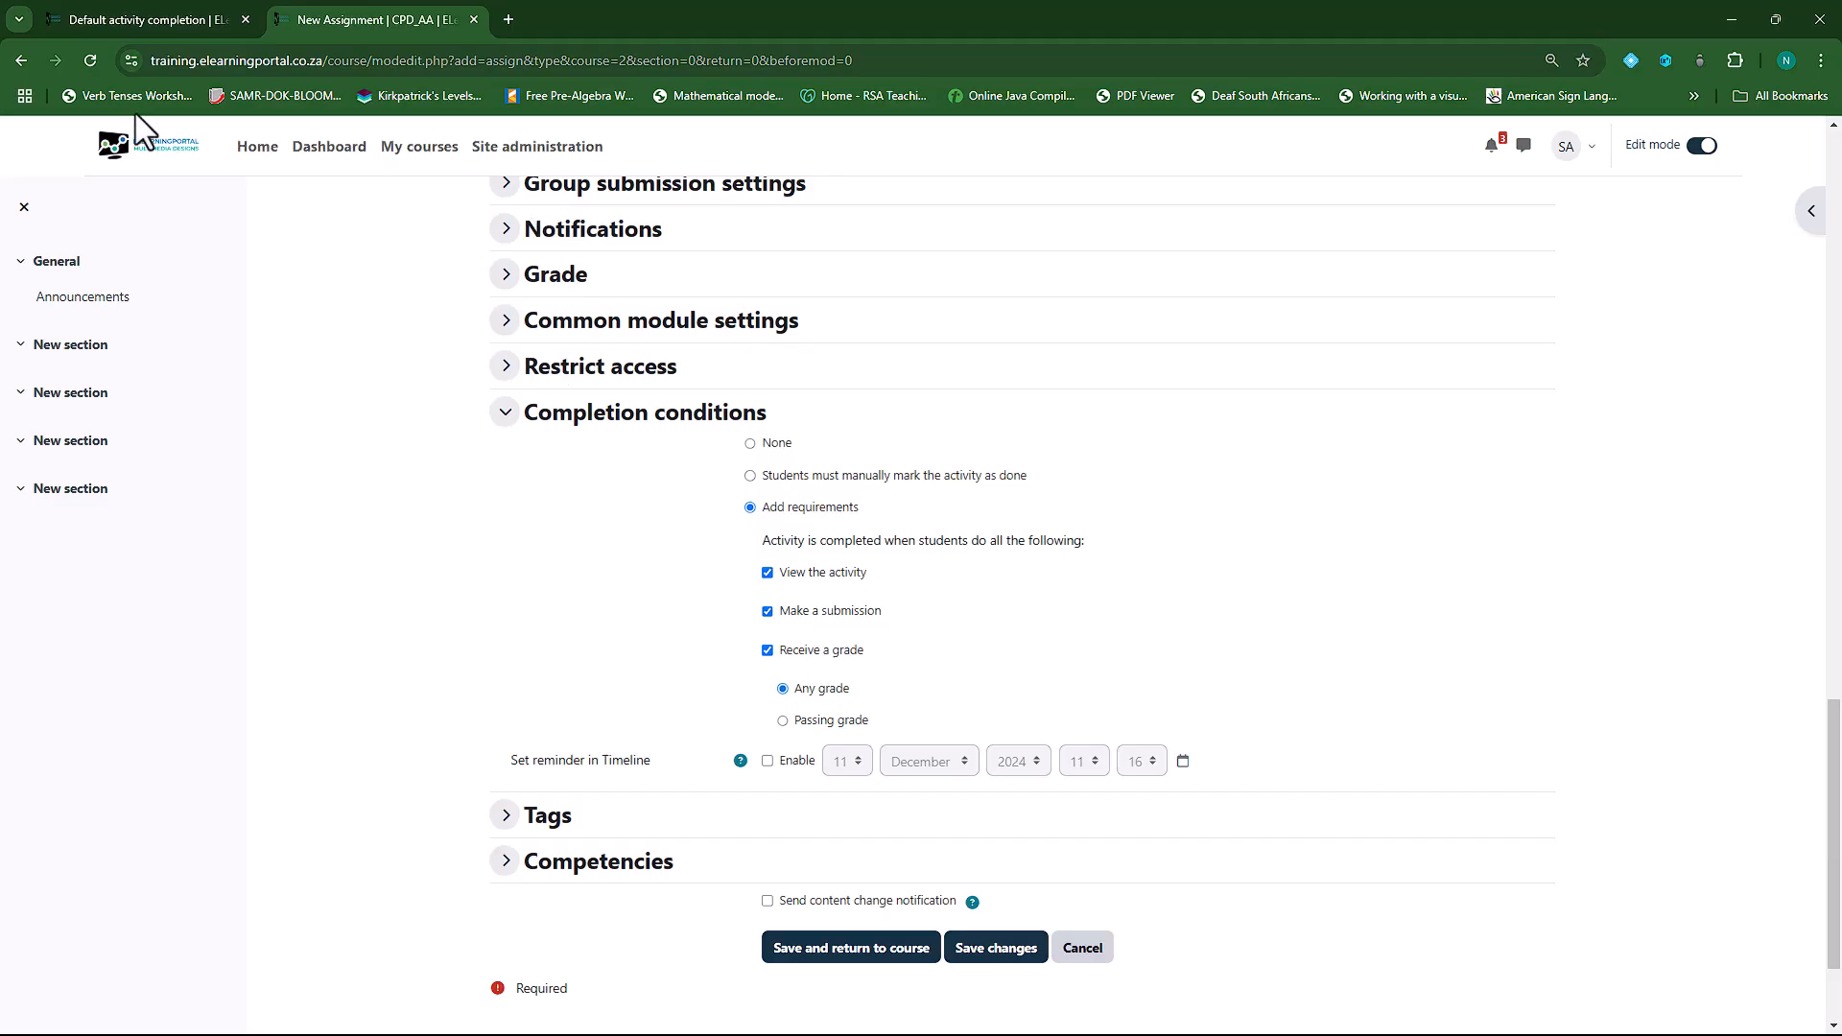
pyautogui.click(474, 20)
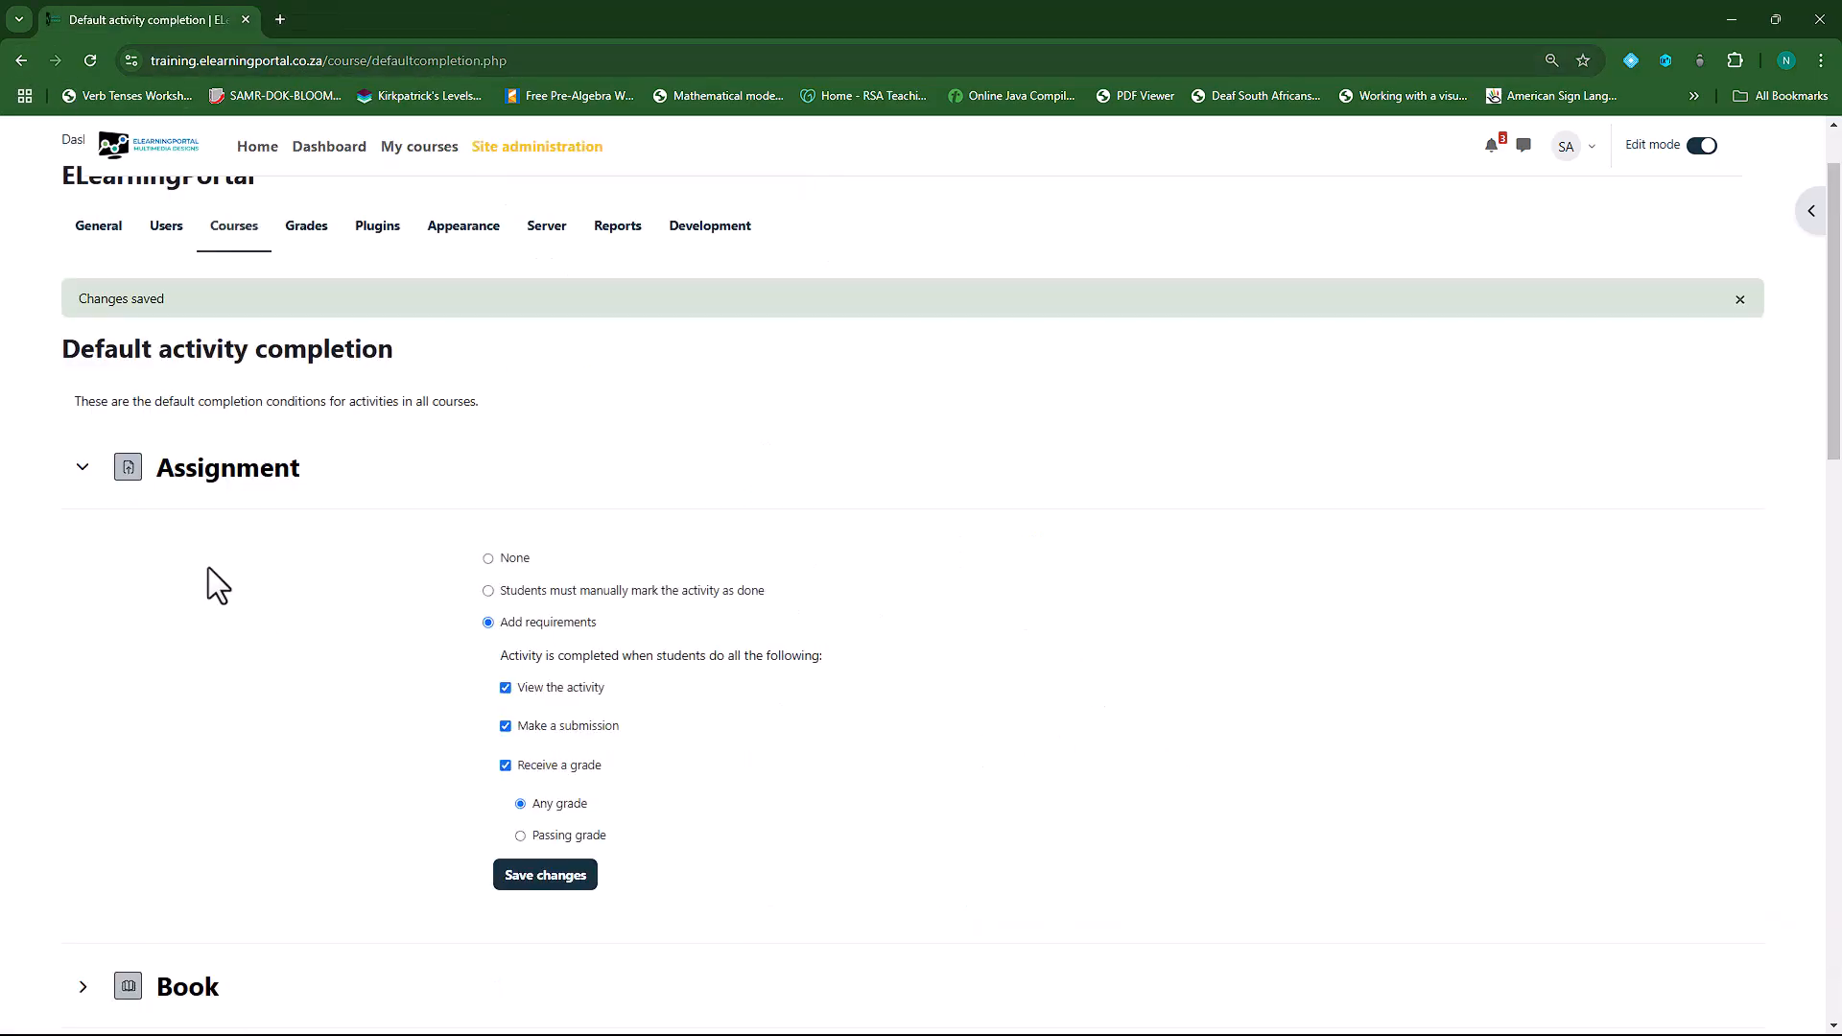
pyautogui.click(81, 467)
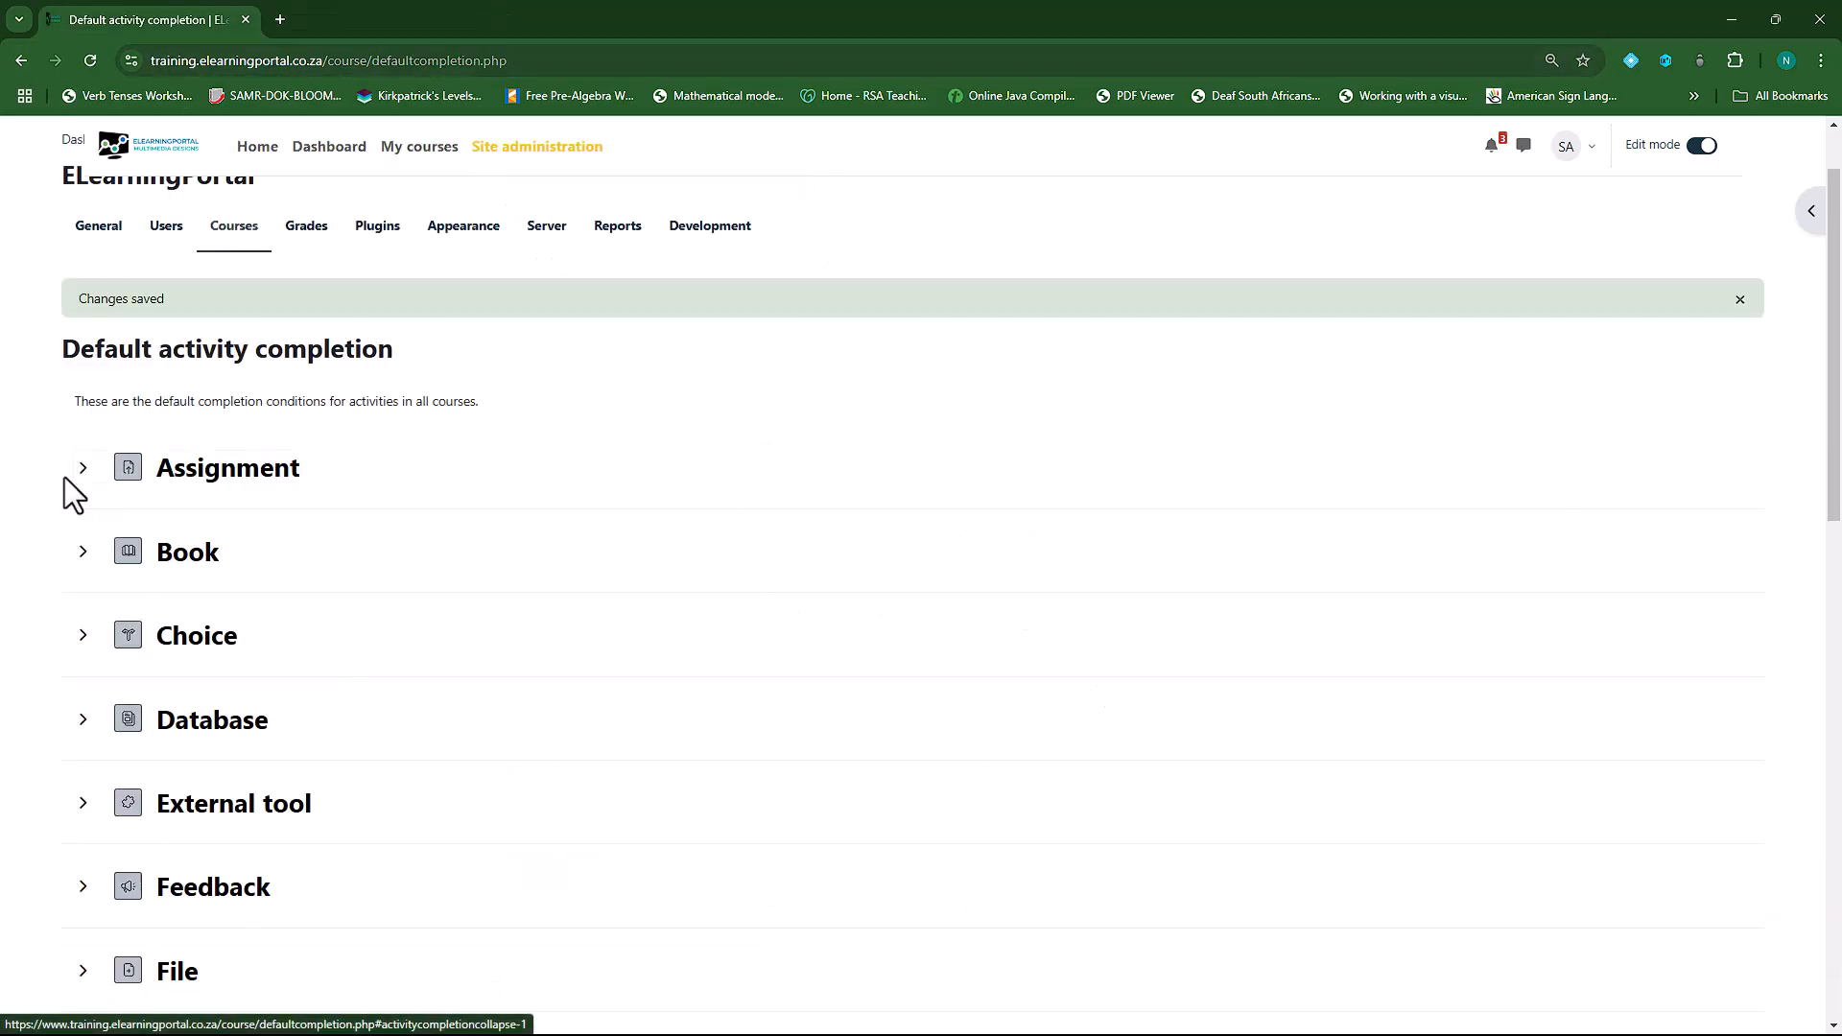
# - Set the default Book completion to Add requirements with View the activity, and save
pyautogui.click(82, 553)
pyautogui.scroll(-3, 341, 614)
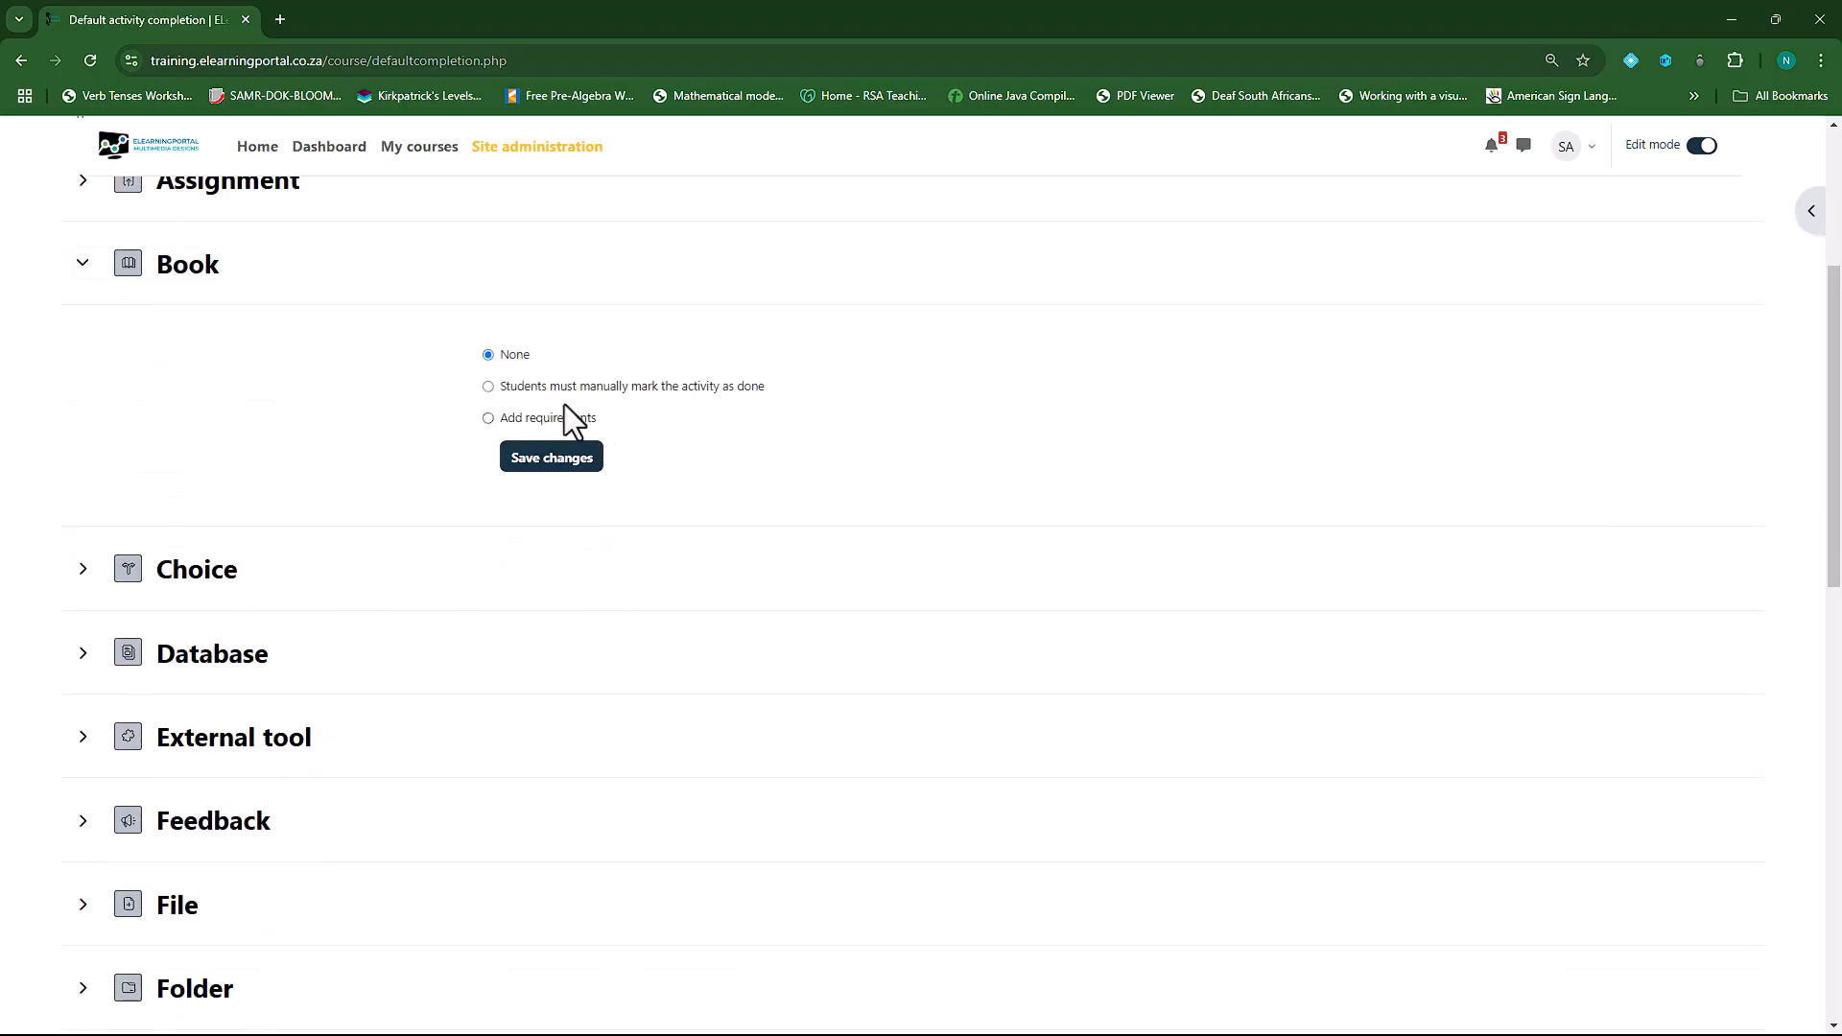
pyautogui.click(529, 419)
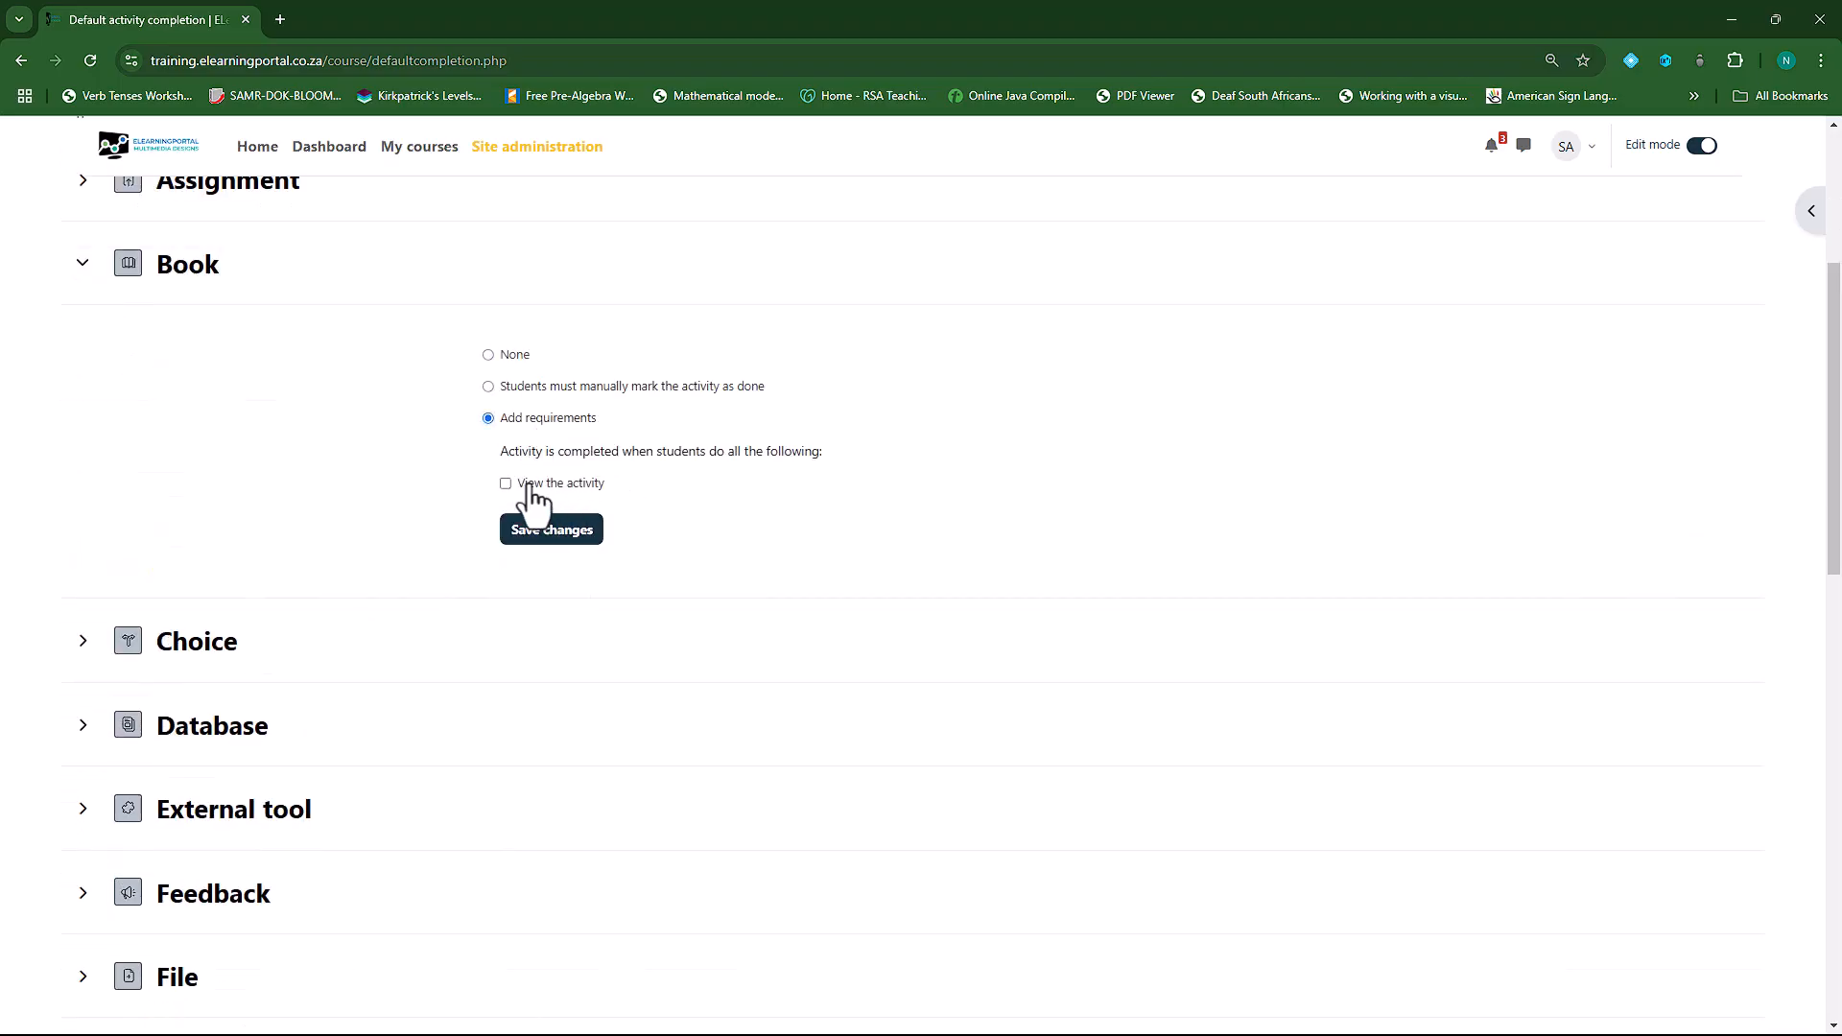
pyautogui.click(543, 534)
# - Set the default Choice completion to Add requirements with Make a choice, and save
pyautogui.click(82, 645)
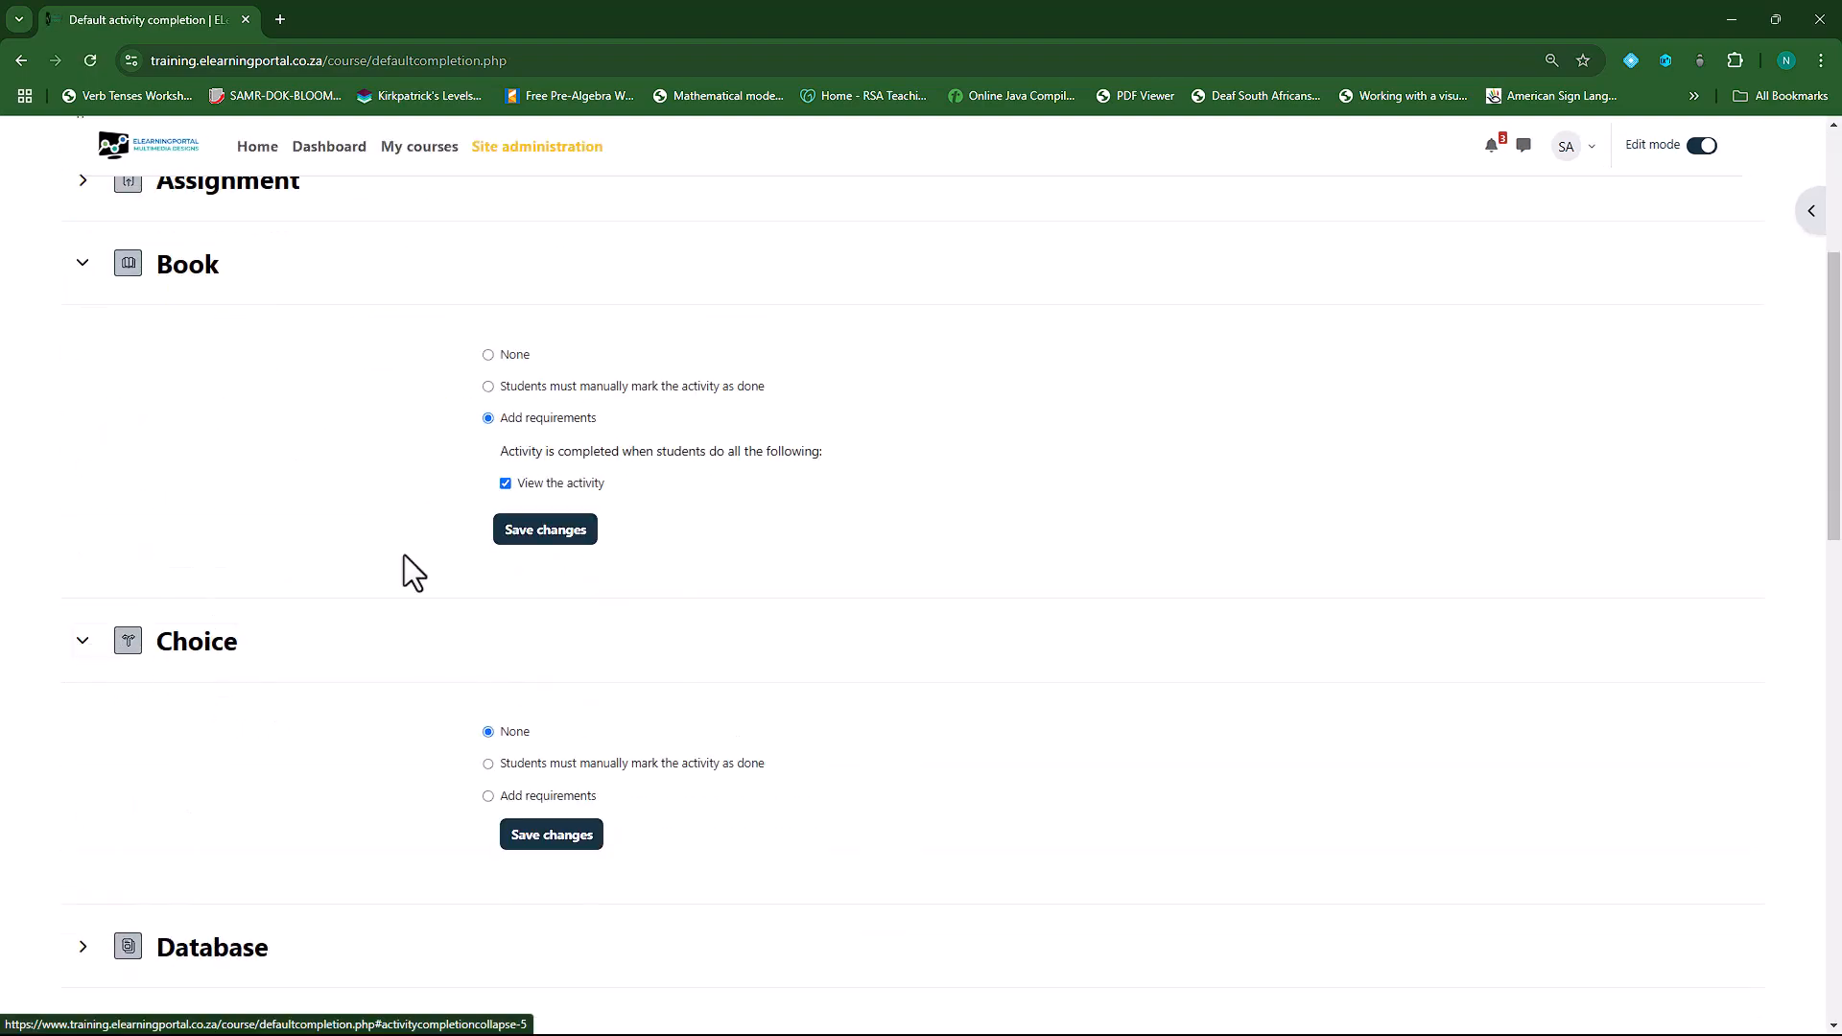
pyautogui.scroll(-3, 466, 641)
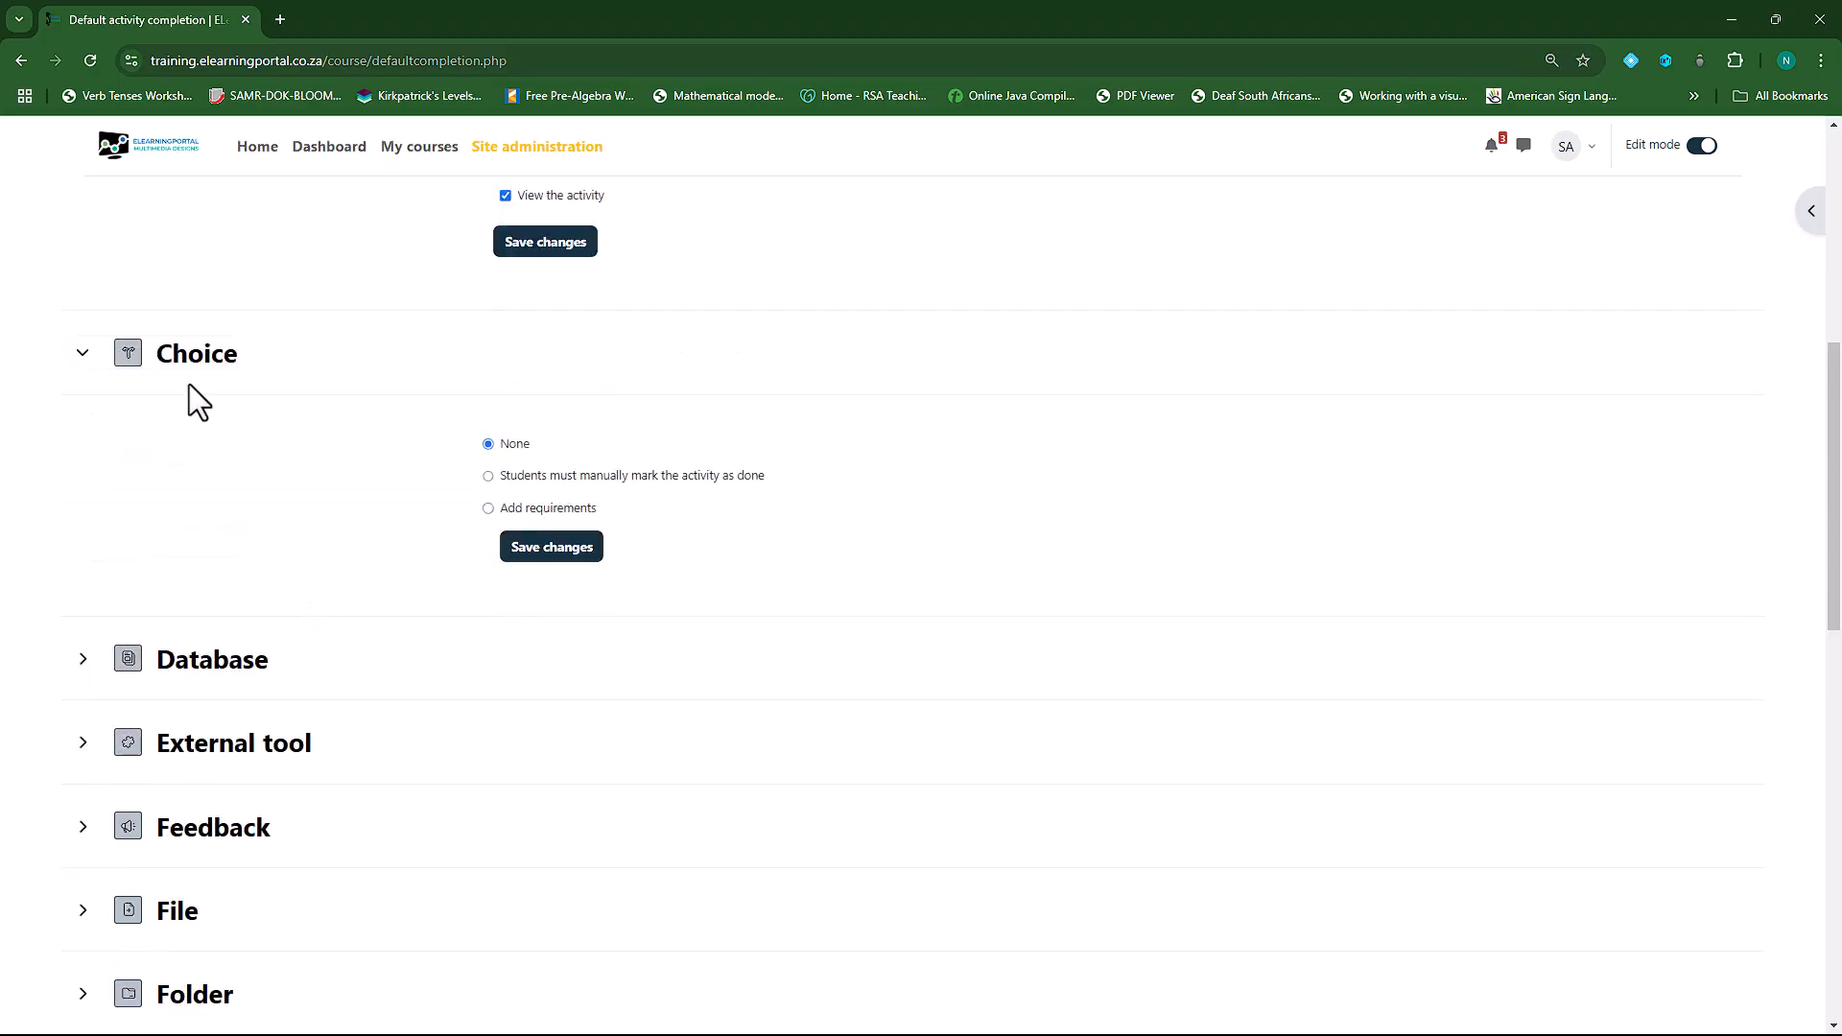
pyautogui.click(522, 508)
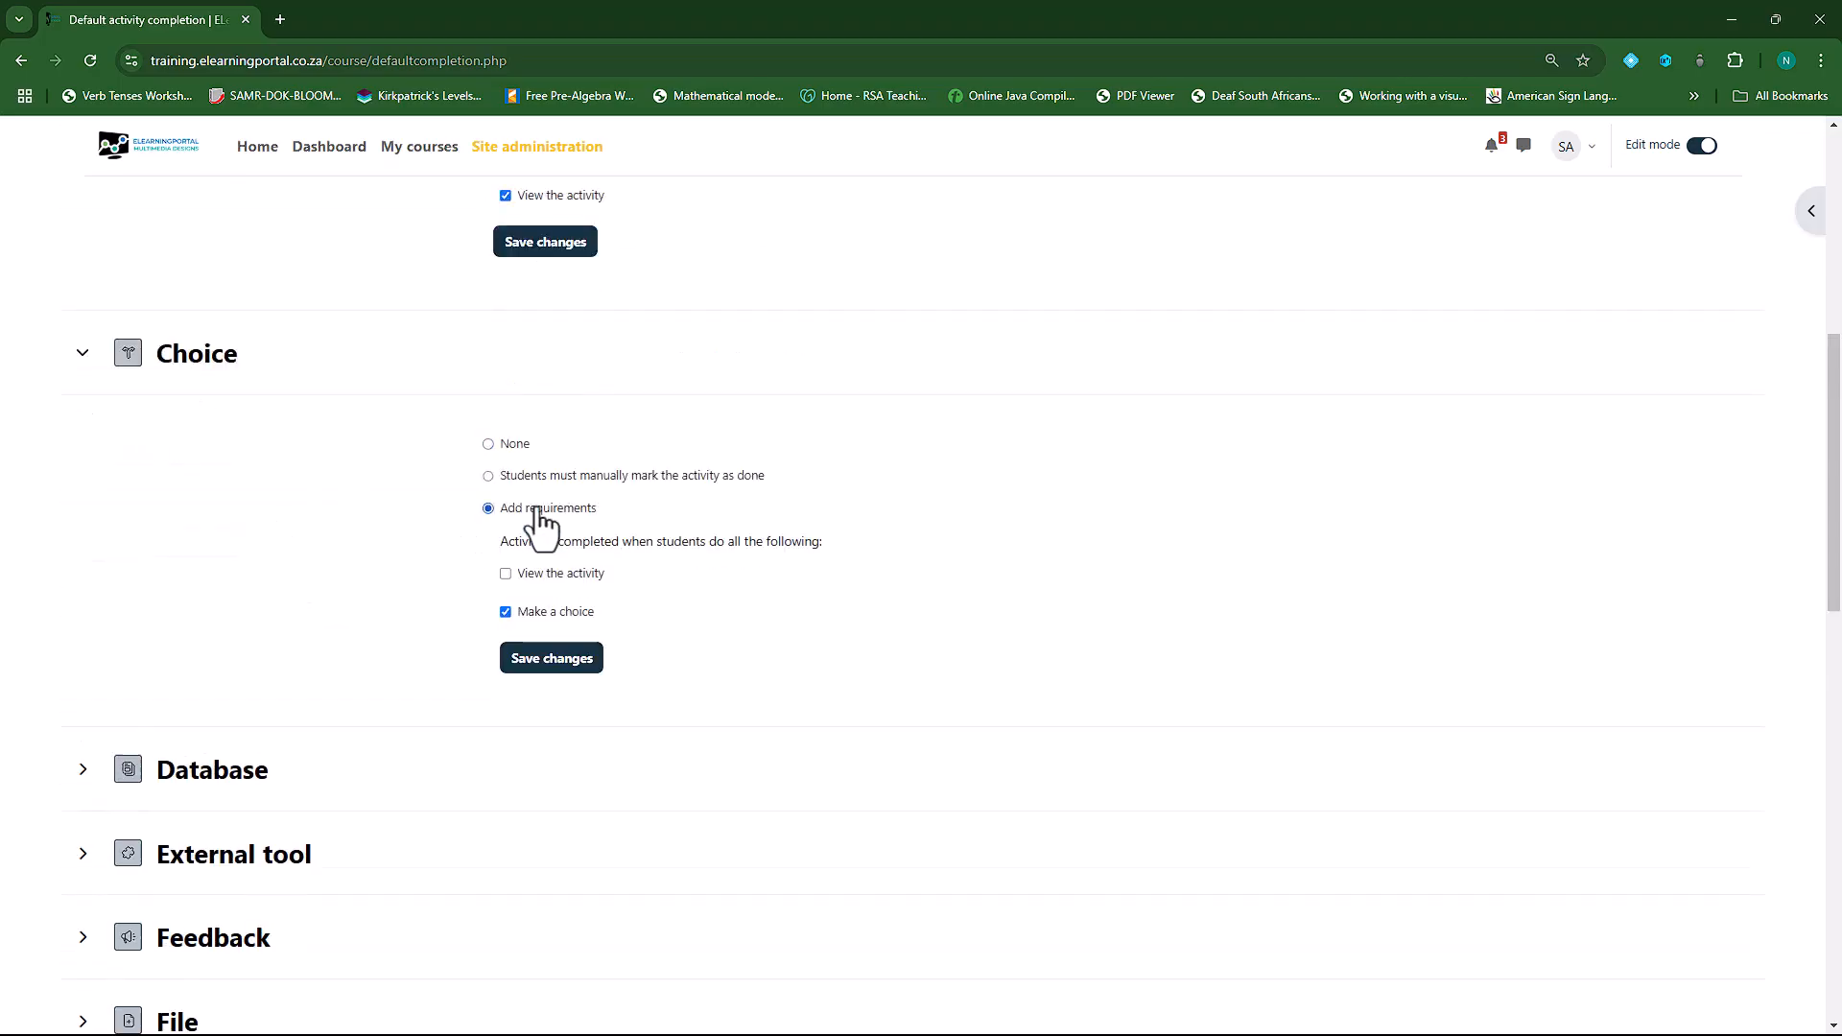
pyautogui.click(547, 667)
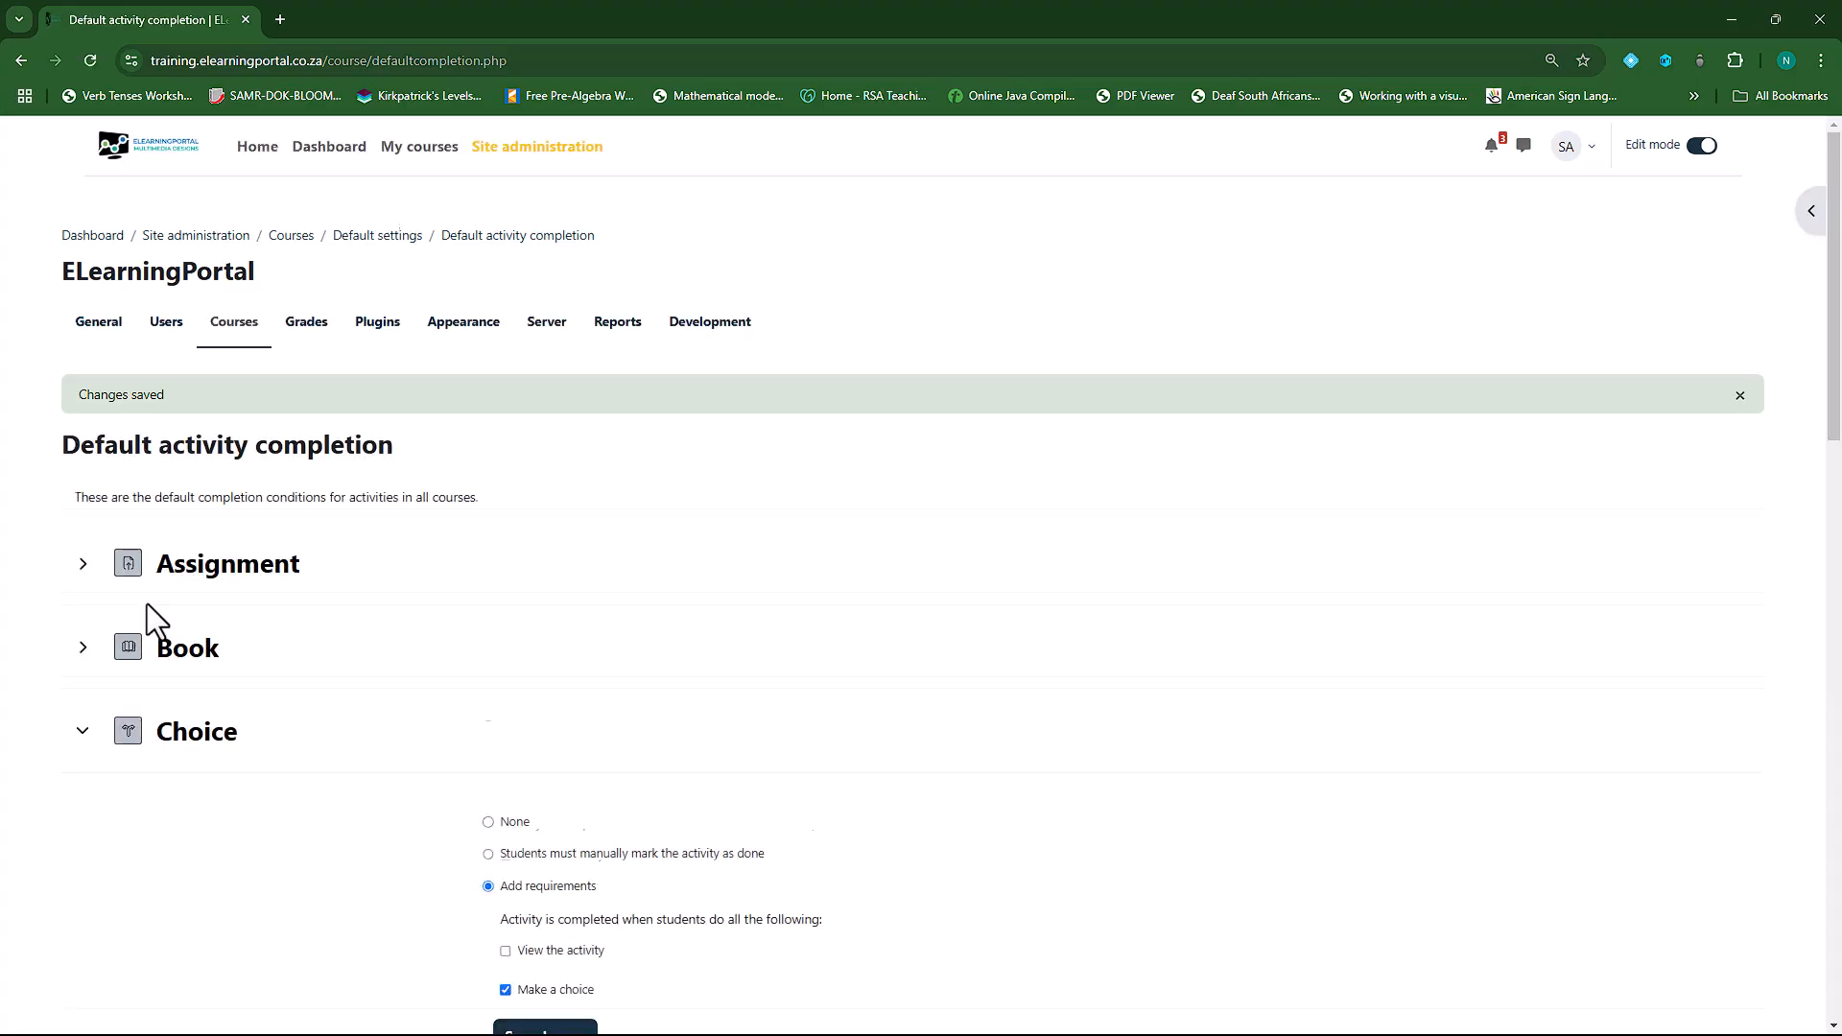
# - Set the default Database completion to Add requirements with View the activity, Add entries 1 and Receive a grade (Any grade), and save
pyautogui.scroll(-3, 144, 604)
pyautogui.click(84, 443)
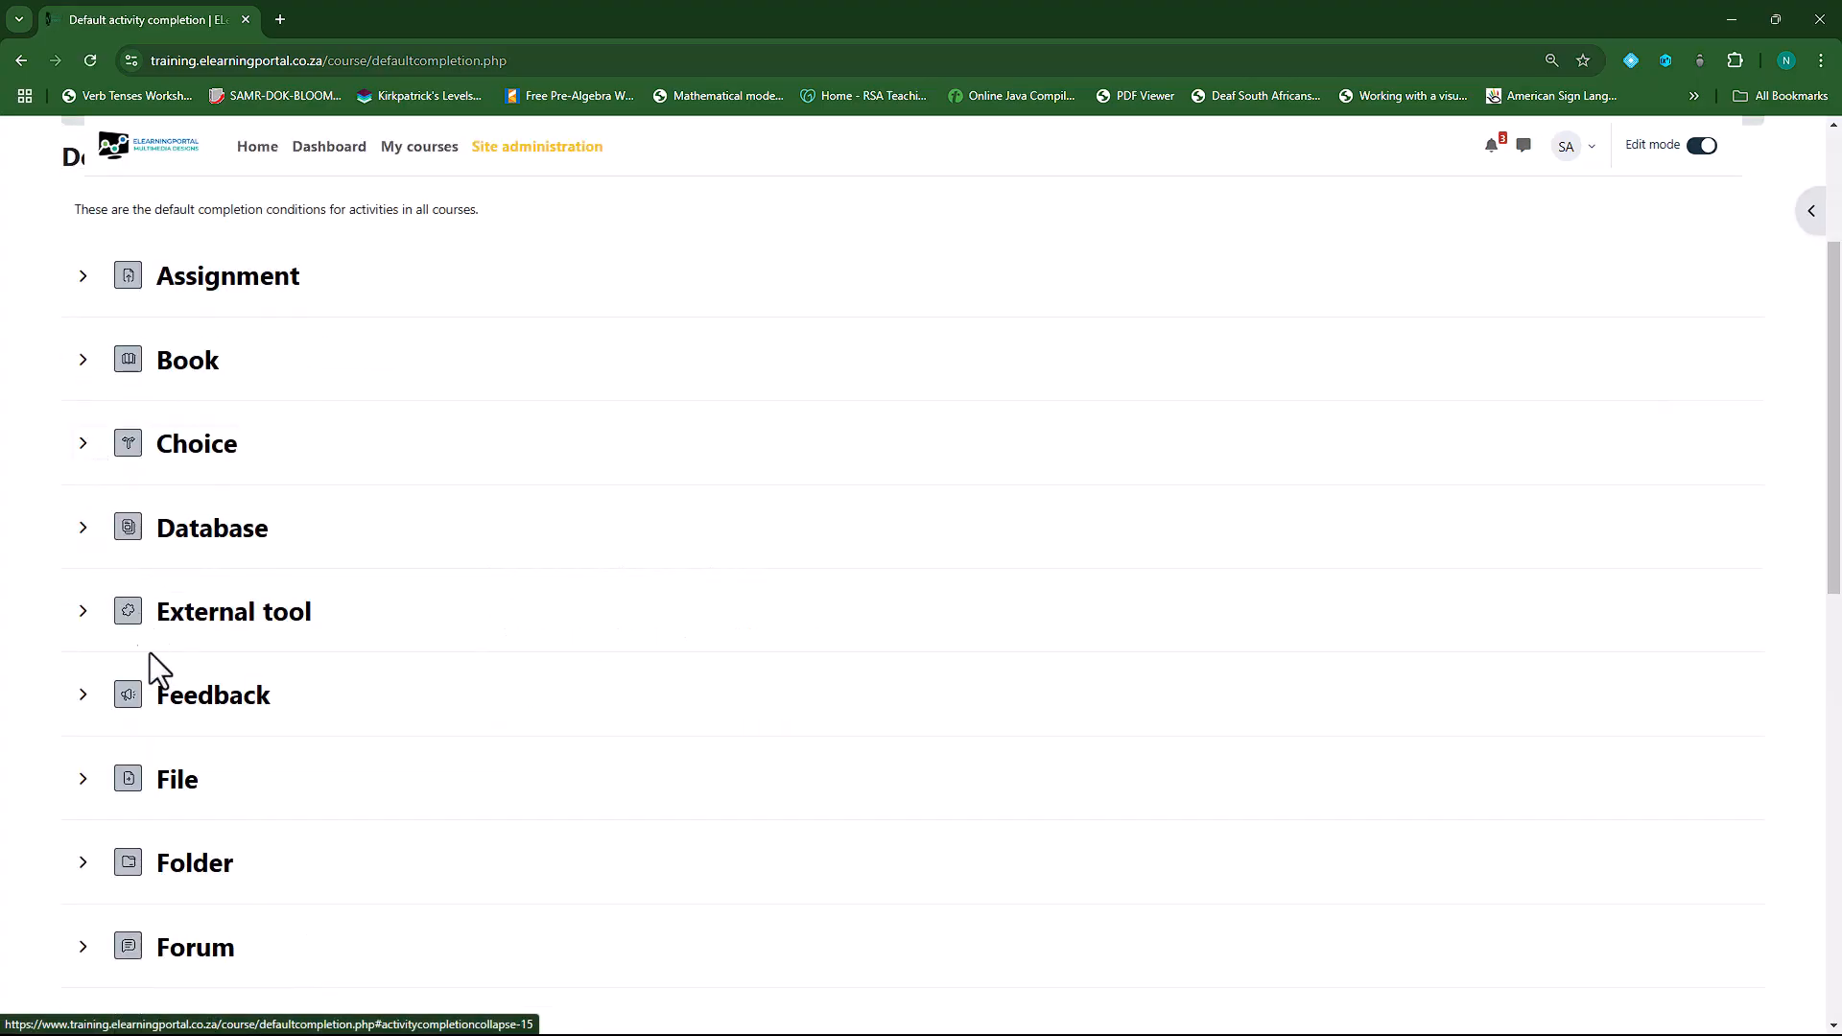
pyautogui.click(89, 535)
pyautogui.scroll(-3, 288, 586)
pyautogui.click(547, 396)
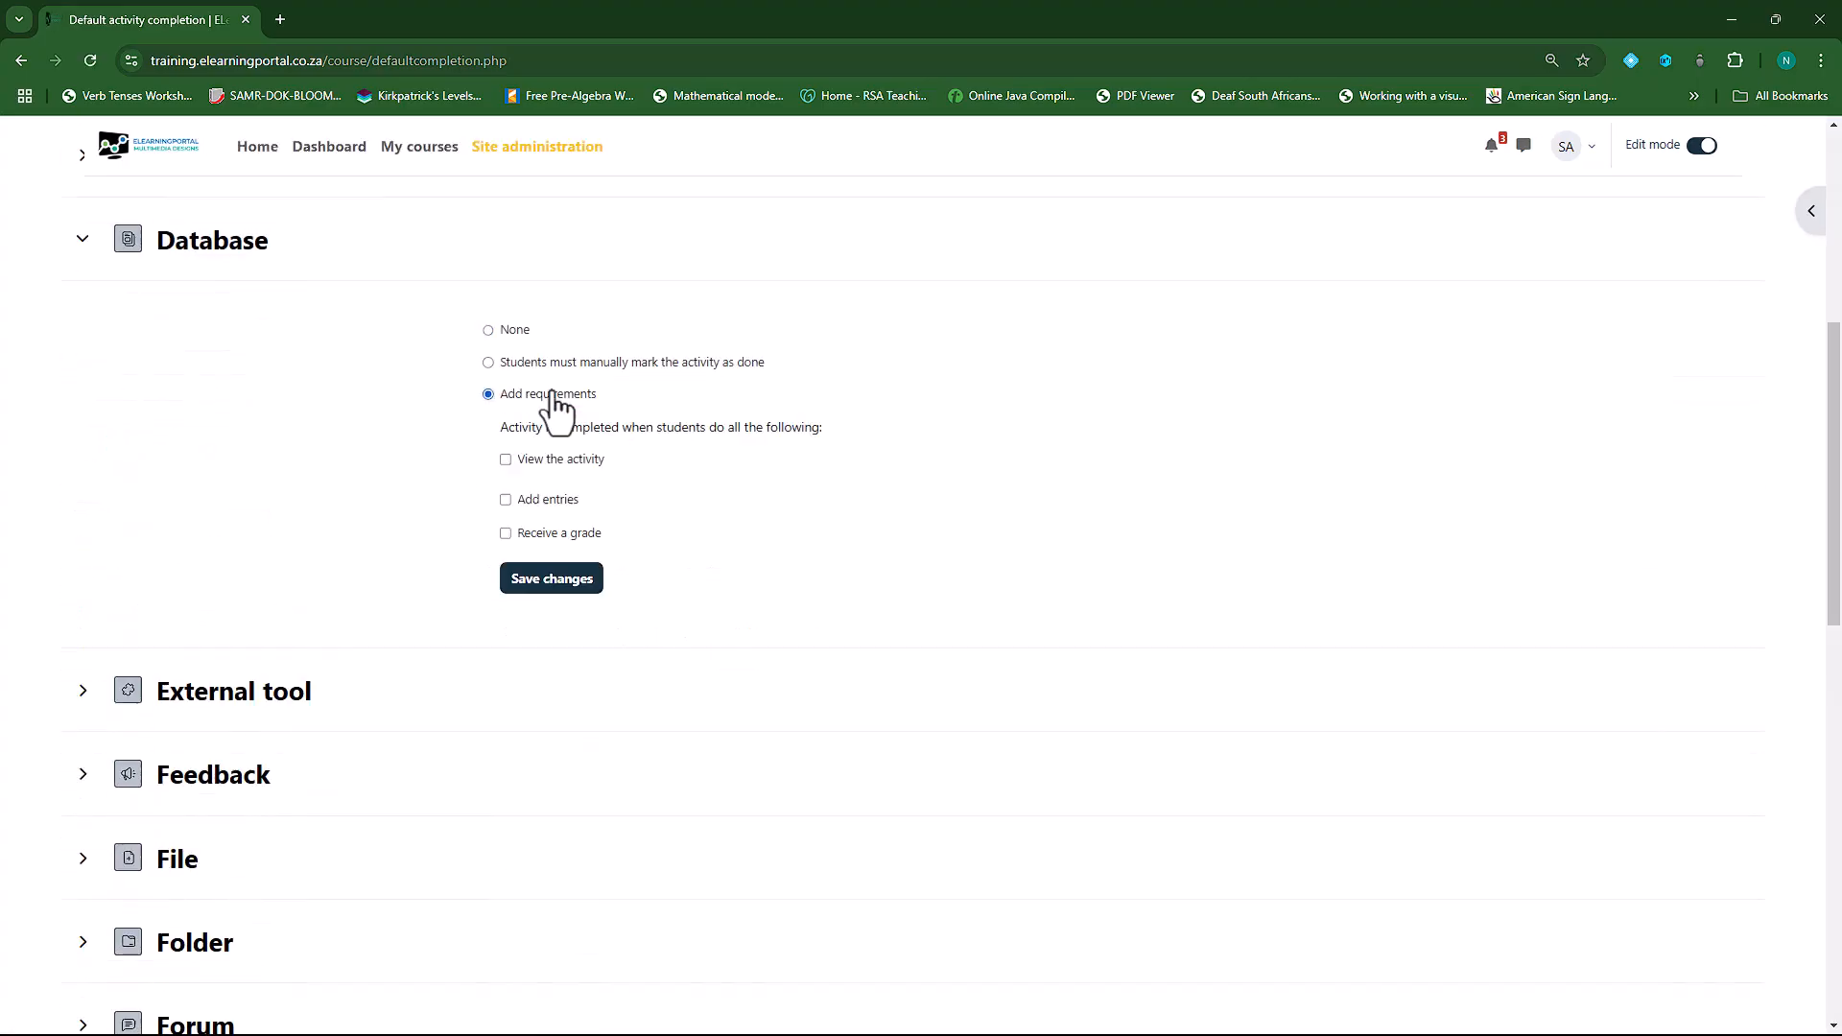
pyautogui.click(534, 463)
pyautogui.click(547, 500)
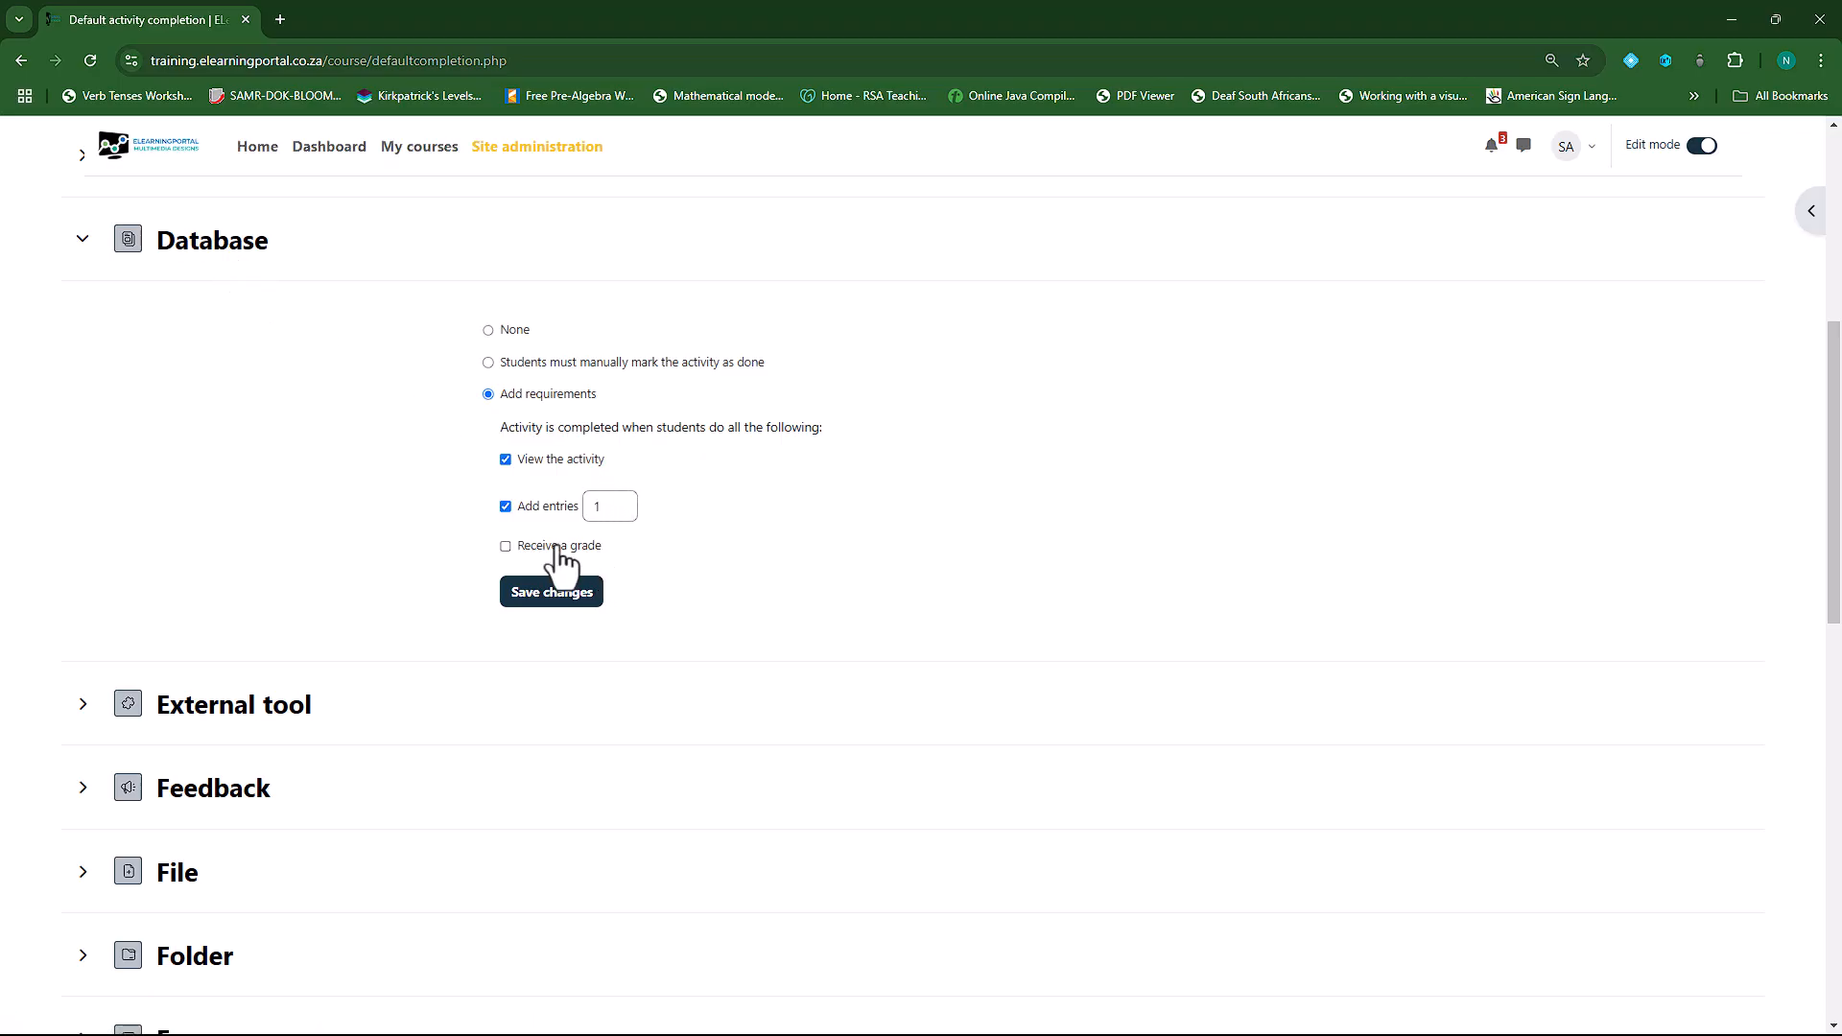
pyautogui.click(505, 546)
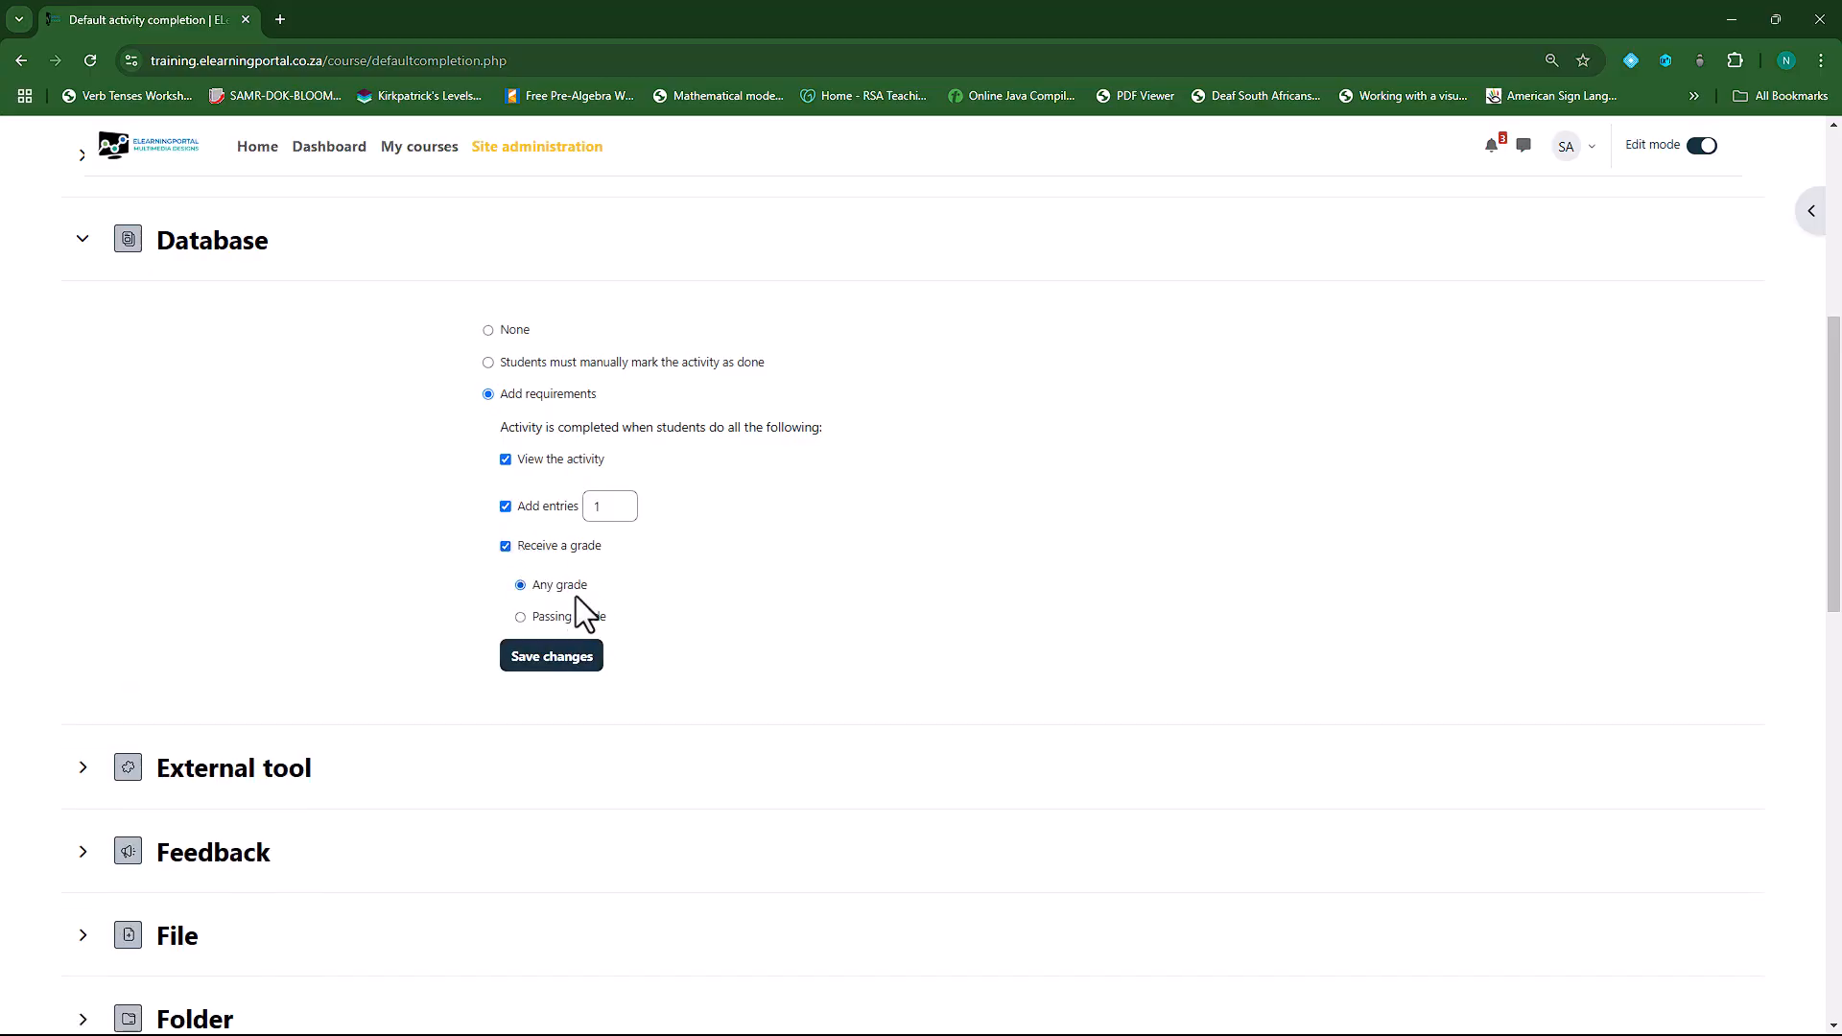
pyautogui.click(551, 656)
# - Set the default External tool completion to Add requirements with View the activity and Receive a grade (Any grade), and save
pyautogui.scroll(-3, 195, 575)
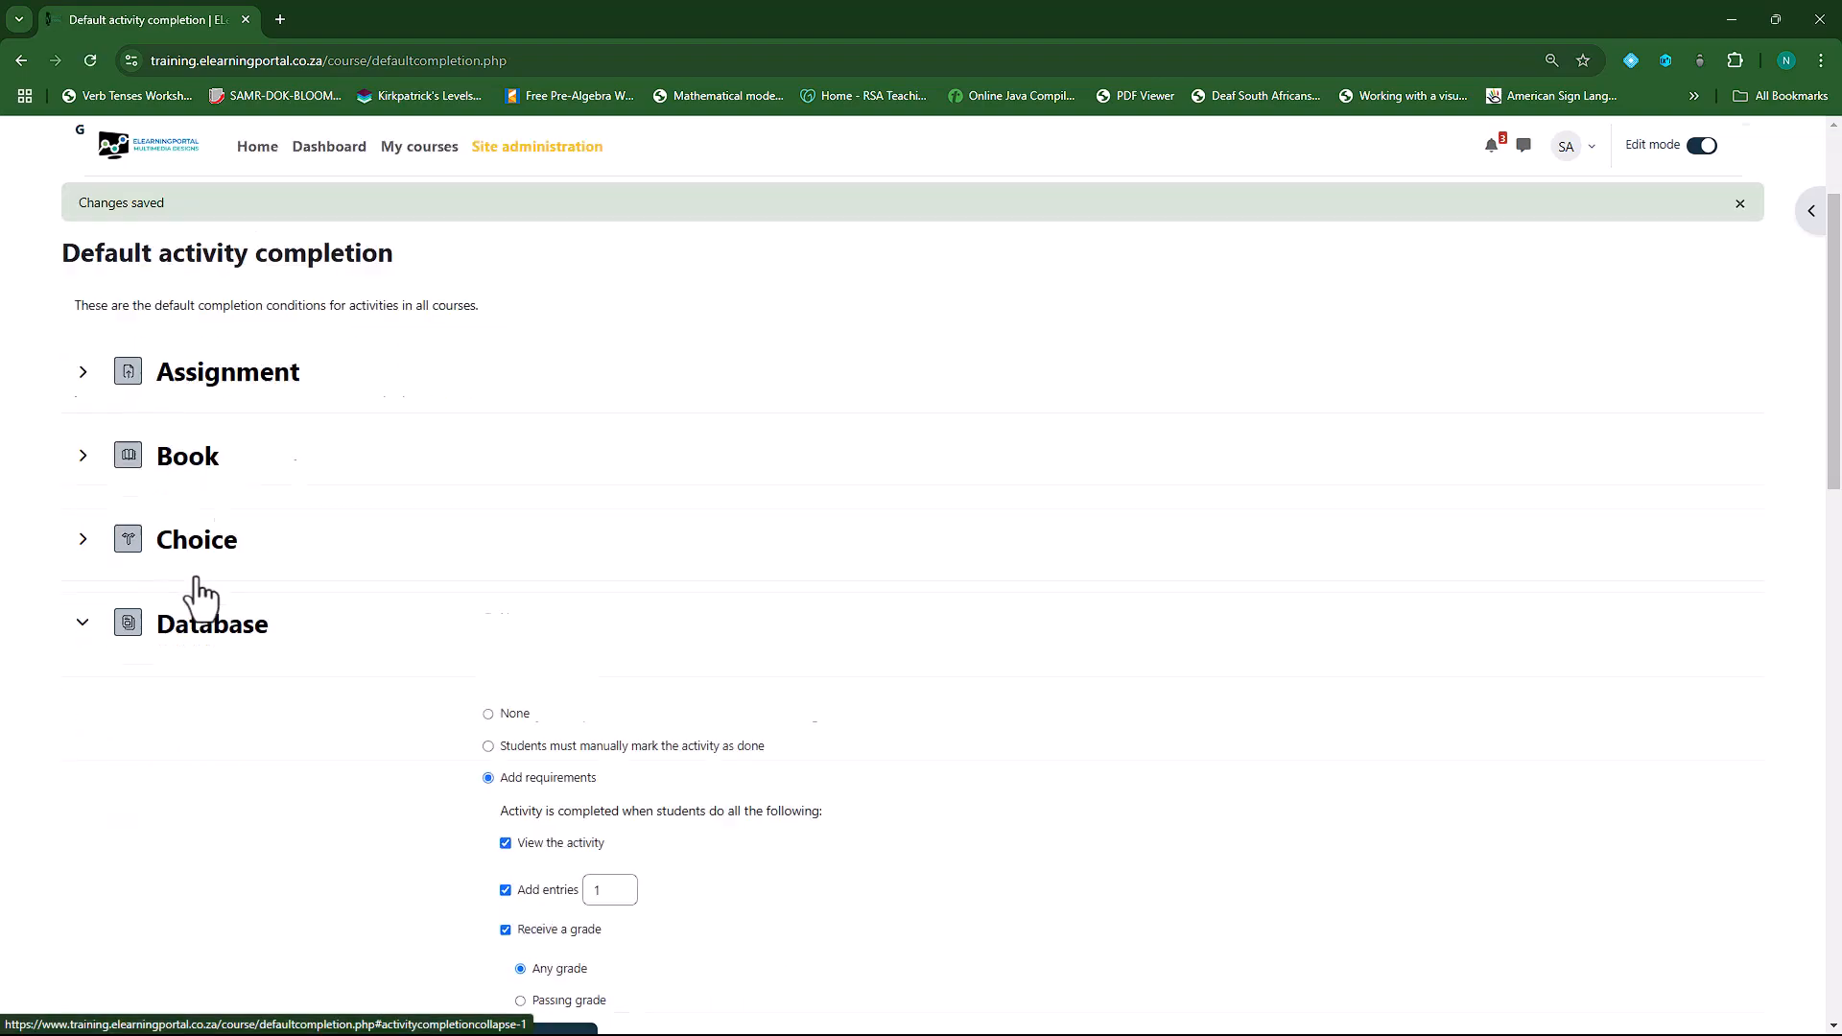
pyautogui.click(82, 527)
pyautogui.scroll(-2, 90, 653)
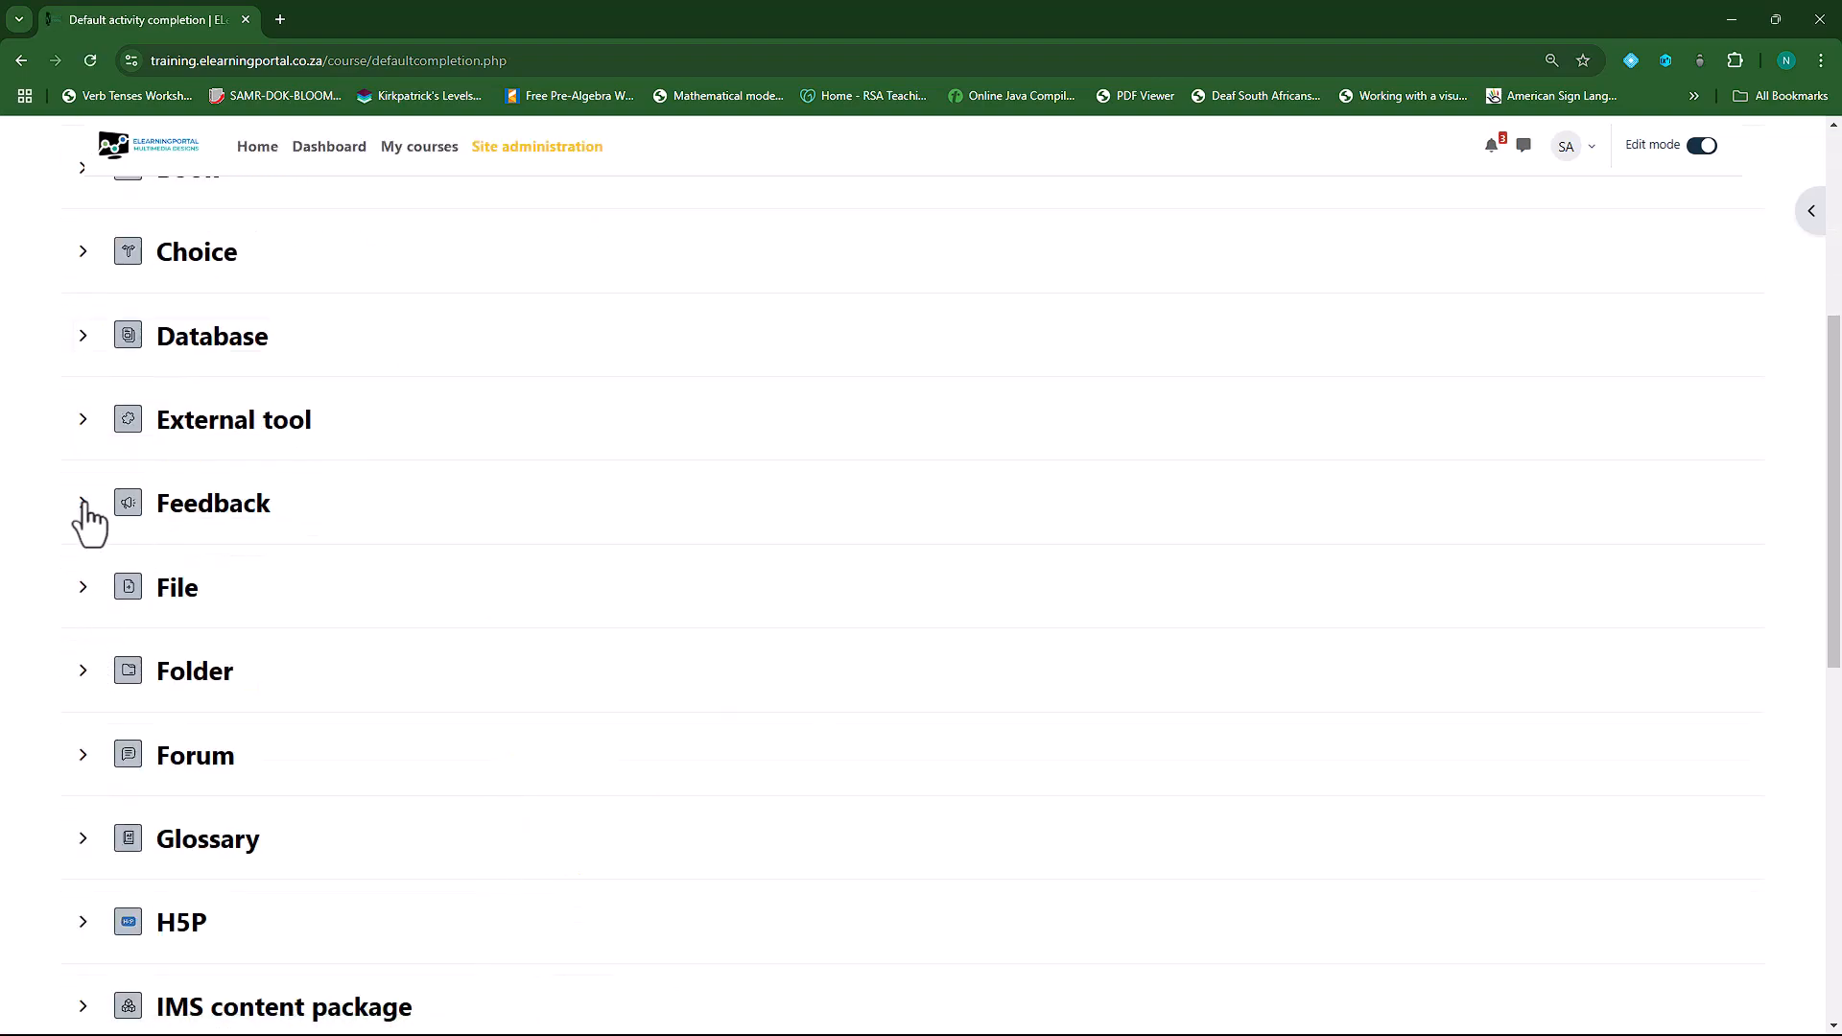
pyautogui.click(82, 502)
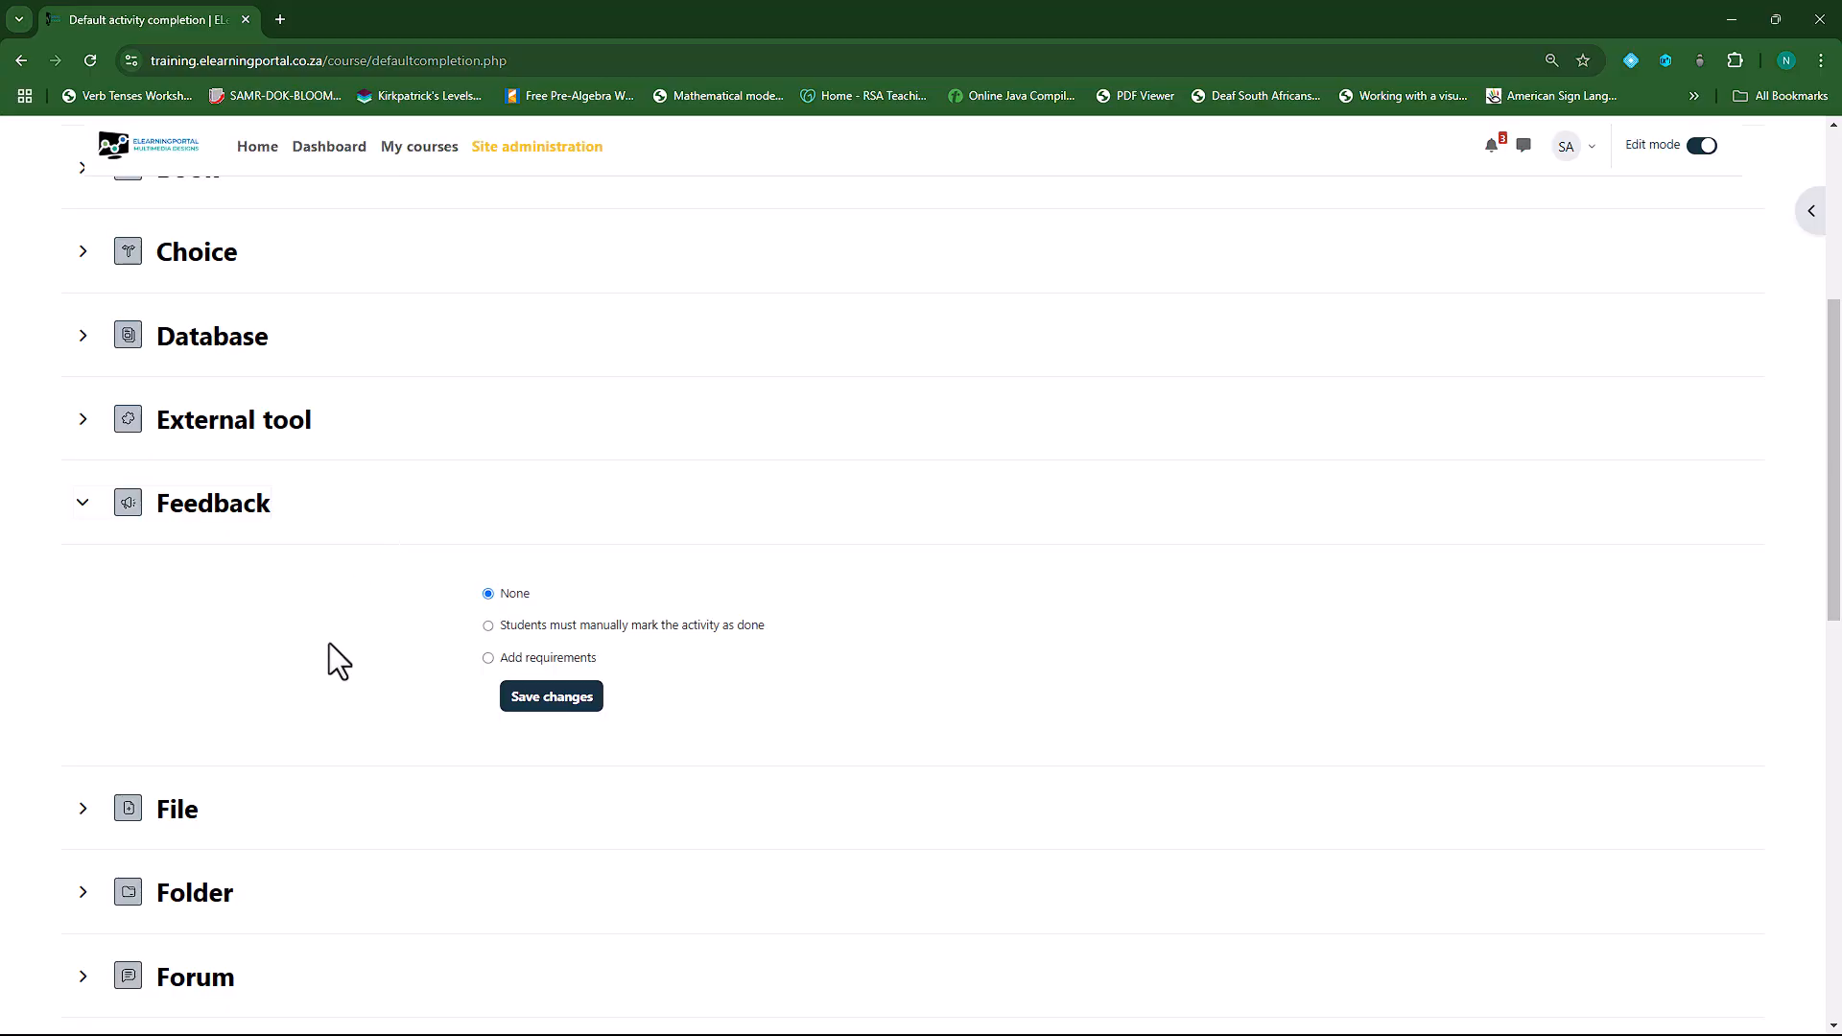
pyautogui.click(84, 420)
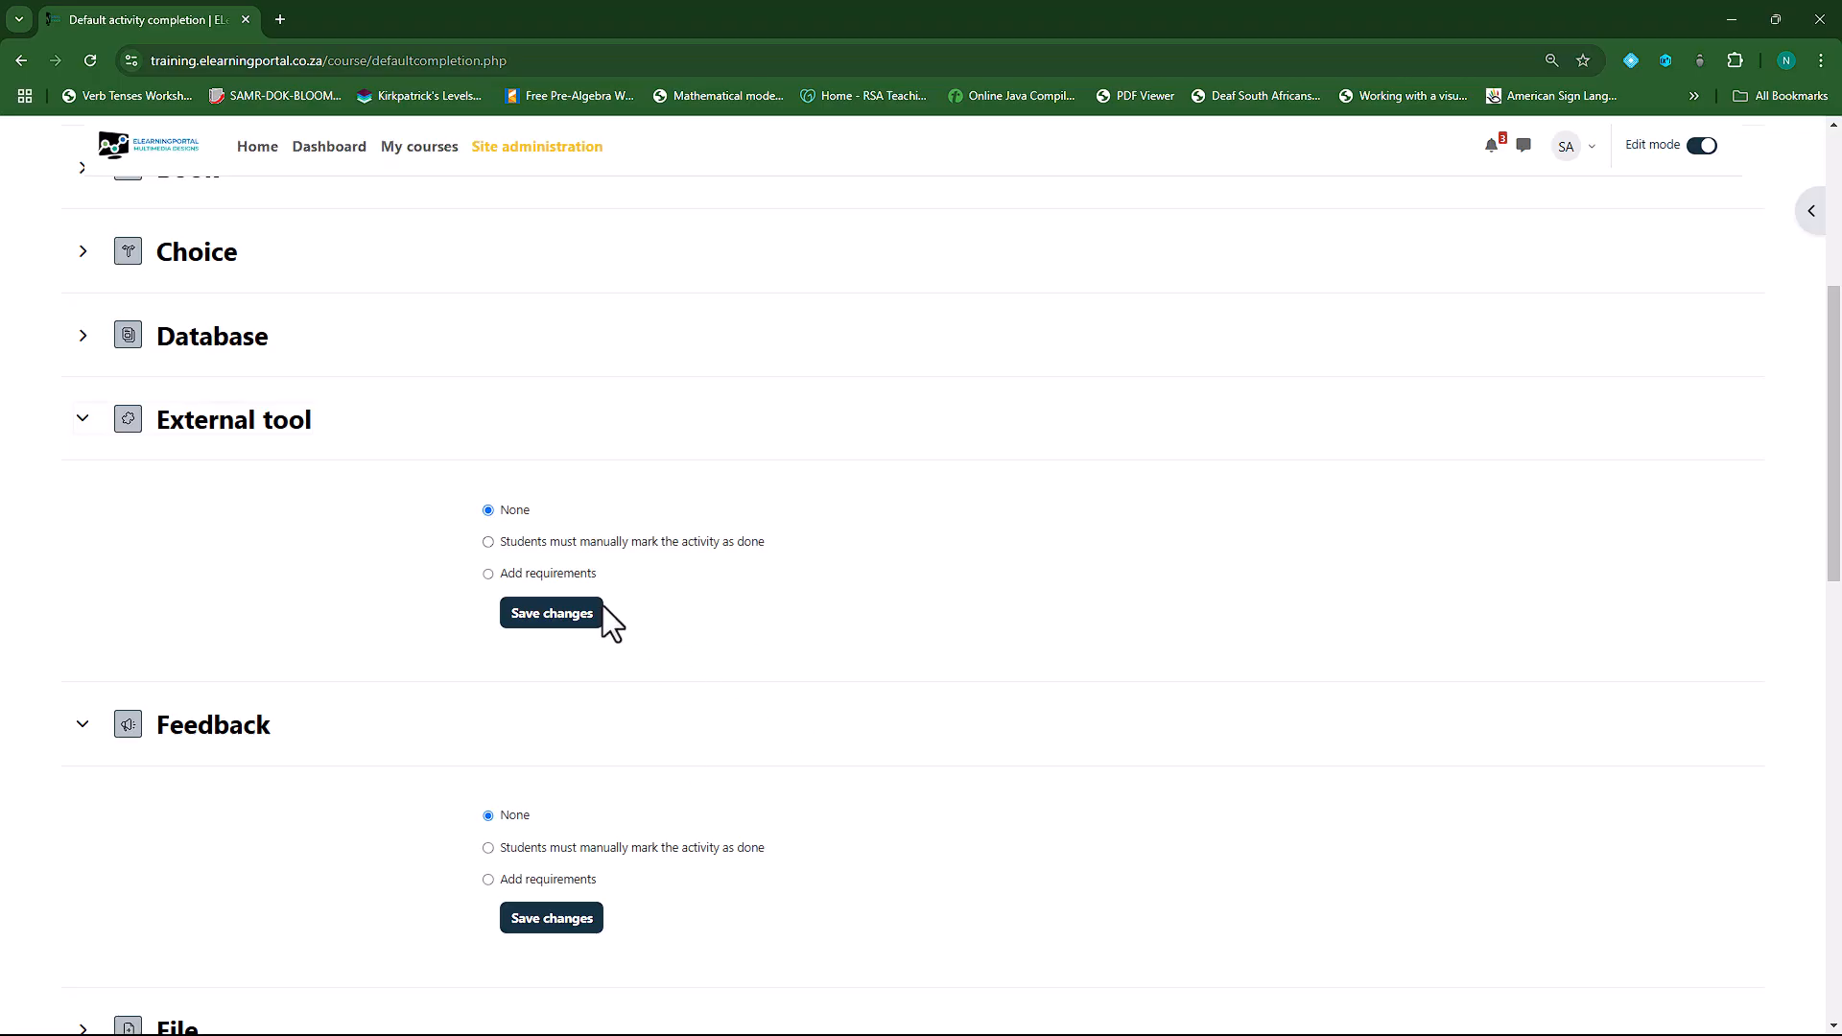
pyautogui.click(572, 575)
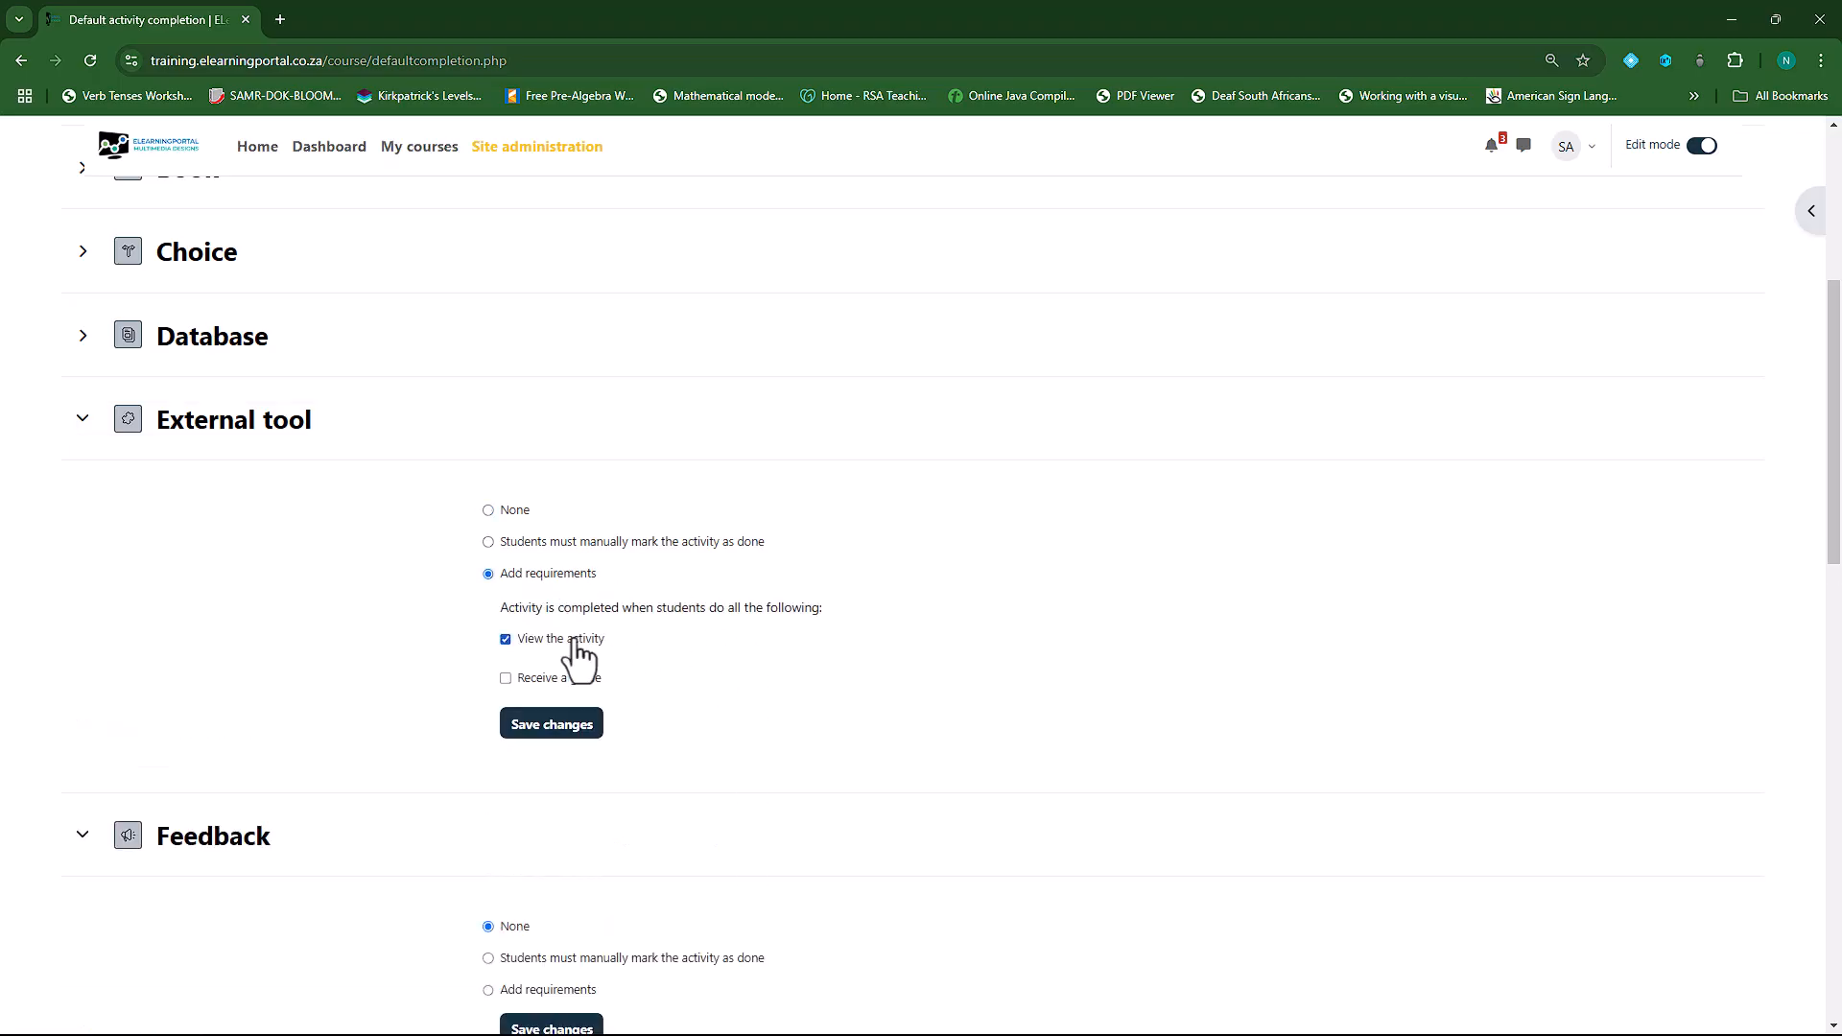
pyautogui.click(524, 679)
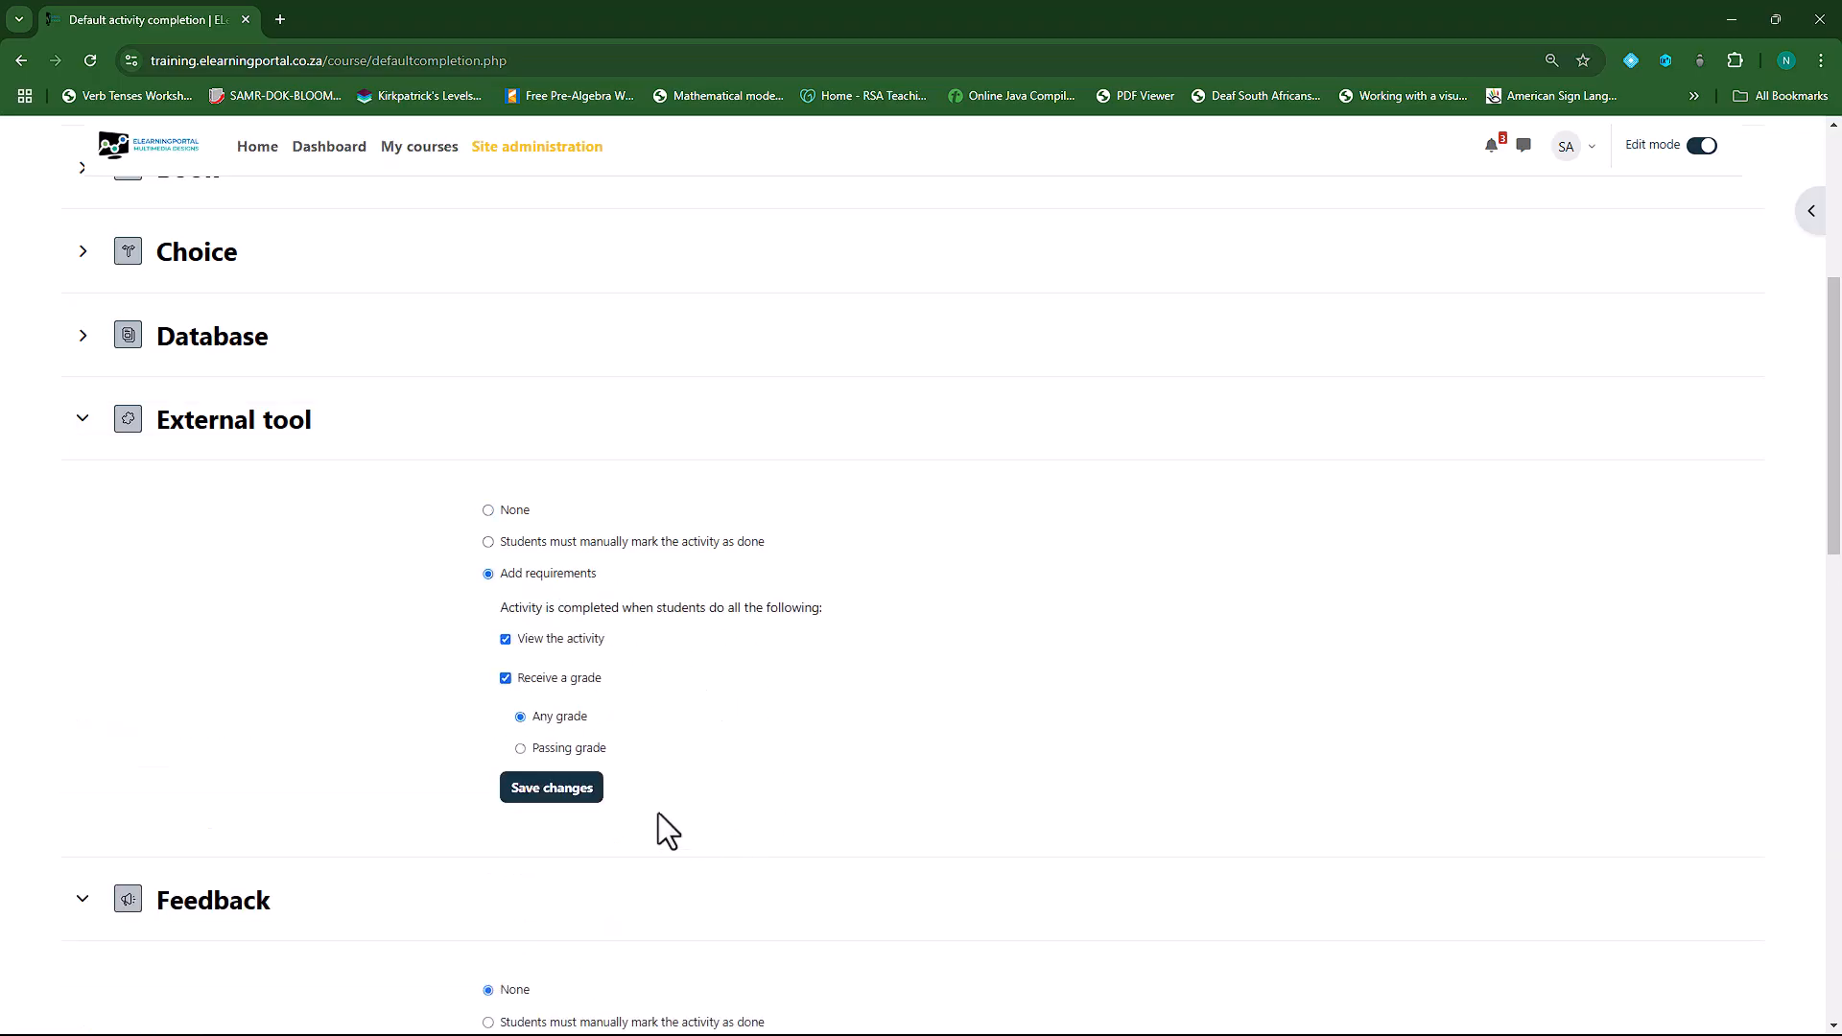
pyautogui.click(552, 793)
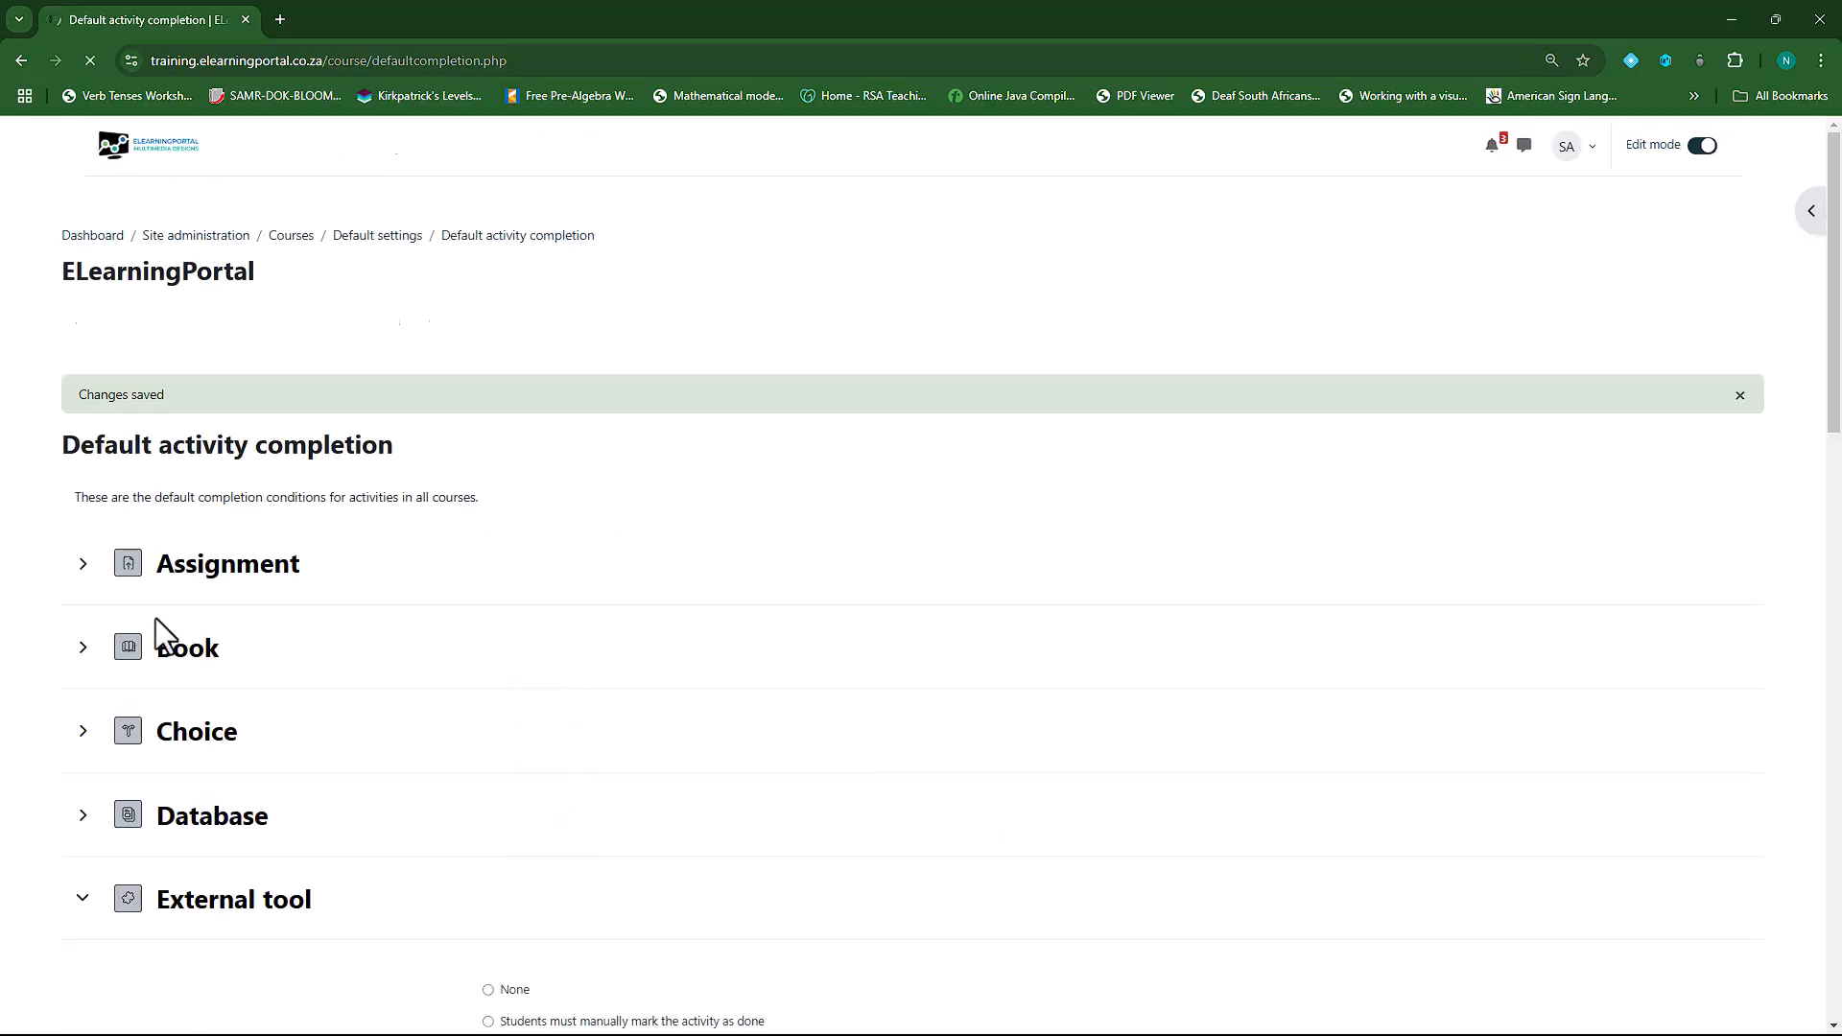
# - Set the default Feedback completion to Add requirements with View the activity and Submit feedback, and save
pyautogui.scroll(-6, 154, 616)
pyautogui.scroll(-4, 163, 633)
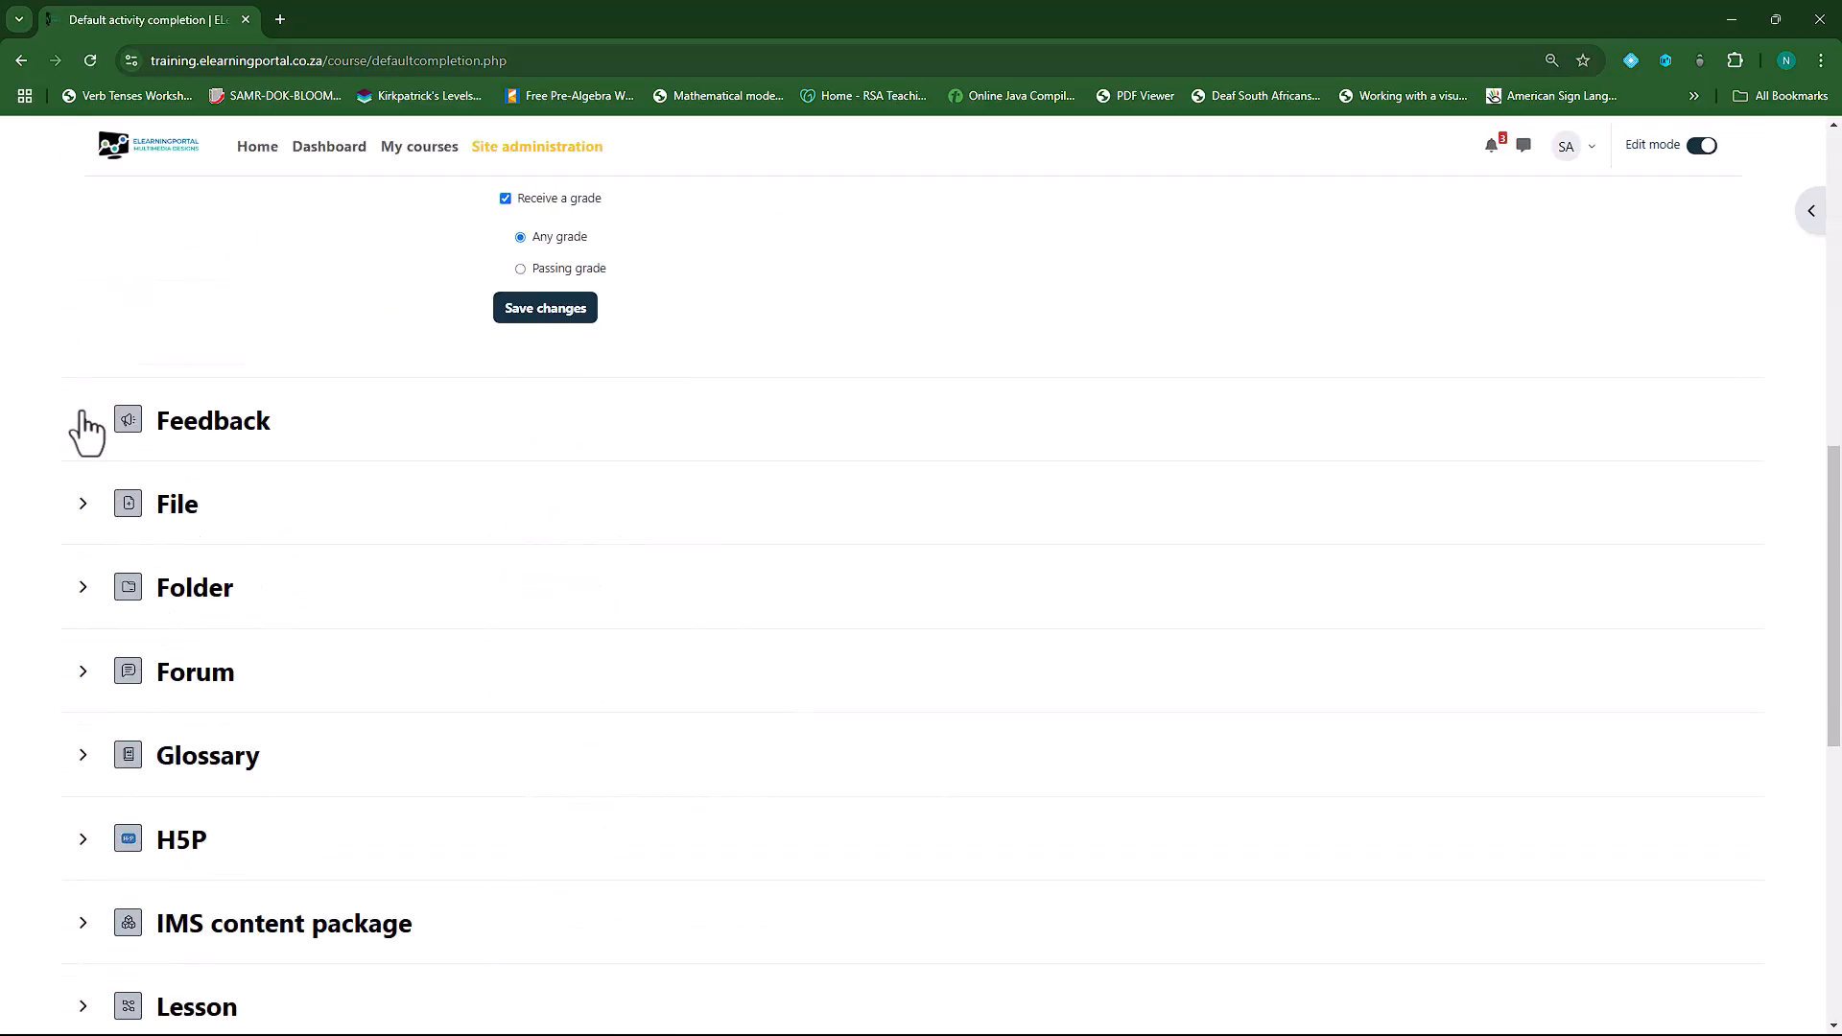
pyautogui.click(82, 419)
pyautogui.click(538, 576)
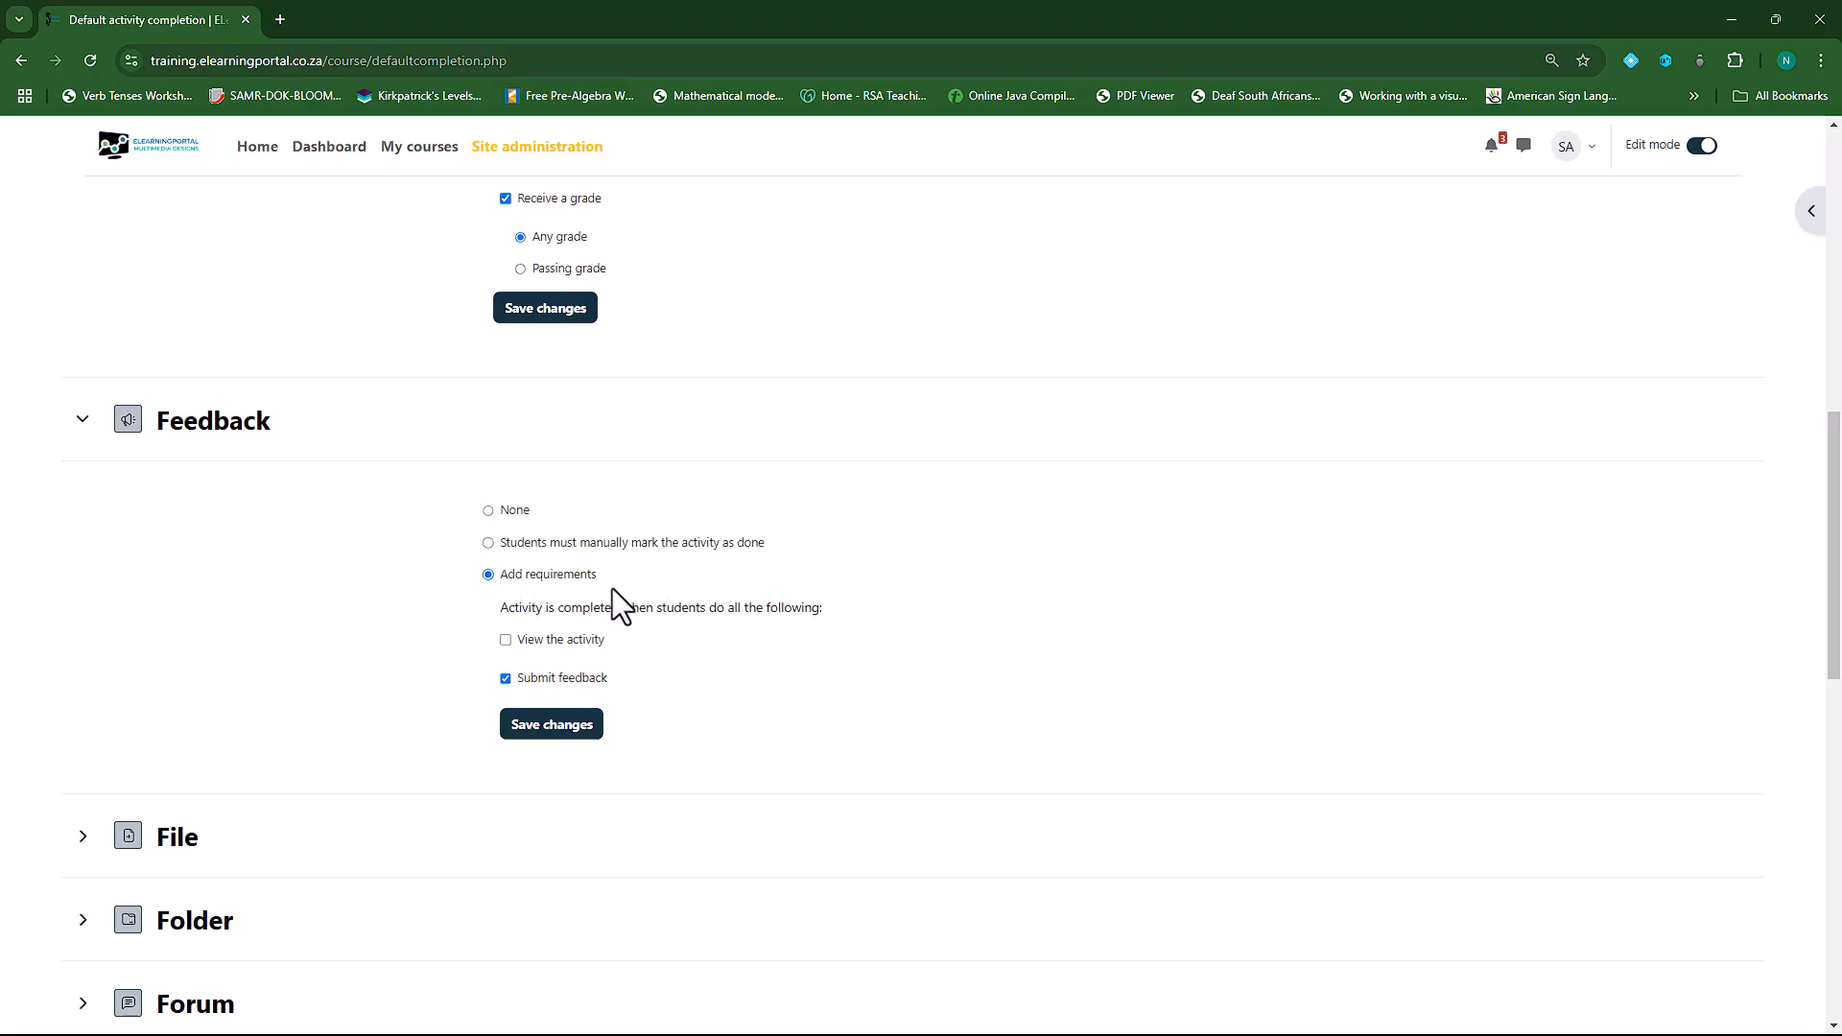
pyautogui.click(559, 641)
pyautogui.click(527, 725)
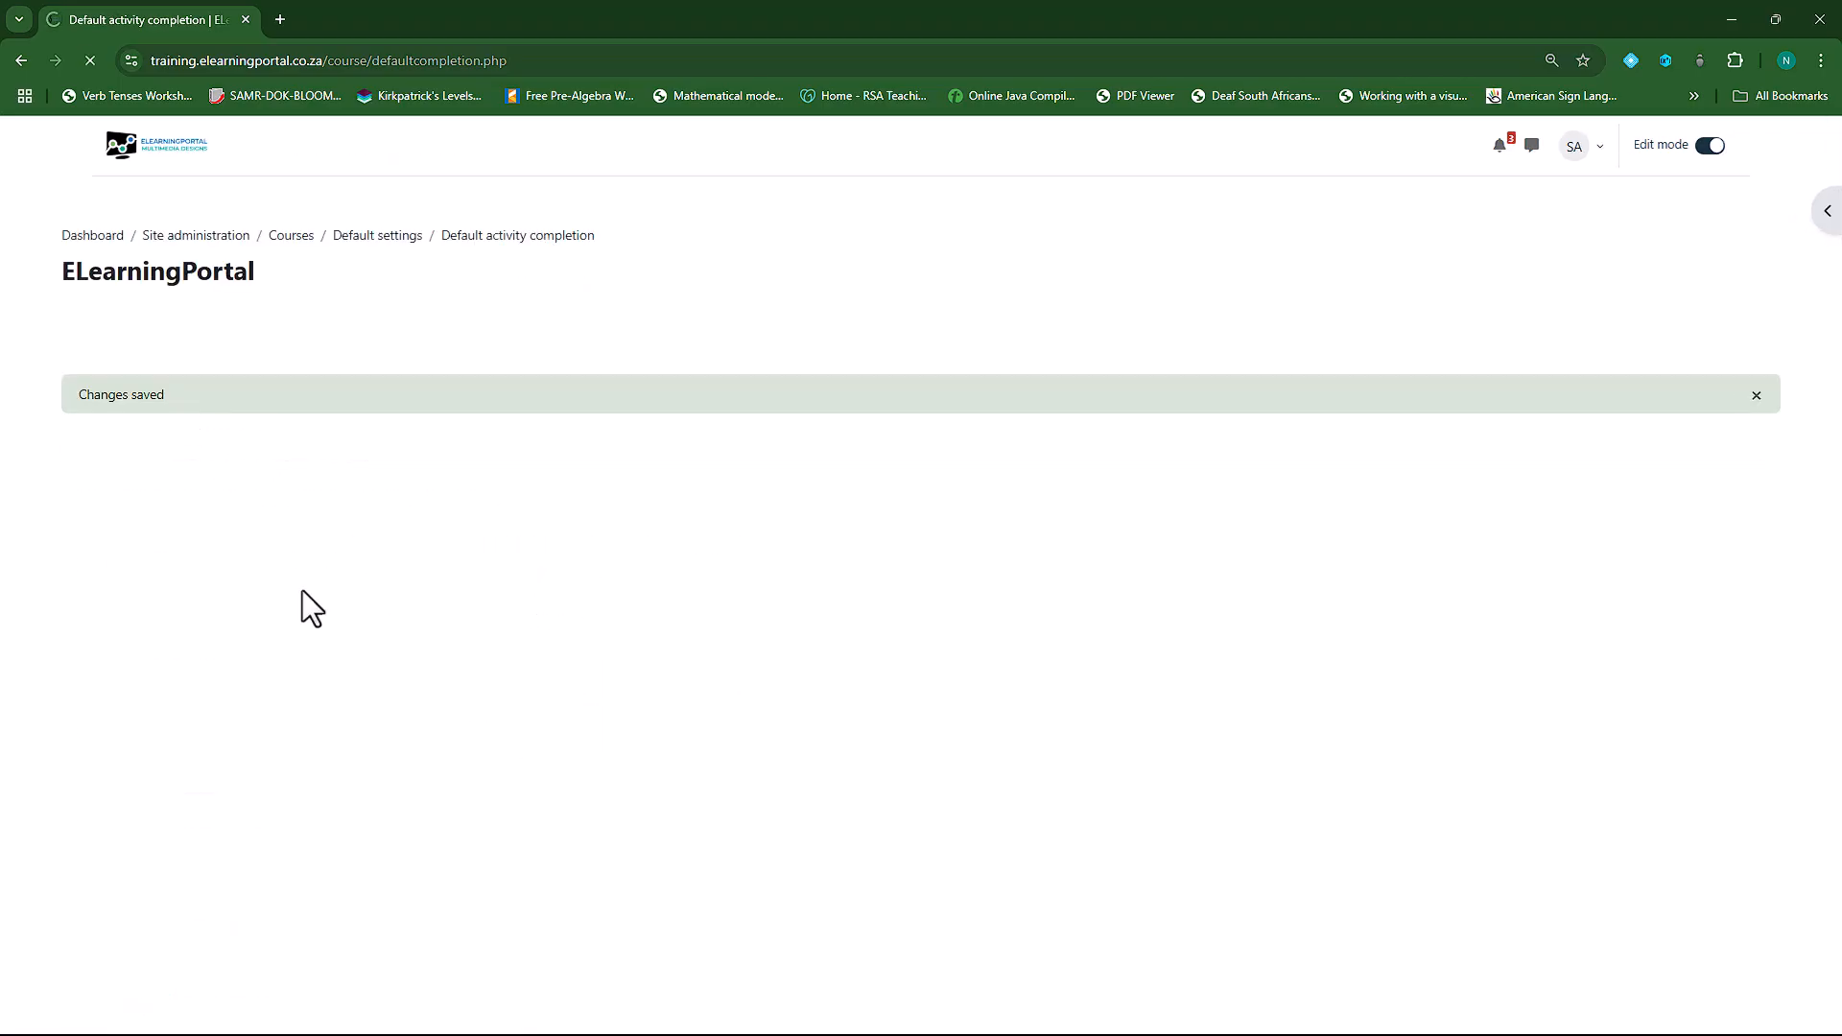
# - Set the default File completion to Add requirements with View the activity, and save
pyautogui.scroll(-5, 303, 605)
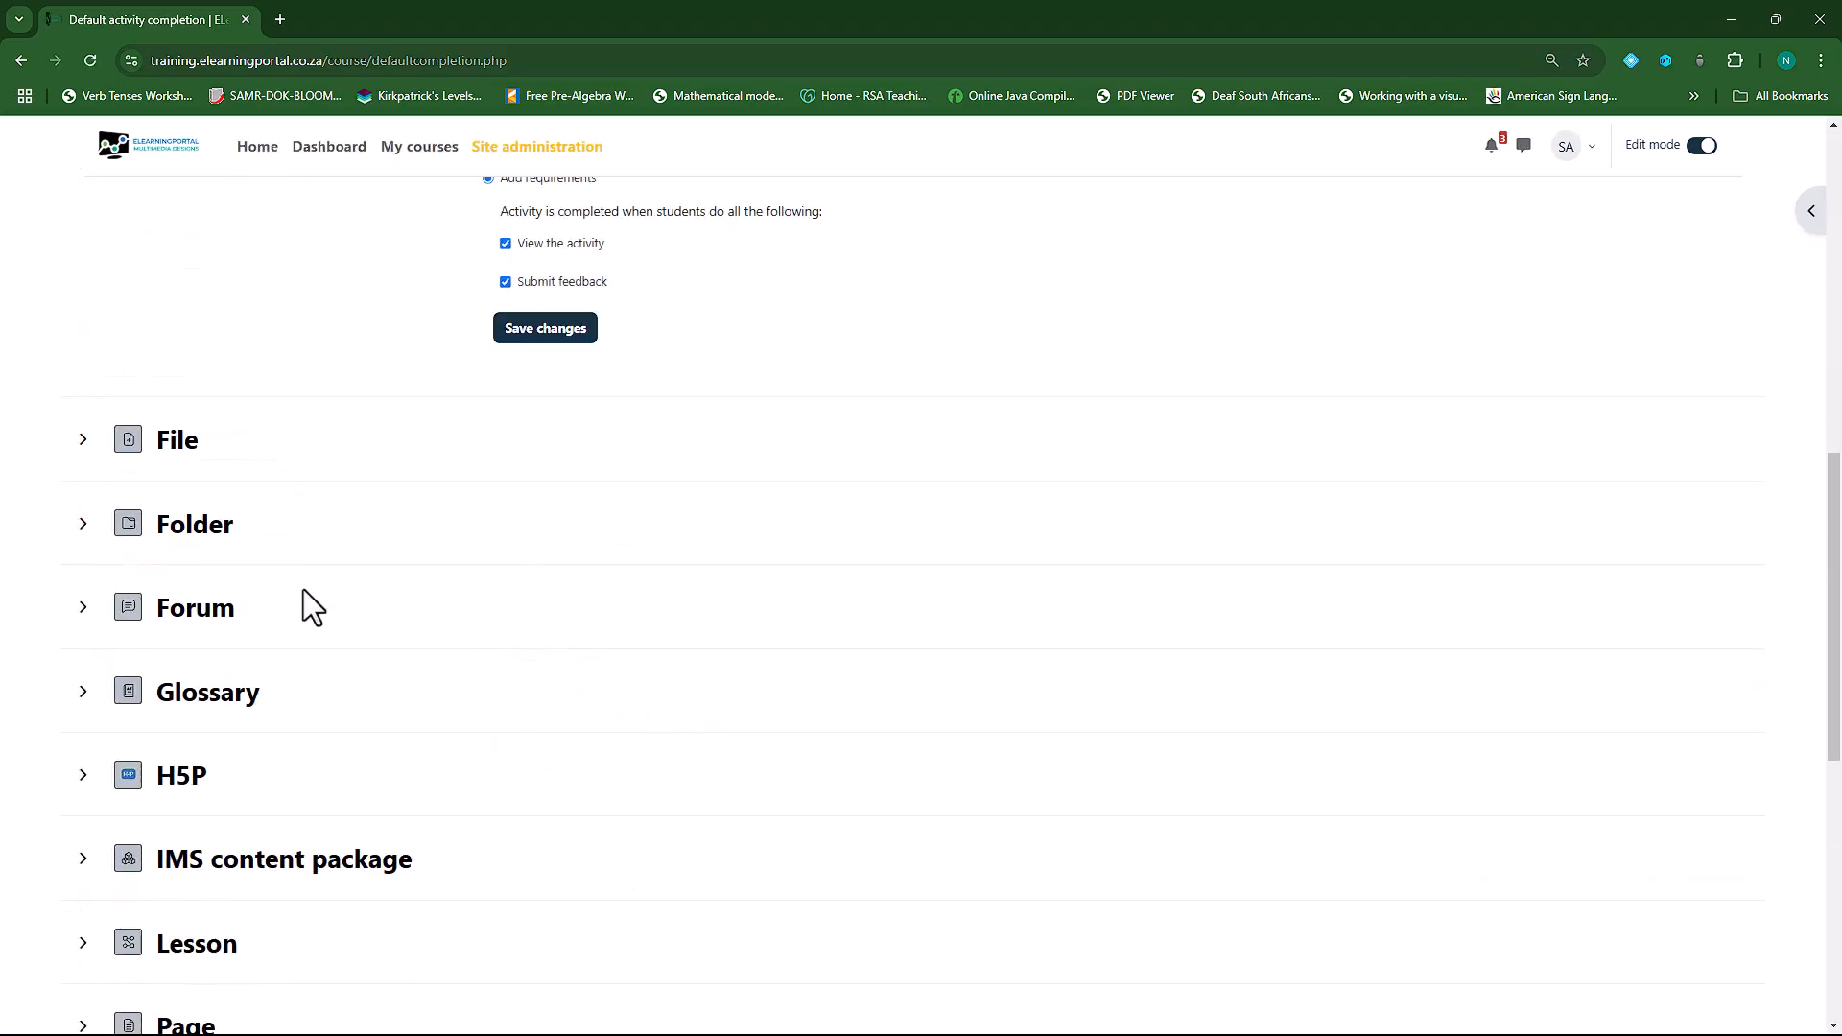
pyautogui.click(90, 449)
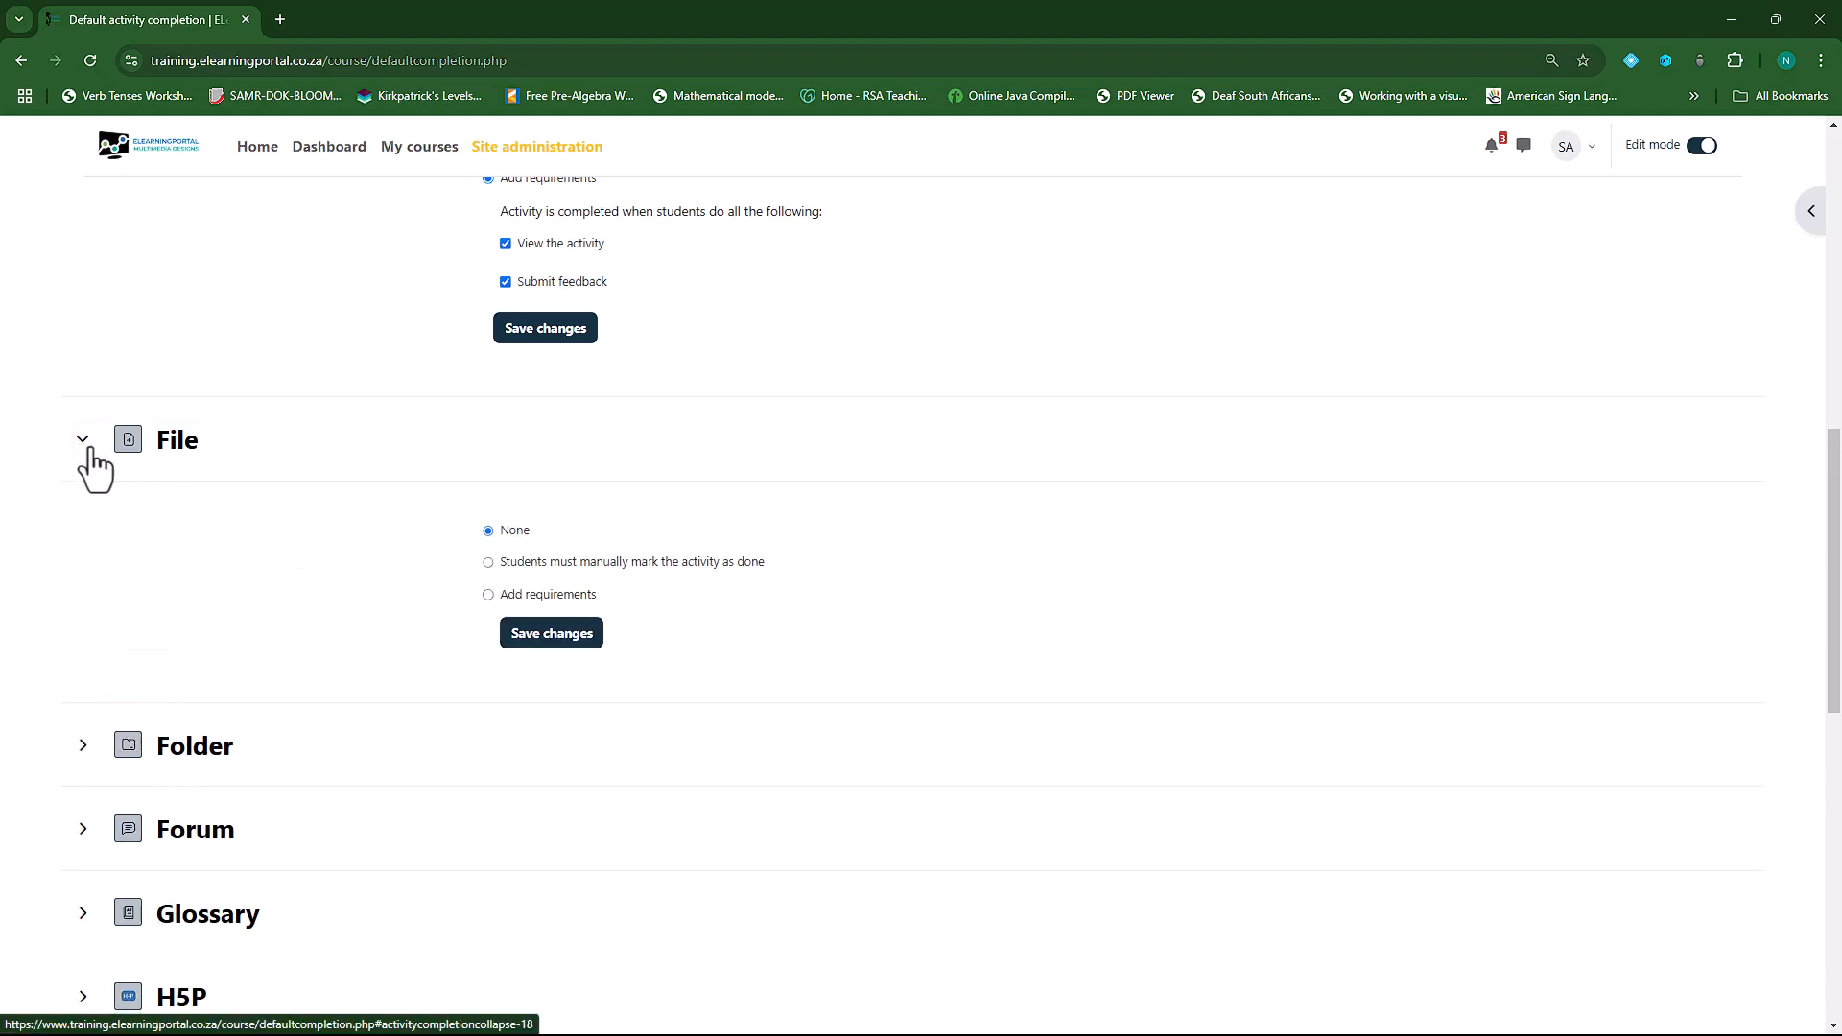
pyautogui.click(543, 596)
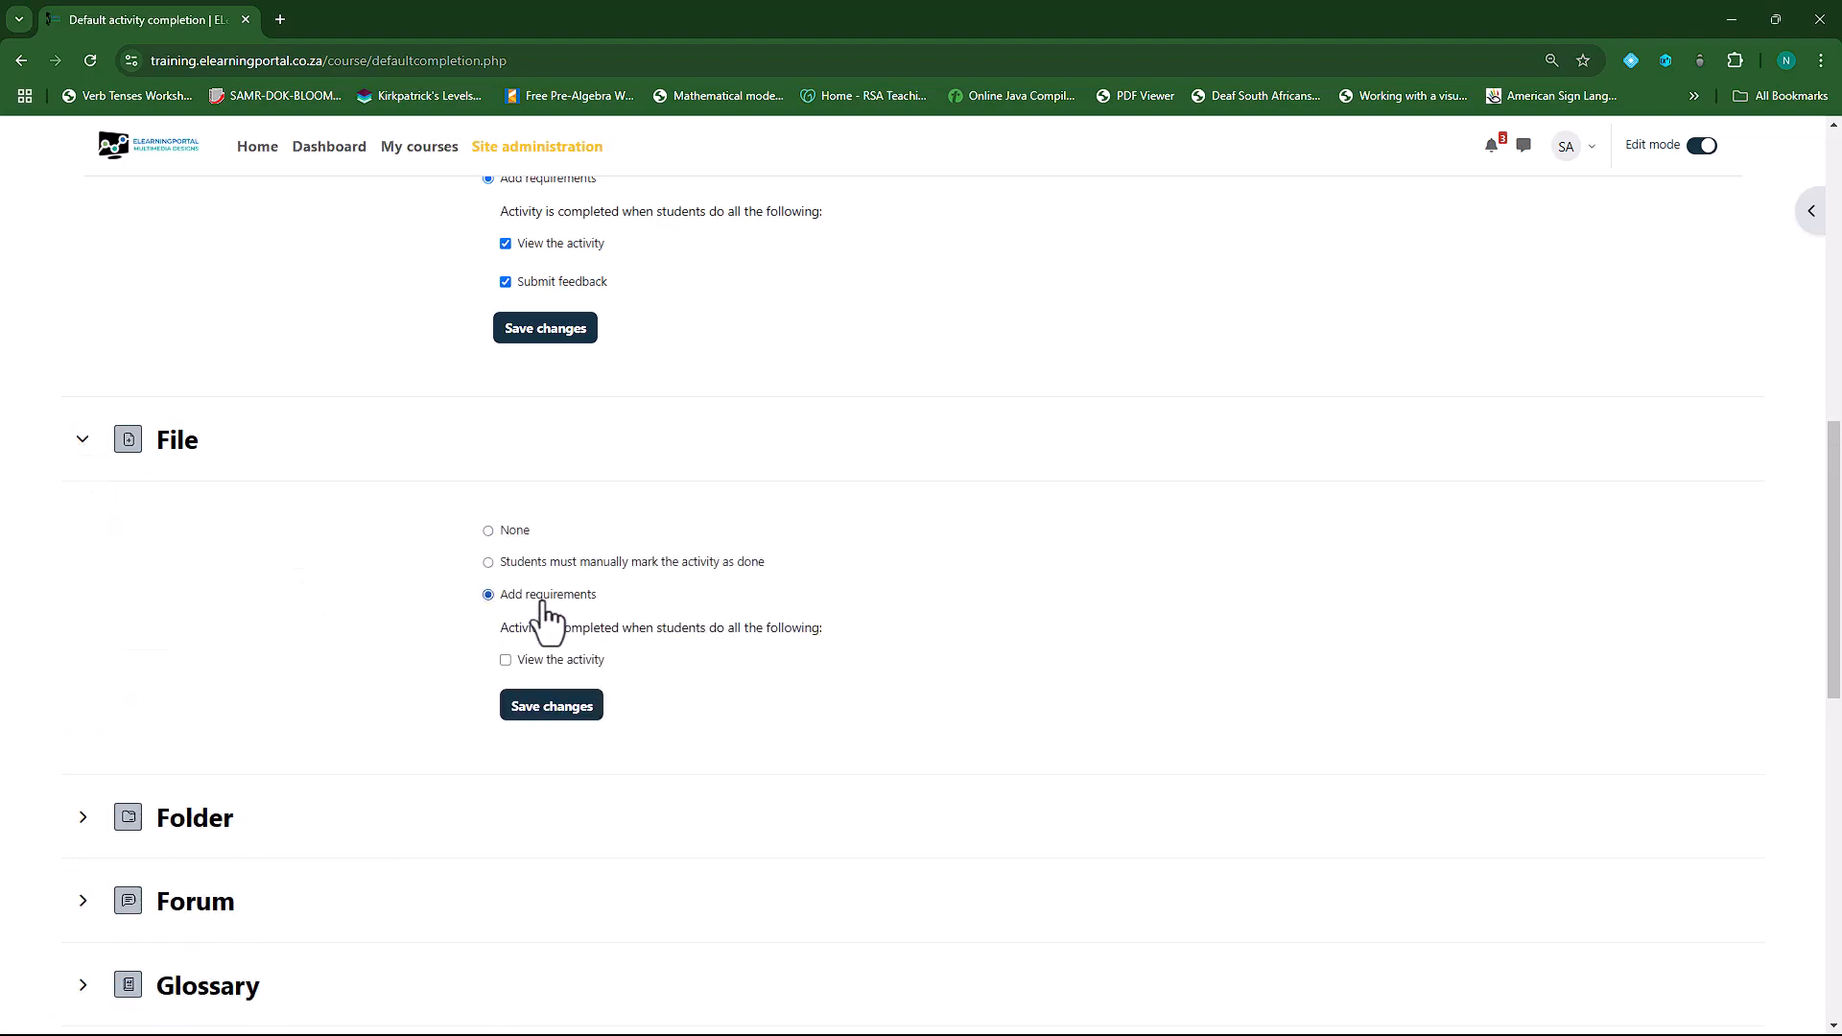
pyautogui.click(566, 712)
# - Check the conditions offered for Folder under Add requirements, and collapse the section without saving
pyautogui.scroll(-7, 251, 587)
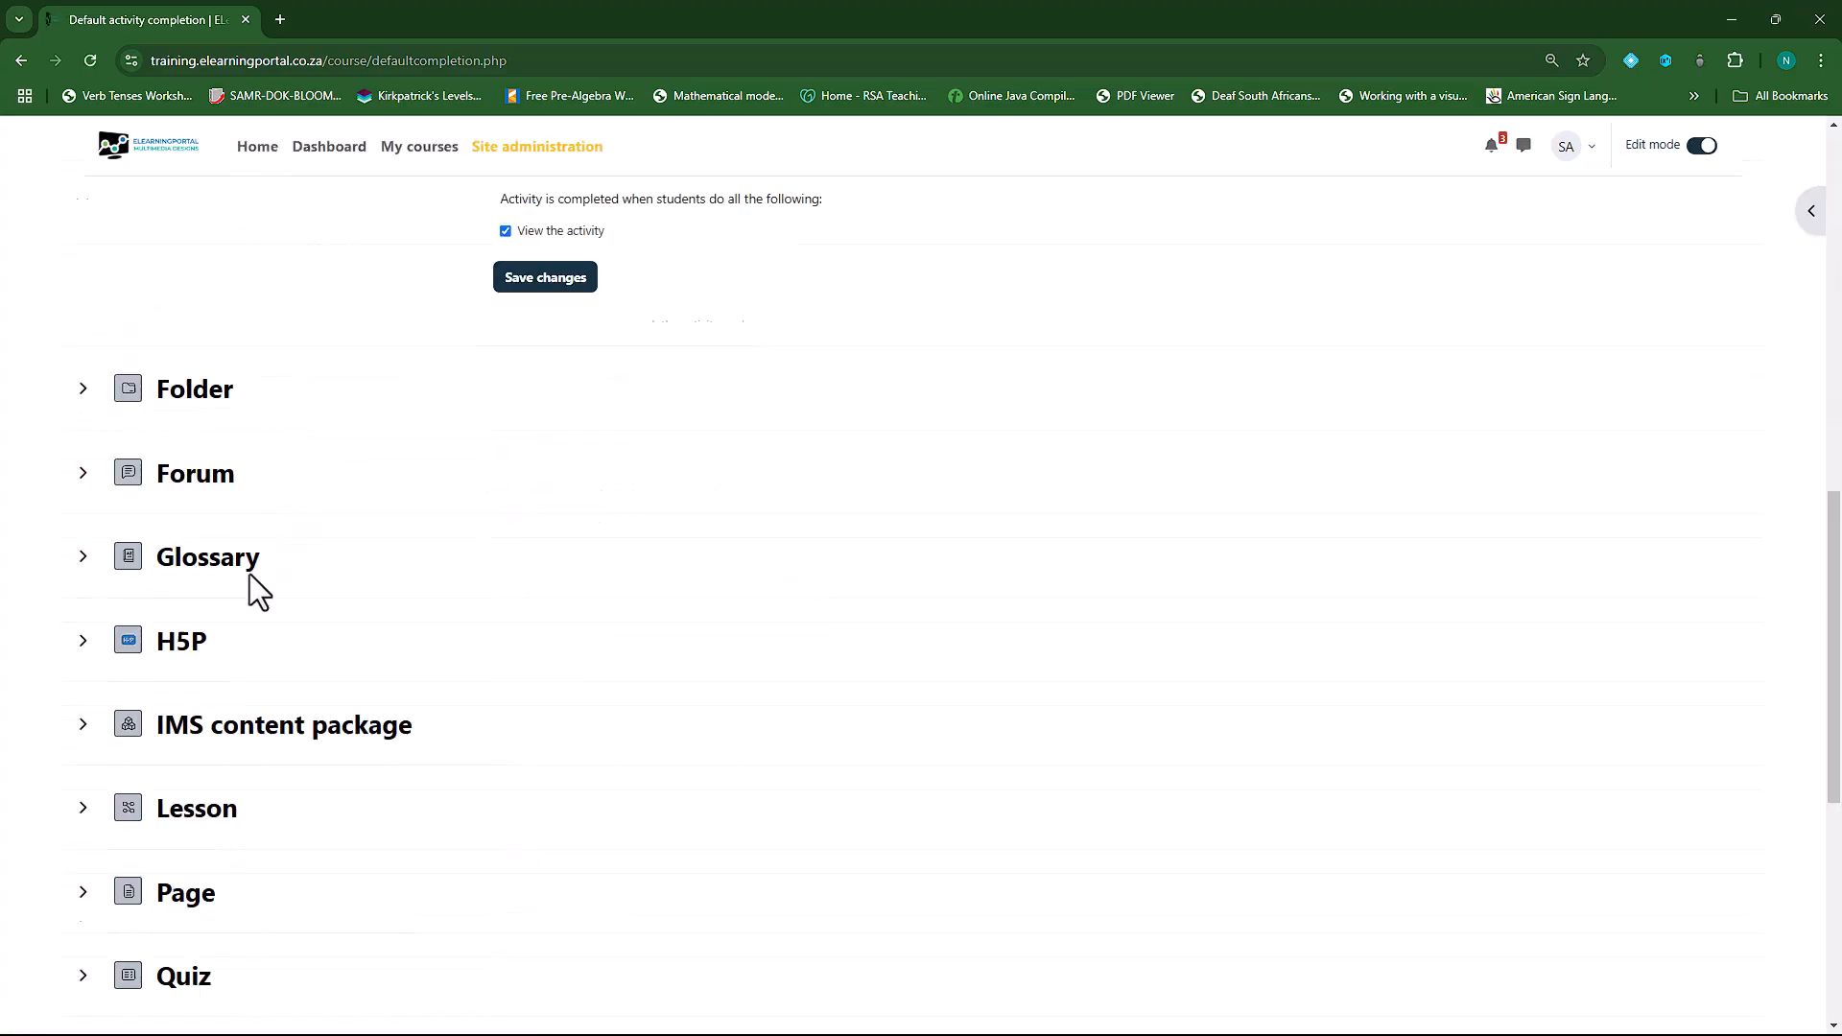
pyautogui.click(81, 391)
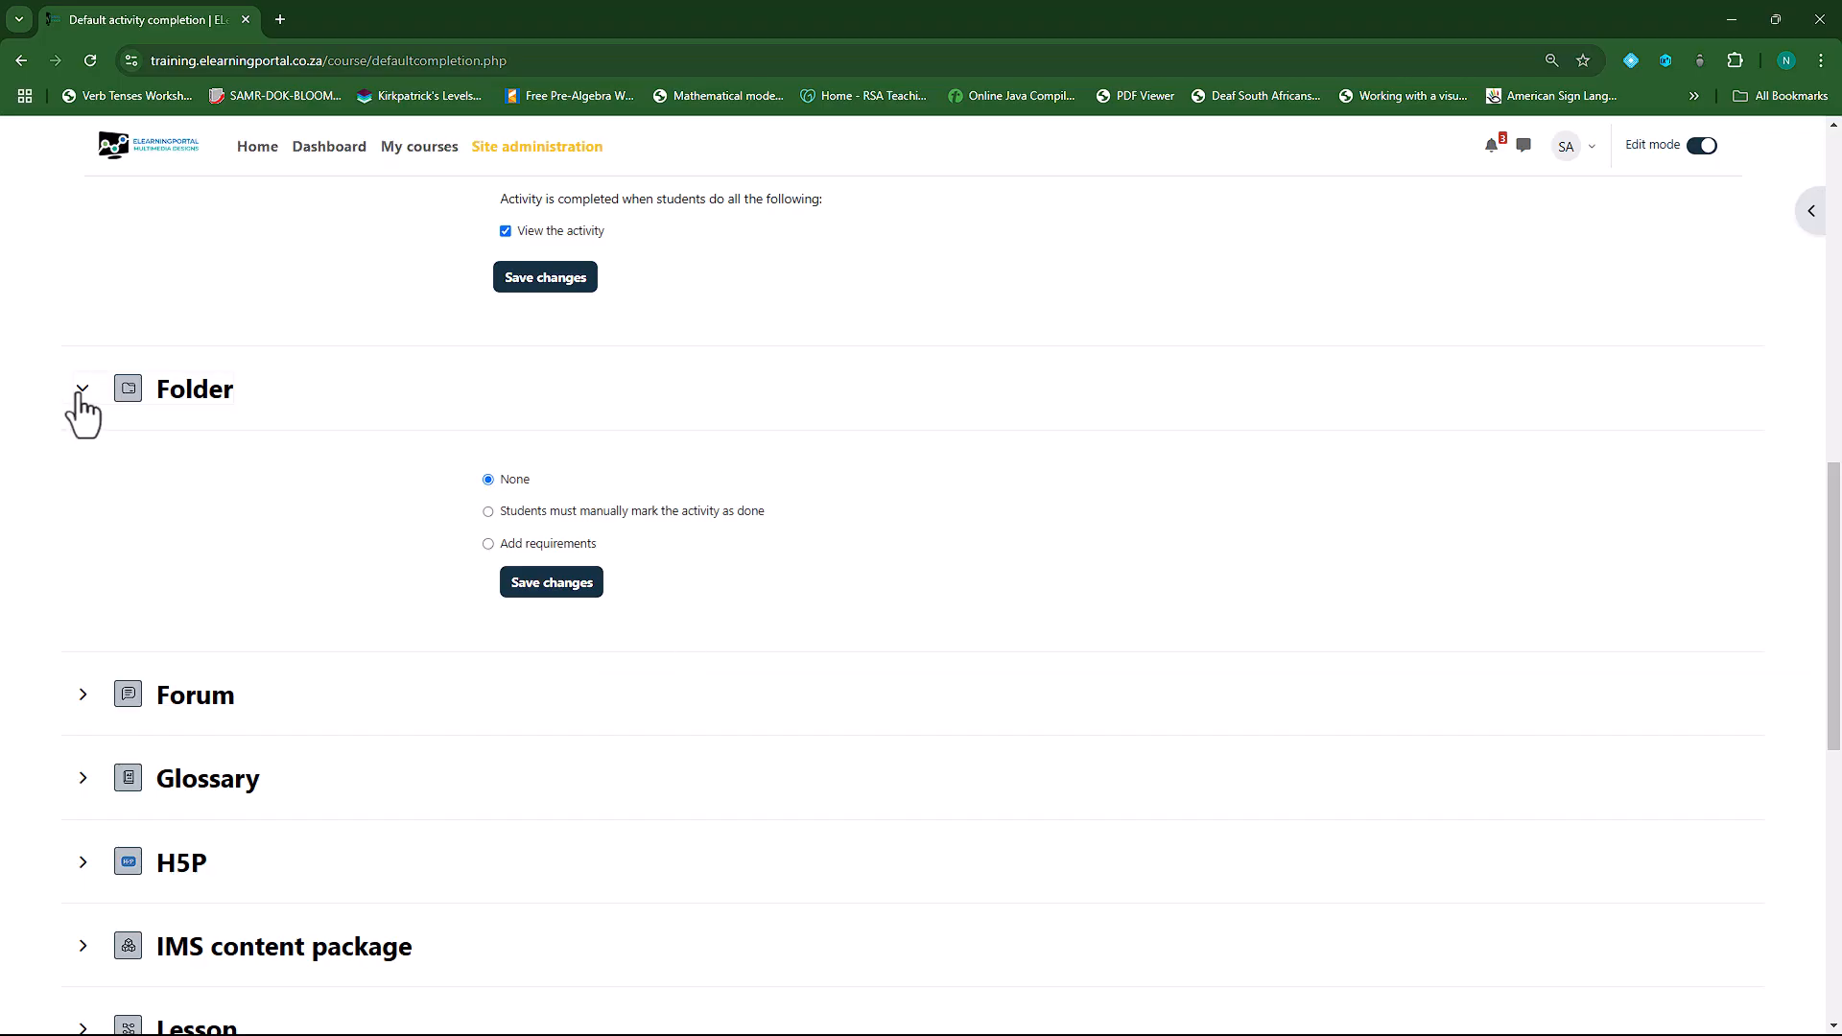
pyautogui.click(539, 545)
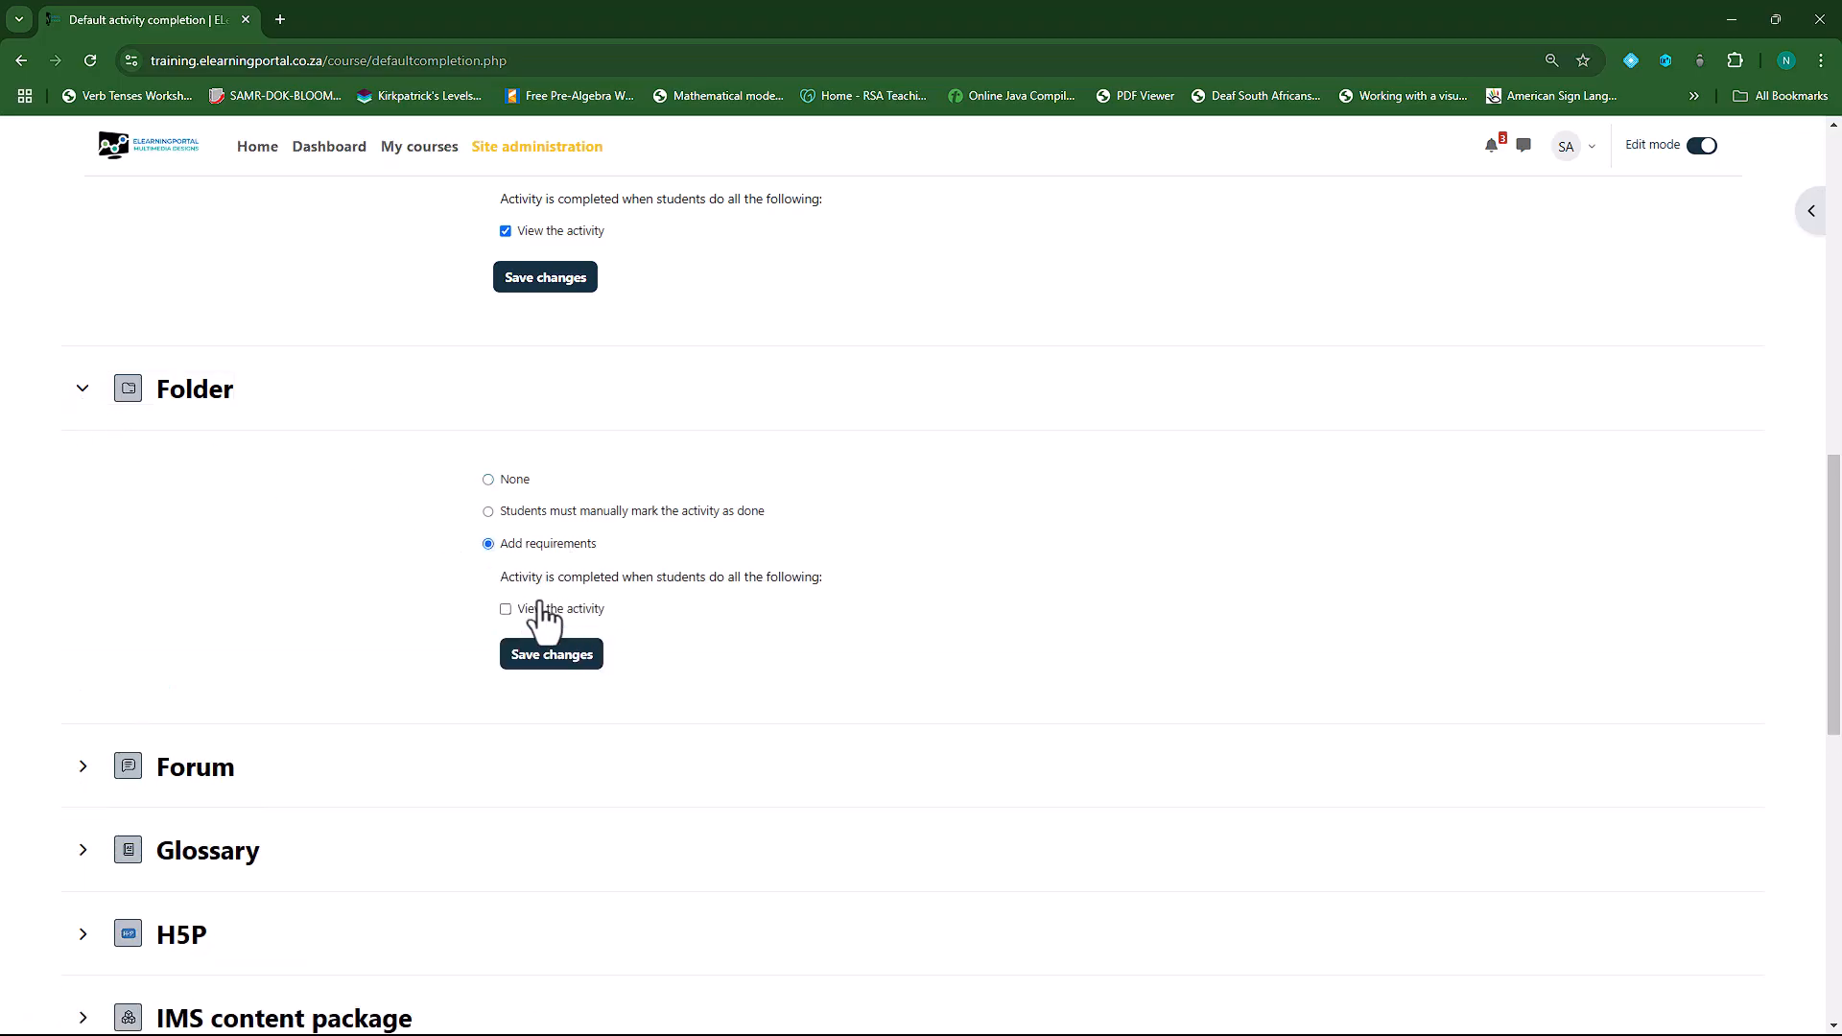
pyautogui.click(82, 389)
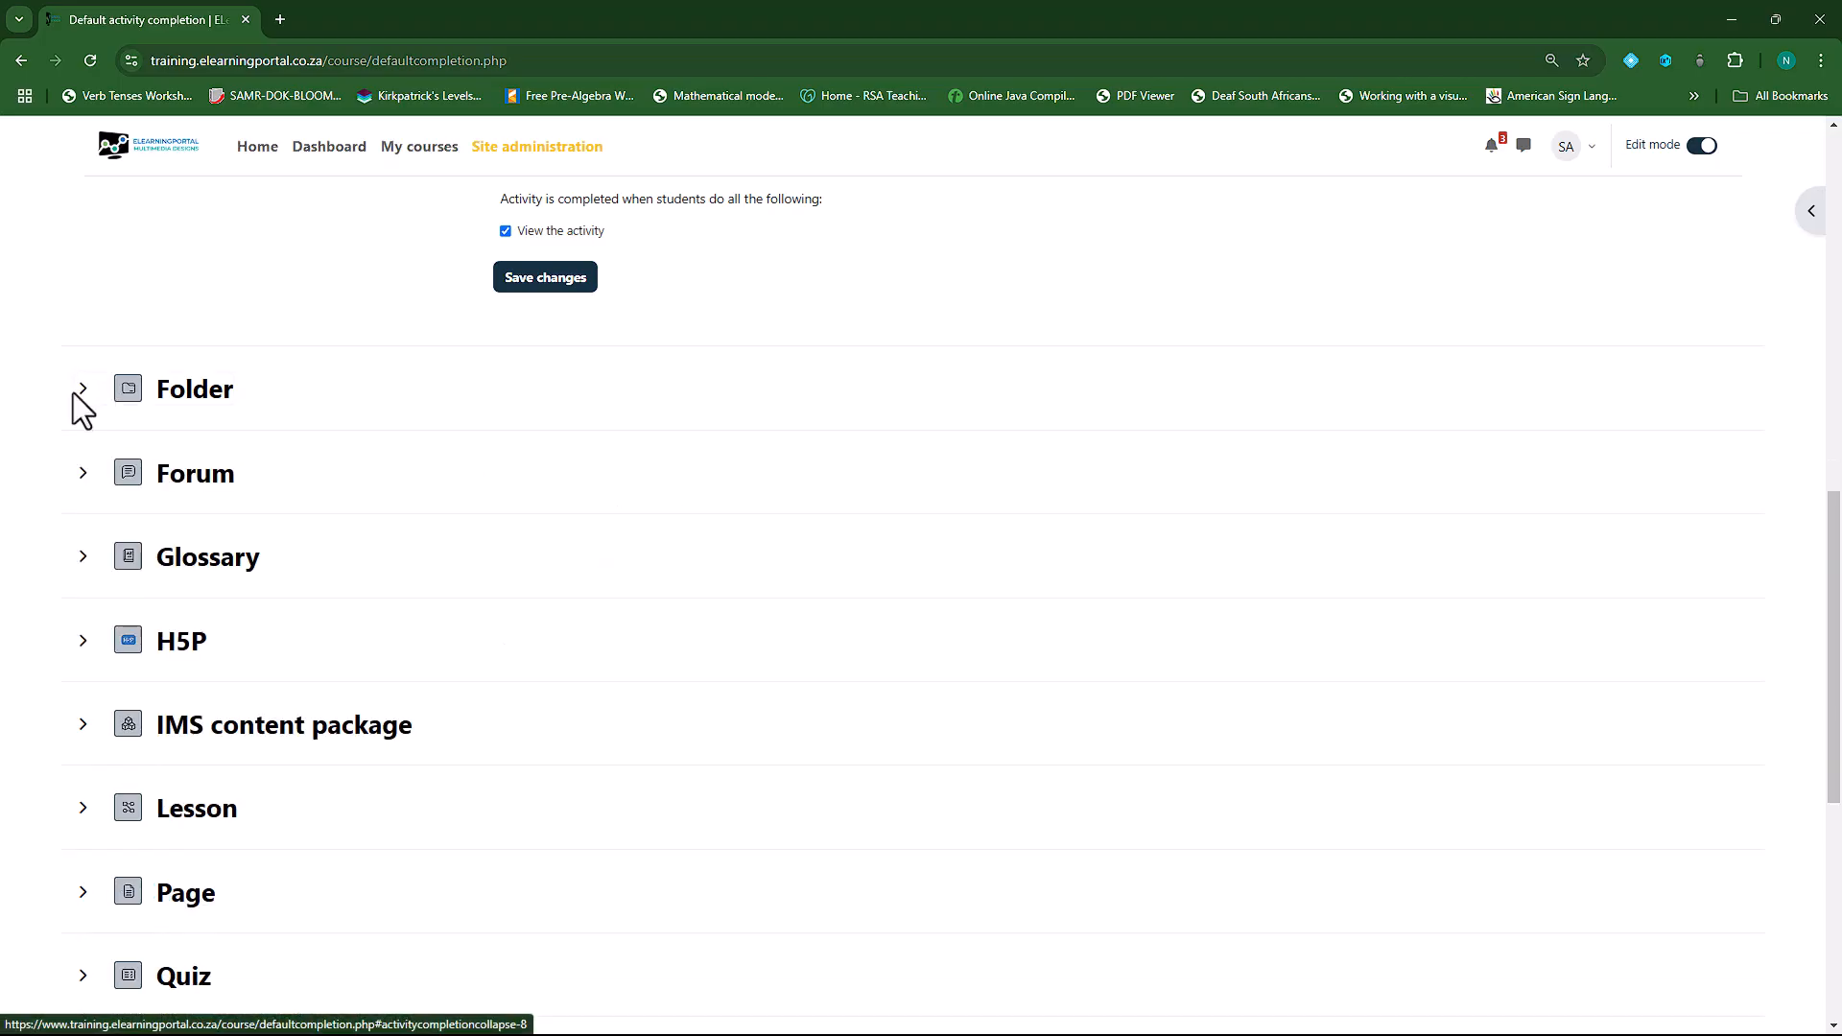
# - Set the default Forum completion to Add requirements with View the activity, Start discussions 1, Post replies 1 and Receive a grade (Rating, Any grade), and save
pyautogui.click(85, 474)
pyautogui.scroll(-1, 297, 504)
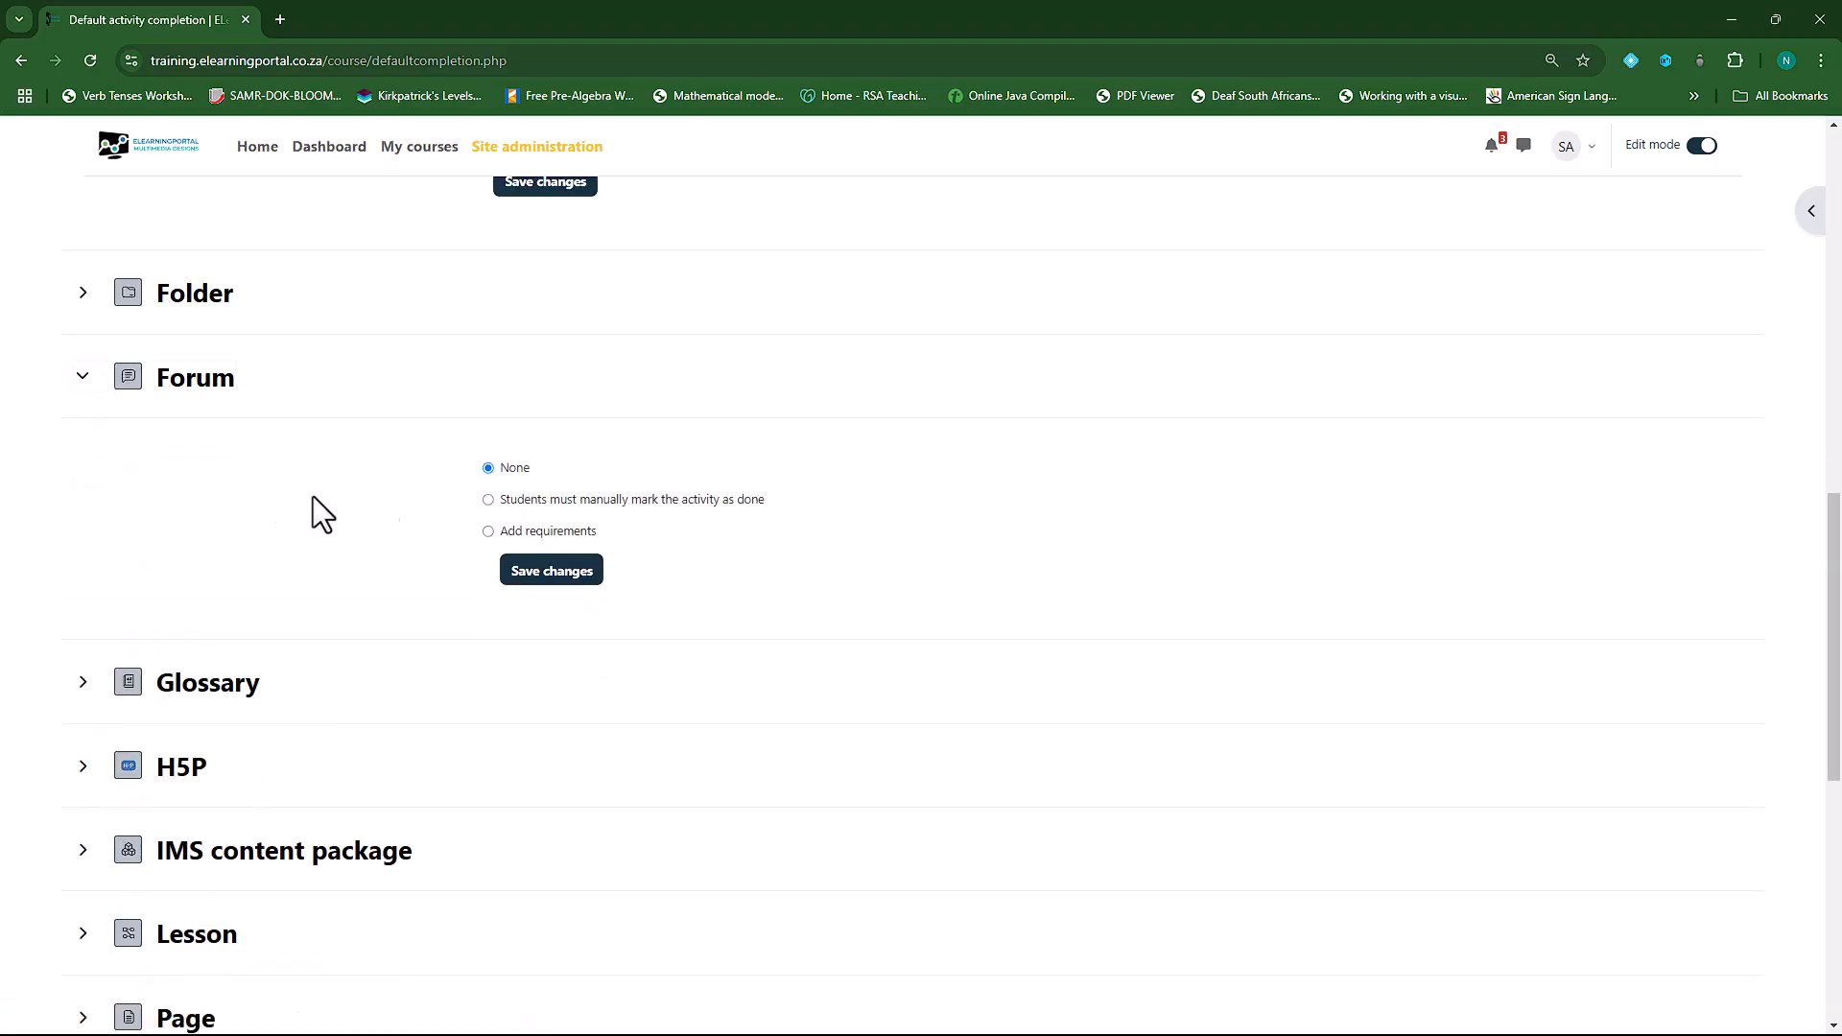
pyautogui.click(523, 533)
pyautogui.click(504, 597)
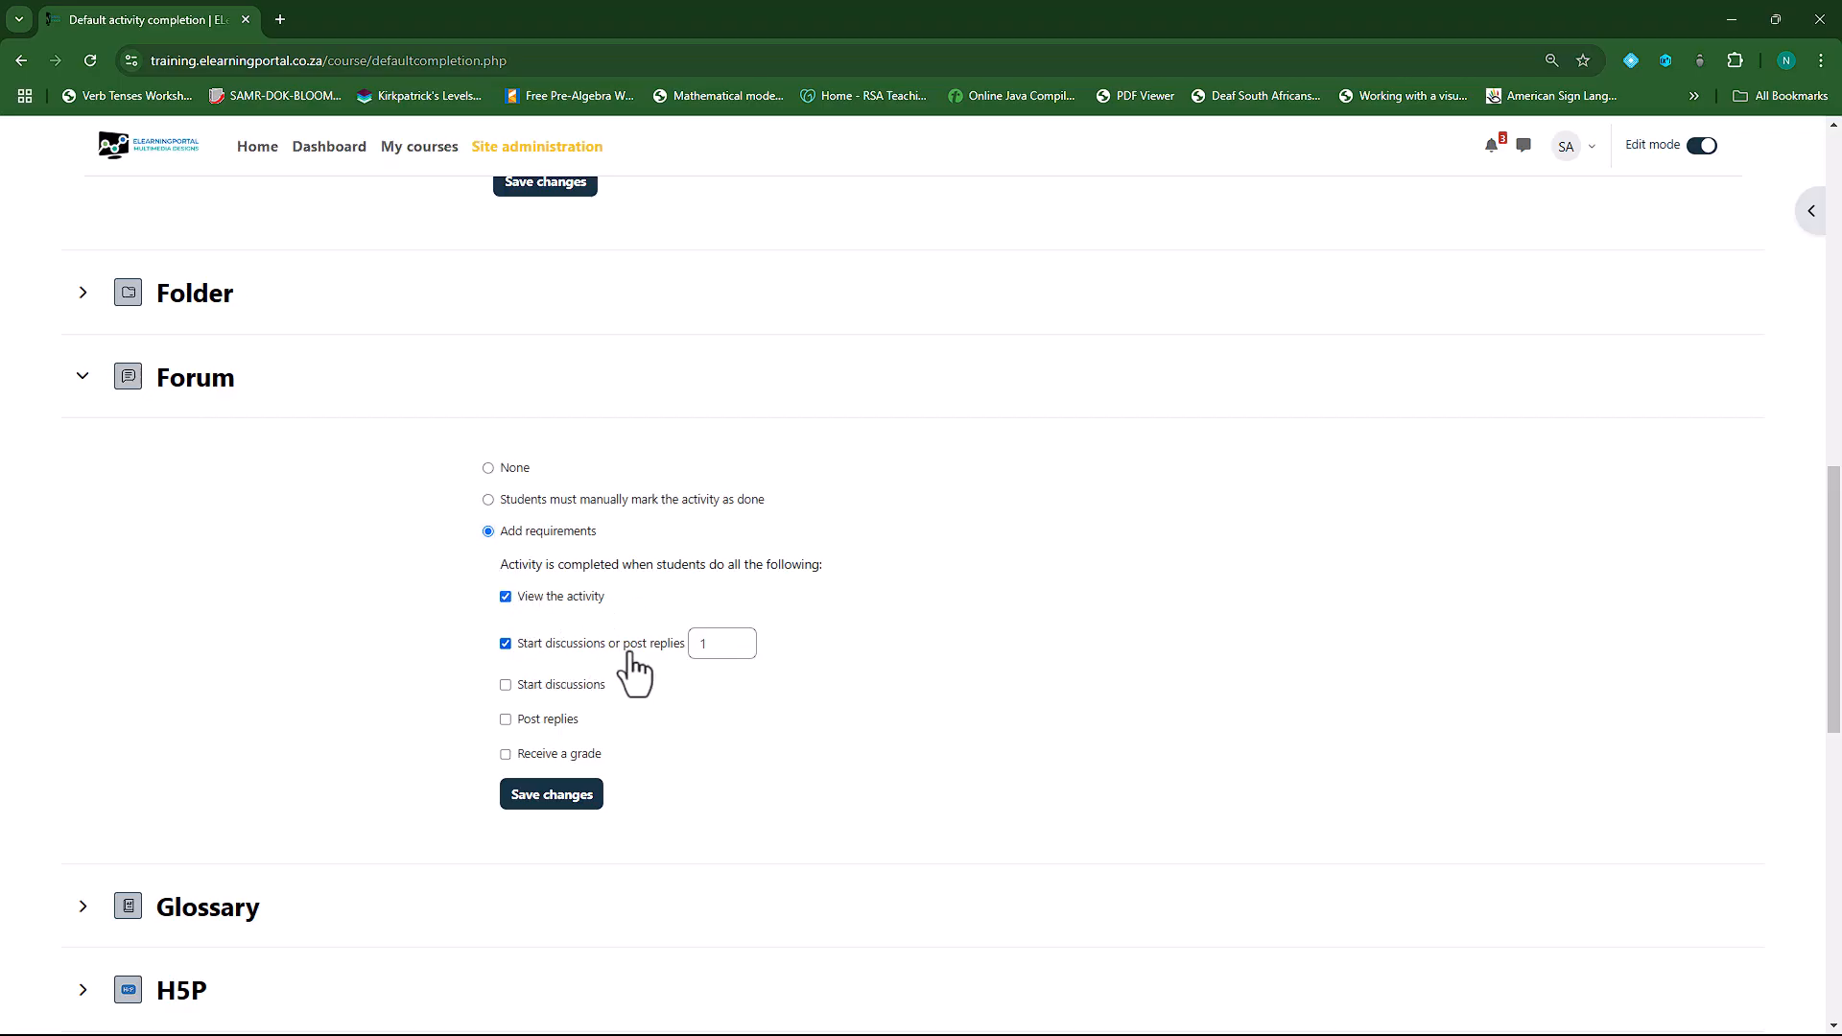
pyautogui.click(506, 685)
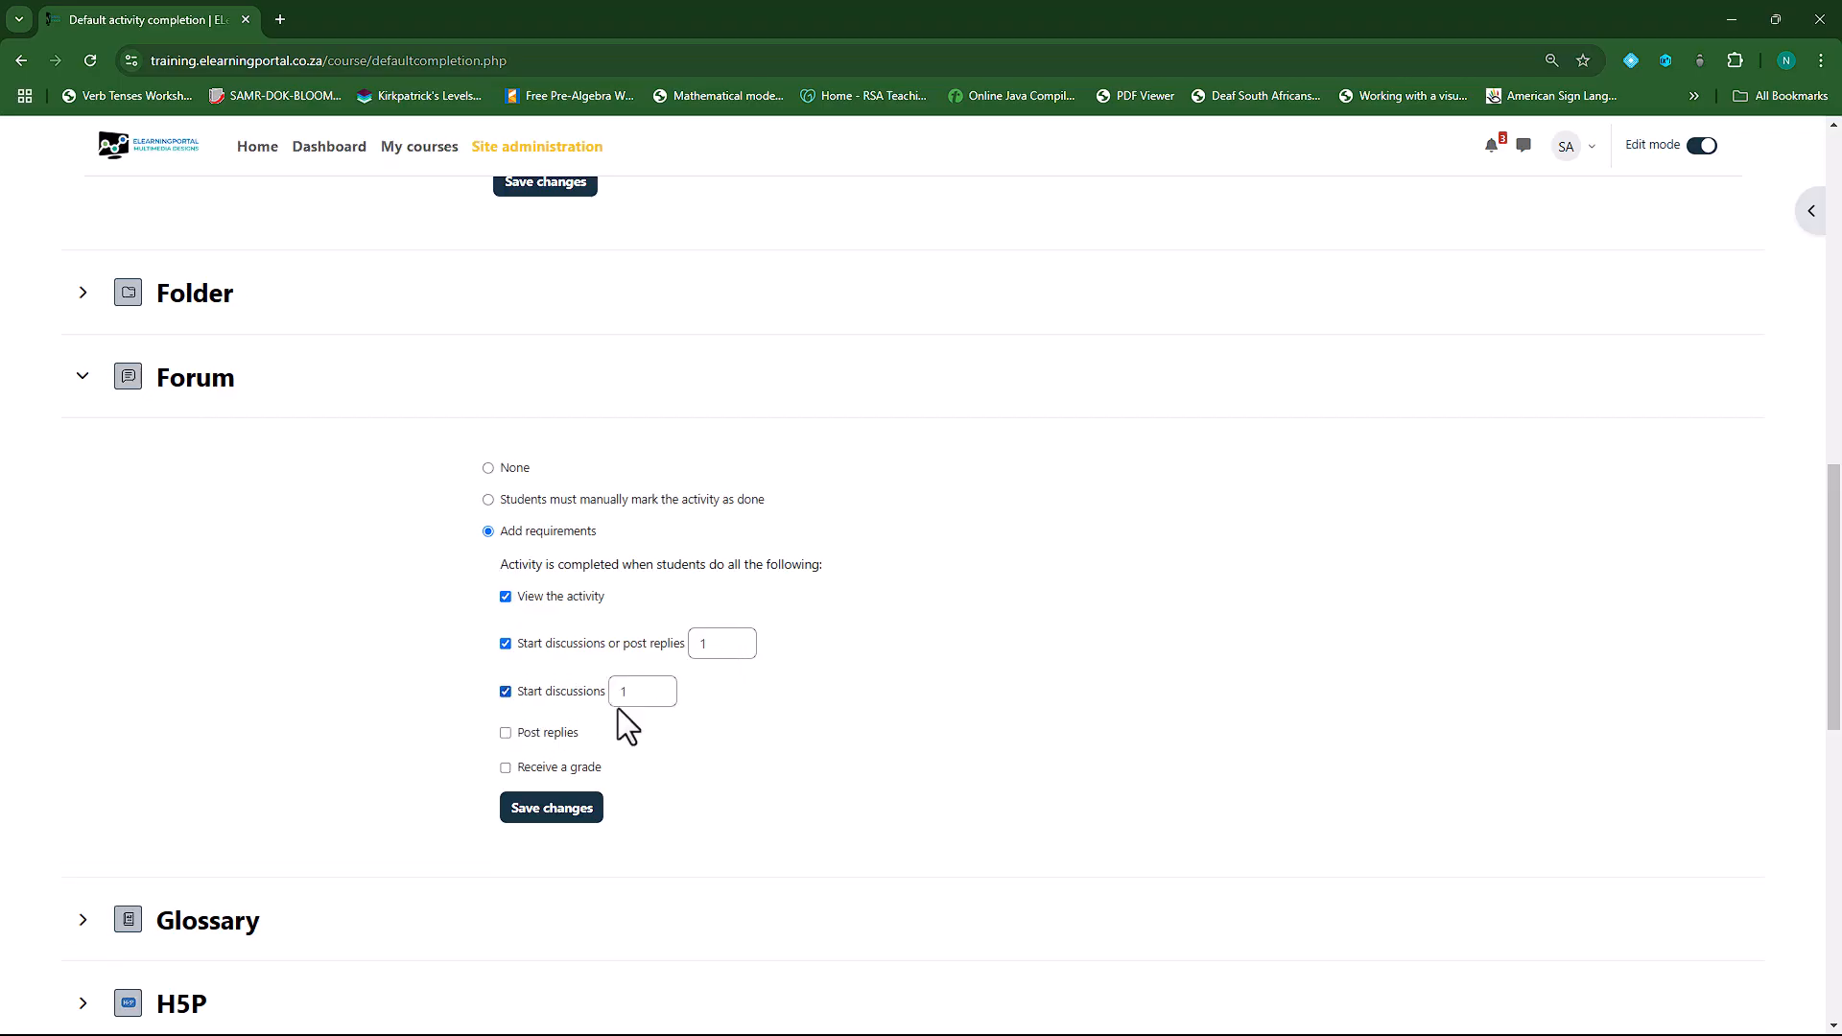
pyautogui.click(504, 734)
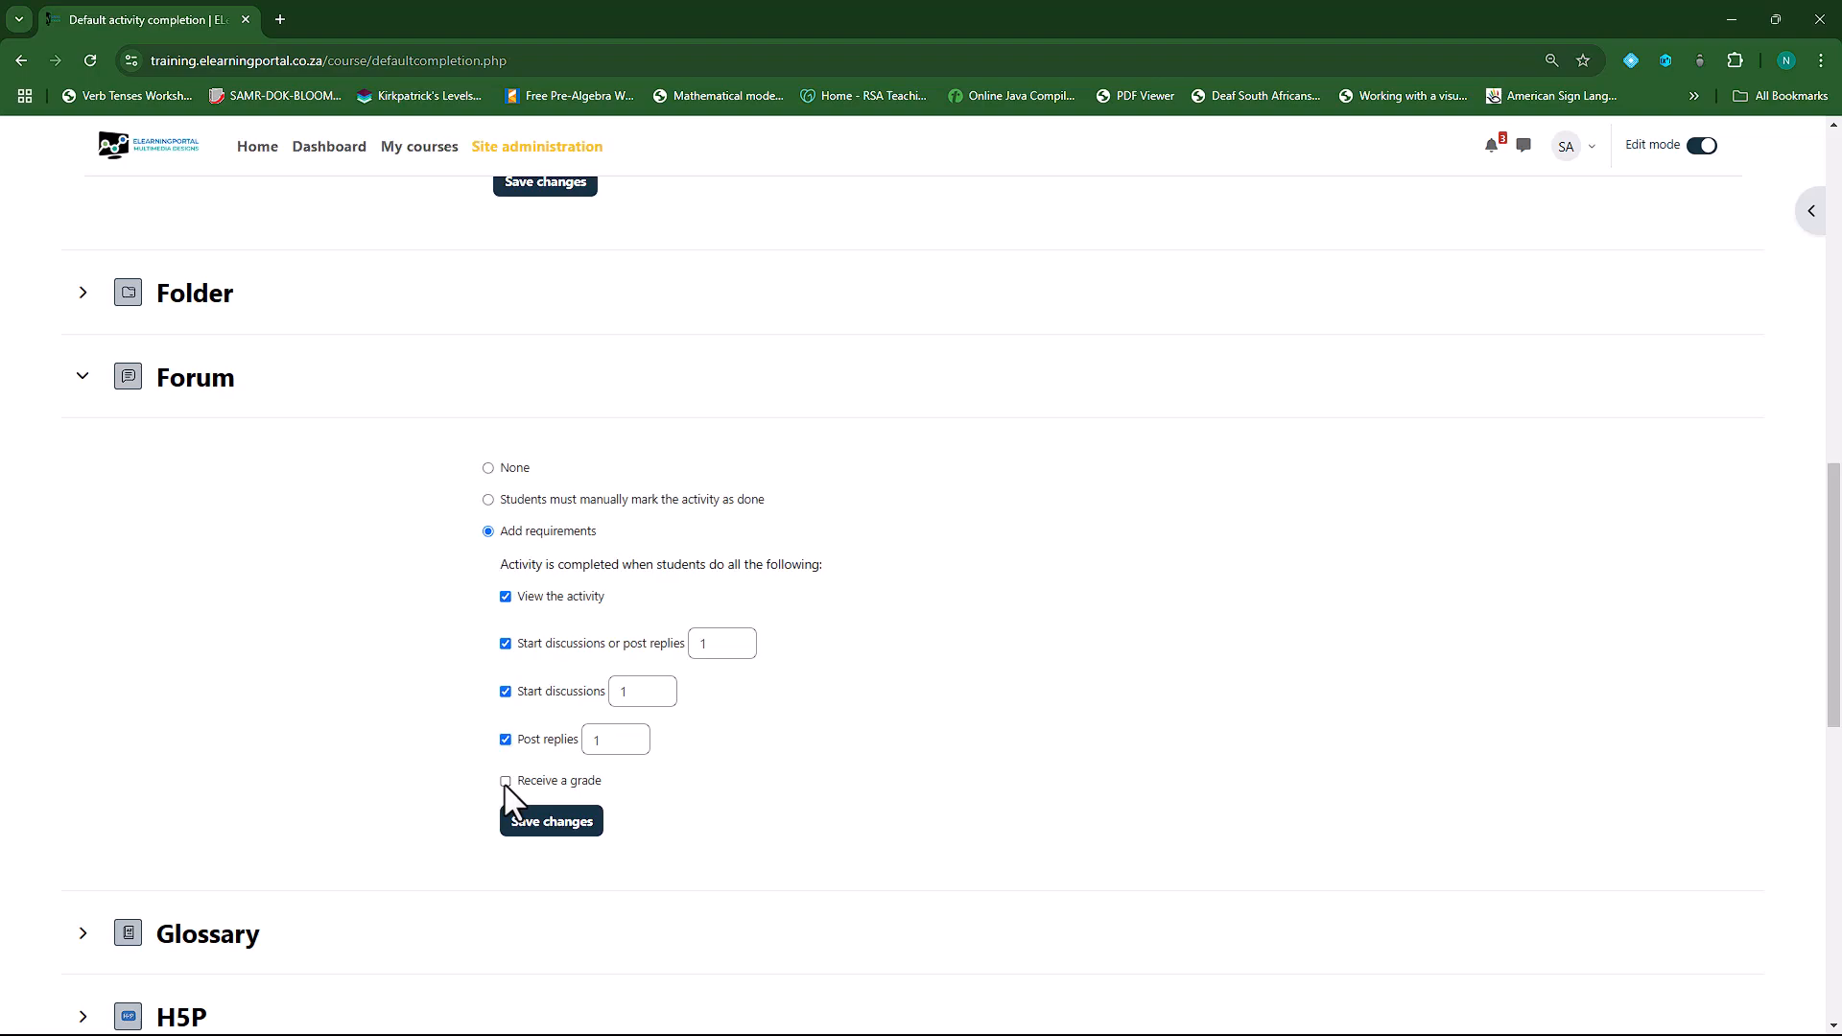
pyautogui.click(505, 781)
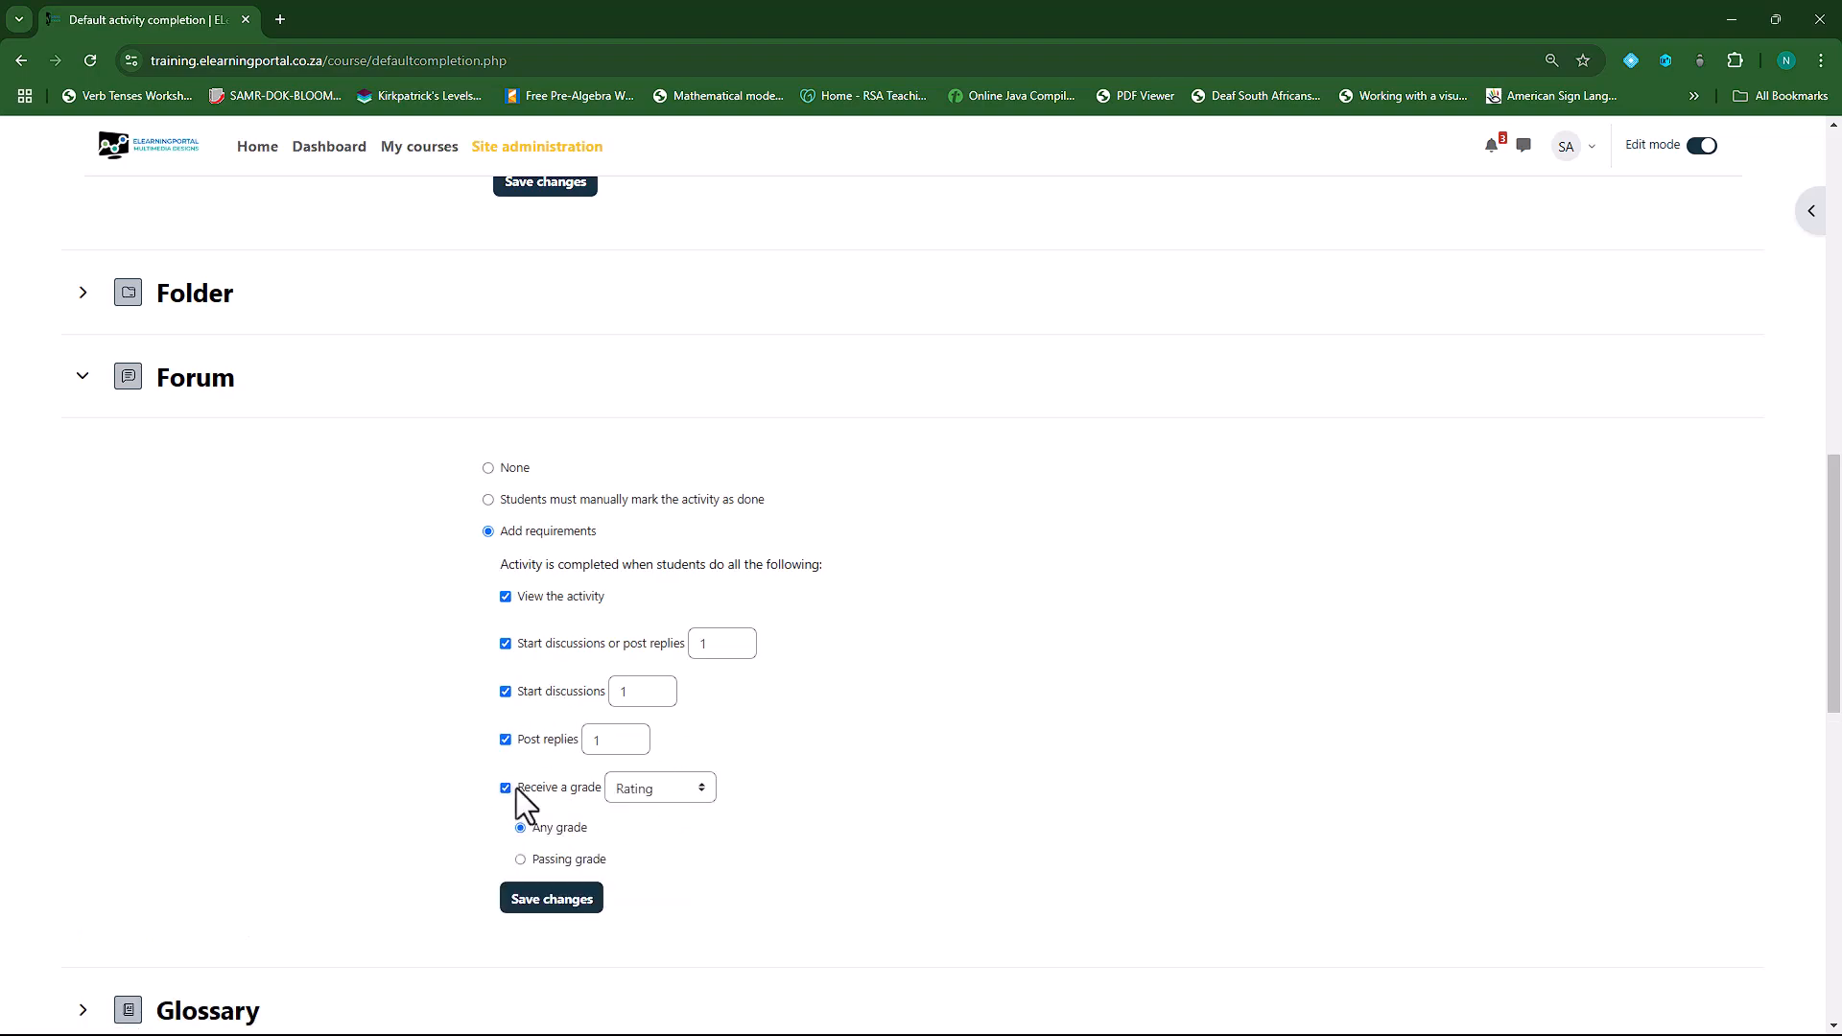
pyautogui.click(552, 906)
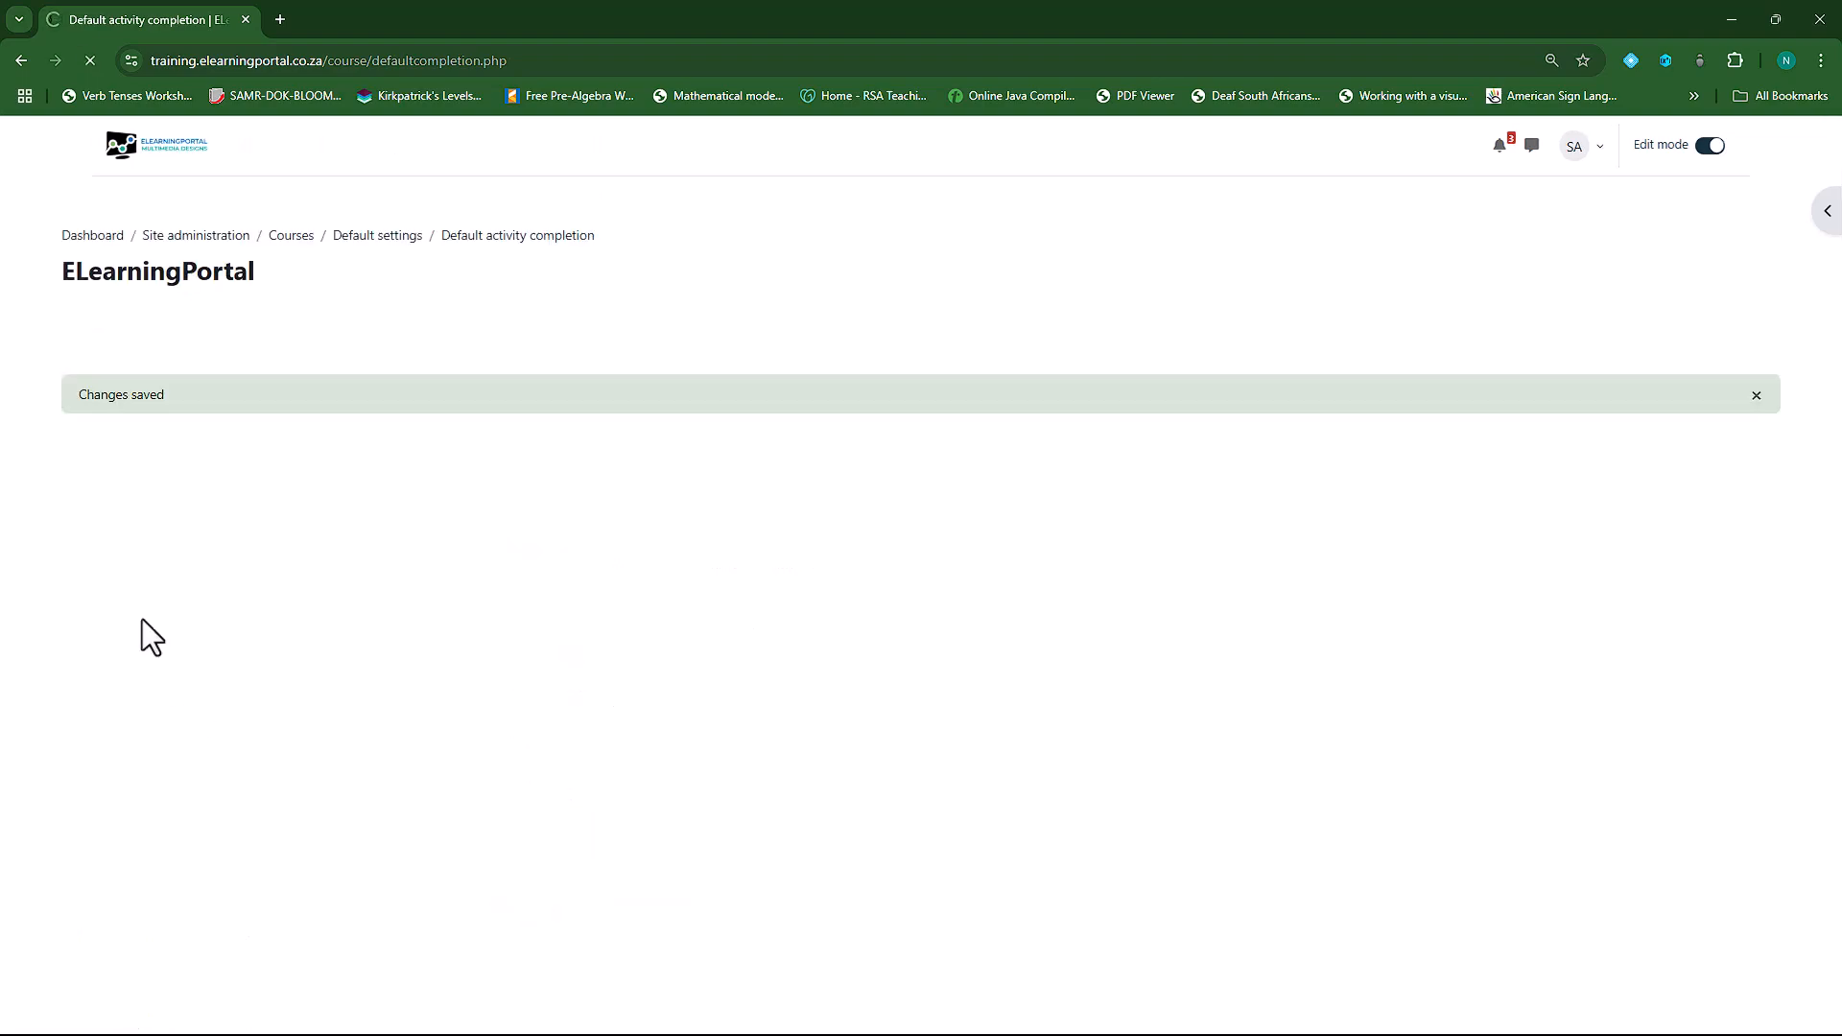
# - Set the default Glossary completion to Add requirements with View the activity only, and save
pyautogui.scroll(-4, 149, 638)
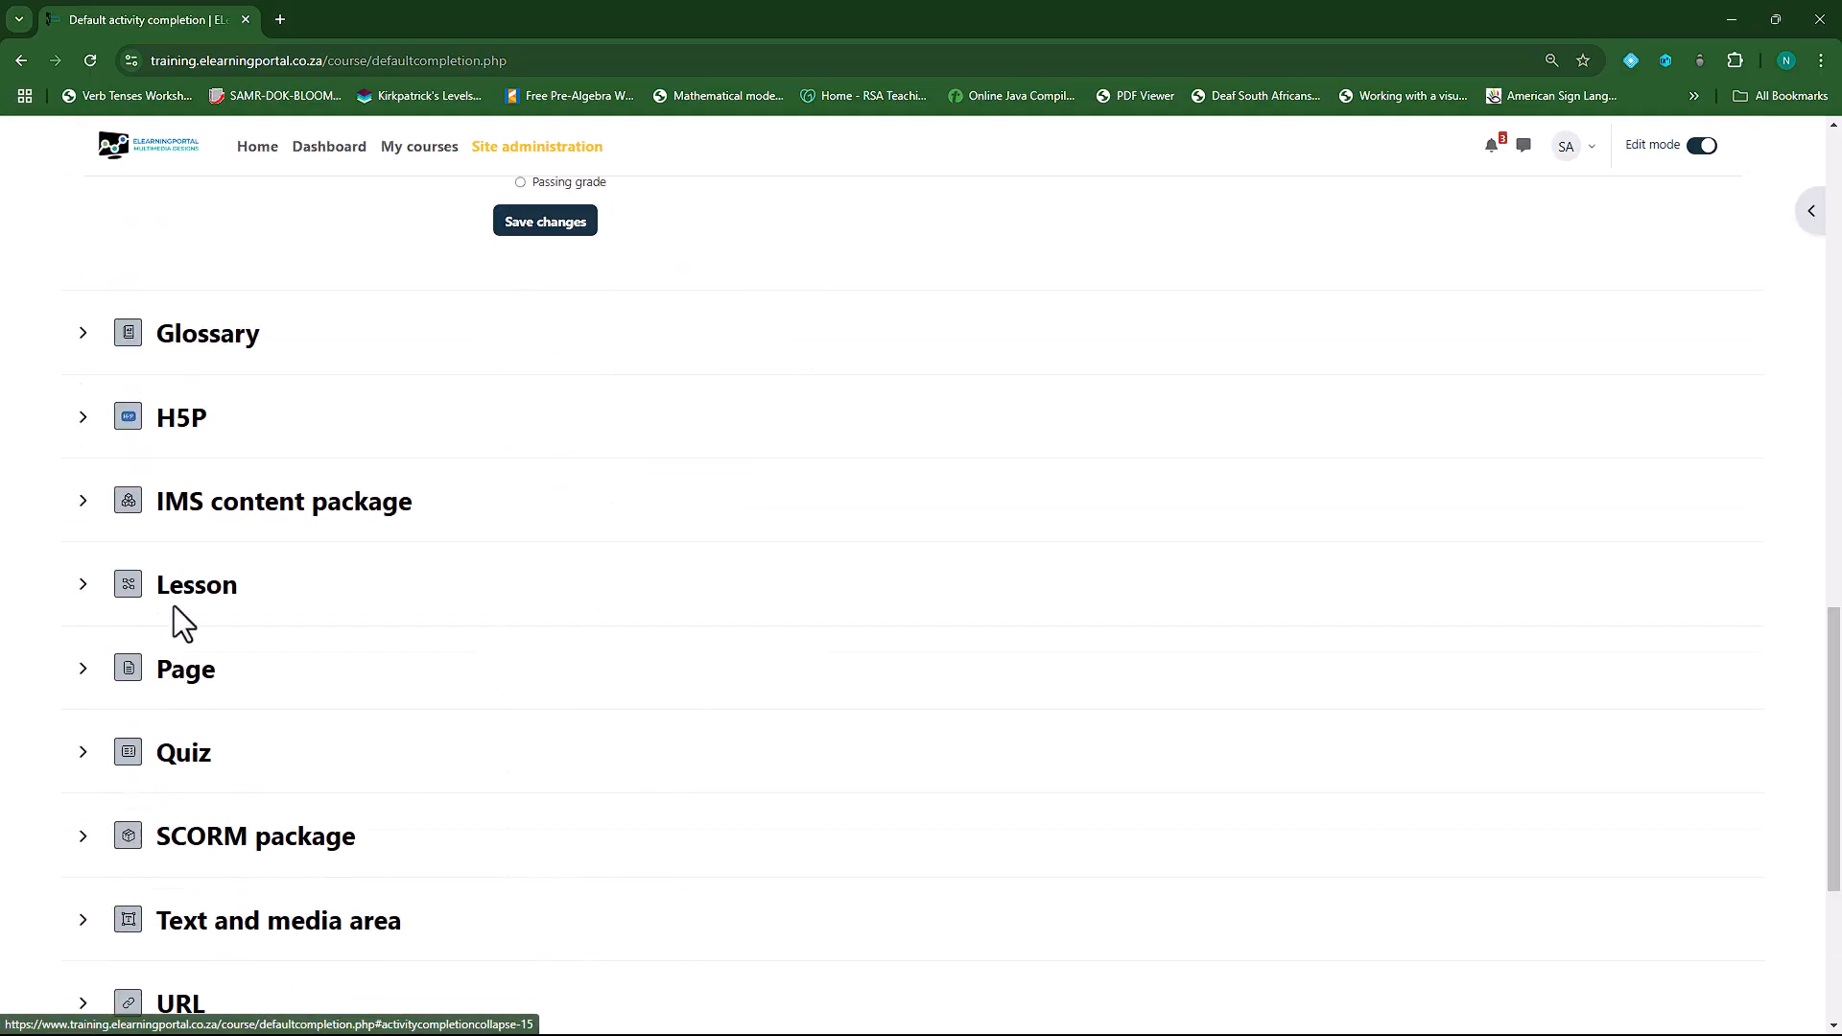
pyautogui.click(96, 336)
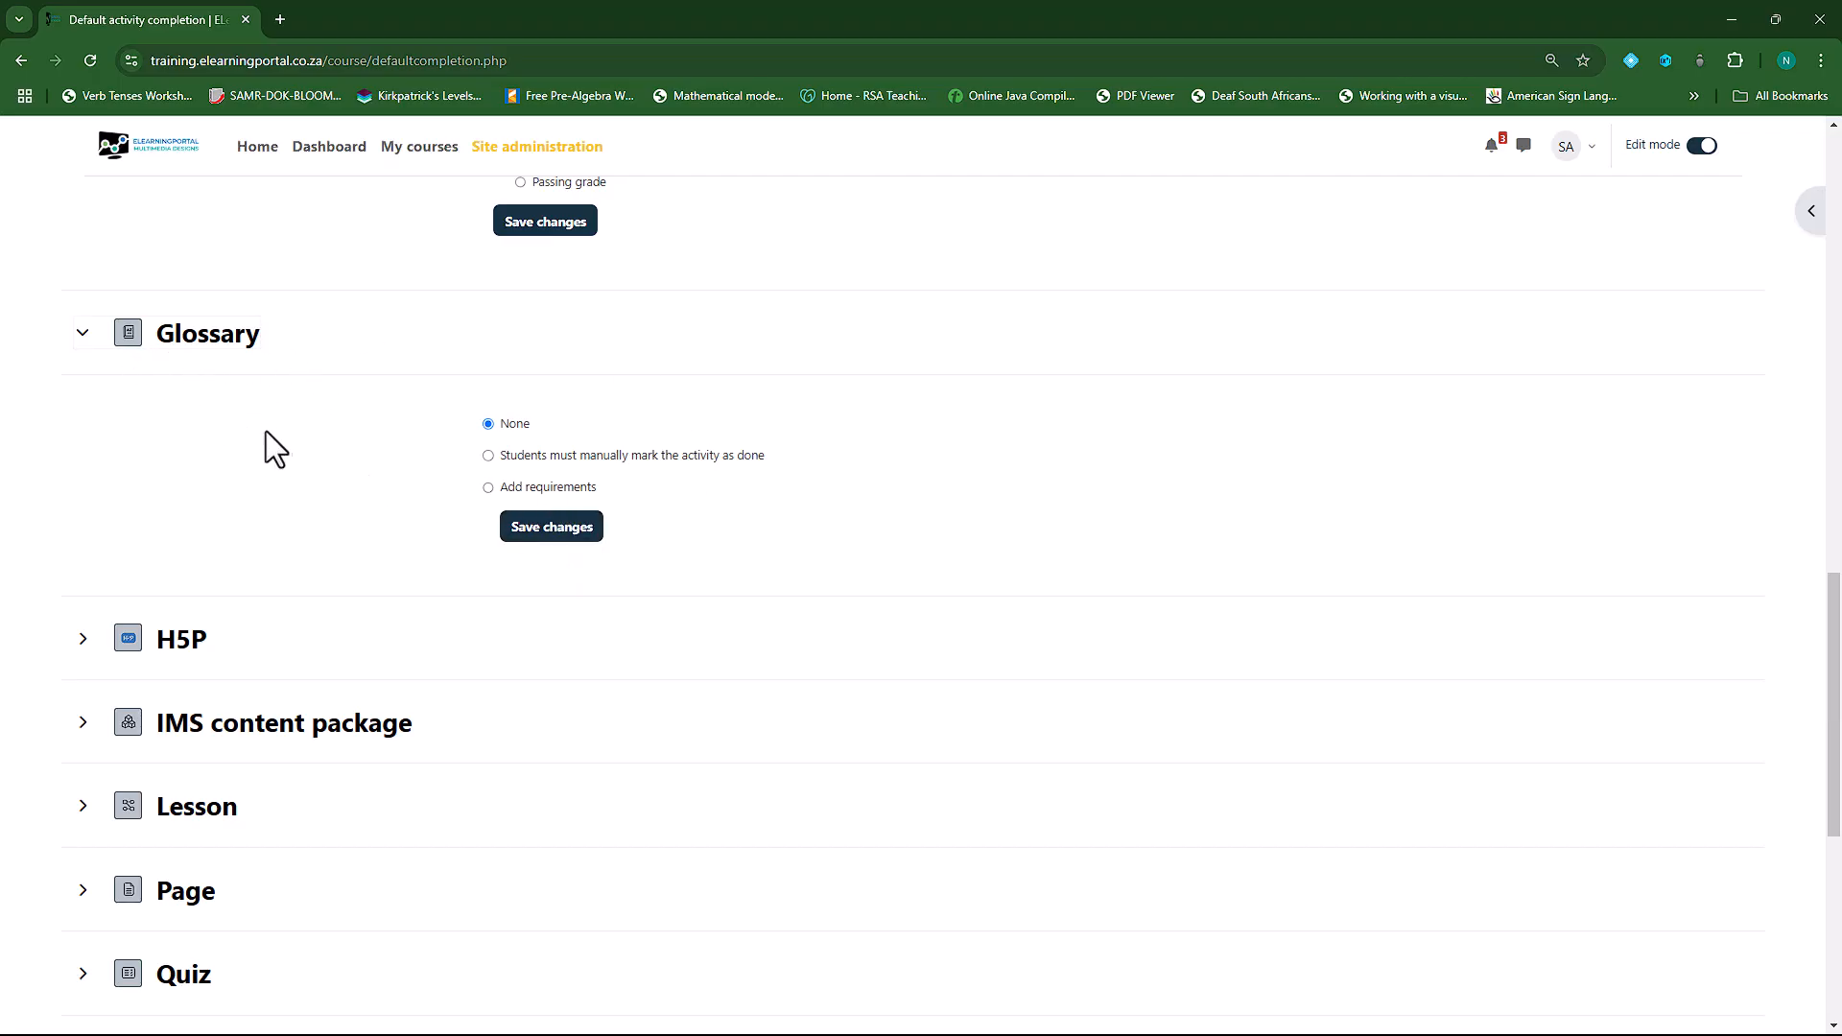
pyautogui.click(534, 487)
pyautogui.click(505, 553)
pyautogui.click(506, 599)
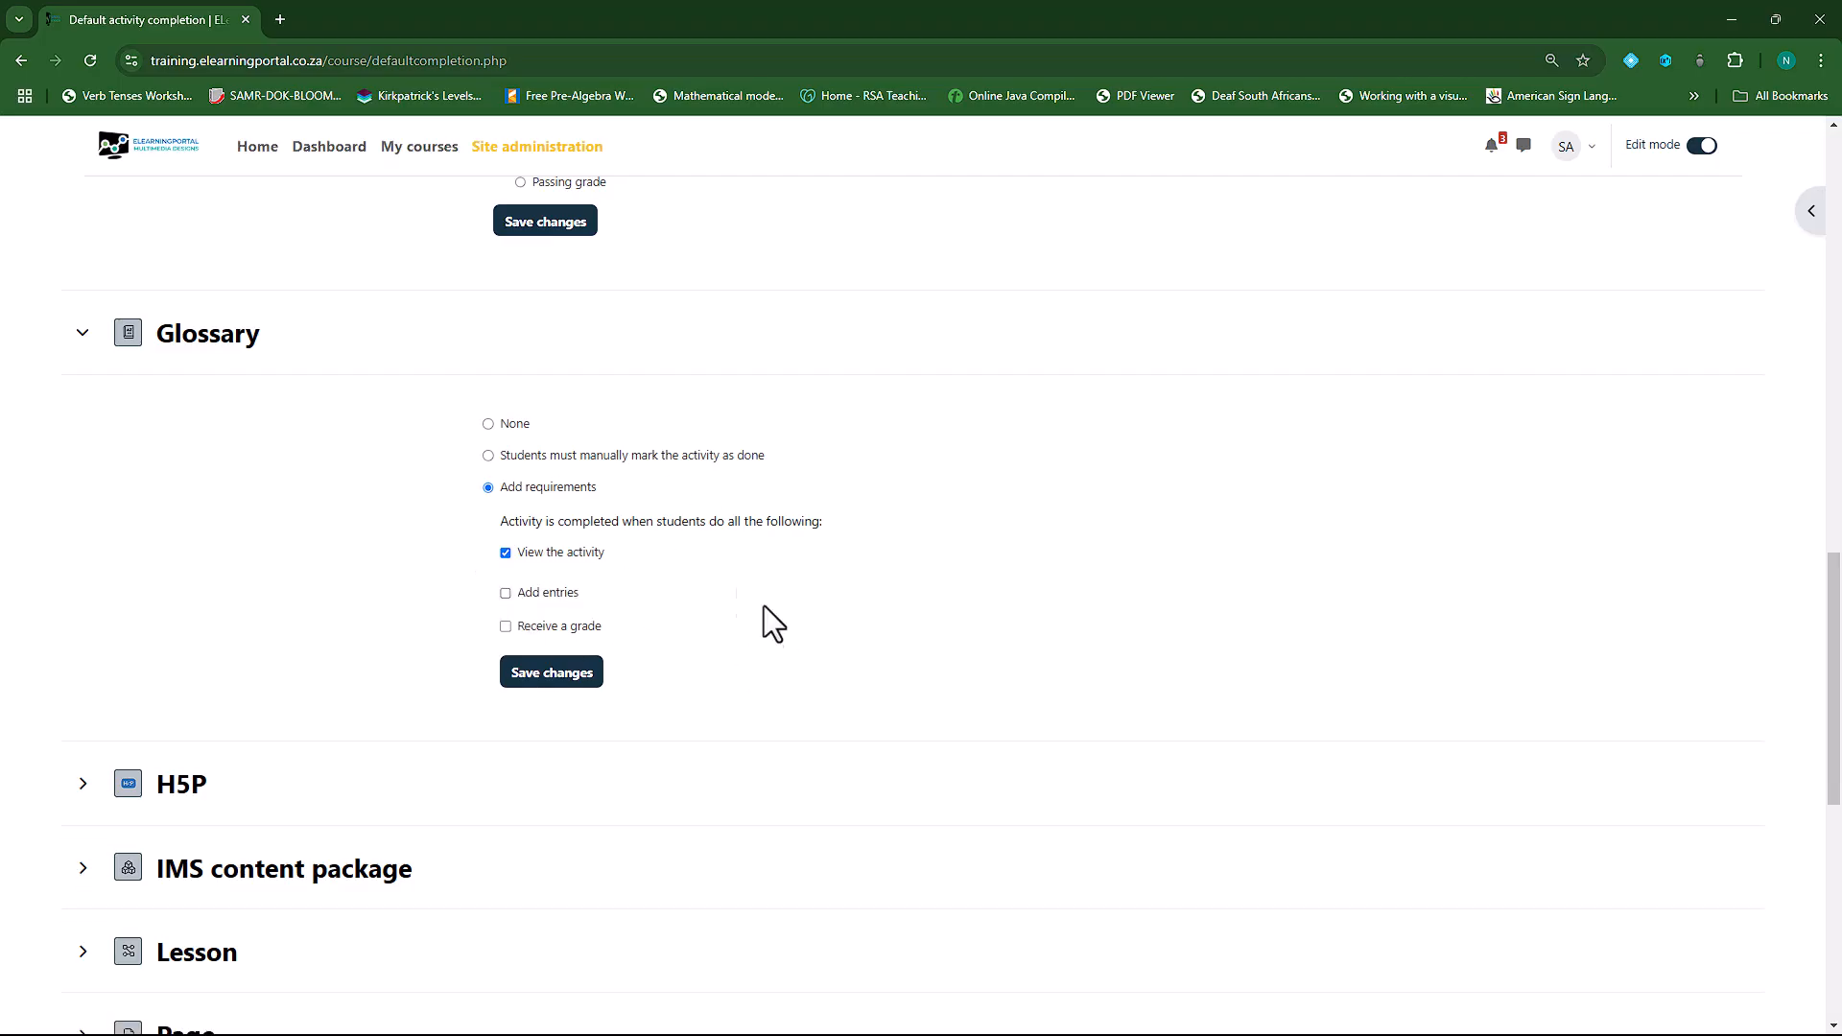
pyautogui.click(599, 674)
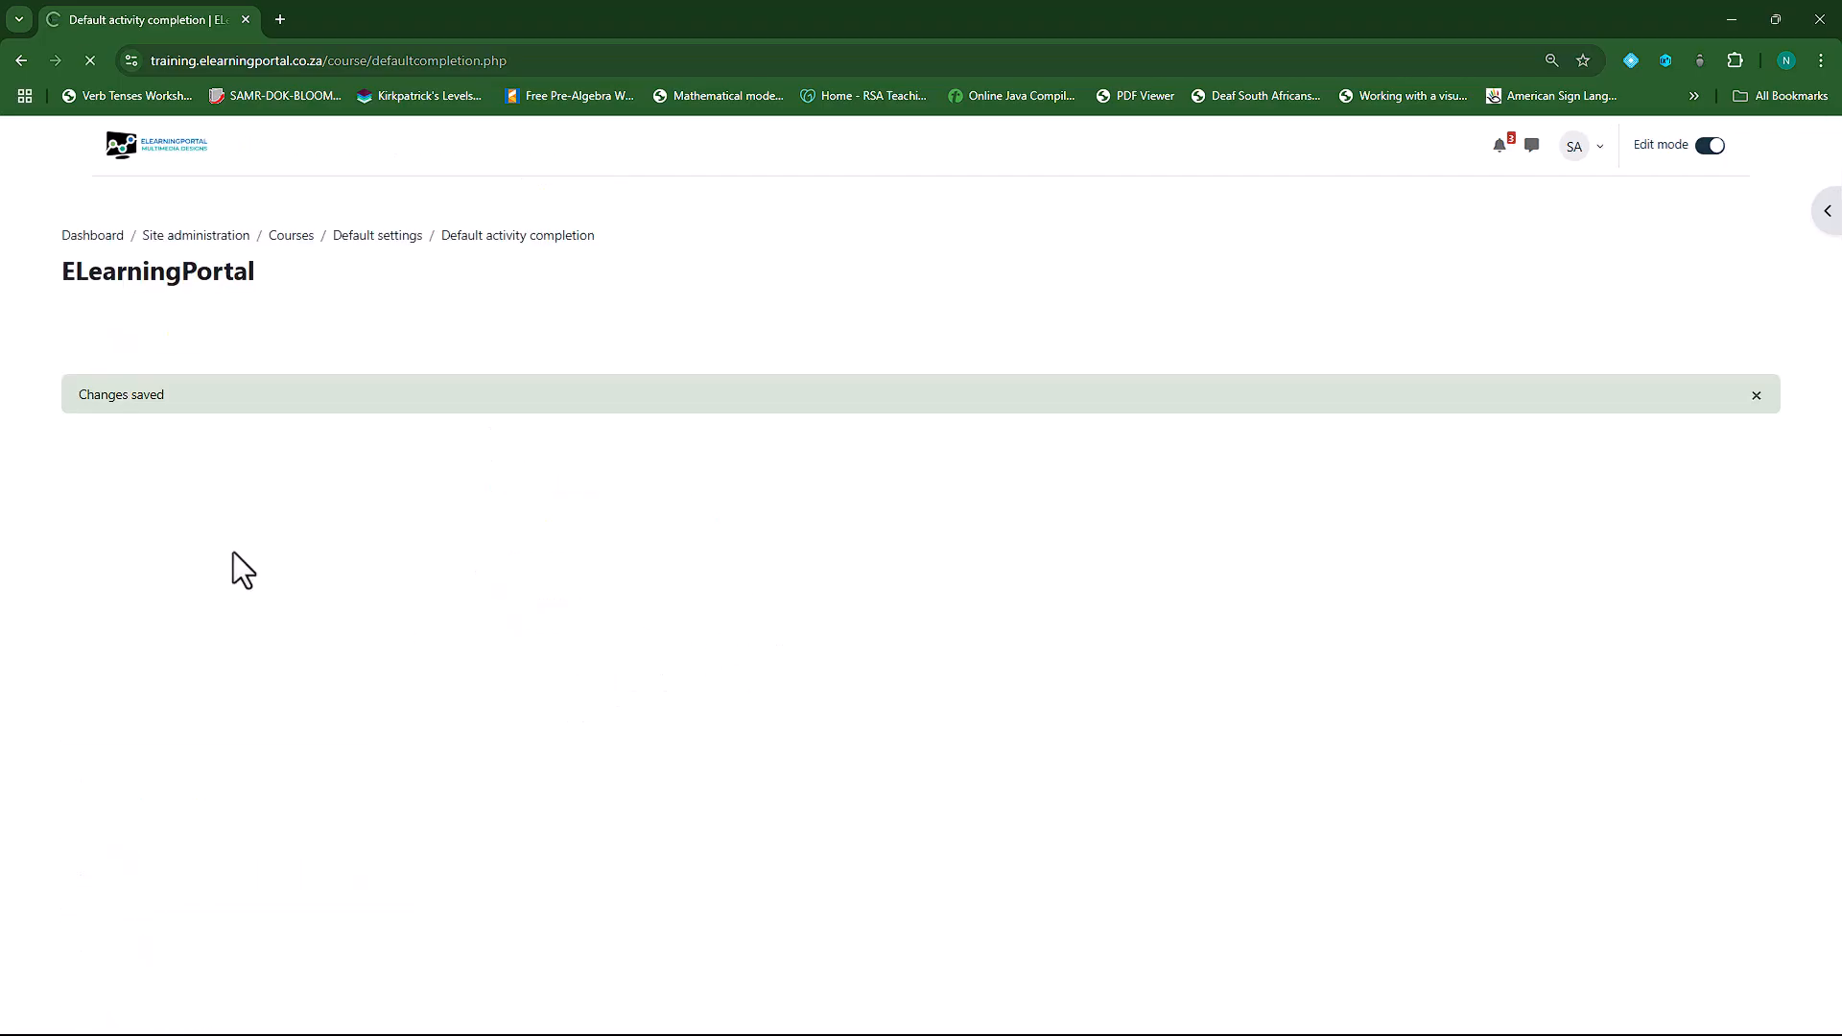
# - Set the default H5P completion to Add requirements with Receive a grade (Any grade), and save
pyautogui.scroll(-14, 399, 654)
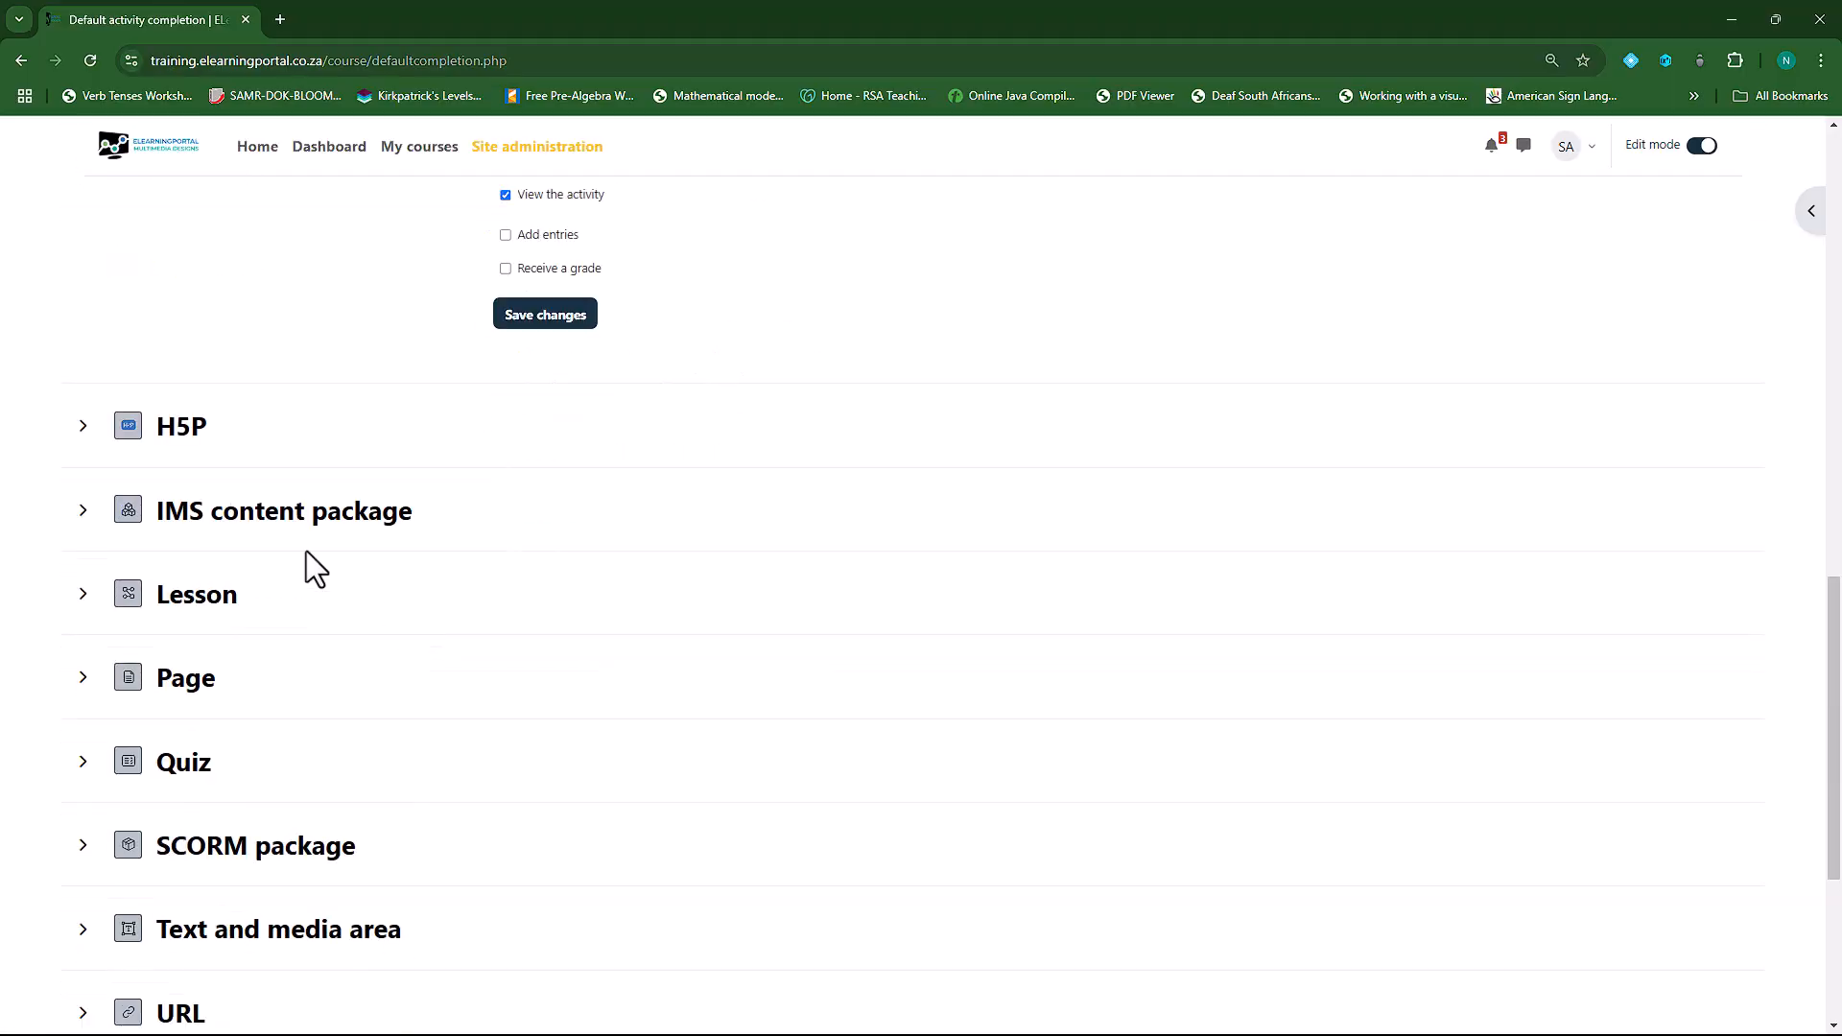
pyautogui.click(87, 426)
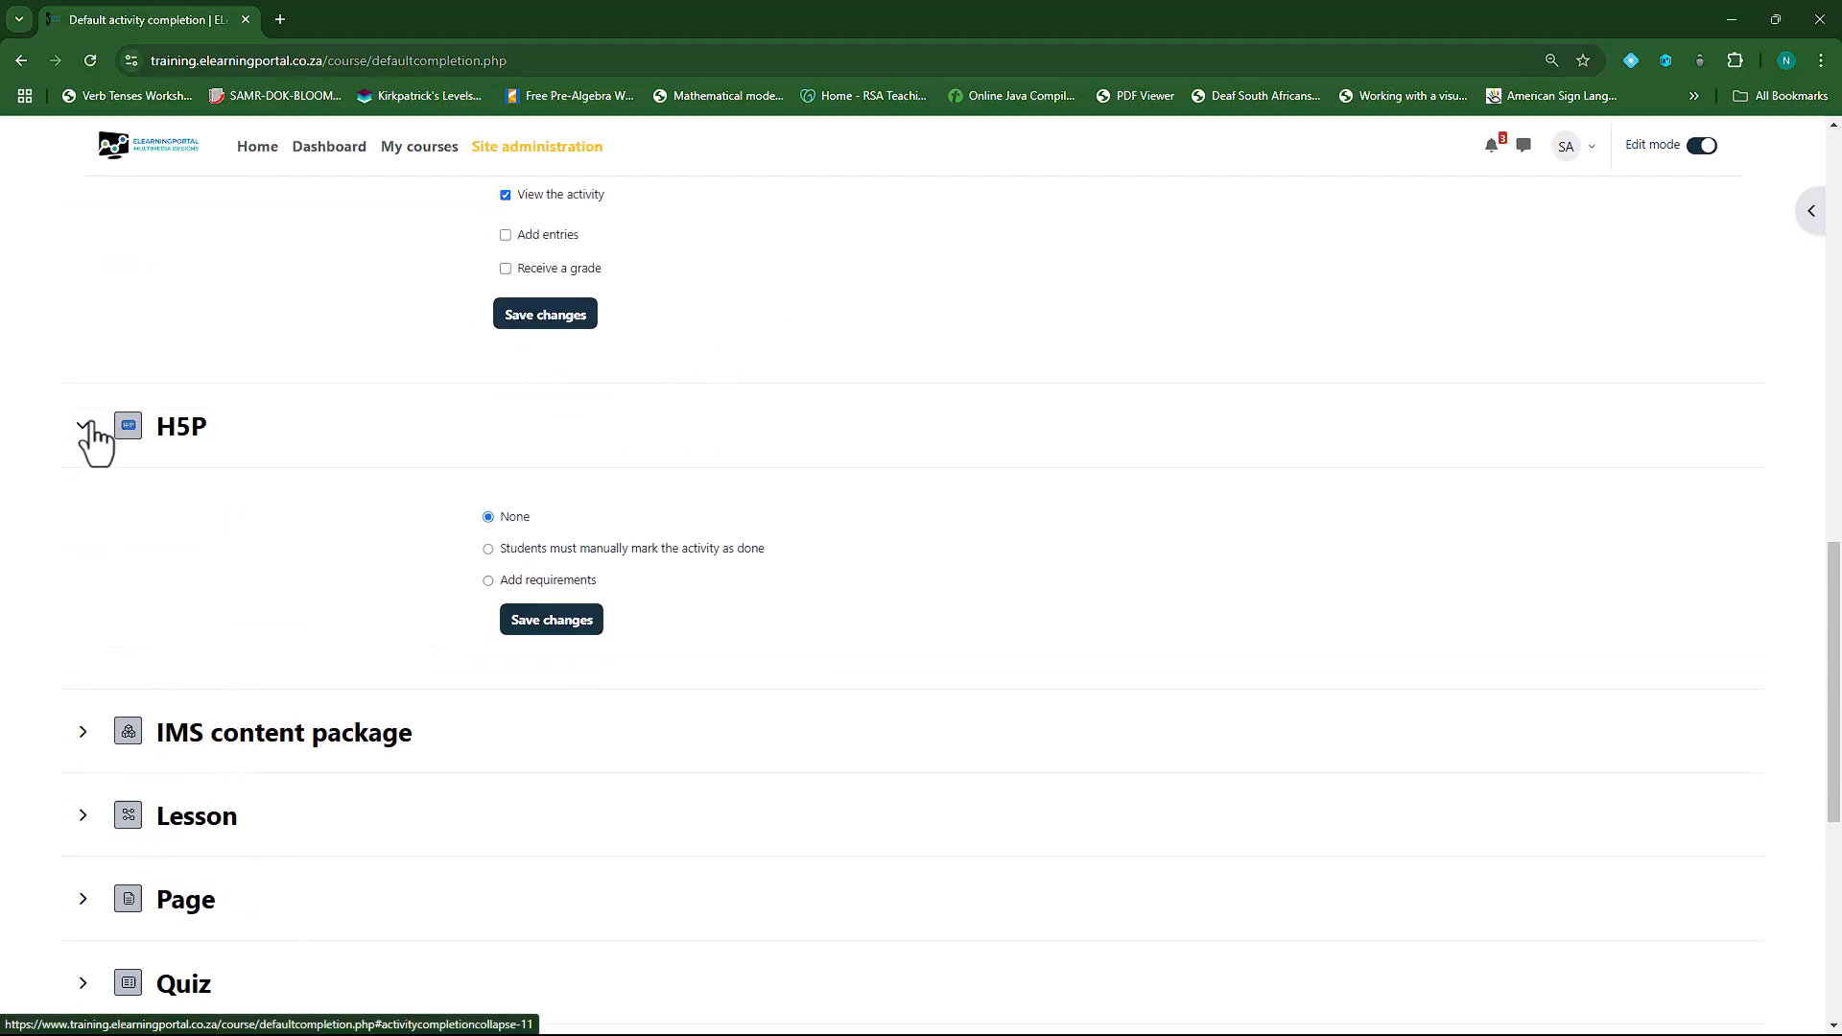
pyautogui.click(537, 581)
pyautogui.click(576, 692)
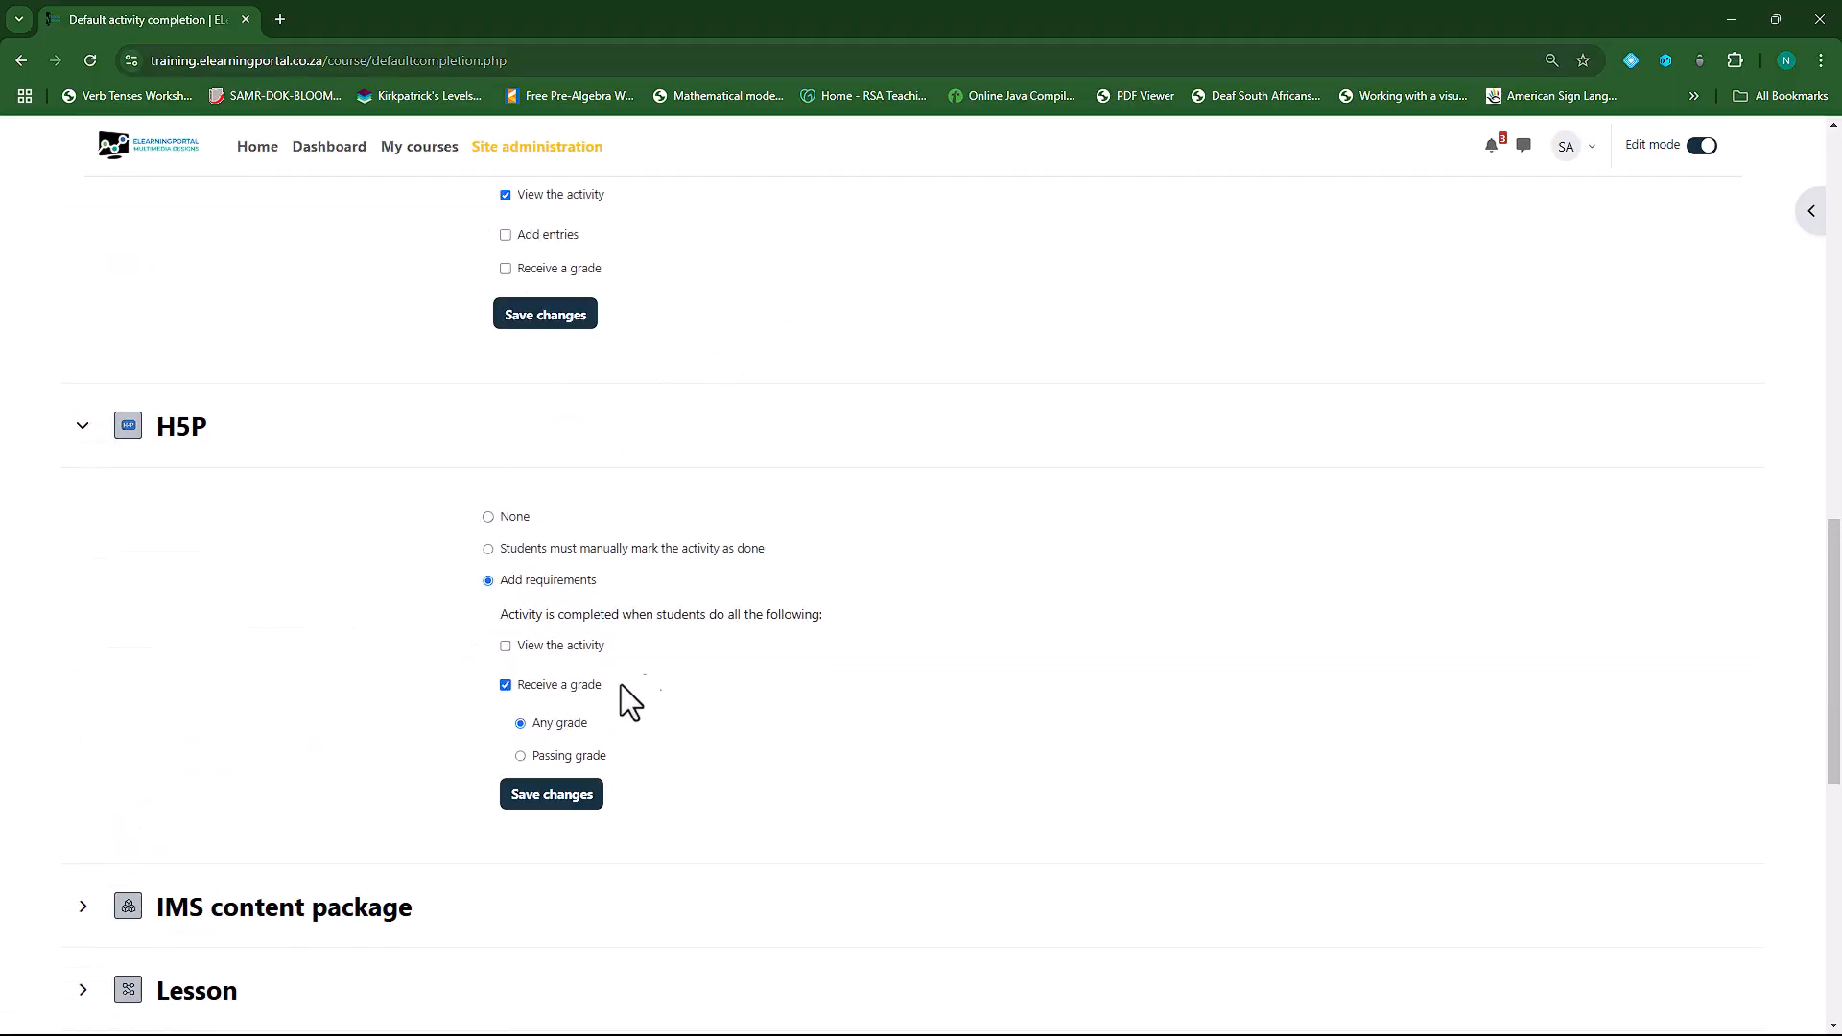
pyautogui.scroll(-4, 700, 725)
pyautogui.click(552, 412)
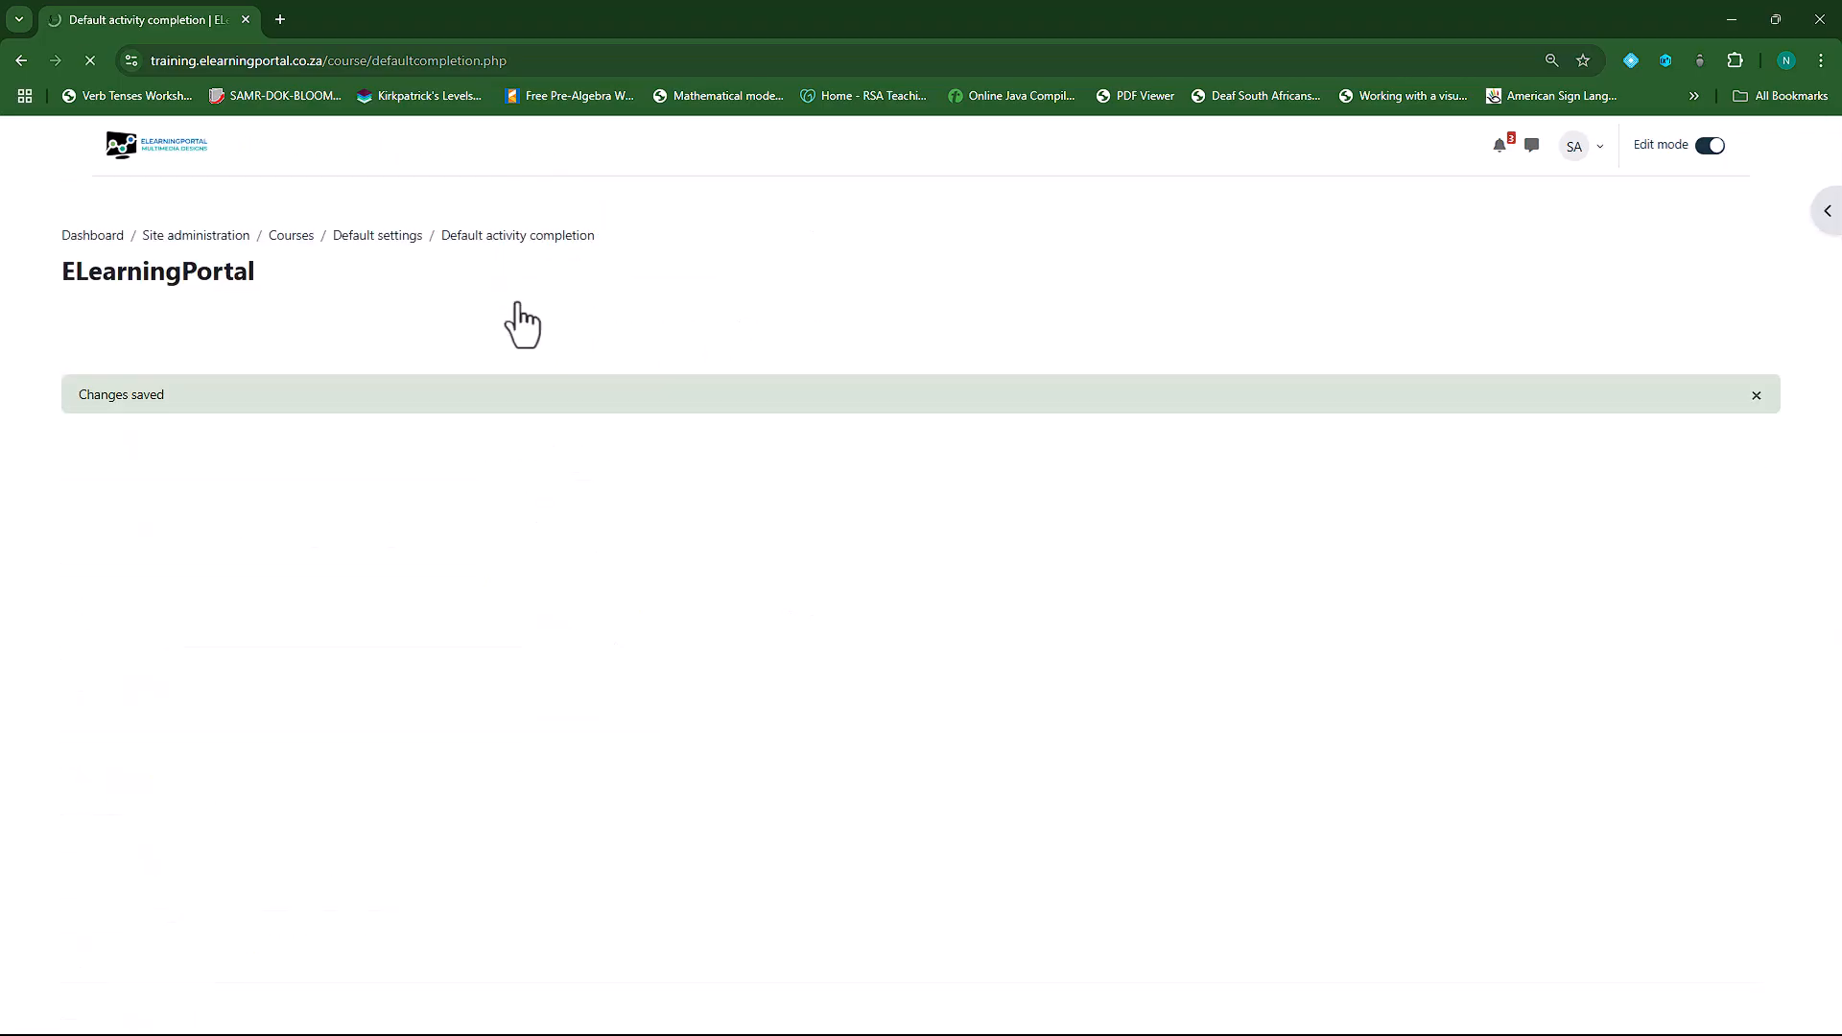
# - Check the default completion options for IMS content package, and collapse the section without saving
pyautogui.scroll(-15, 261, 648)
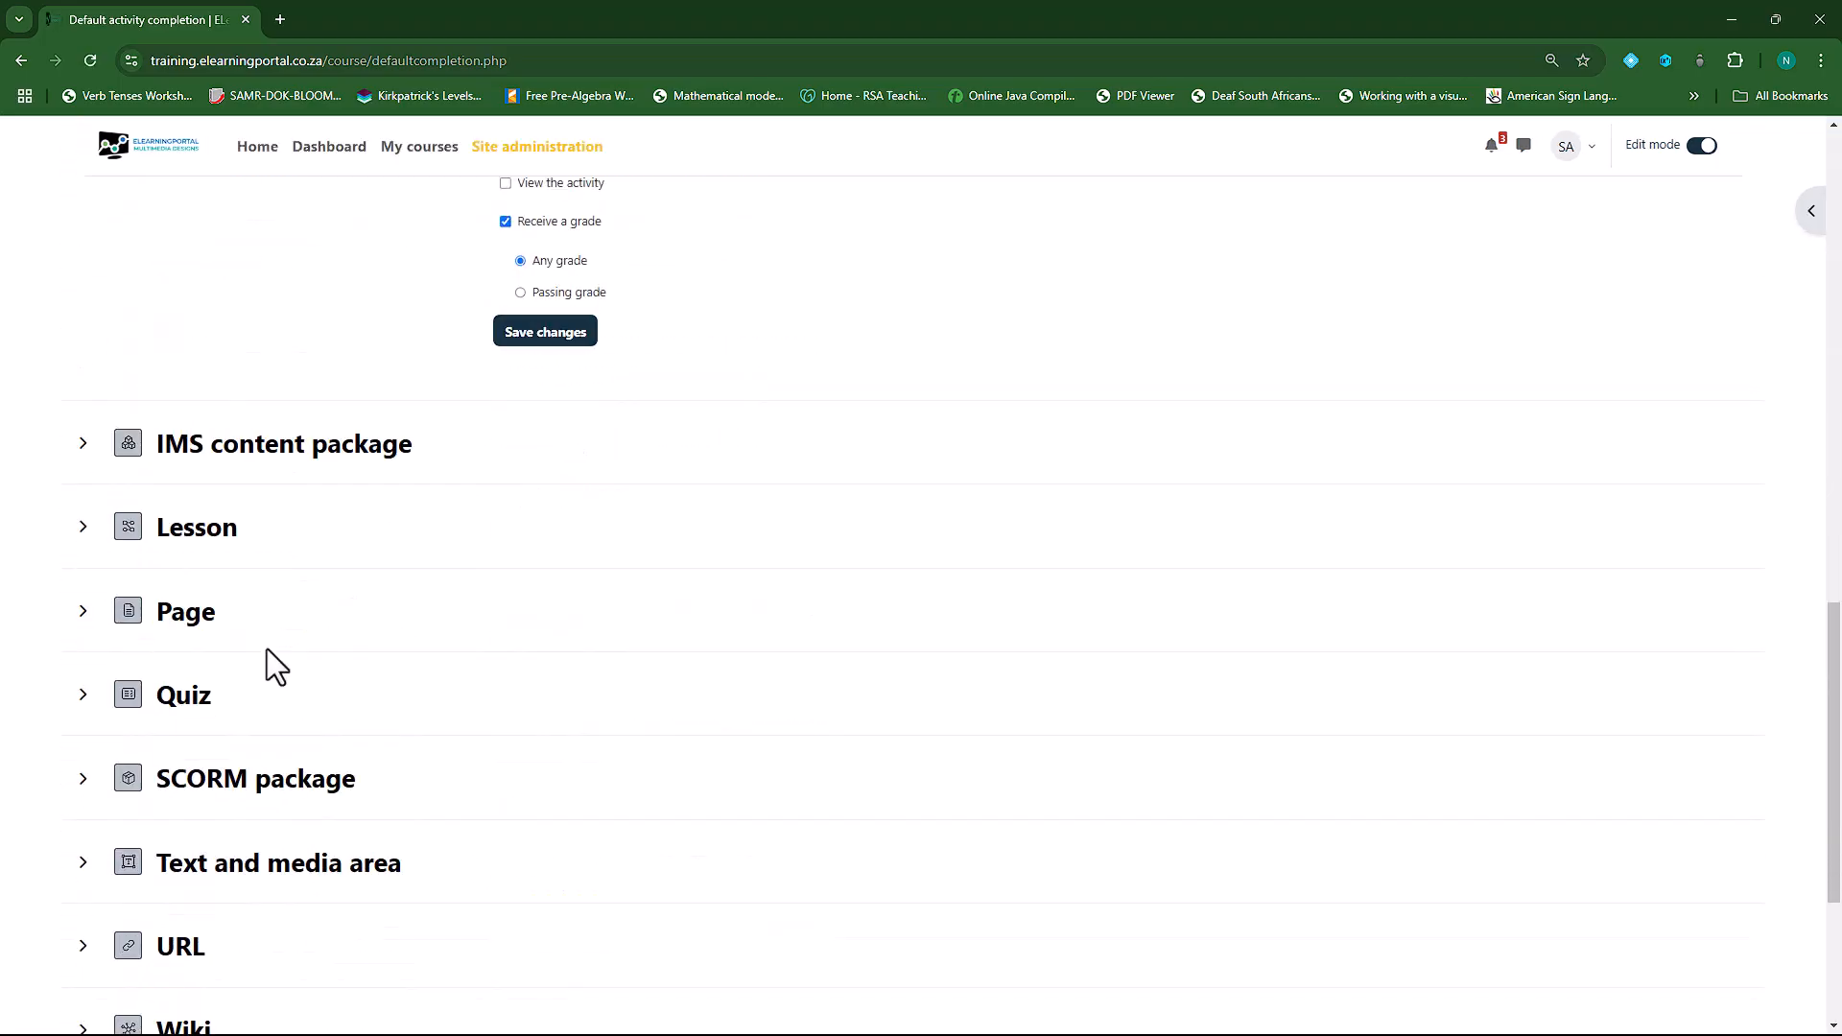
pyautogui.click(82, 443)
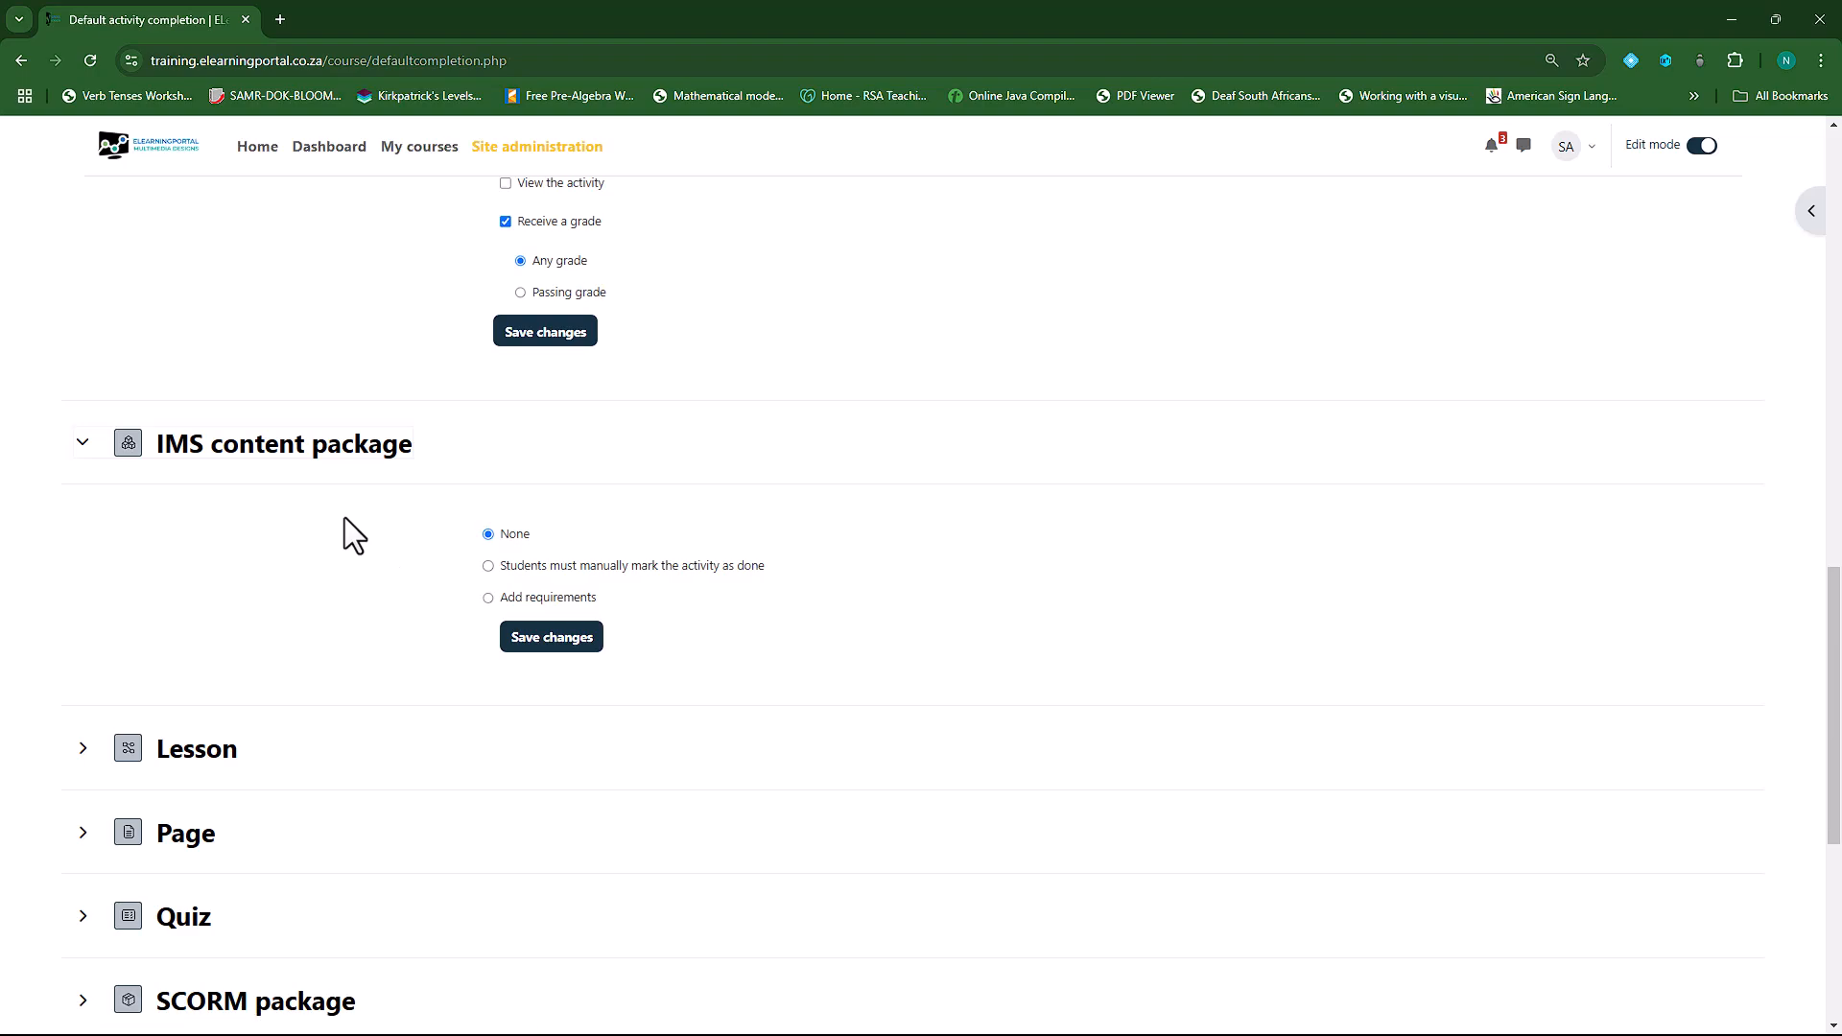
pyautogui.scroll(-3, 393, 523)
pyautogui.scroll(3, 234, 492)
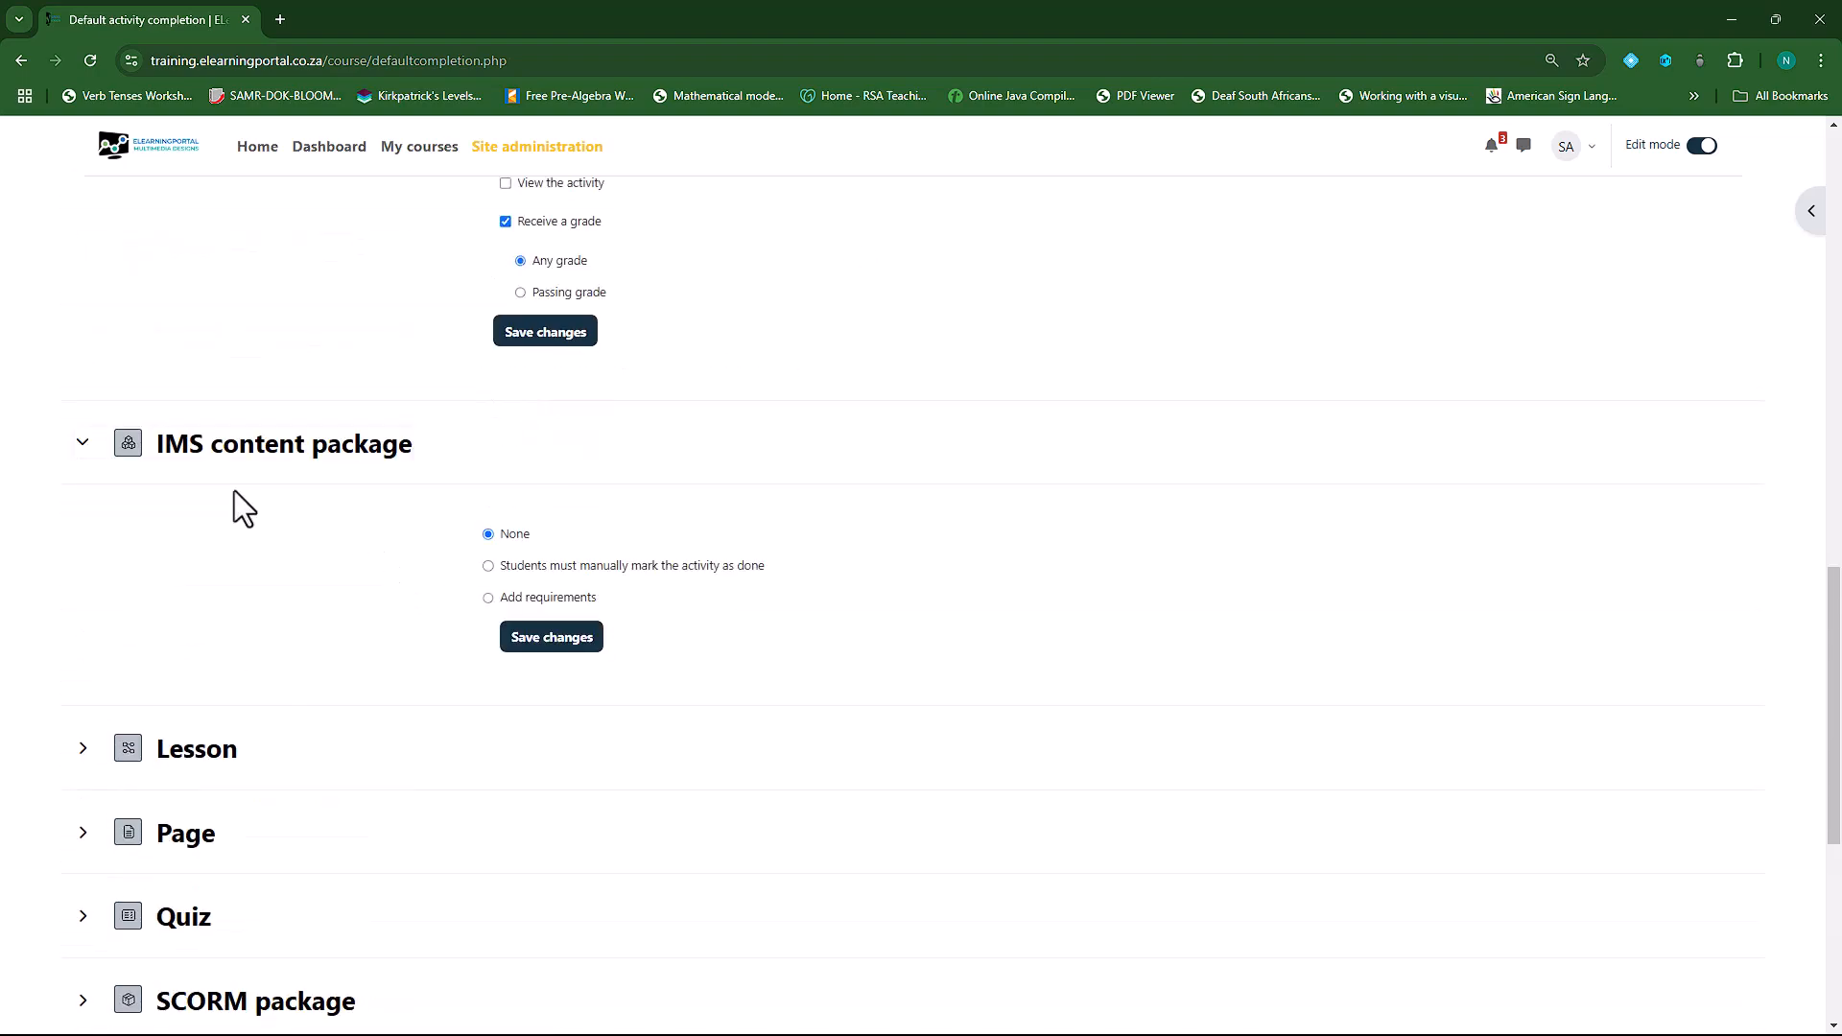
pyautogui.click(83, 443)
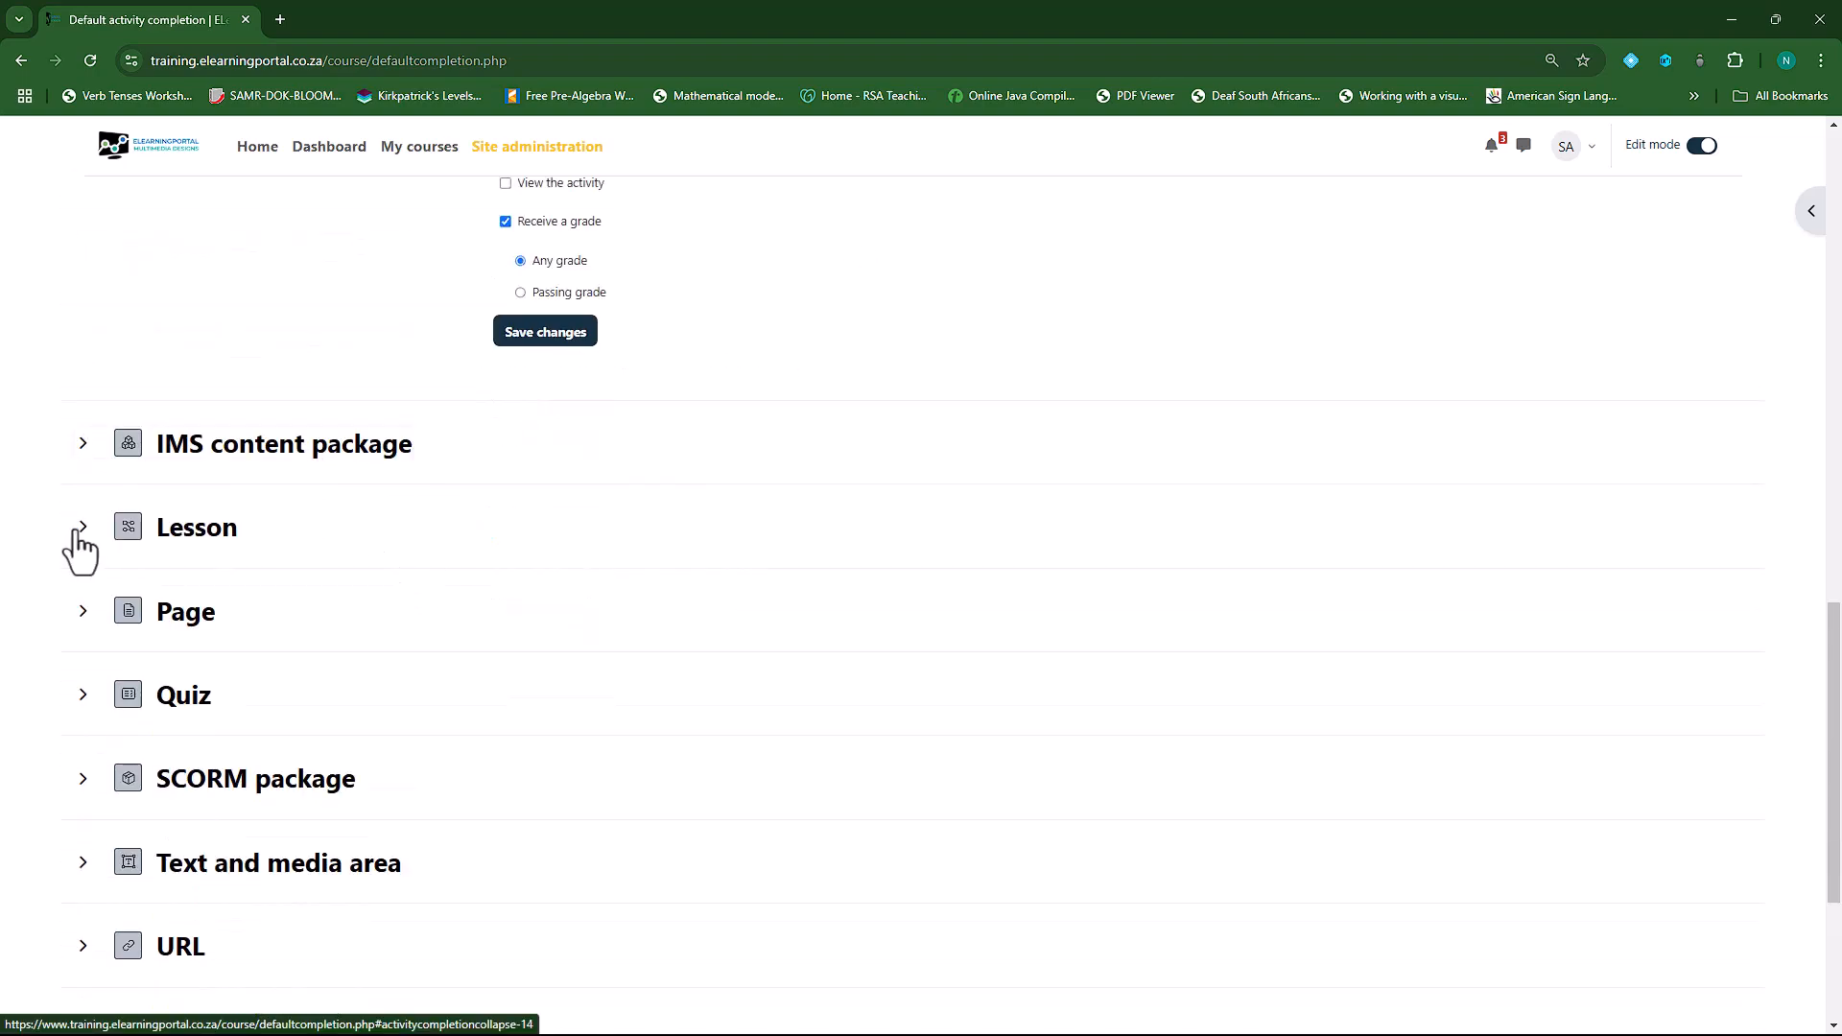
pyautogui.click(82, 443)
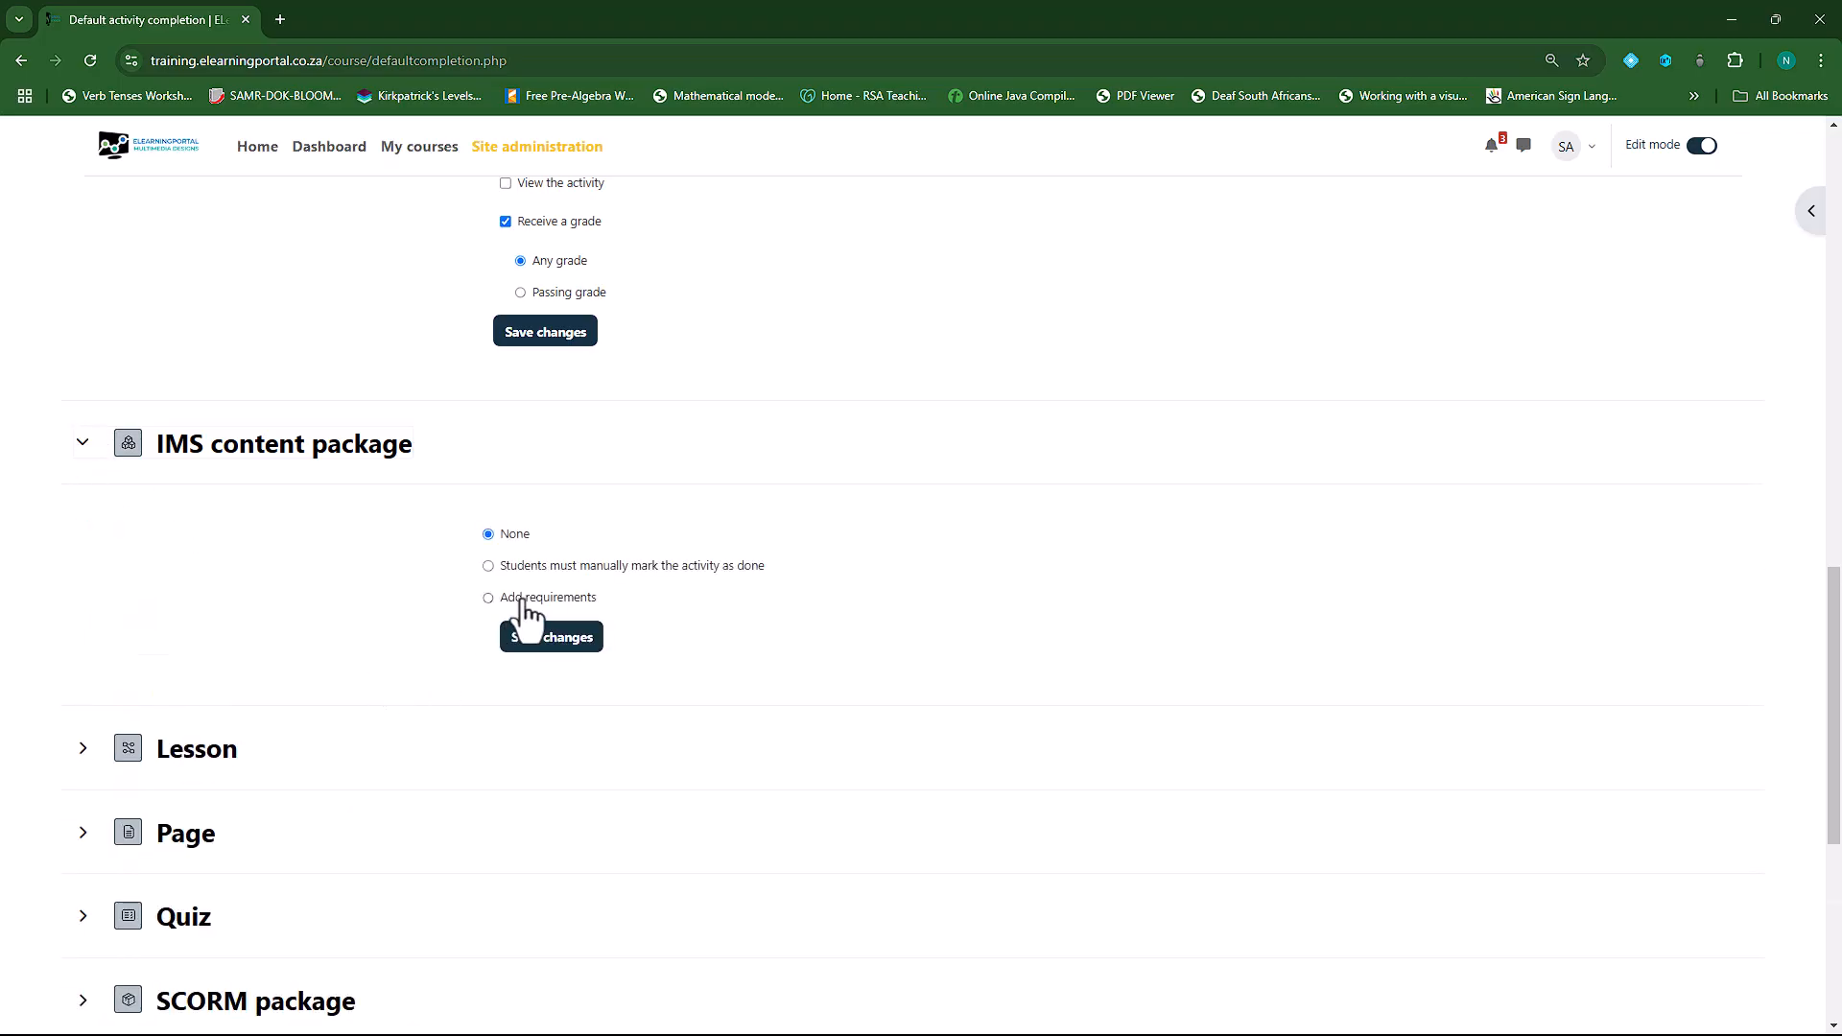
pyautogui.click(85, 446)
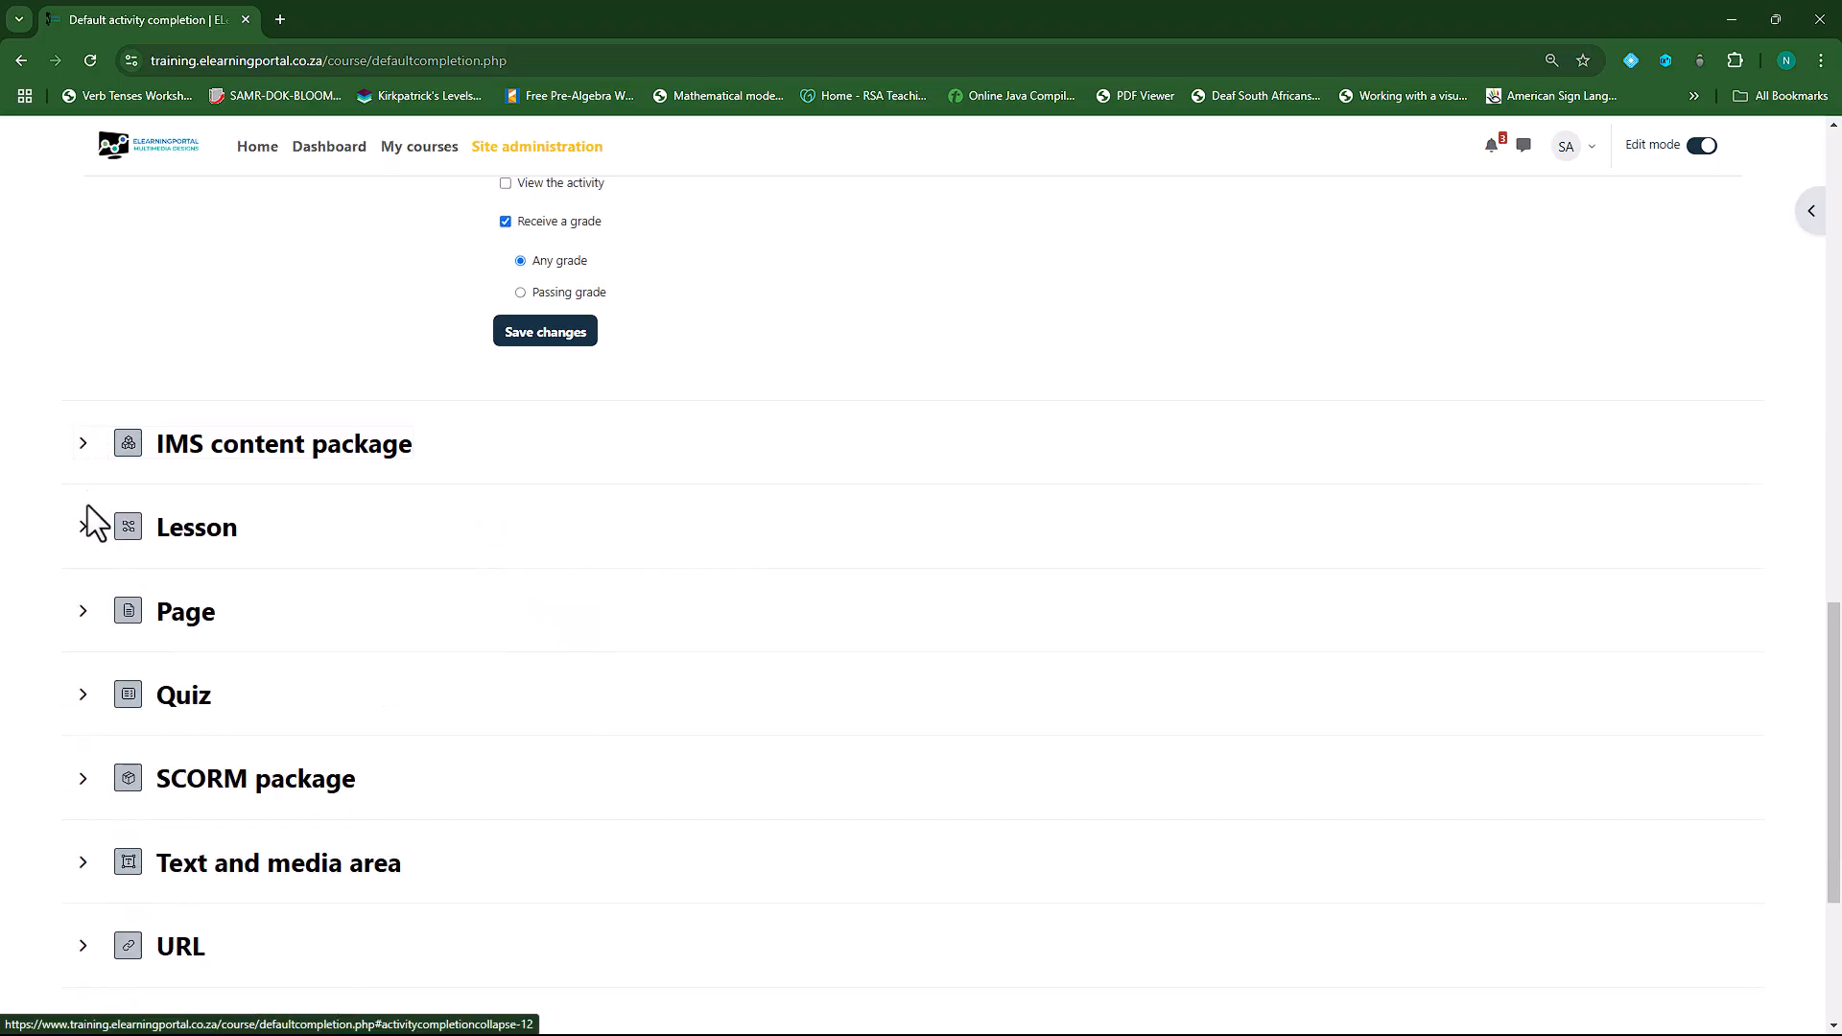
# - Set the default Lesson completion to Add requirements with Require end reached and Receive a grade (Any grade), and save
pyautogui.click(83, 527)
pyautogui.click(486, 679)
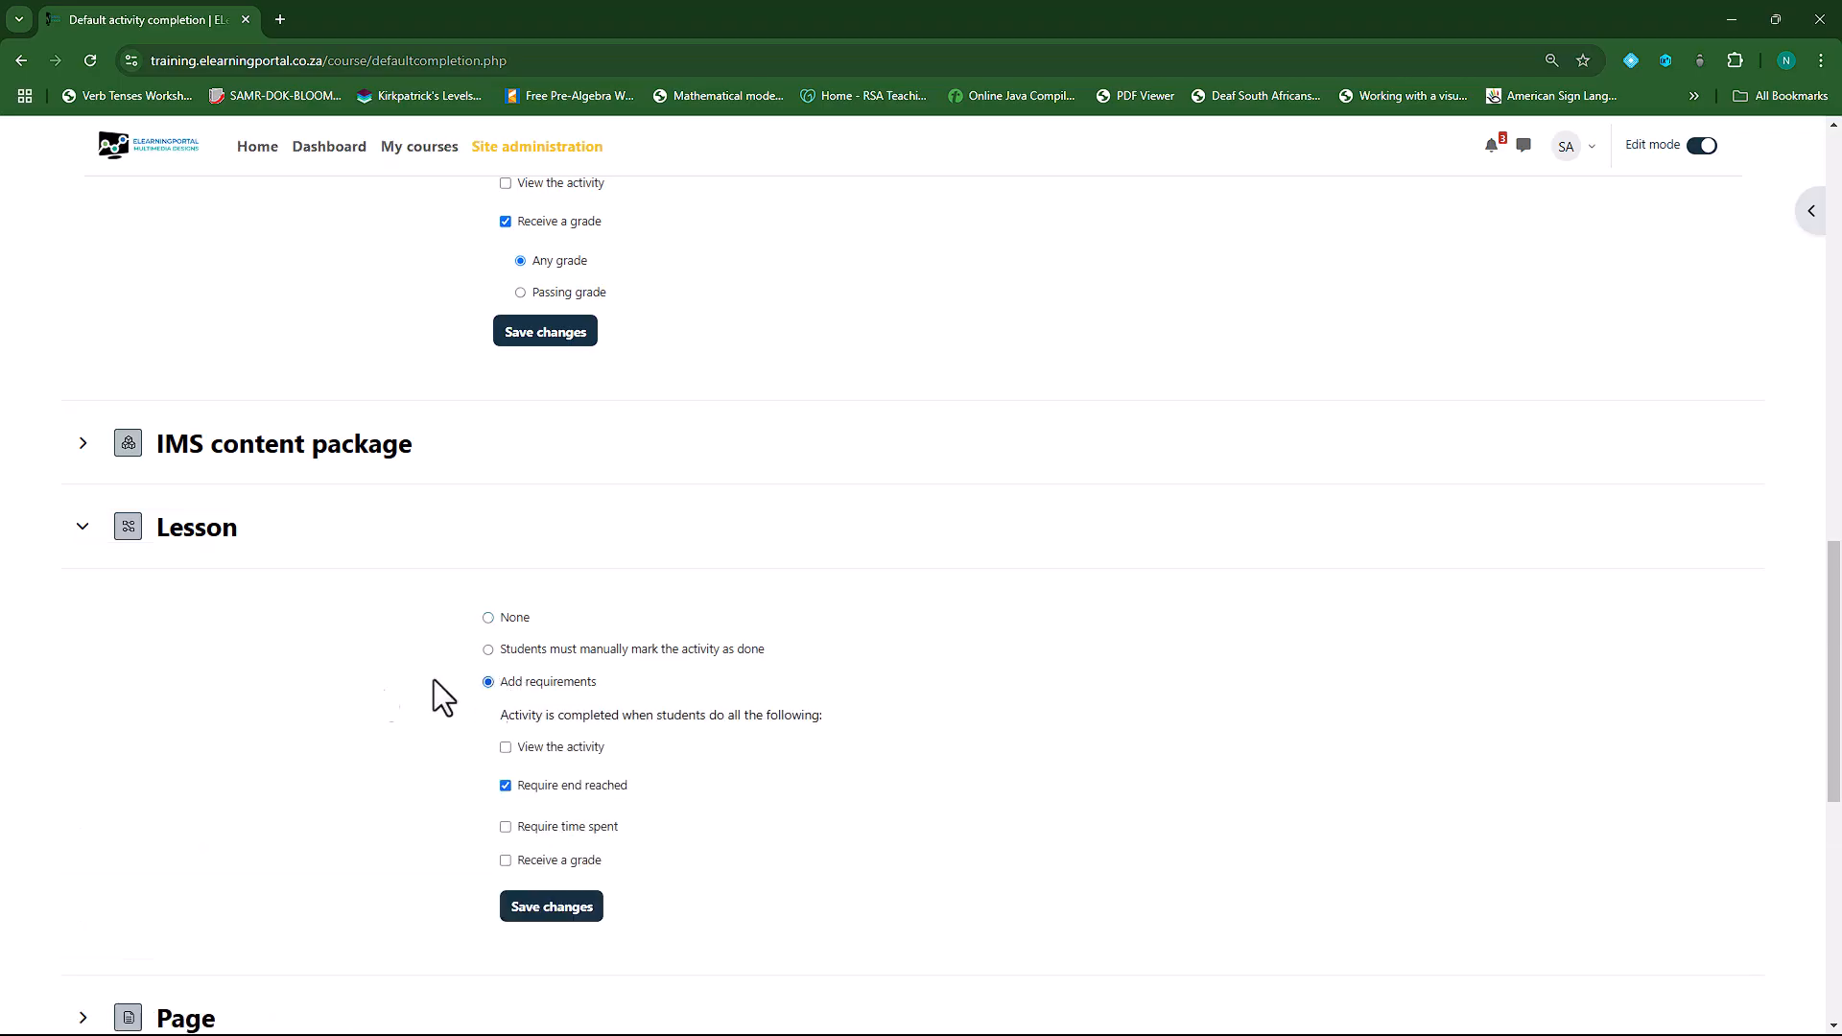
pyautogui.scroll(-3, 384, 686)
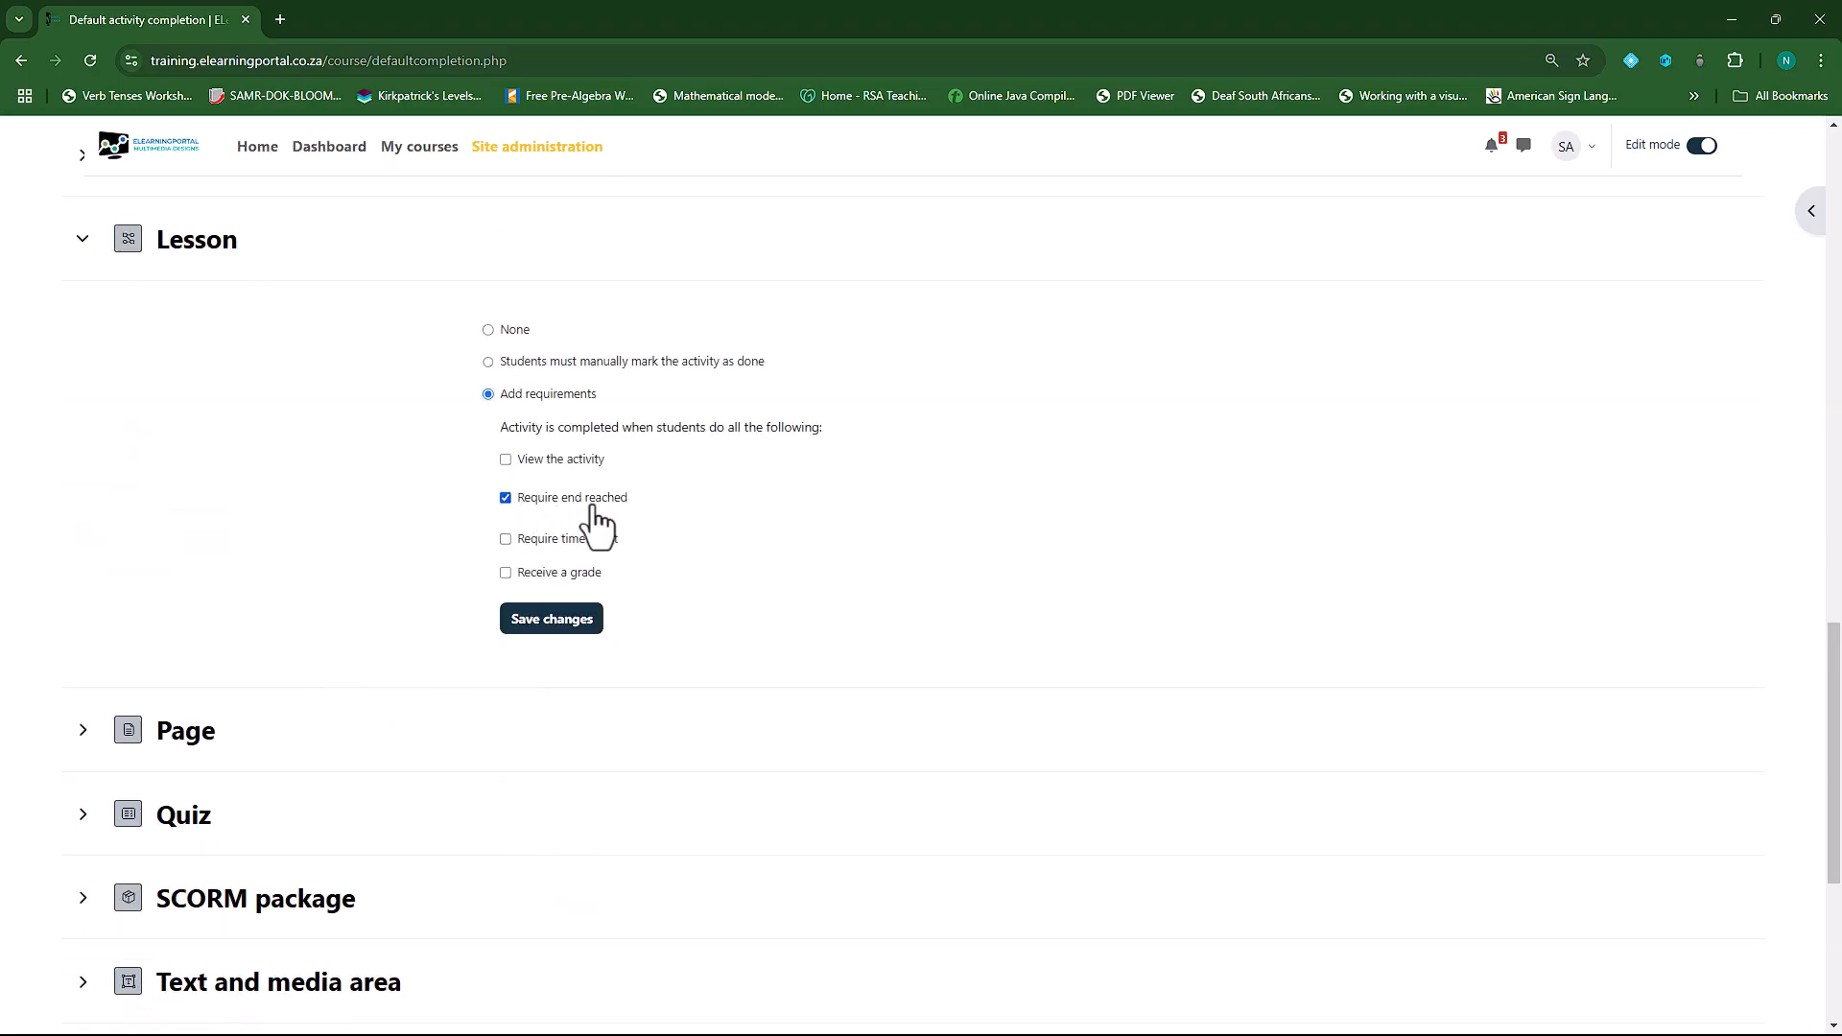
pyautogui.click(532, 576)
pyautogui.click(542, 683)
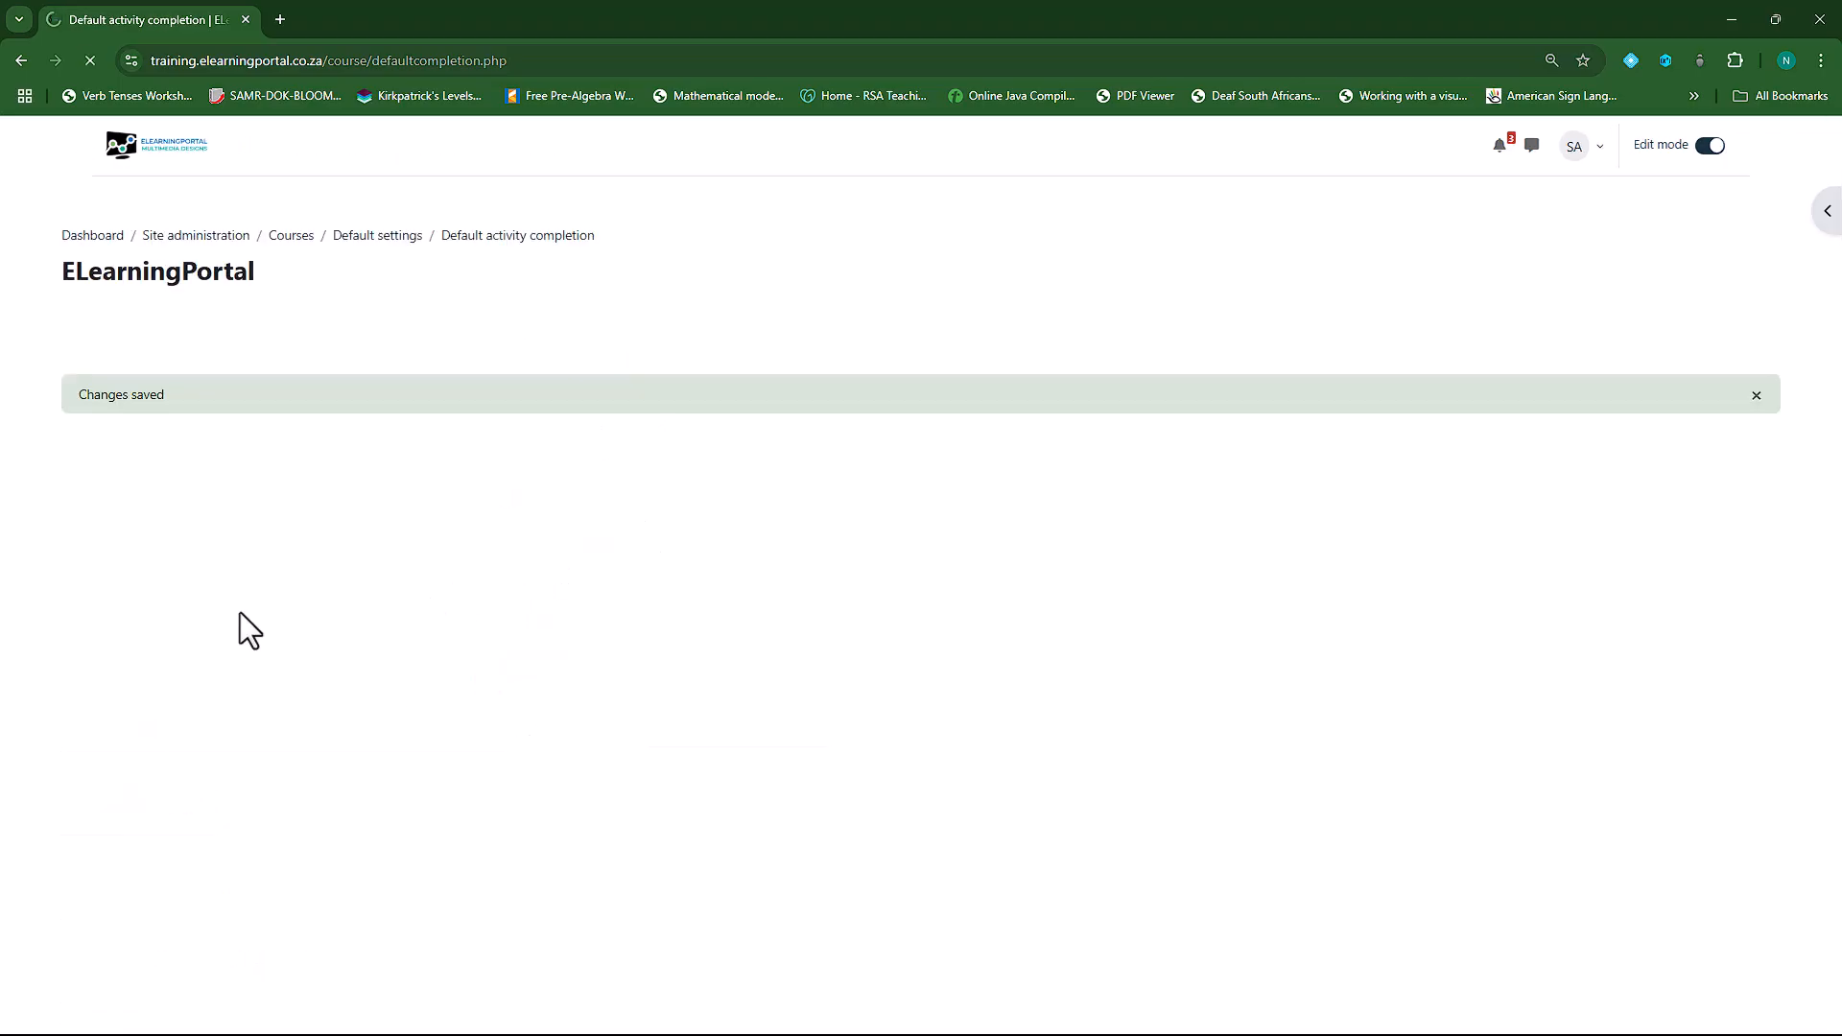
# - Set the default Page completion to Add requirements with View the activity, and save
pyautogui.scroll(-15, 240, 624)
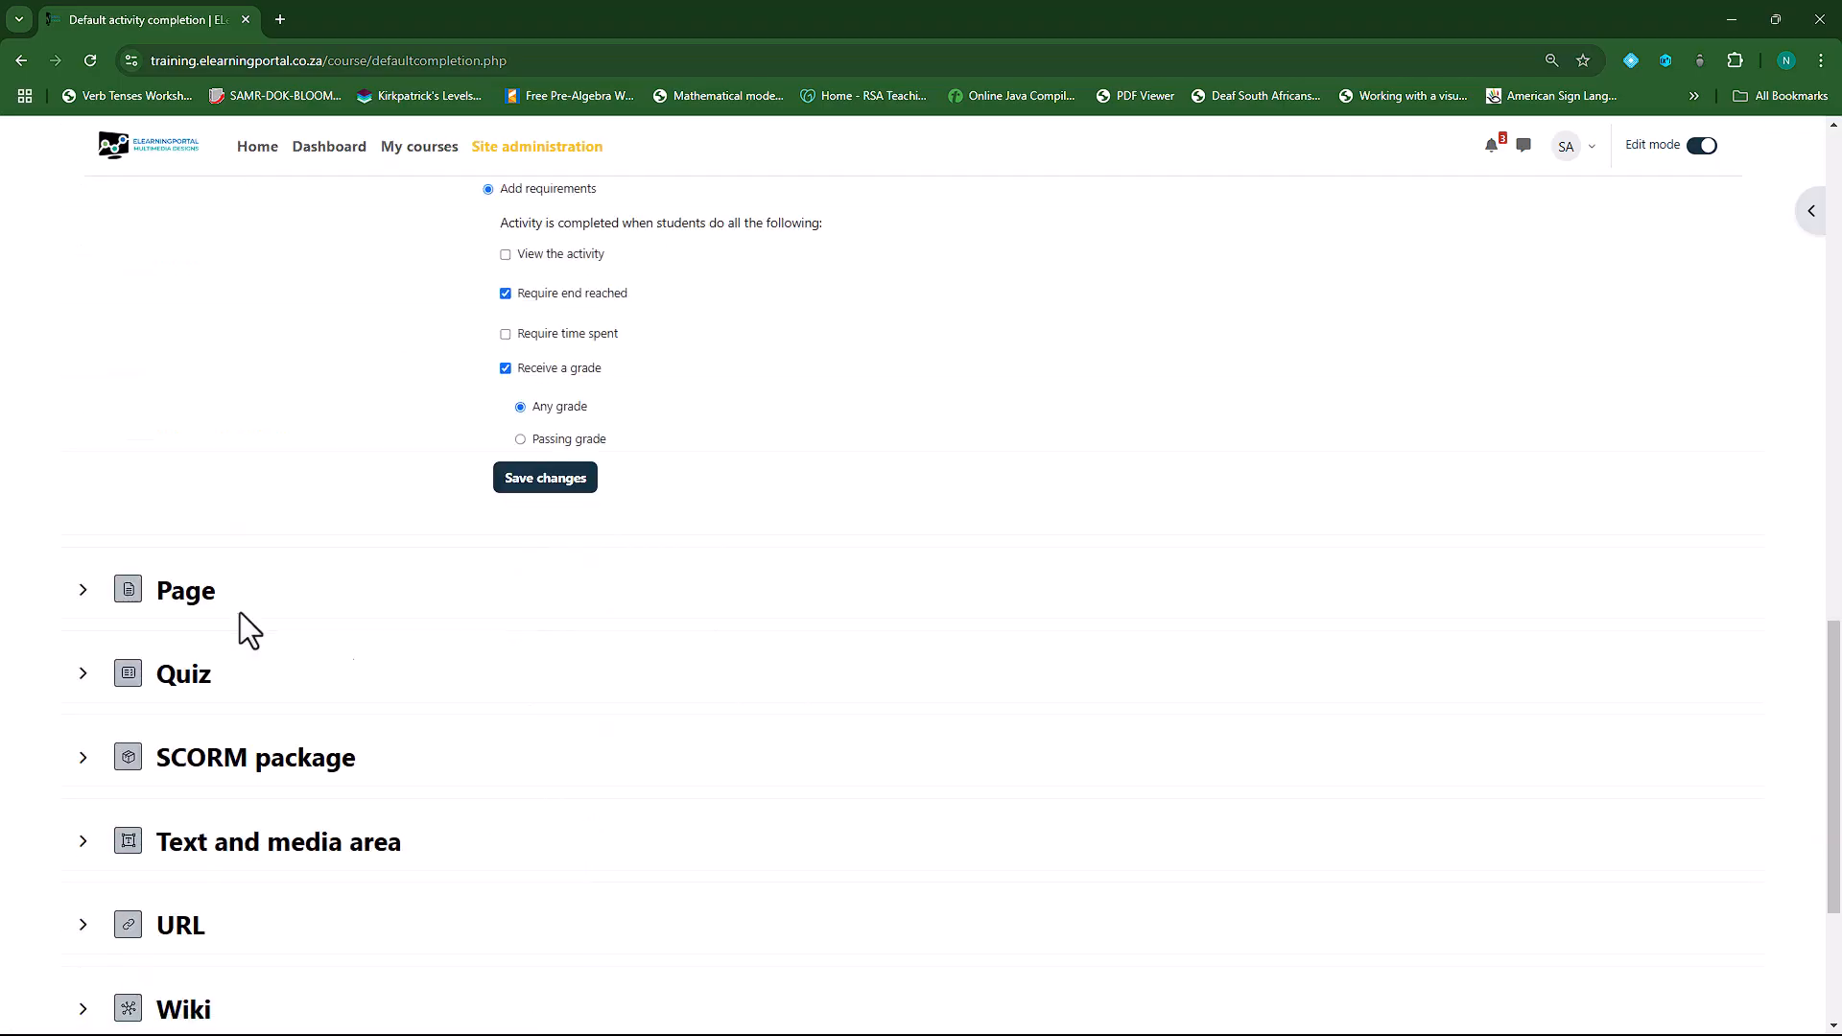
pyautogui.click(82, 305)
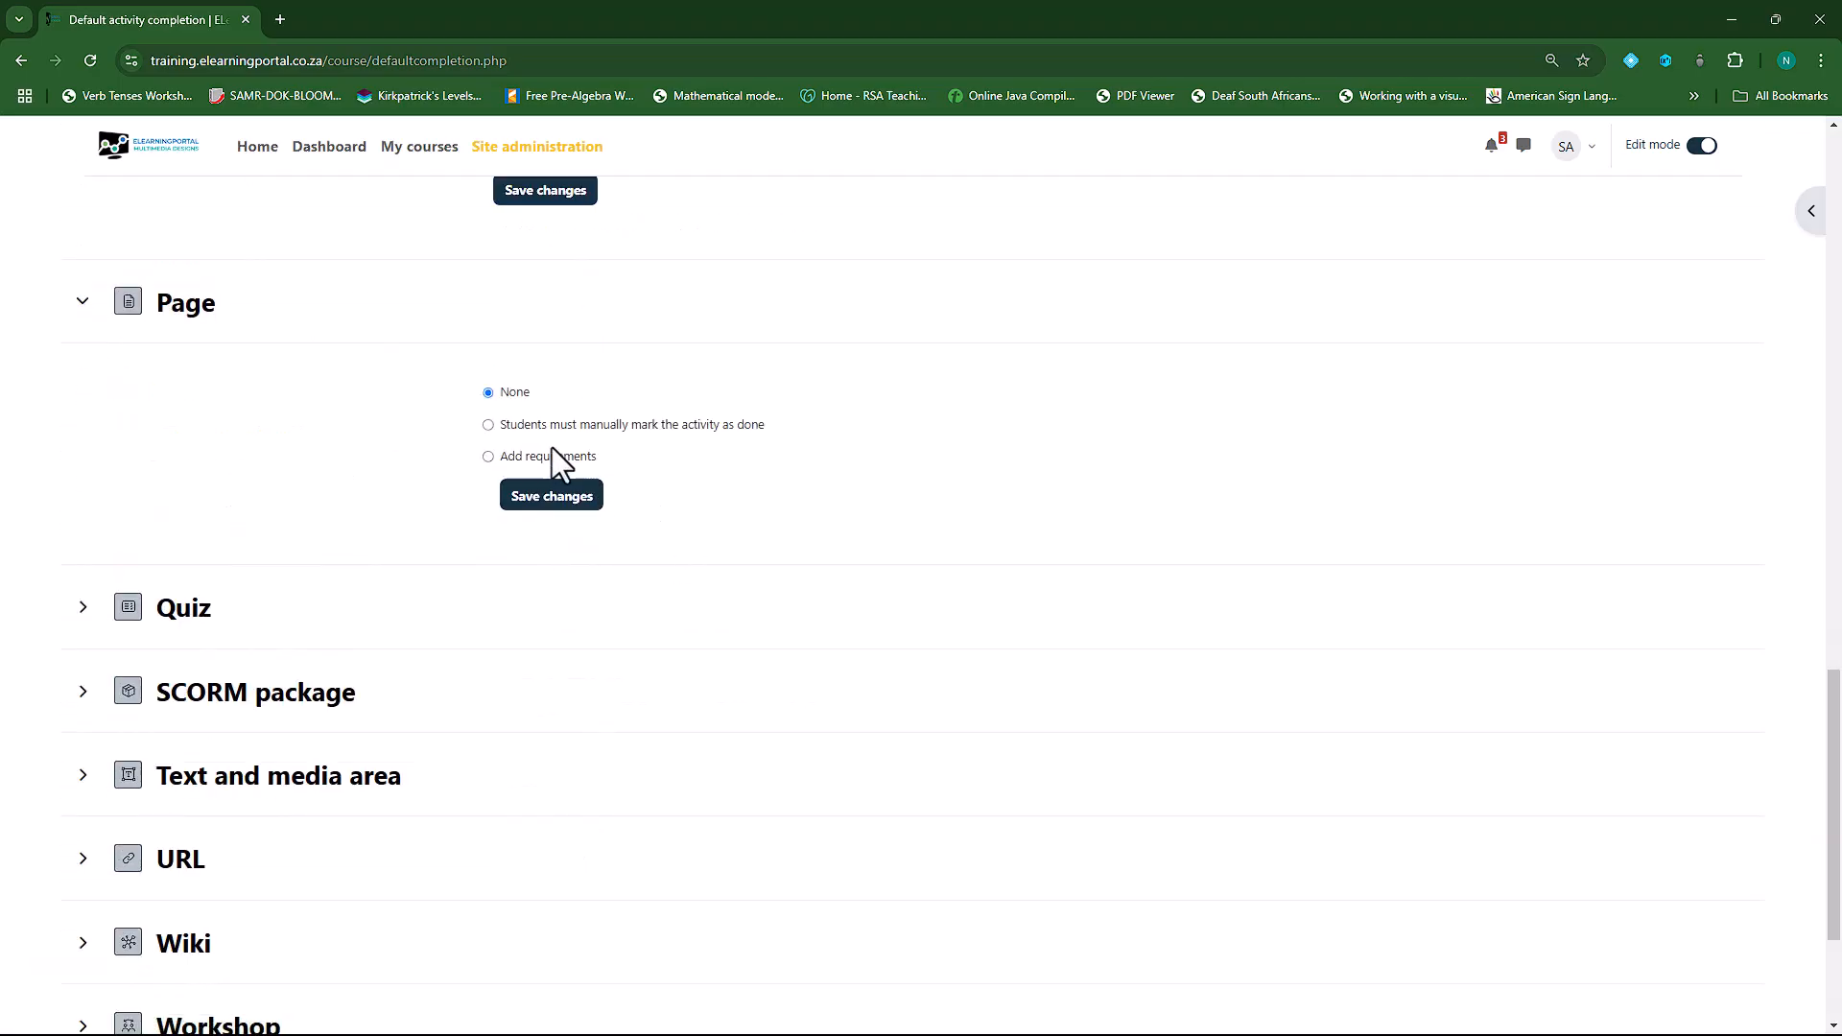
pyautogui.click(489, 456)
pyautogui.click(532, 523)
pyautogui.click(562, 570)
# - Set the default Quiz completion to Add requirements with View the activity and Receive a grade (Any grade), and save
pyautogui.scroll(-13, 273, 566)
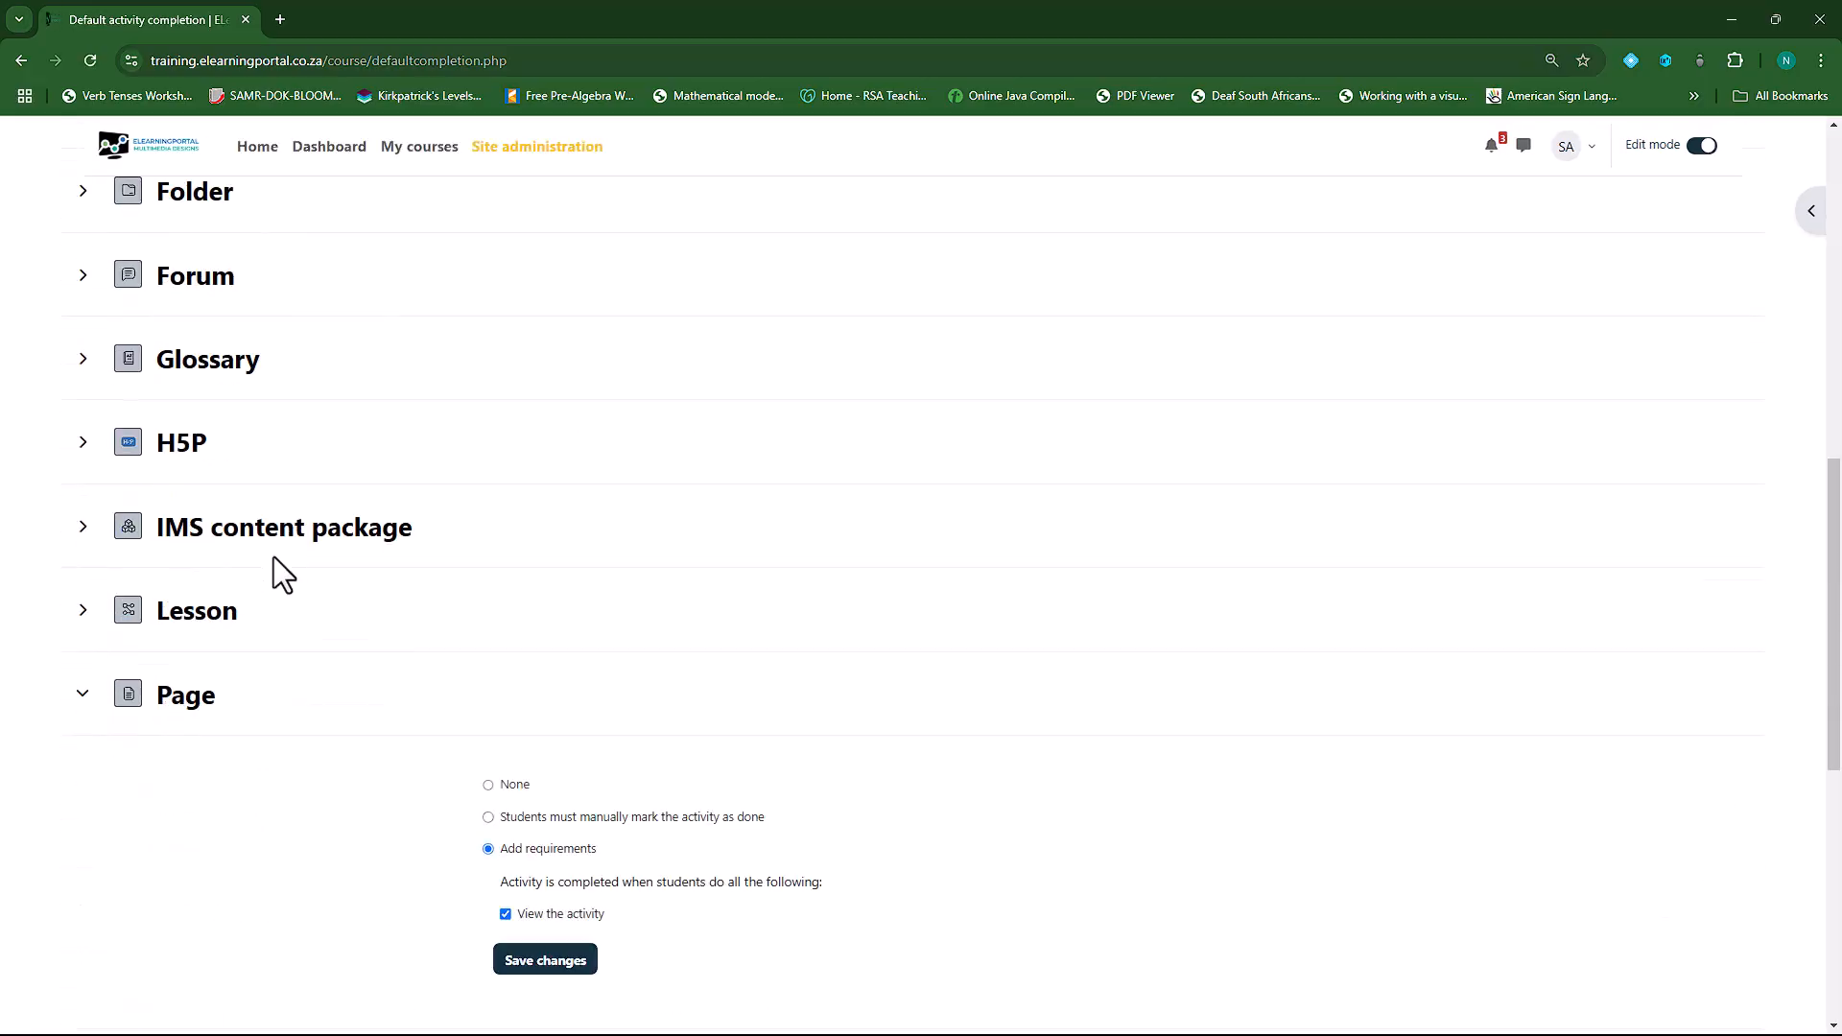
pyautogui.click(82, 400)
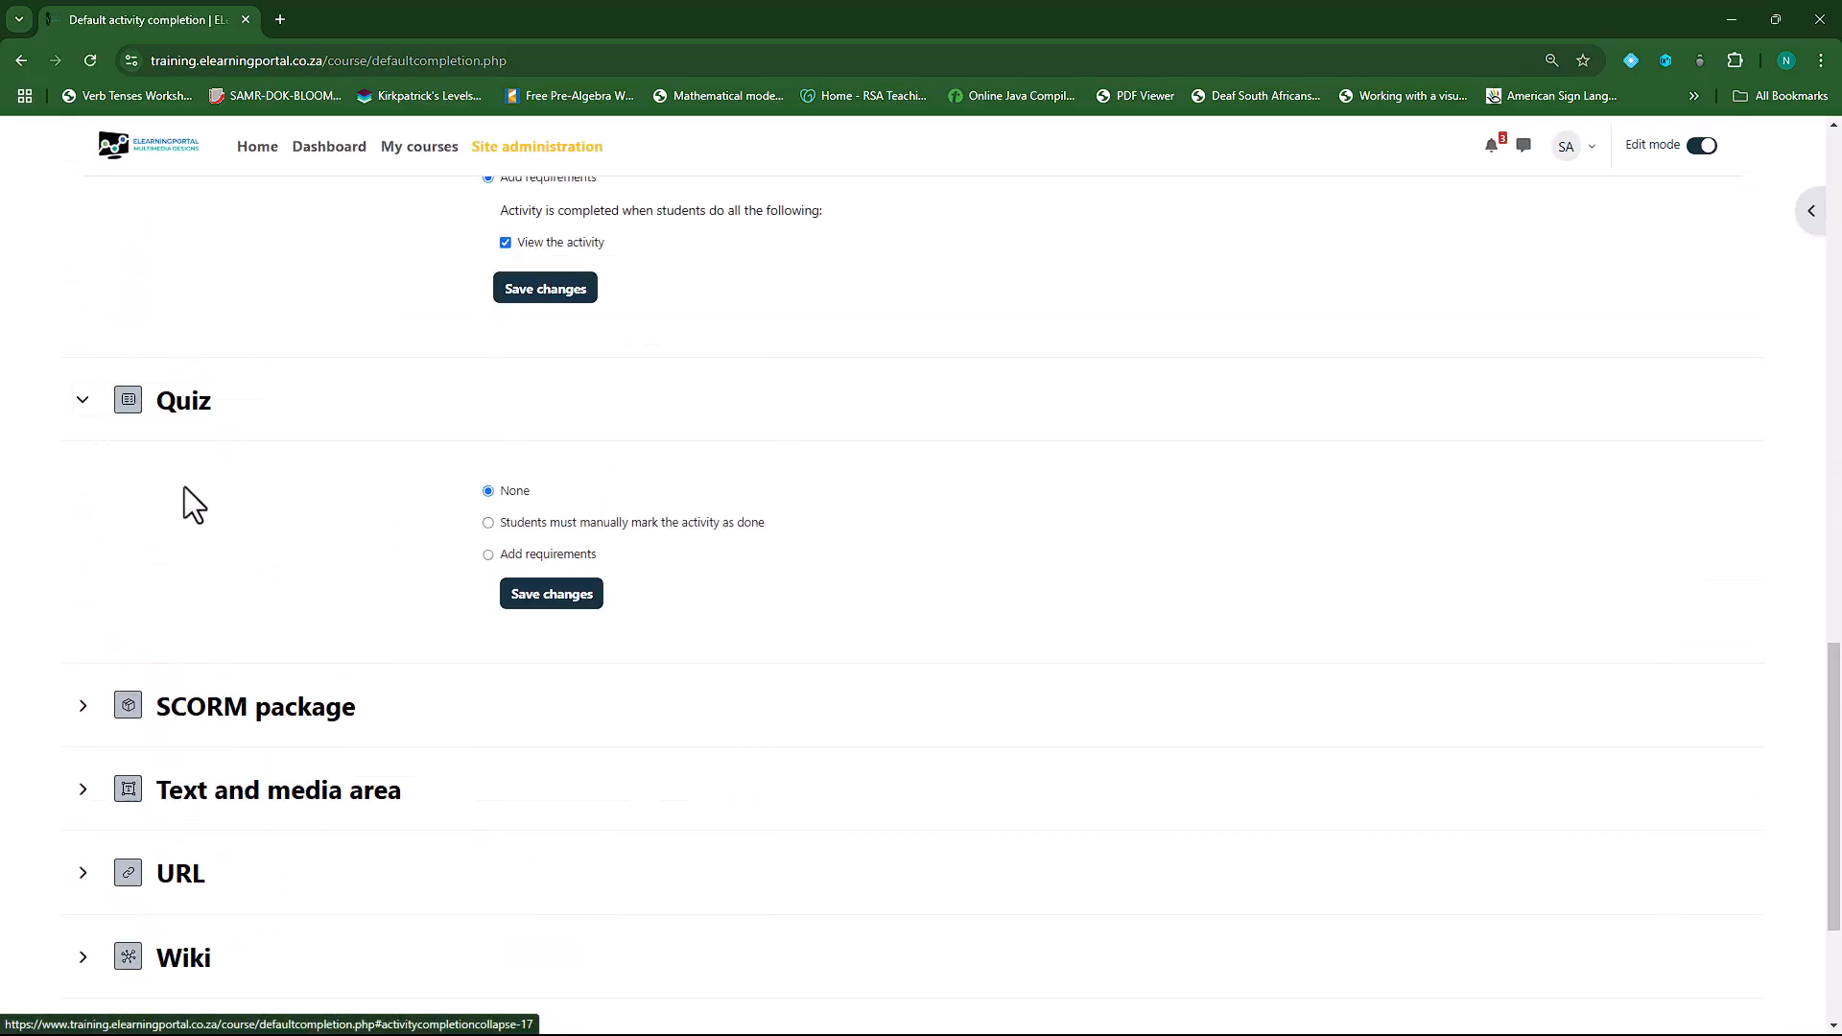
pyautogui.click(545, 556)
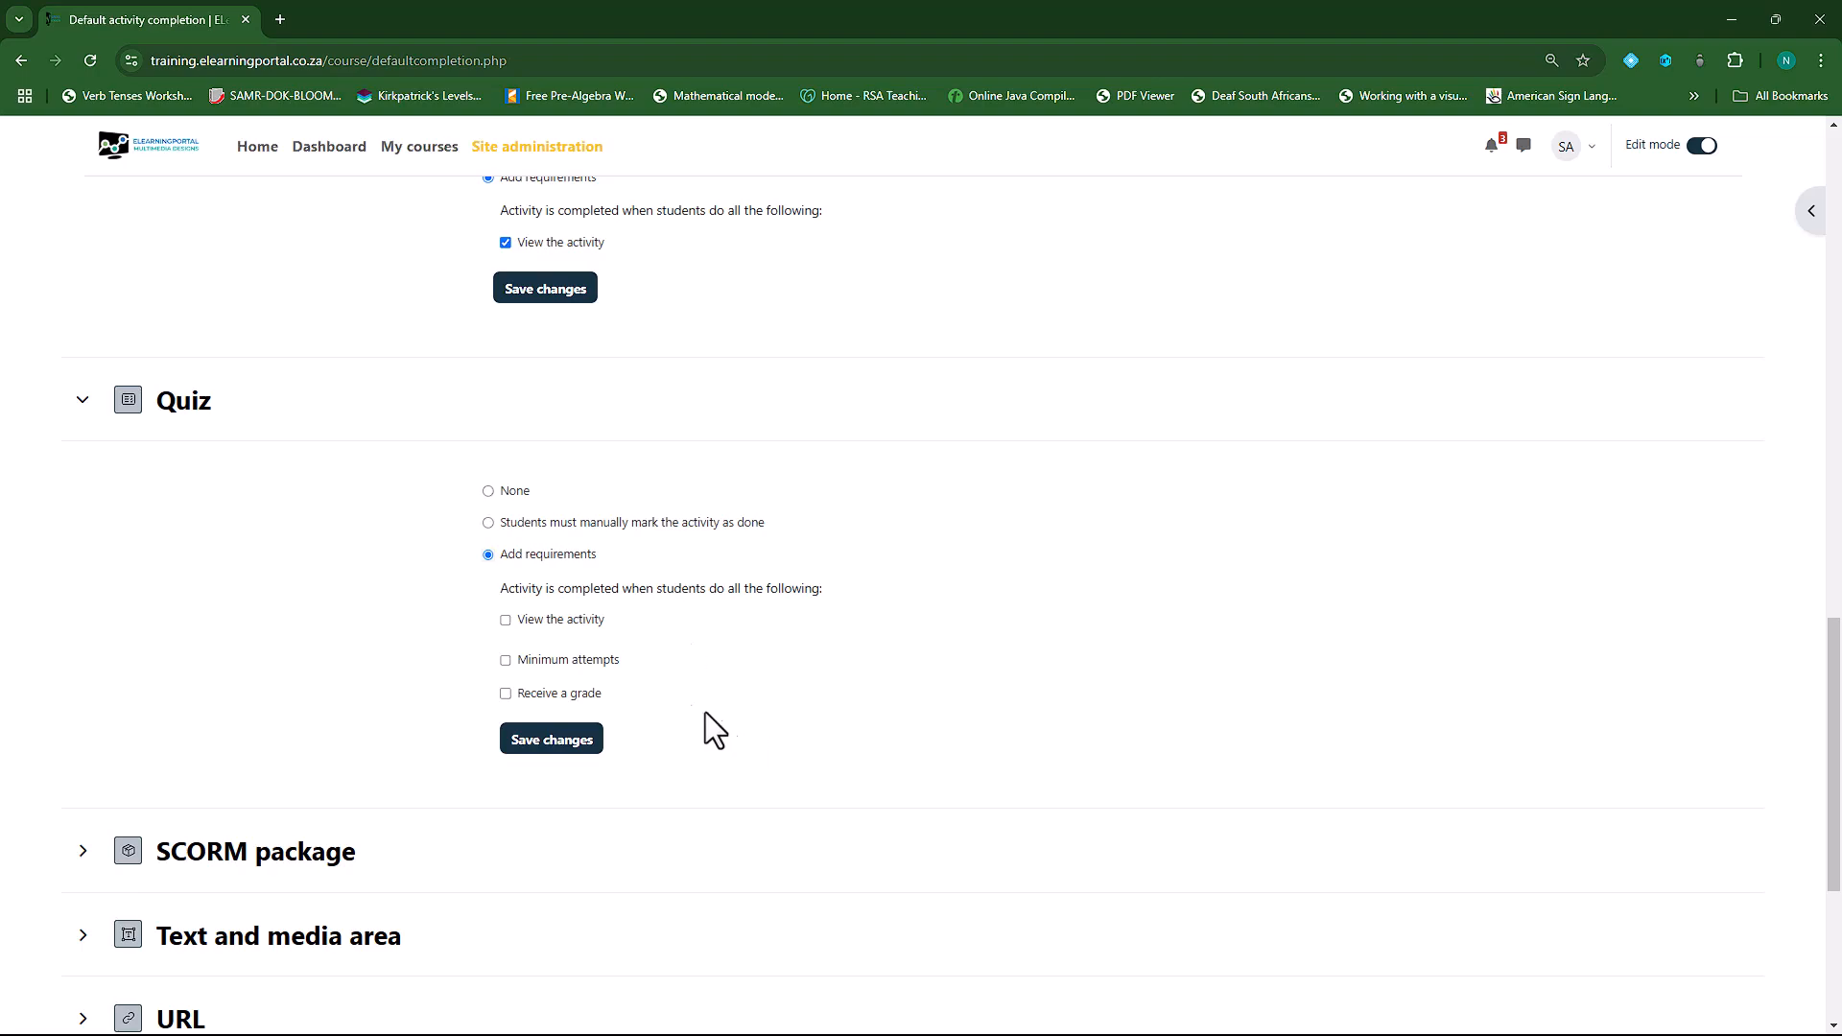
pyautogui.click(556, 623)
pyautogui.click(543, 693)
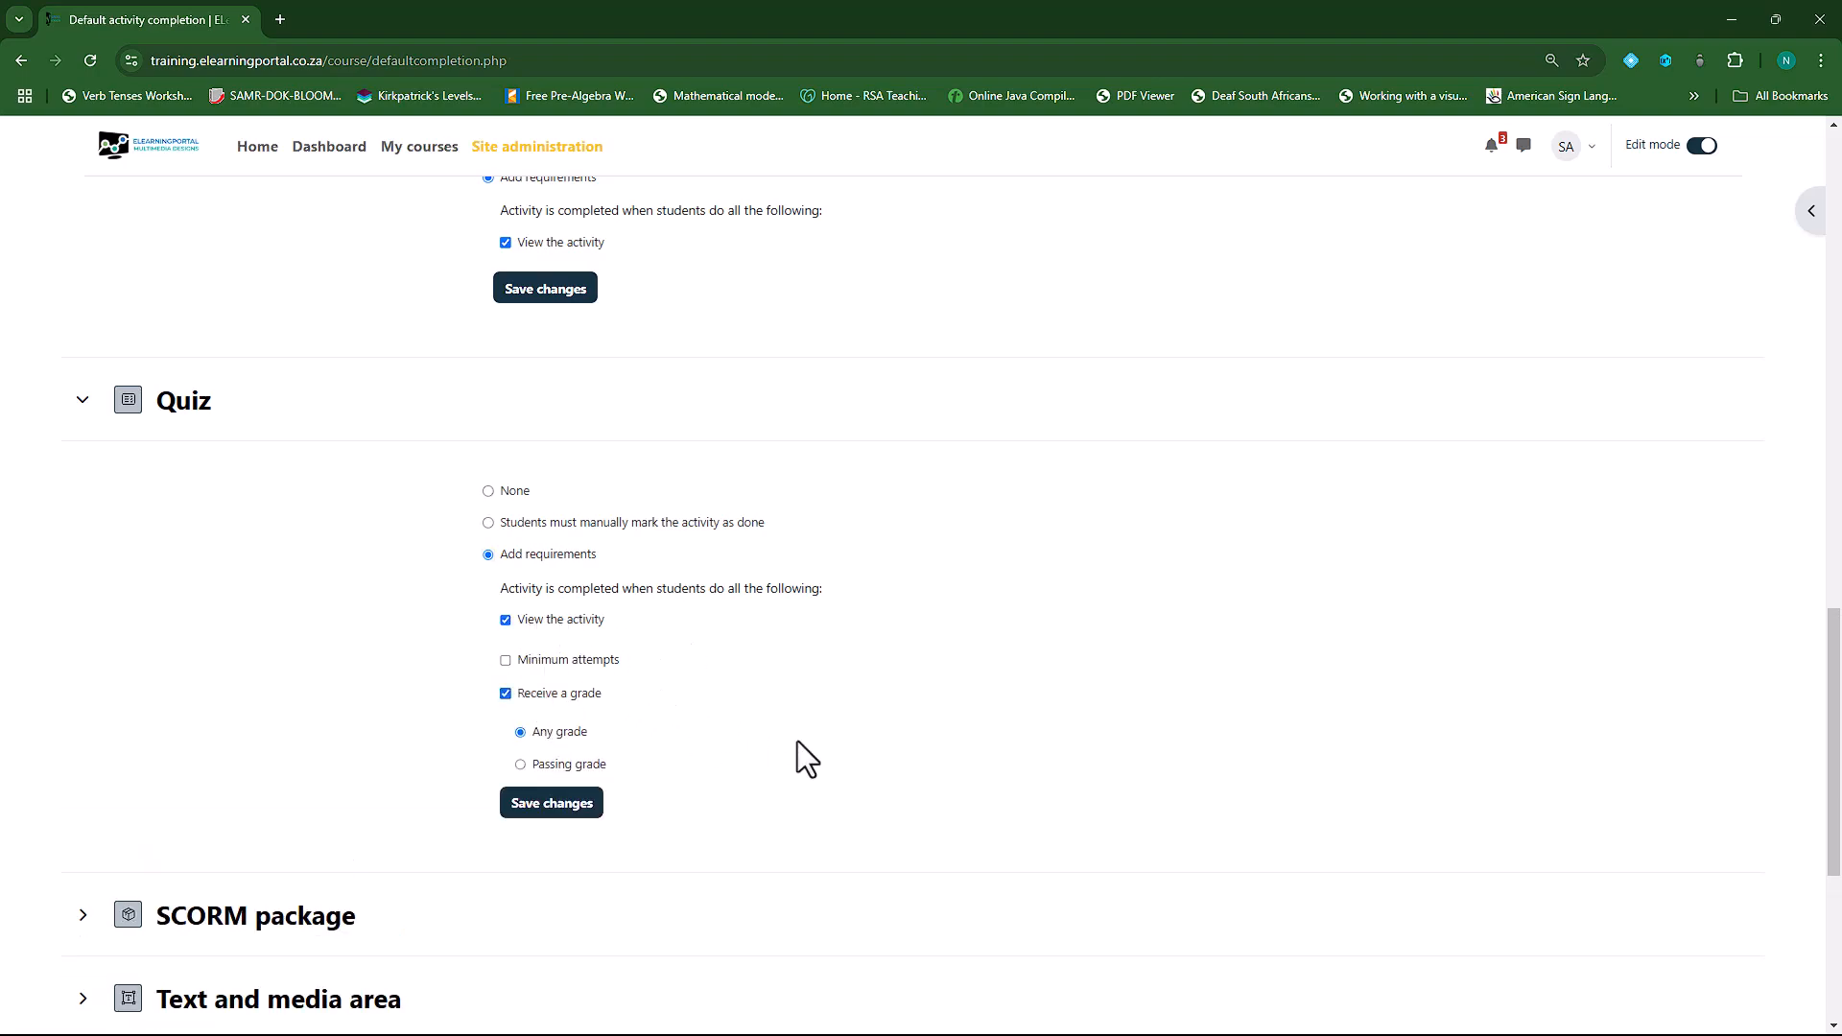
pyautogui.click(524, 804)
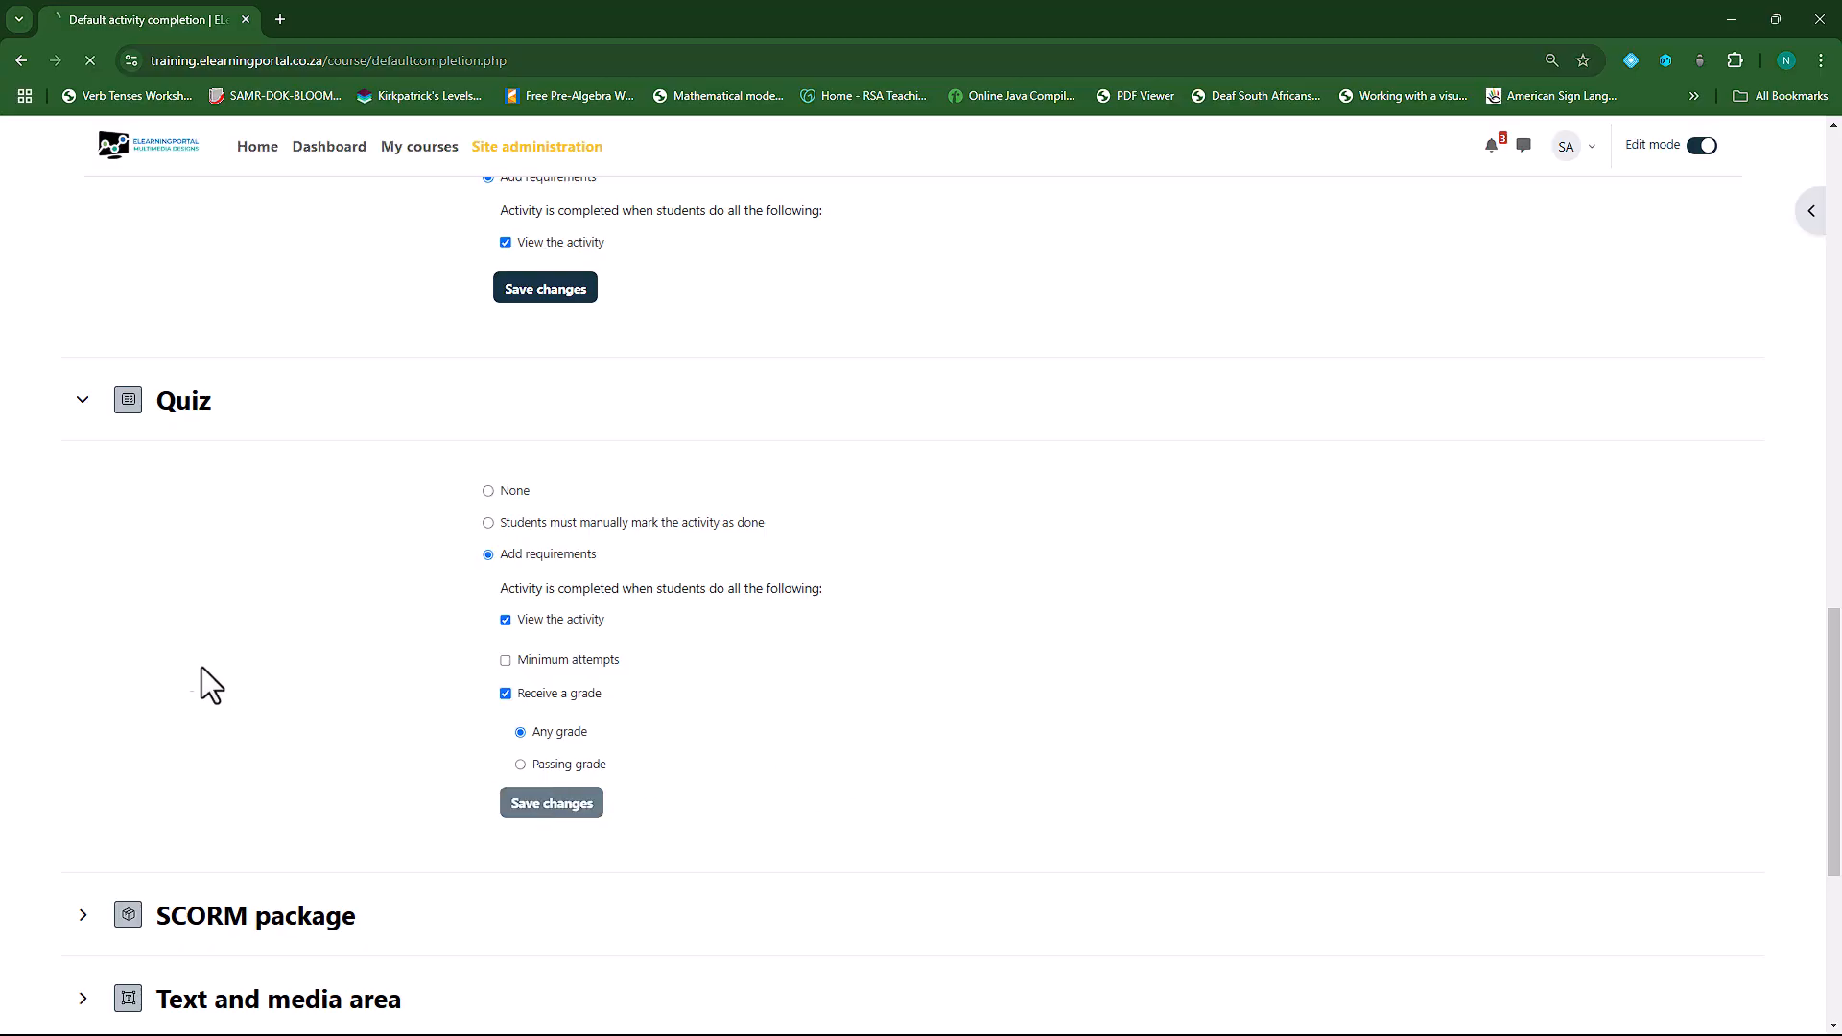
# - Set the default SCORM package completion to Add requirements with View the activity, Completed and Receive a grade (Any grade), and save
pyautogui.scroll(-15, 188, 654)
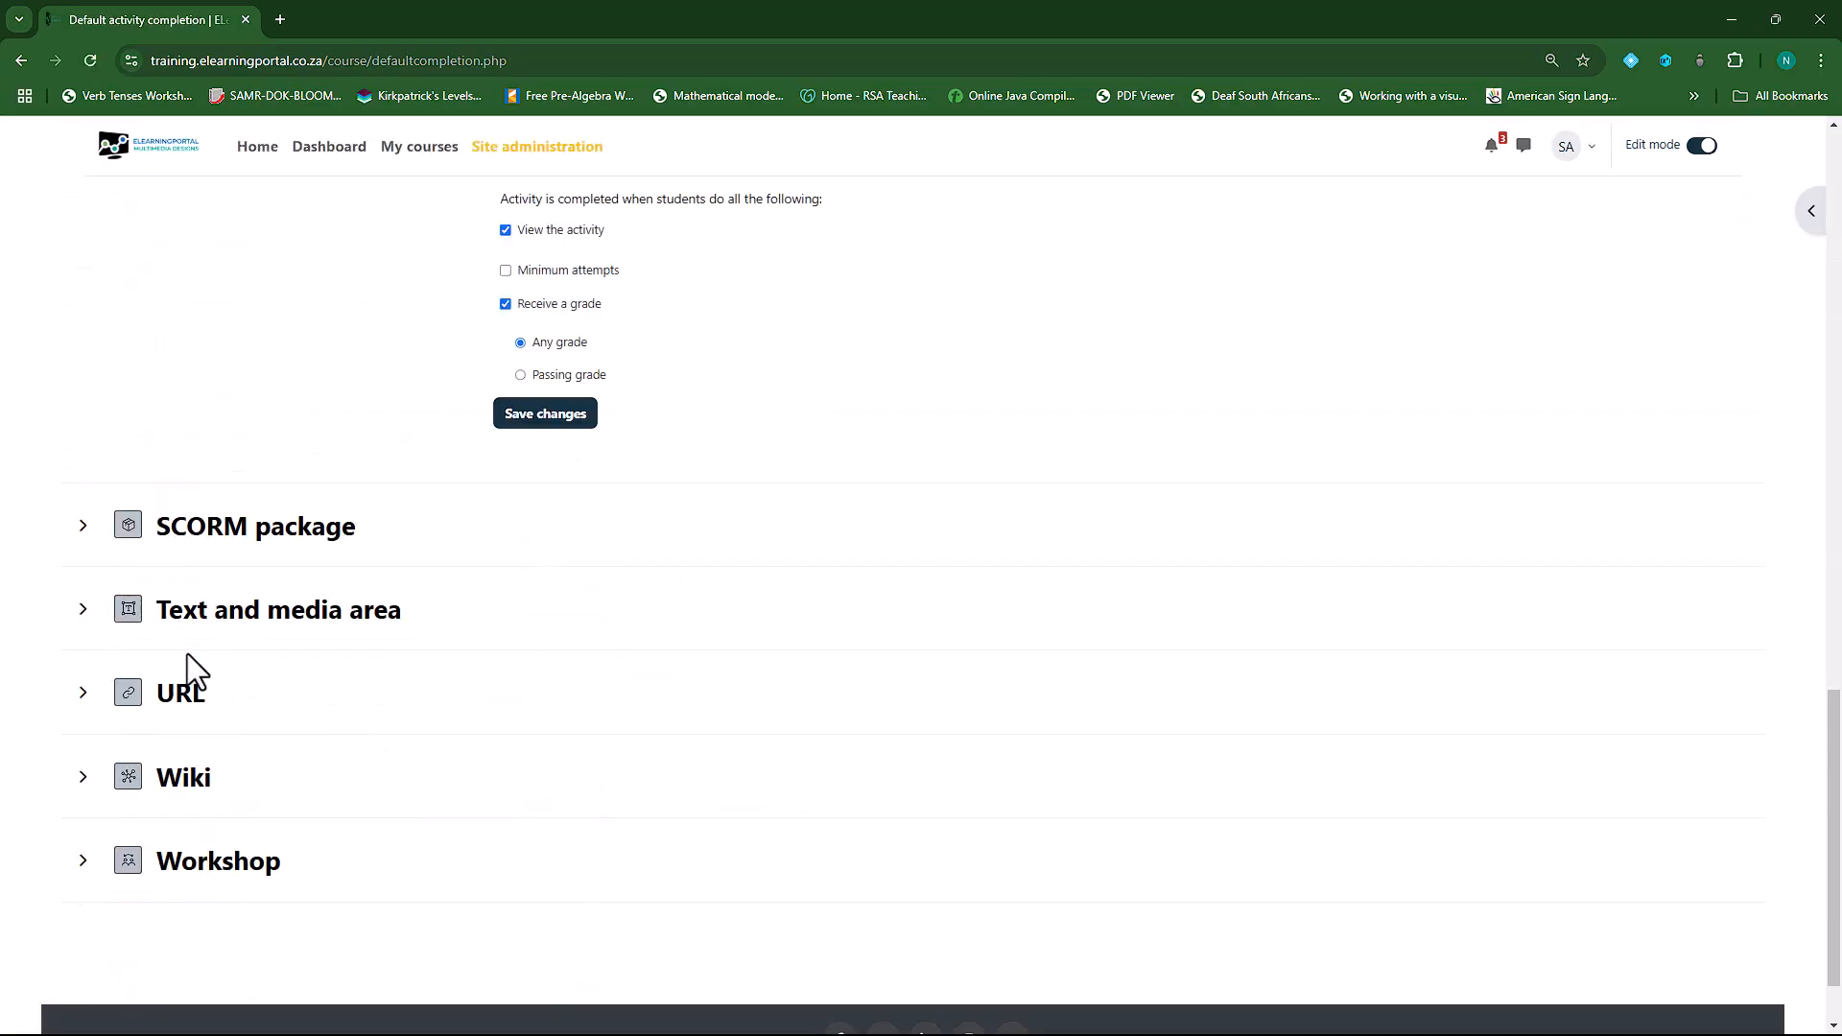
pyautogui.click(81, 434)
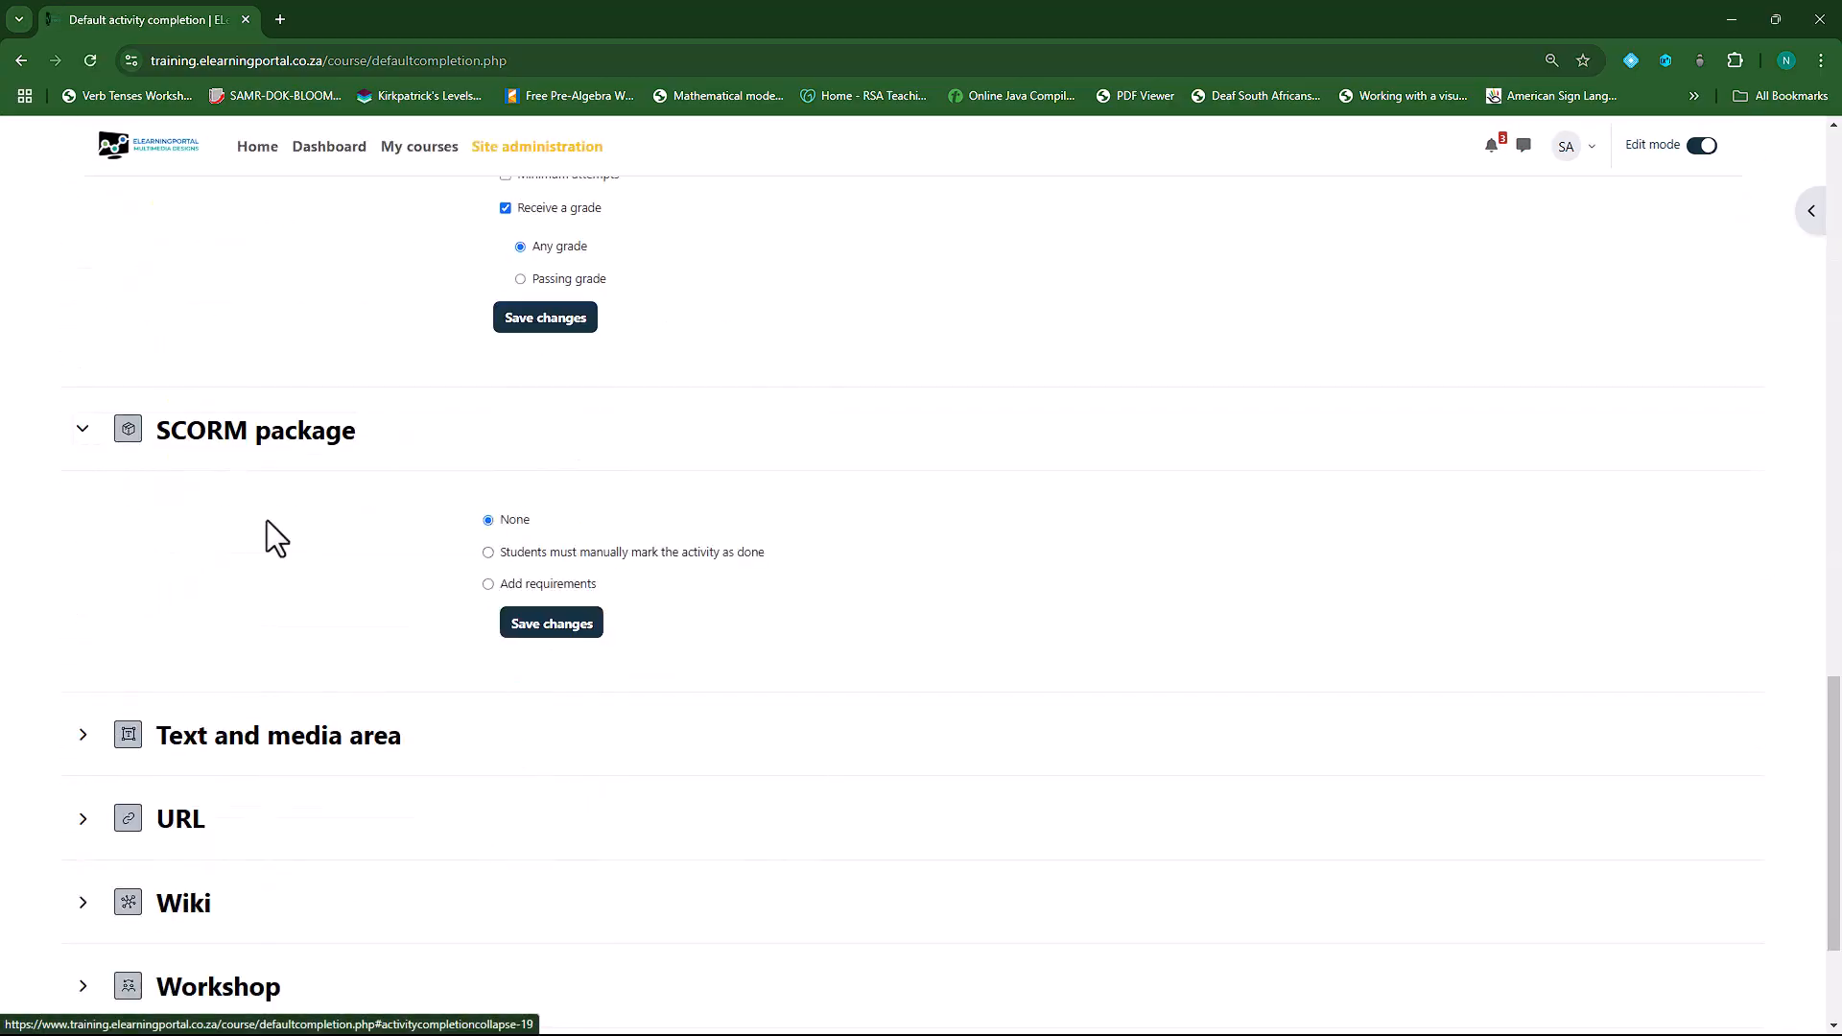
pyautogui.click(554, 586)
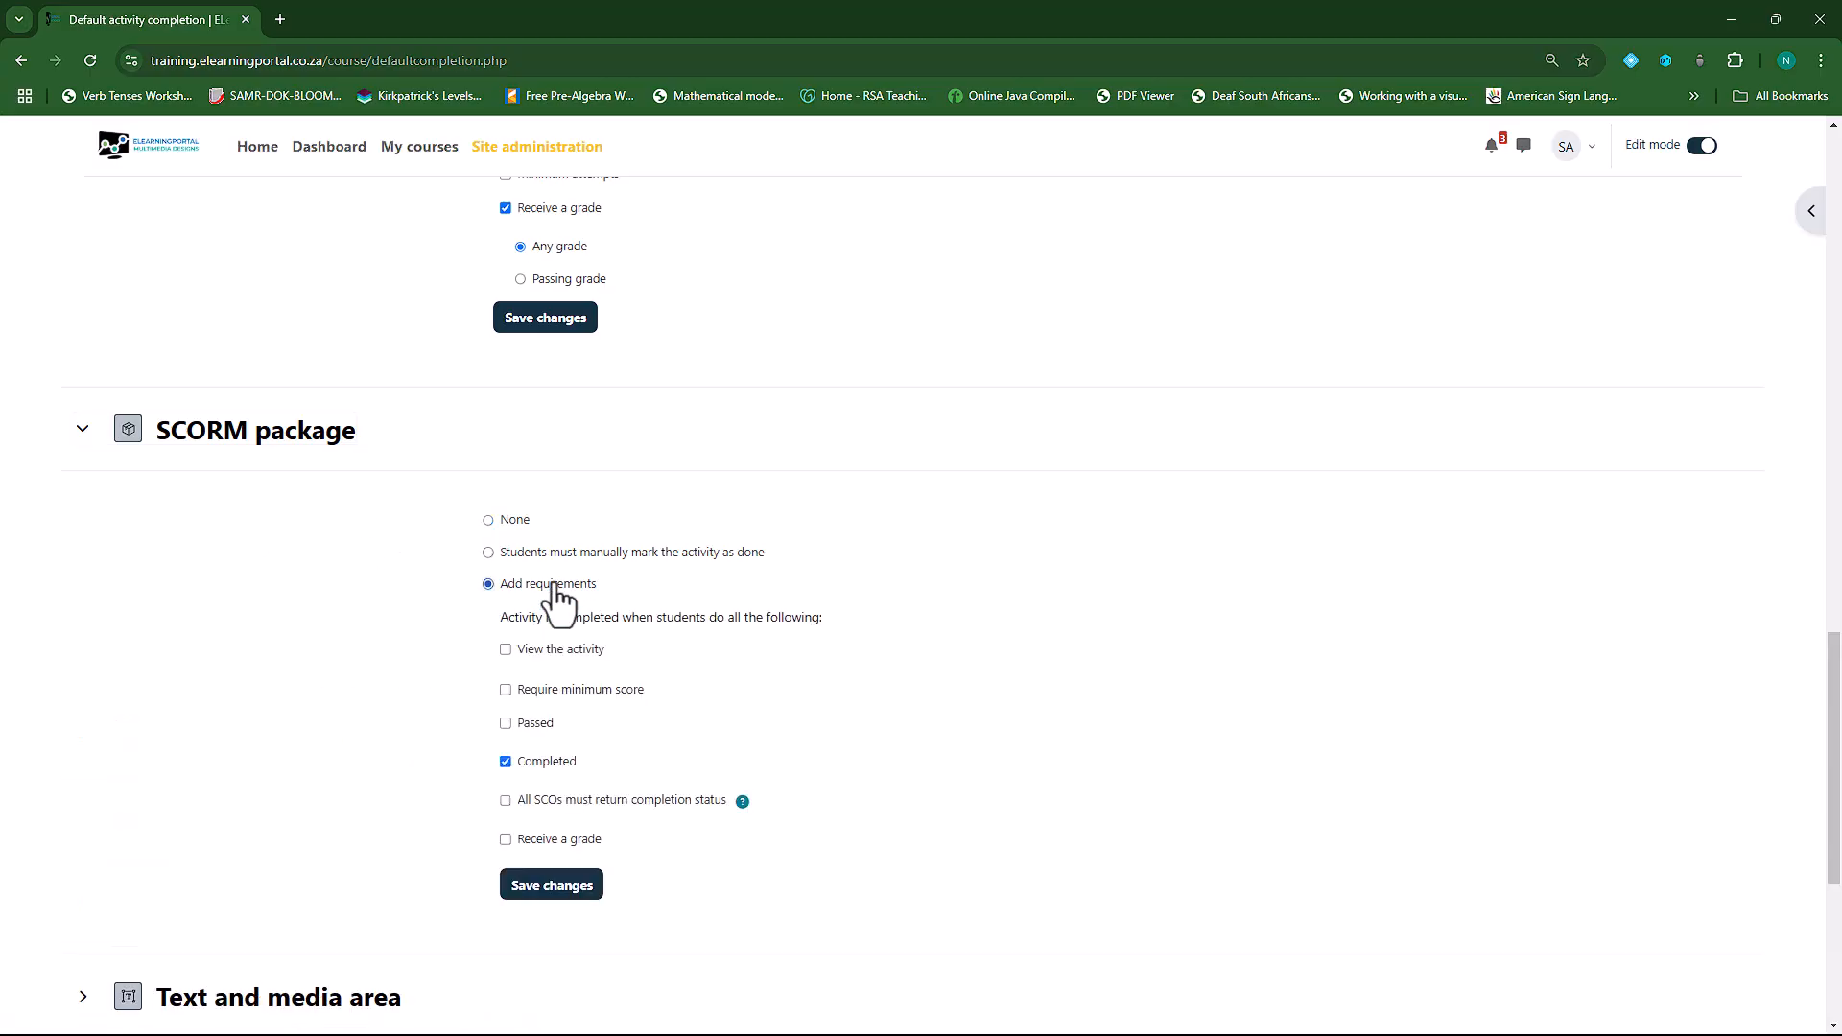
pyautogui.click(564, 653)
pyautogui.scroll(-3, 303, 705)
pyautogui.click(542, 551)
pyautogui.click(565, 677)
pyautogui.scroll(-9, 271, 672)
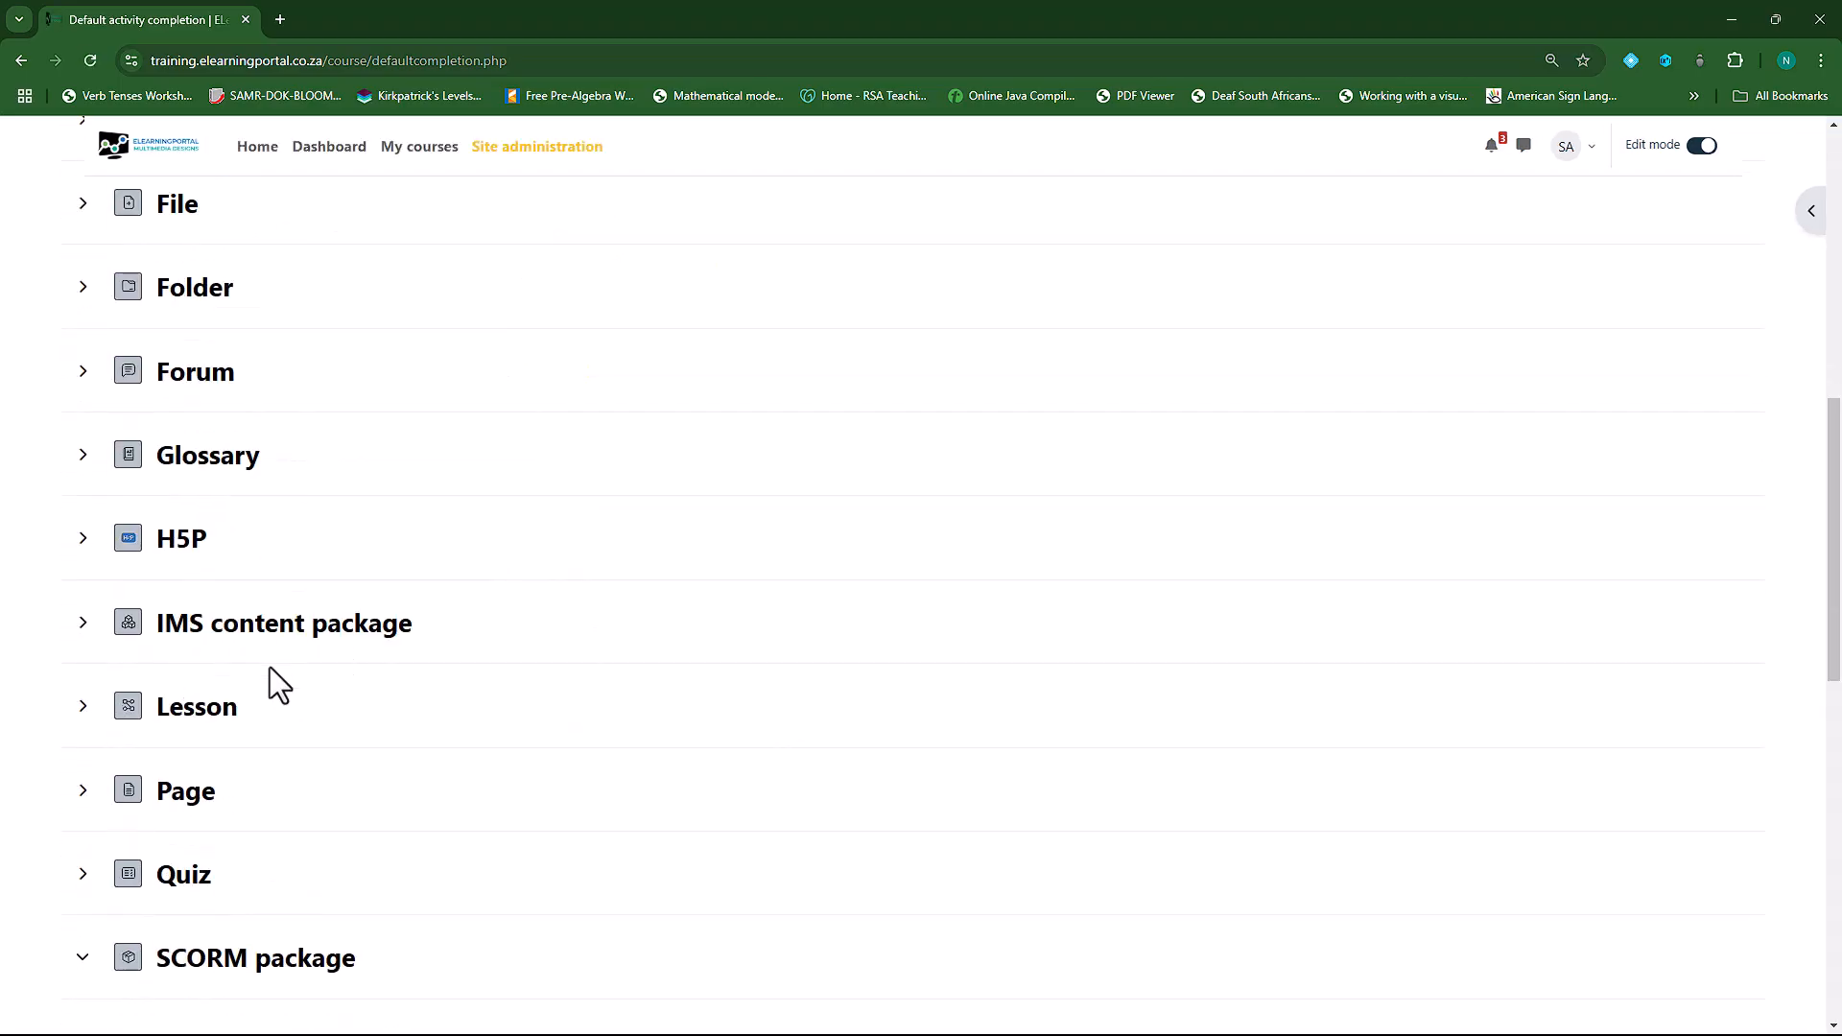
pyautogui.scroll(-10, 271, 676)
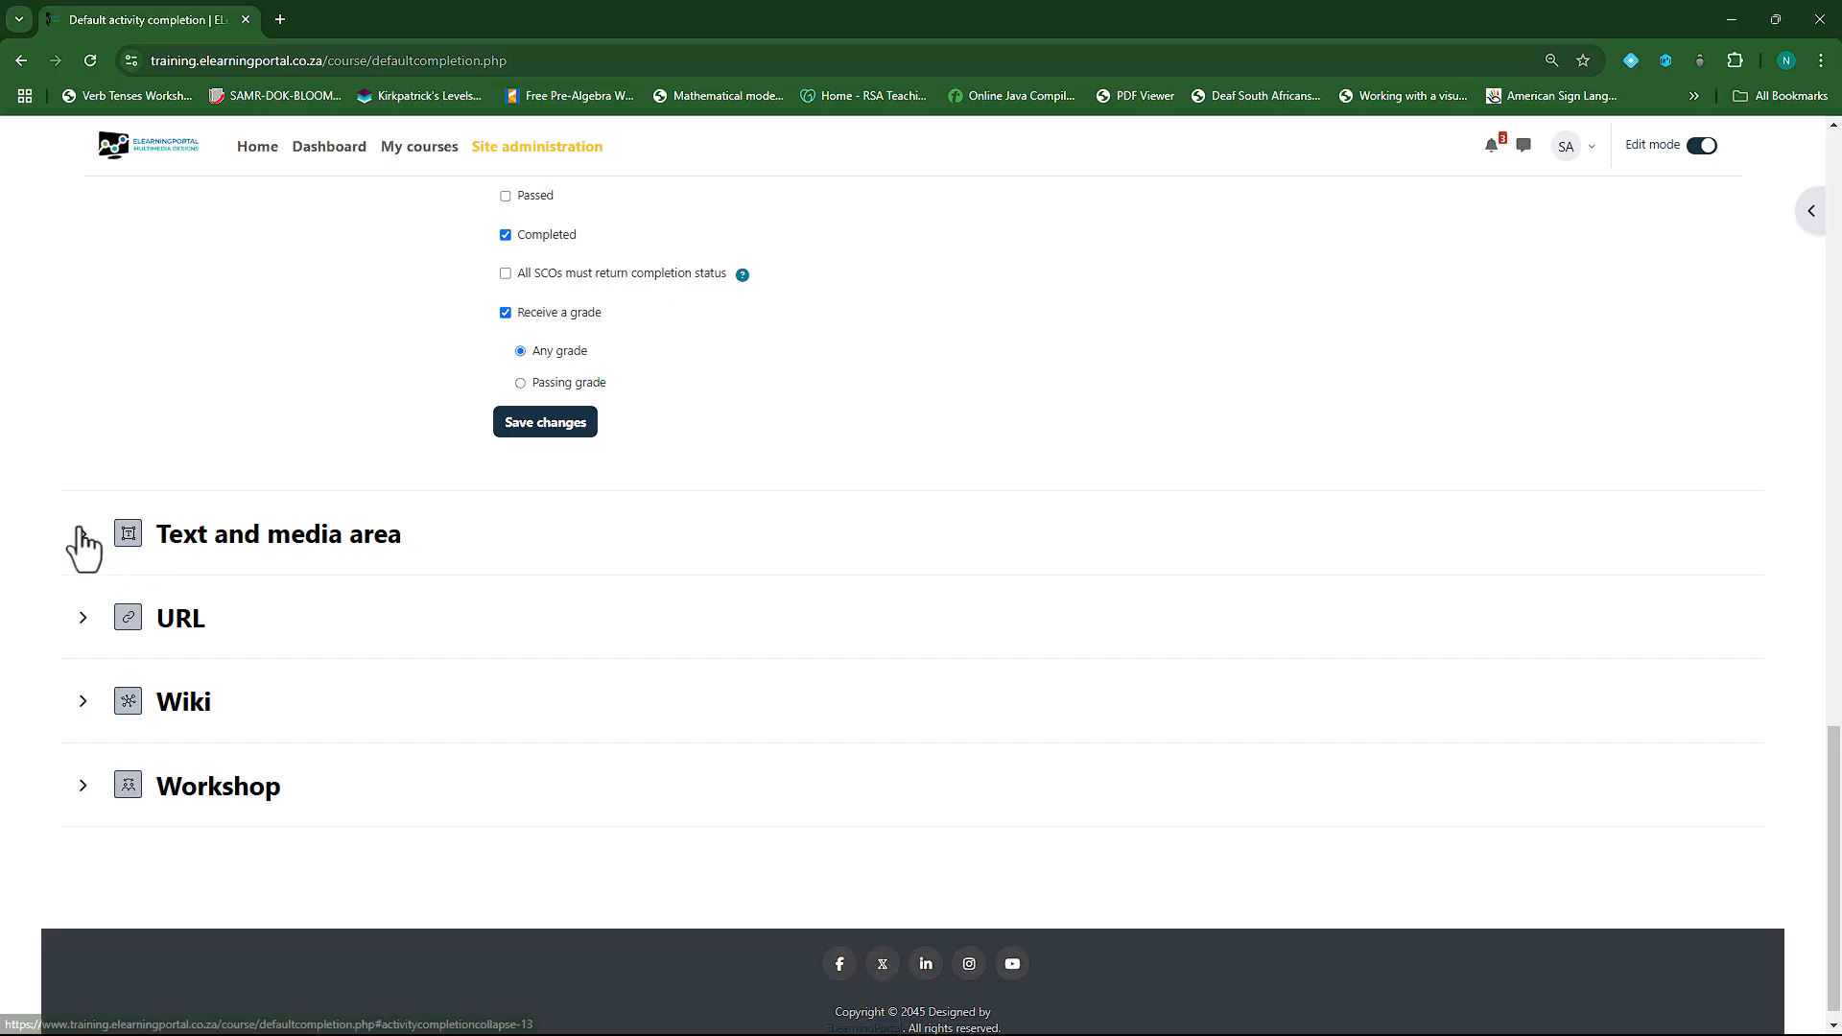
# - Review the default completion options for Text and media area and for URL, closing each section without changes
pyautogui.click(82, 537)
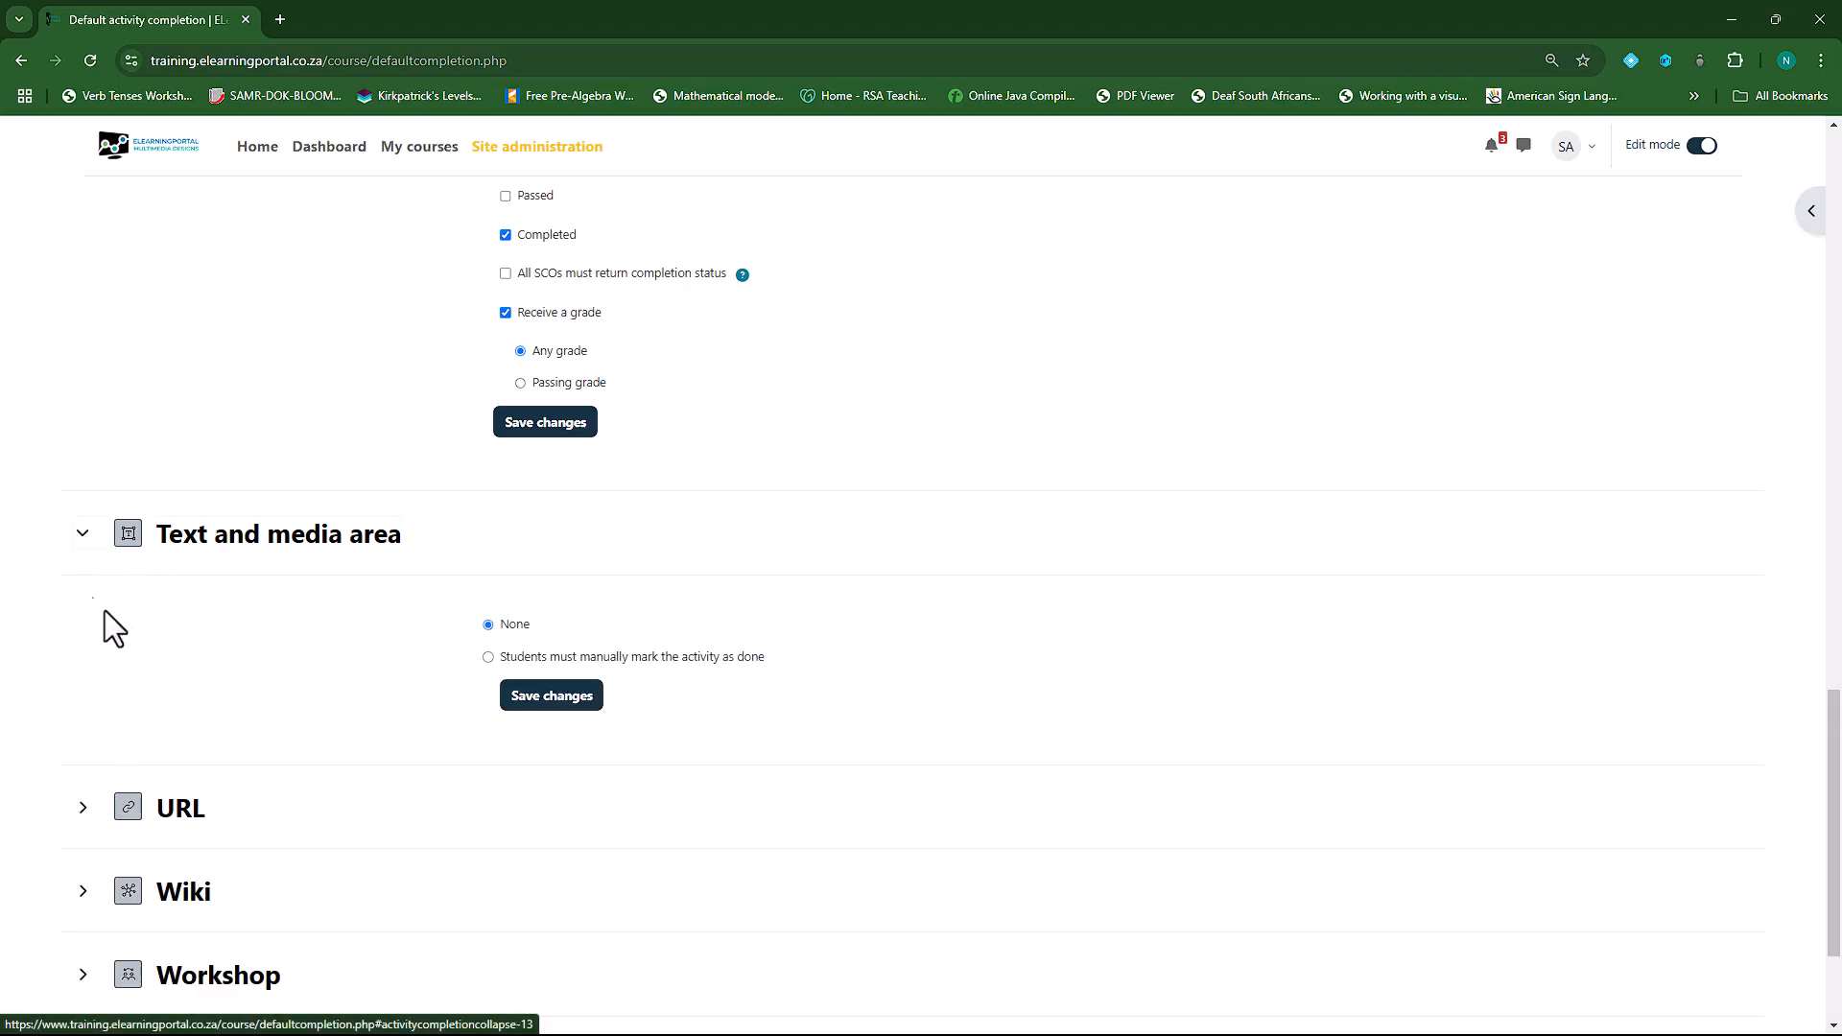
pyautogui.click(84, 535)
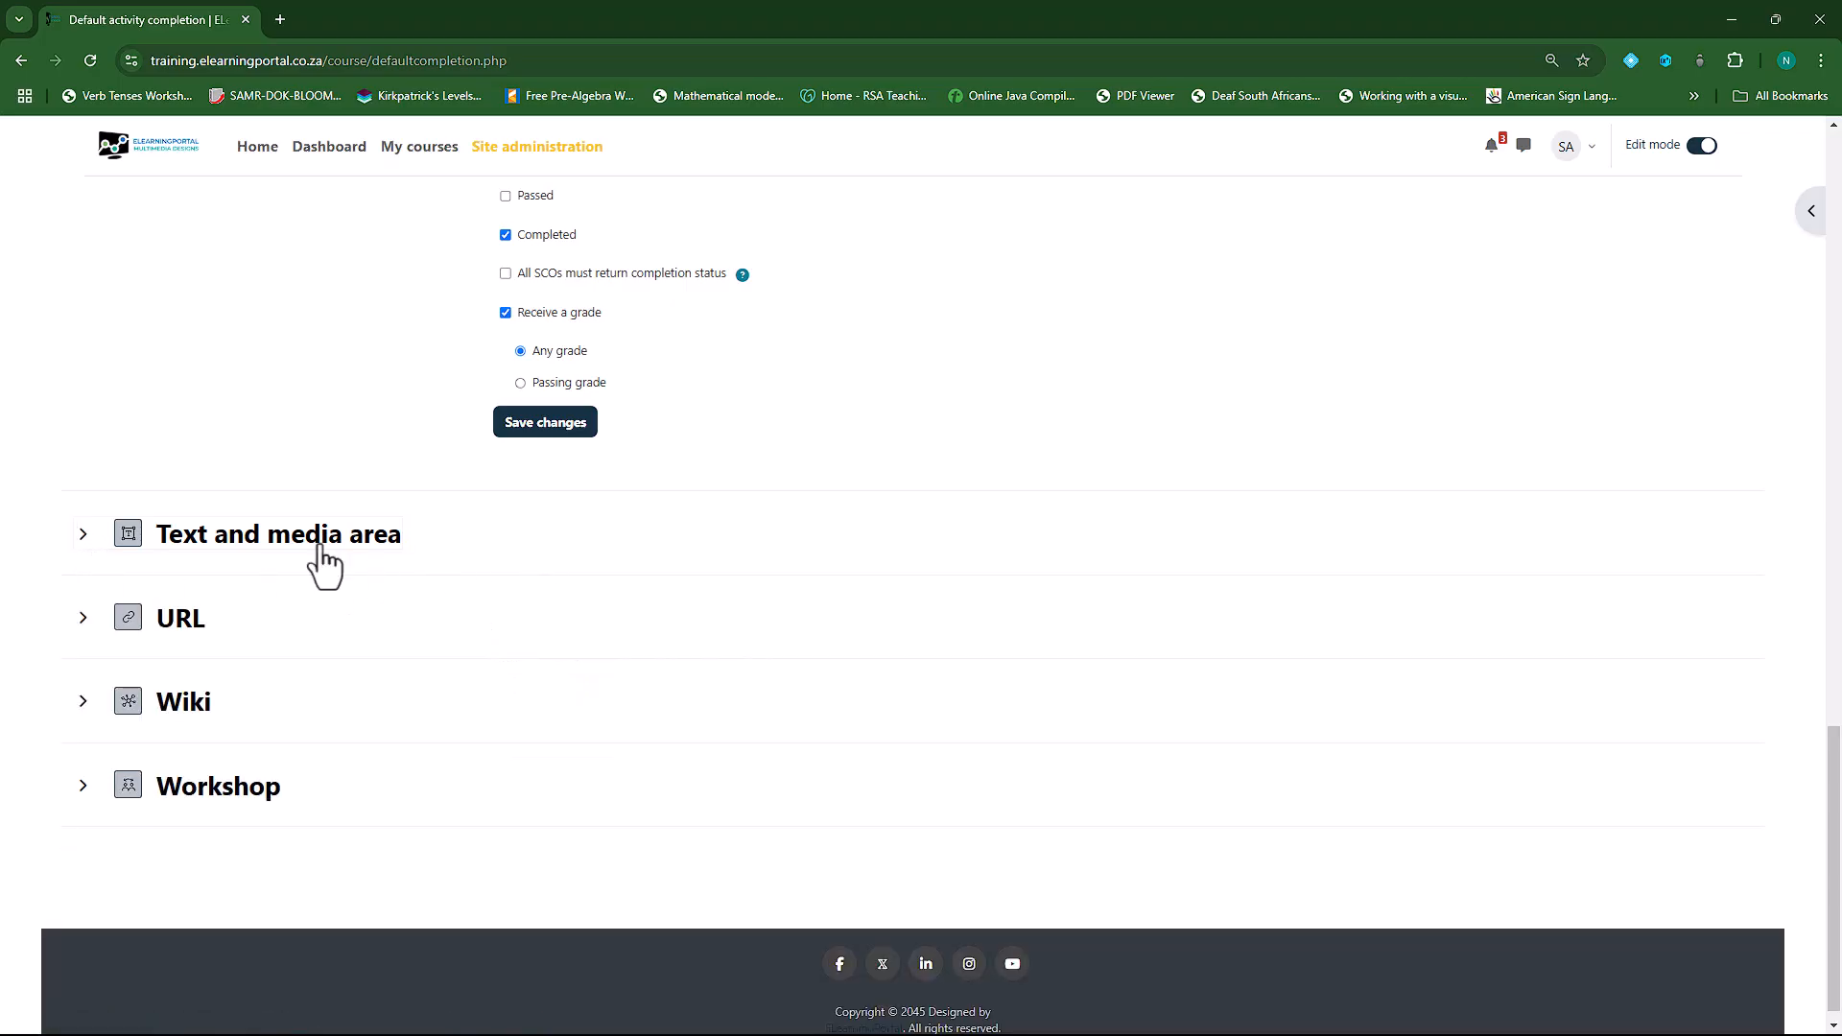
pyautogui.click(83, 618)
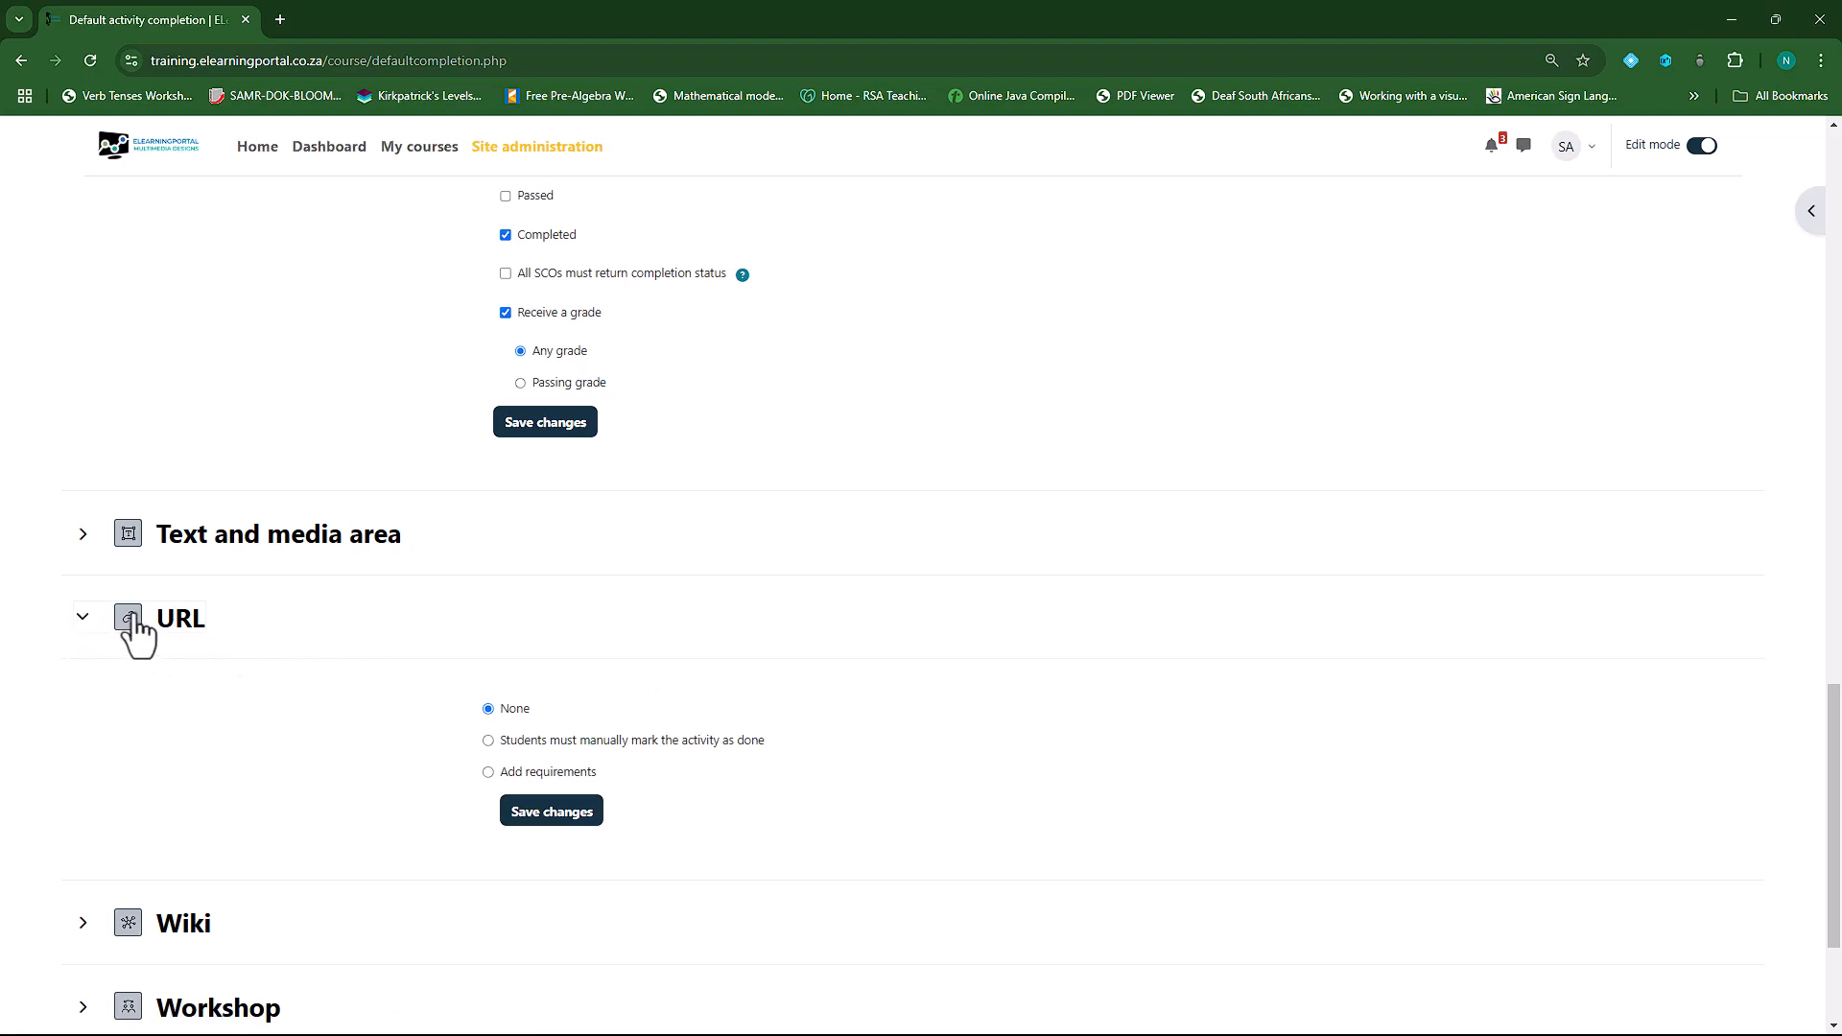
pyautogui.click(83, 618)
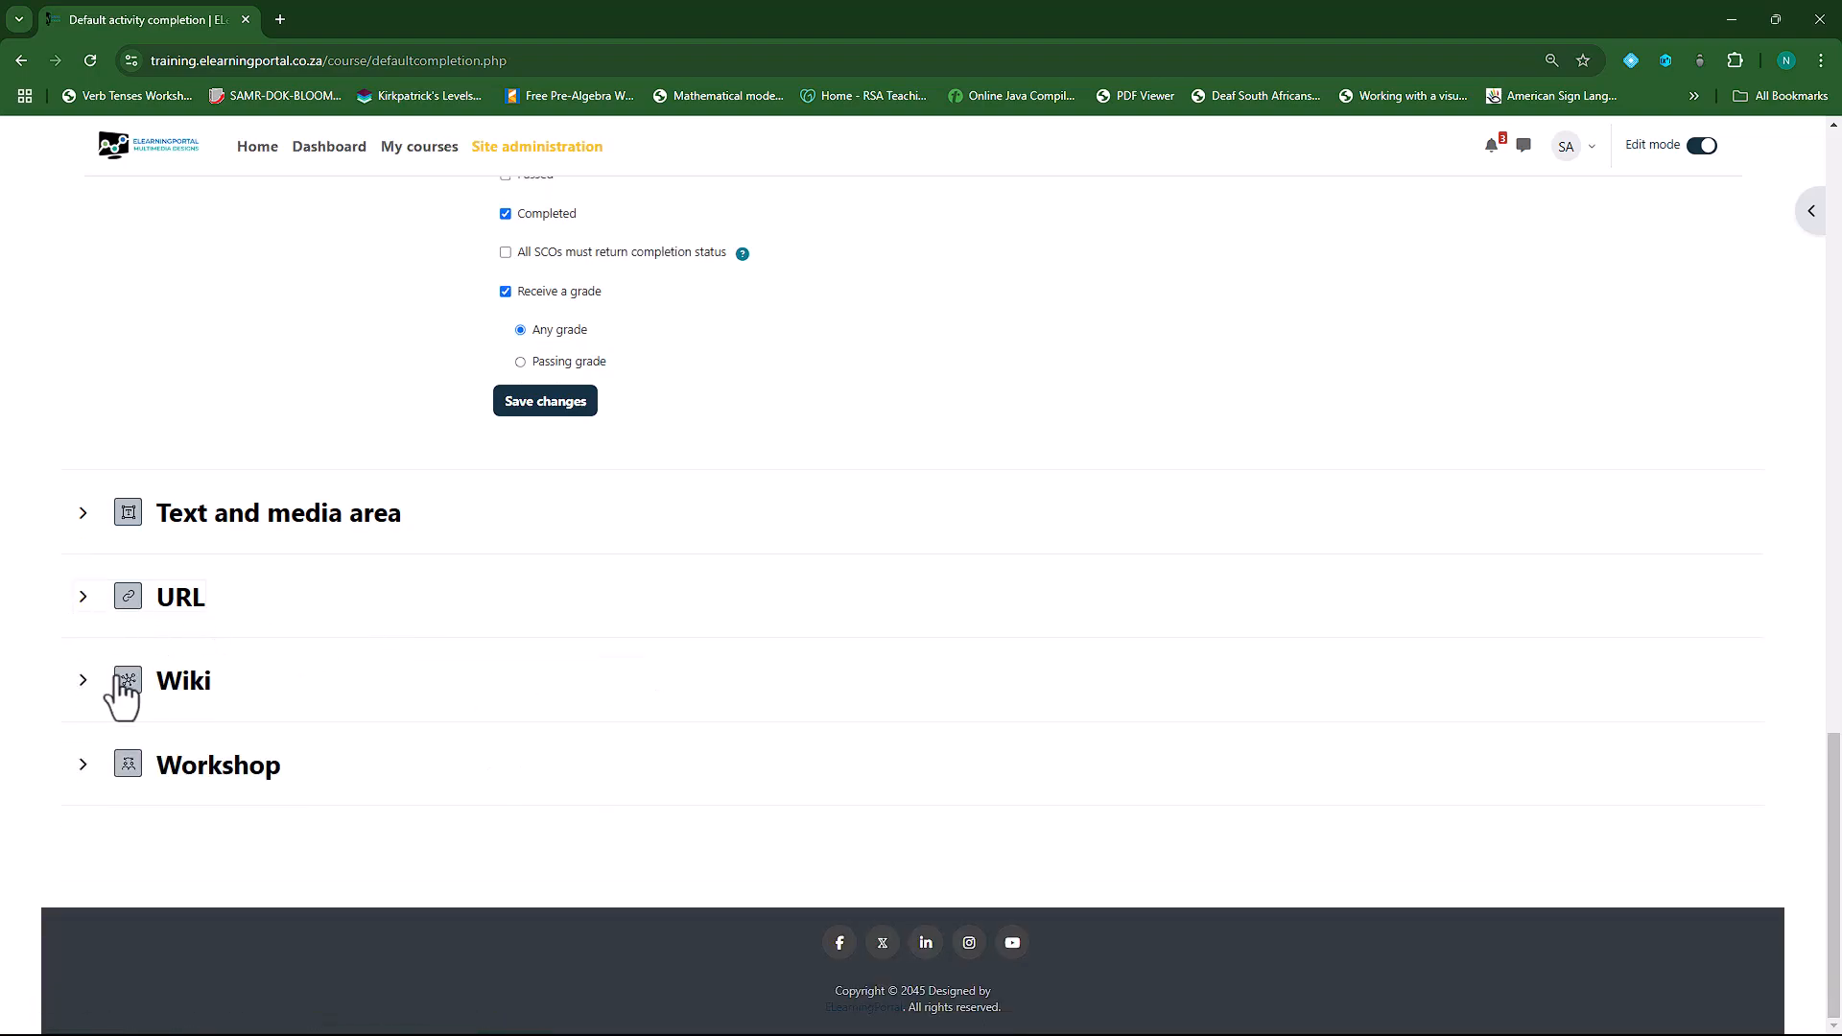
# - Set the default Wiki completion to Add requirements with View the activity, and save
pyautogui.click(83, 680)
pyautogui.scroll(-3, 403, 706)
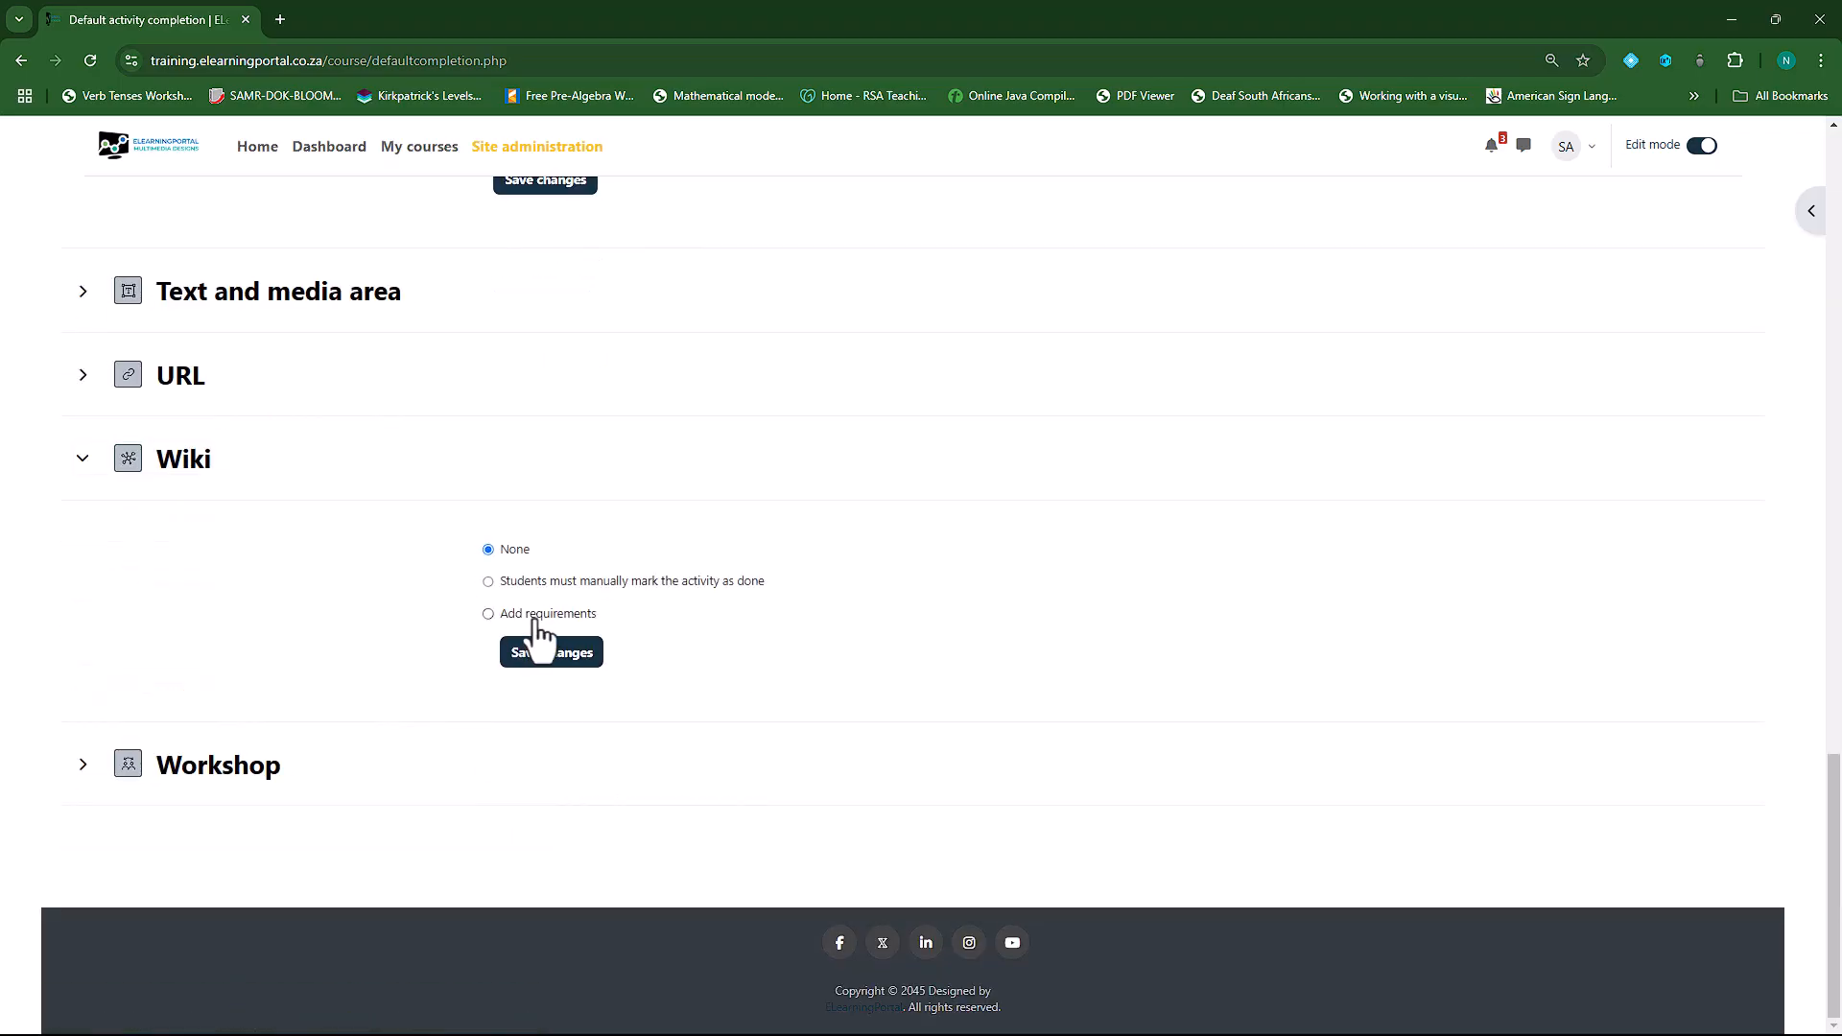
pyautogui.click(533, 614)
pyautogui.click(564, 678)
pyautogui.click(574, 721)
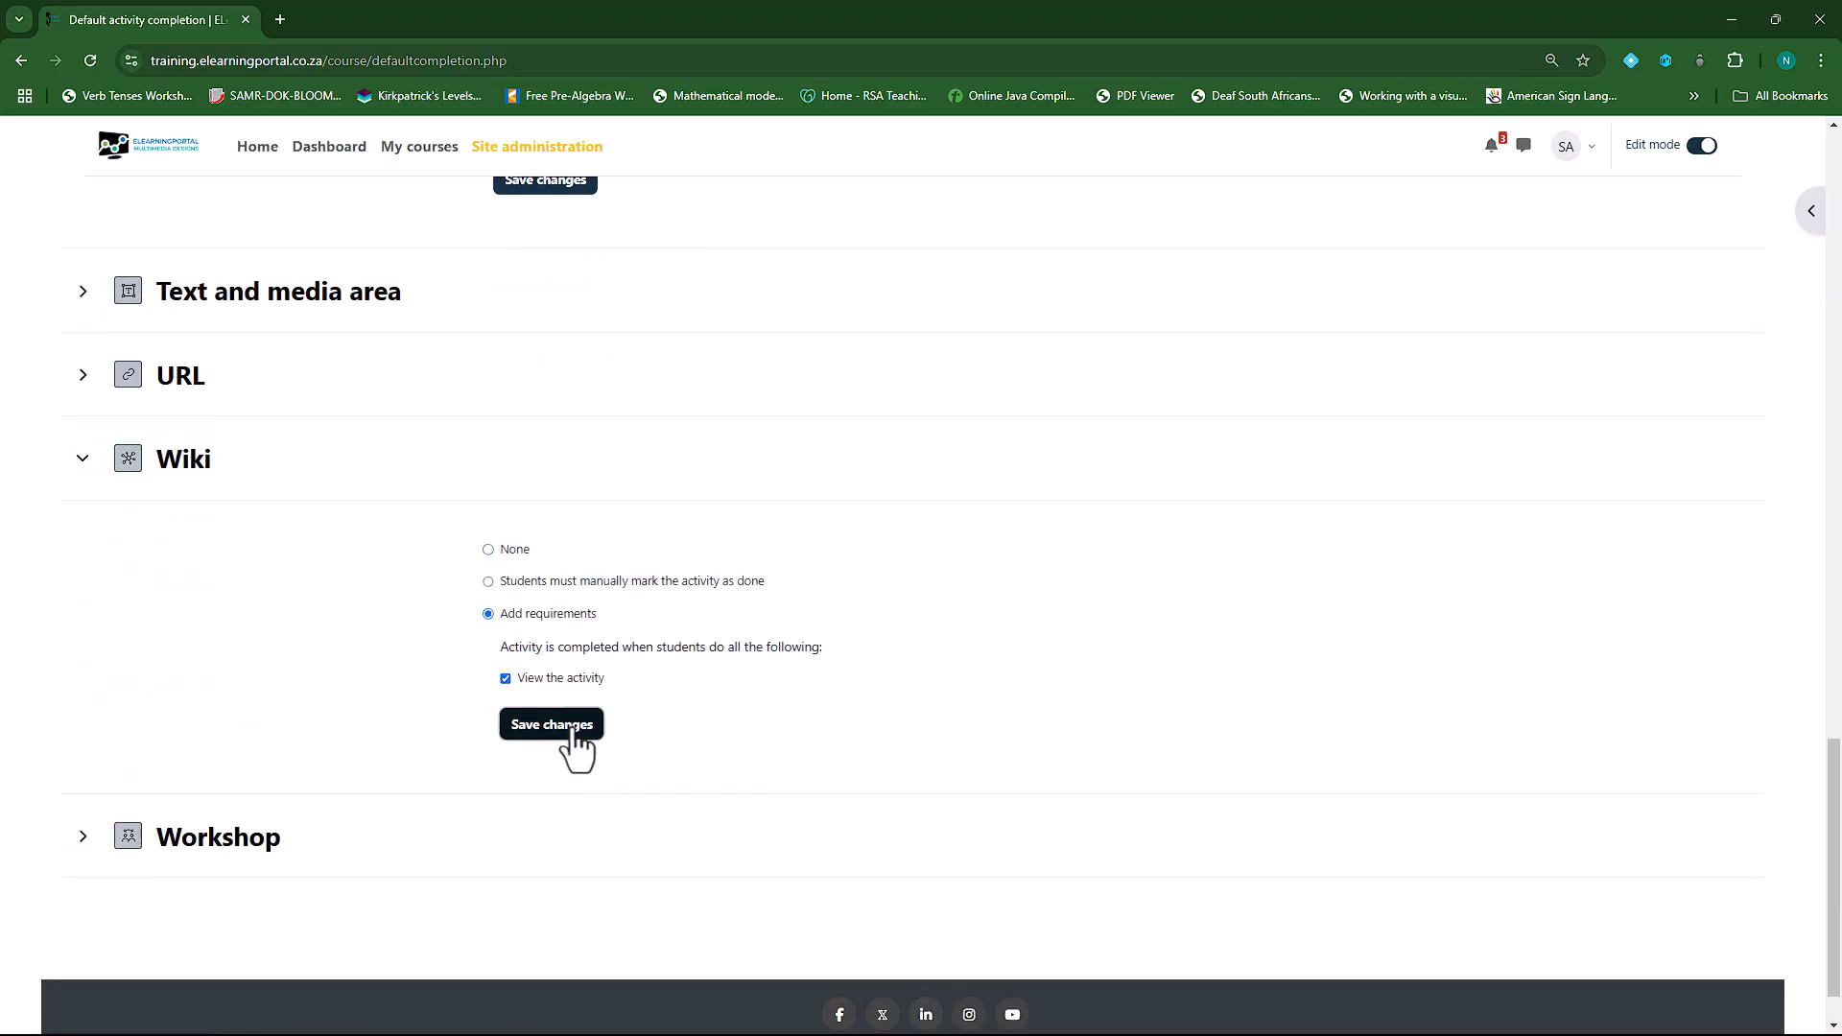
# - Set the default Workshop completion to Add requirements with View the activity and Receive a grade (Submission, Any grade), and save
pyautogui.scroll(-10, 228, 665)
pyautogui.scroll(-8, 238, 660)
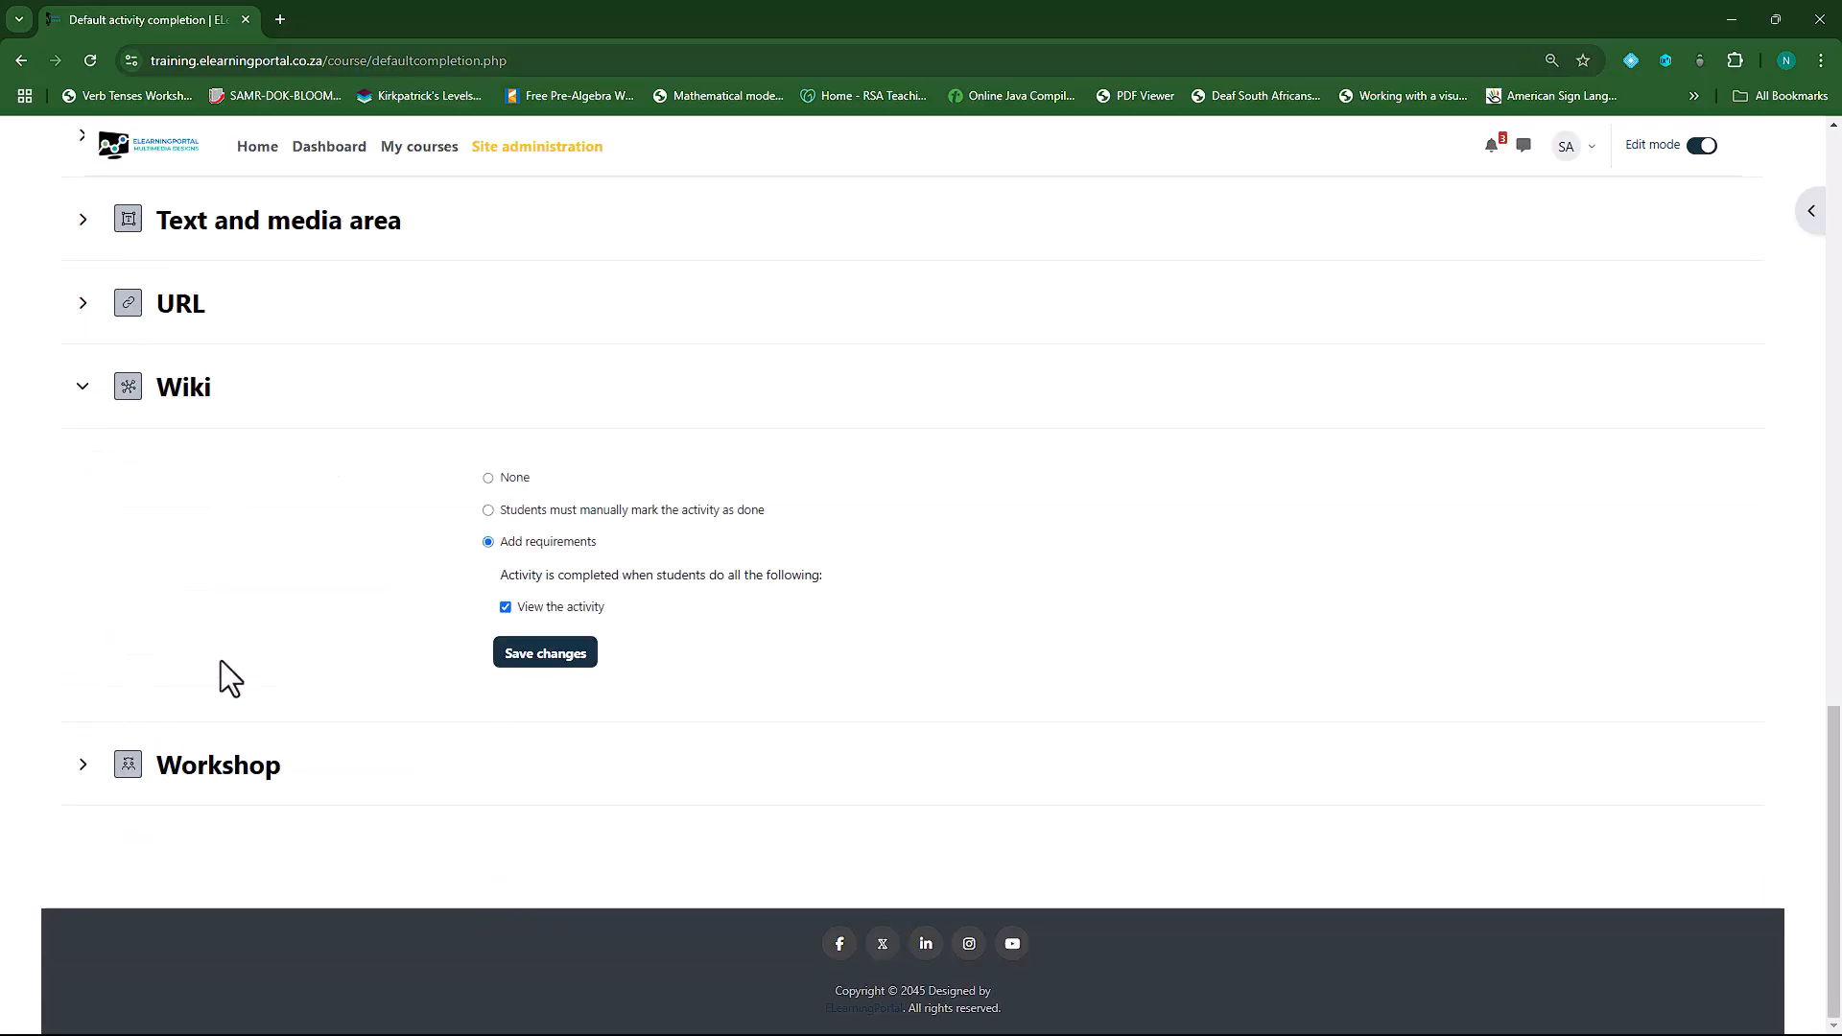
pyautogui.click(92, 773)
pyautogui.scroll(-2, 263, 687)
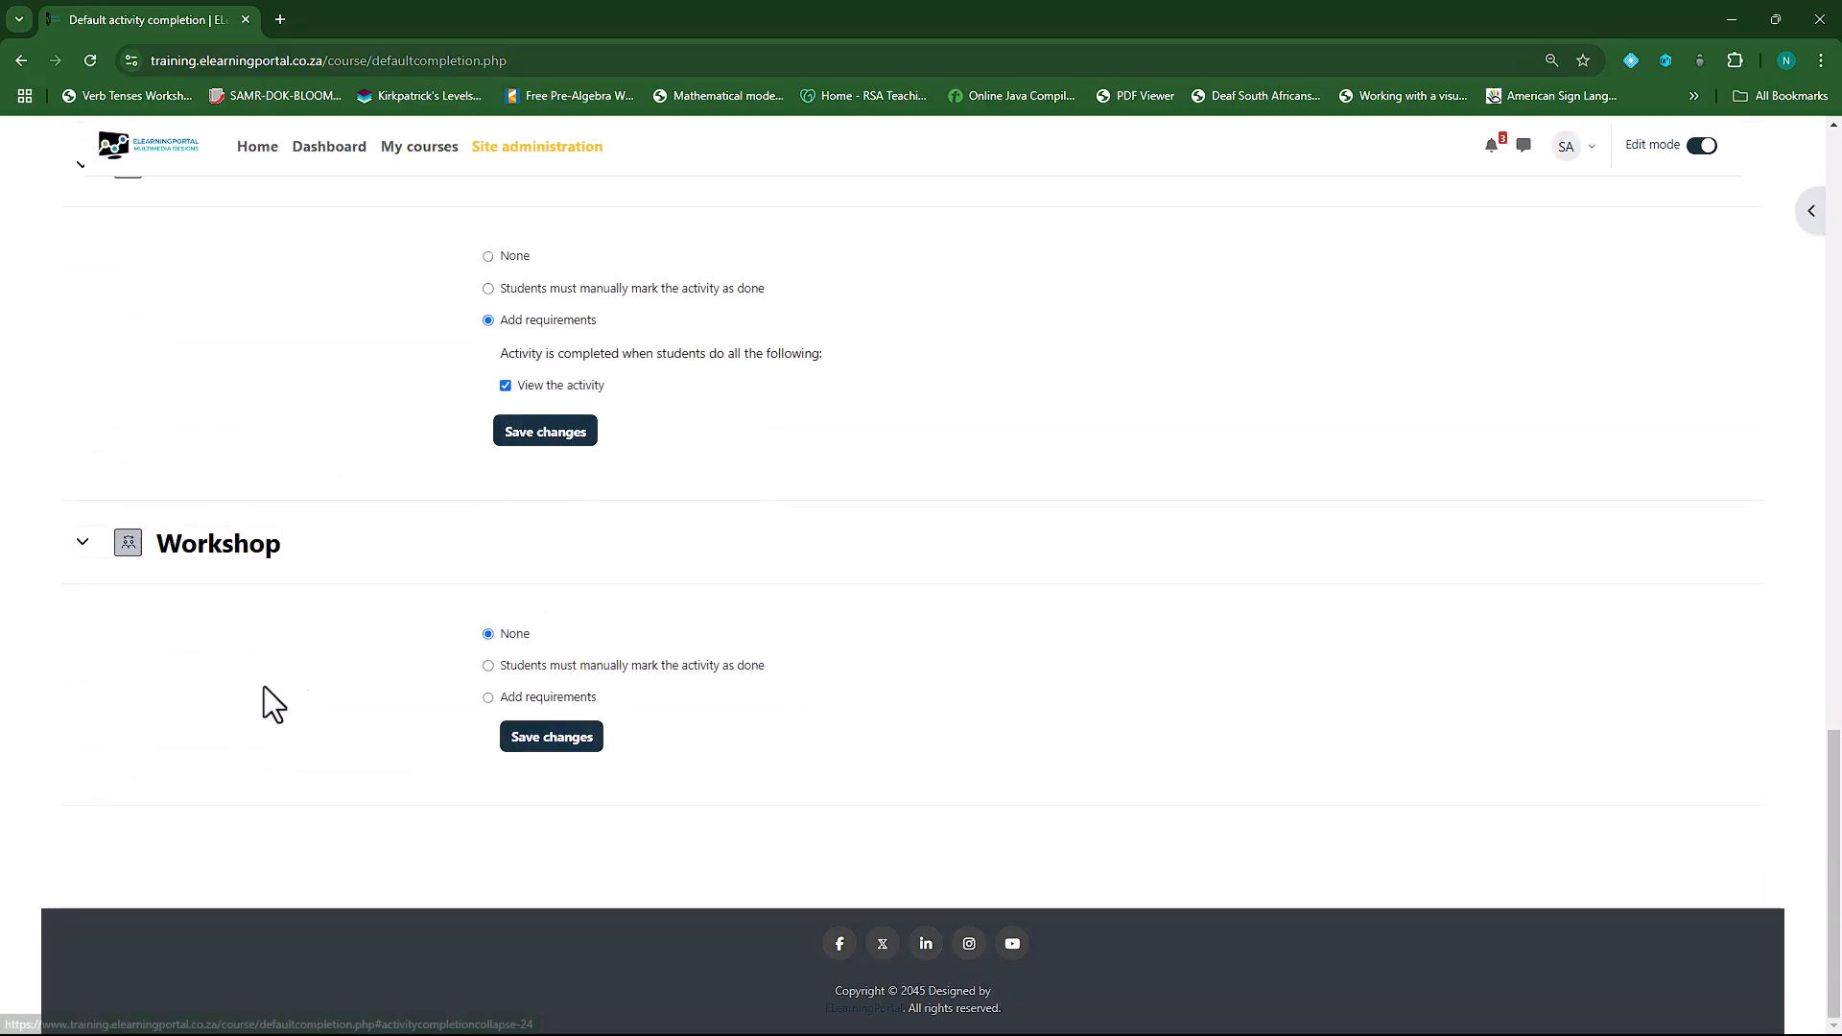
pyautogui.click(538, 700)
pyautogui.scroll(-2, 337, 719)
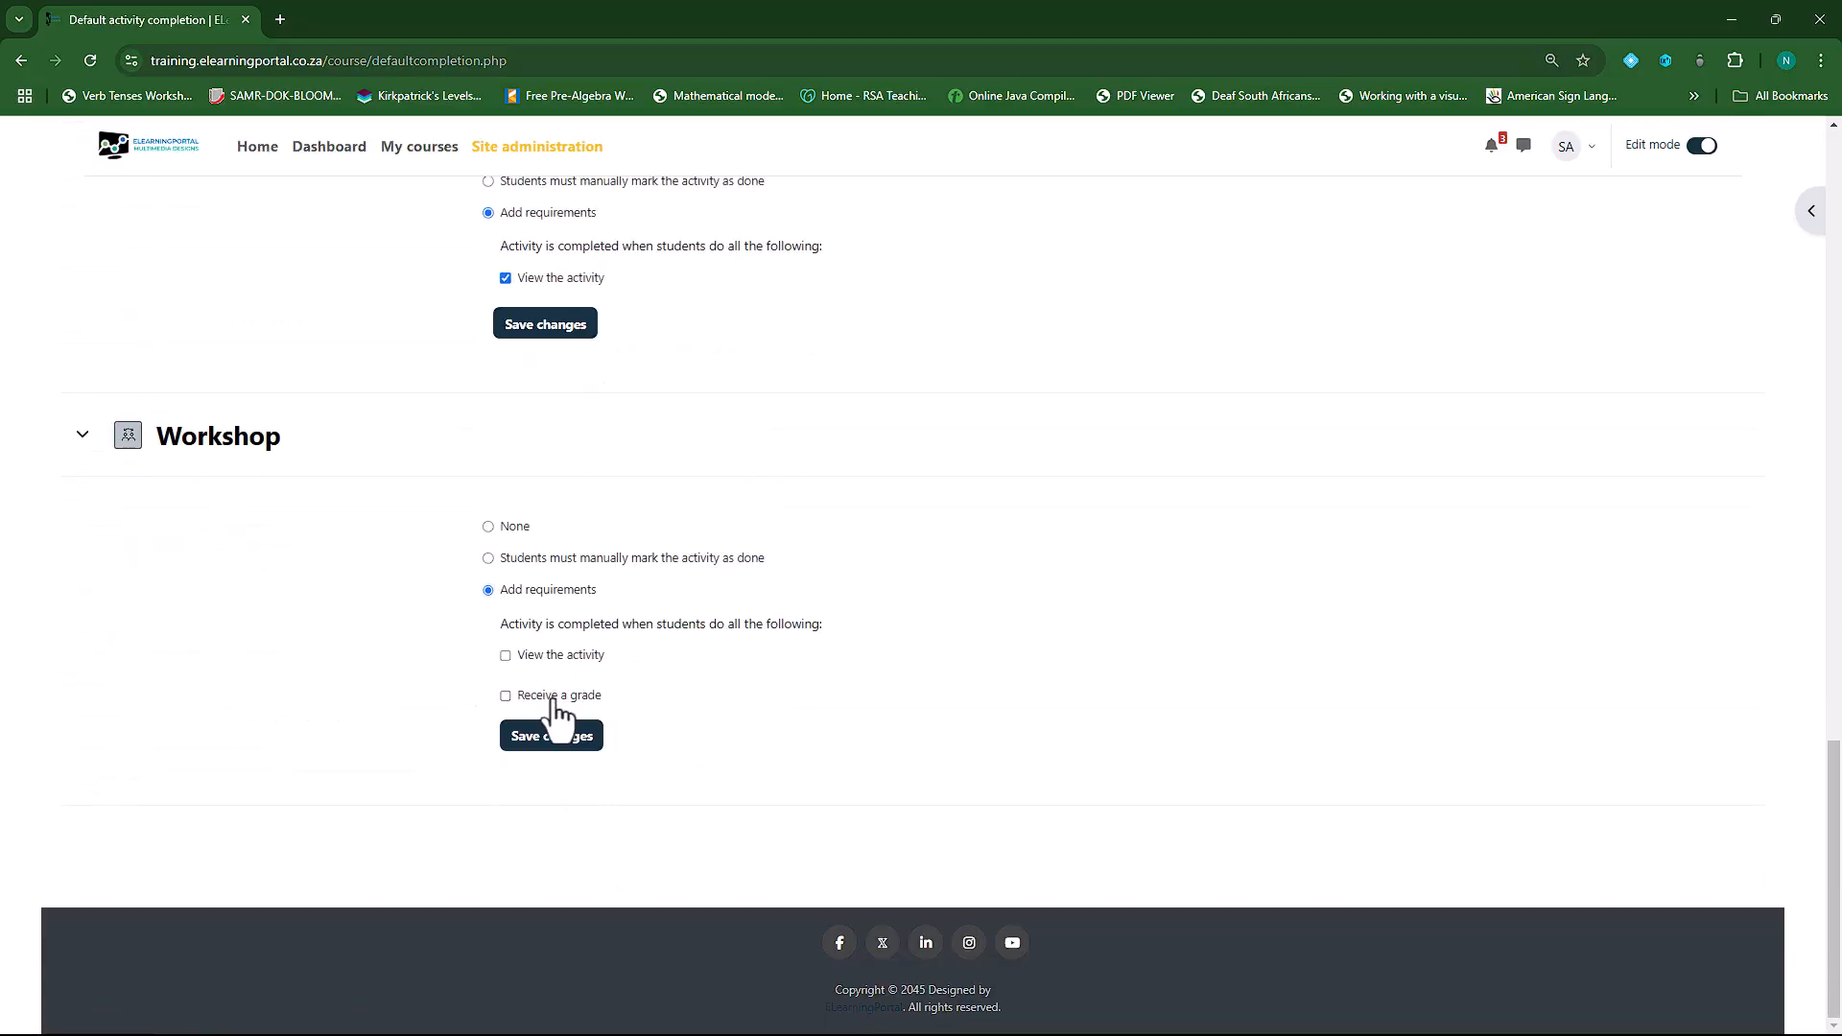
pyautogui.click(518, 656)
pyautogui.click(555, 697)
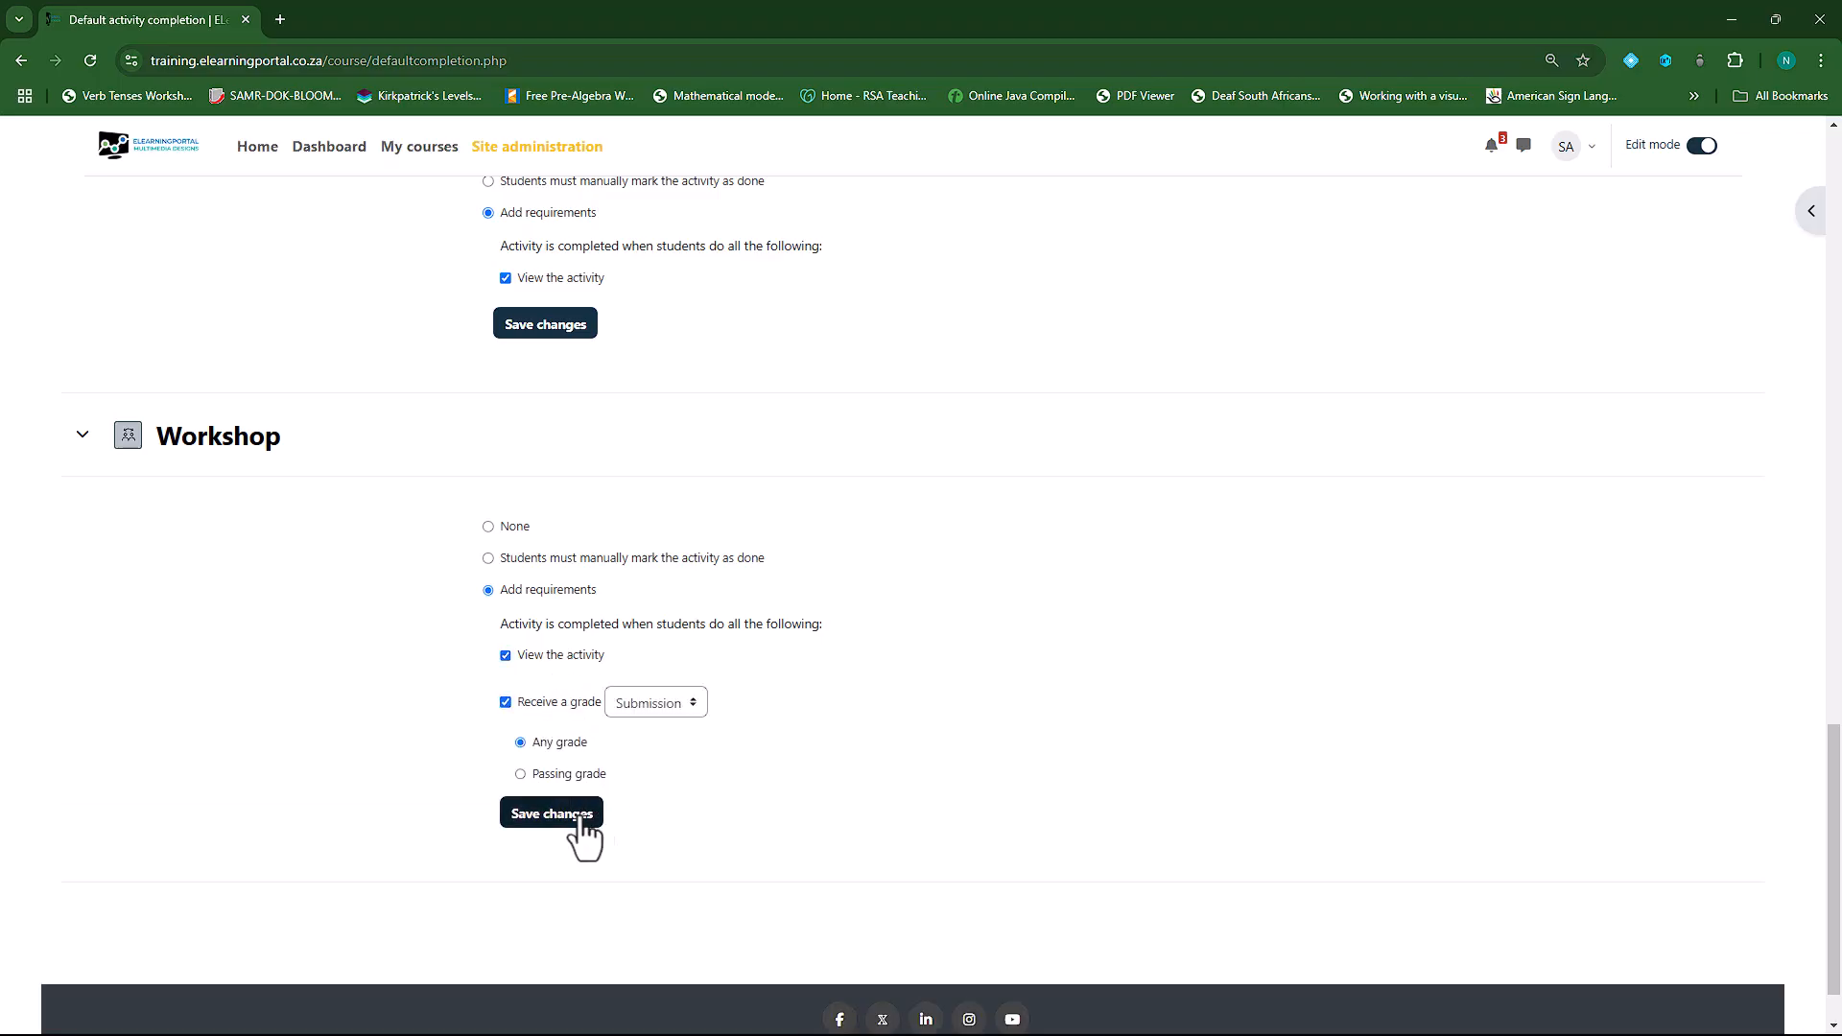
pyautogui.click(554, 813)
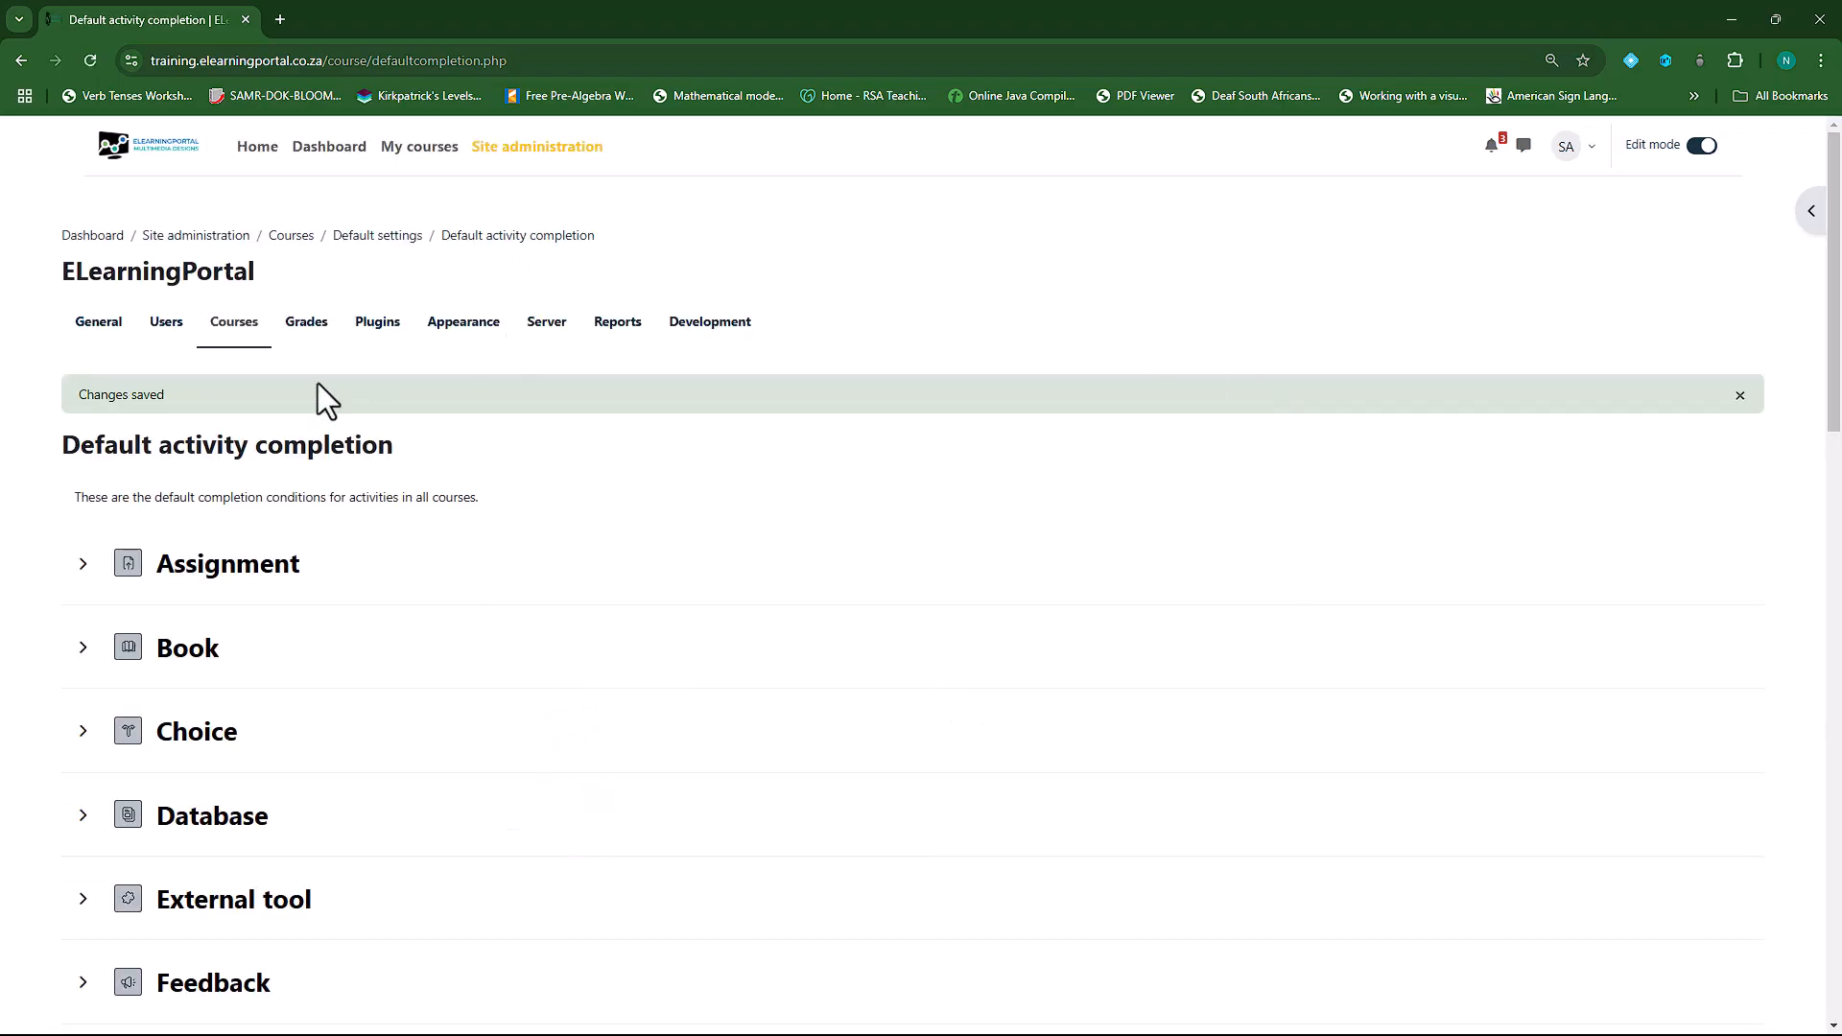